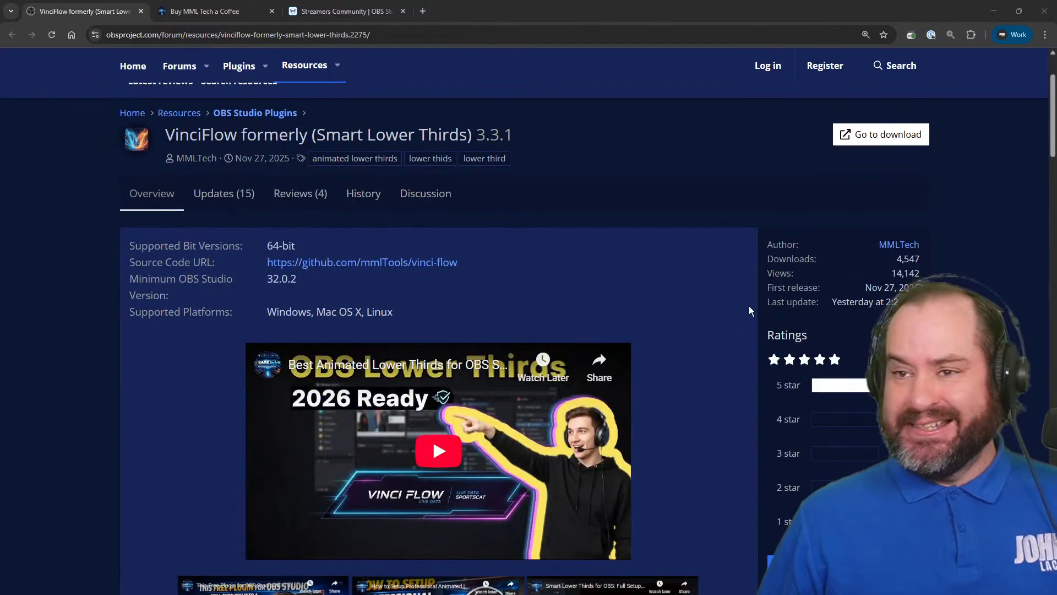
{"action": "scroll", "coordinate": [712, 300], "scroll_direction": "up", "scroll_amount": 2}
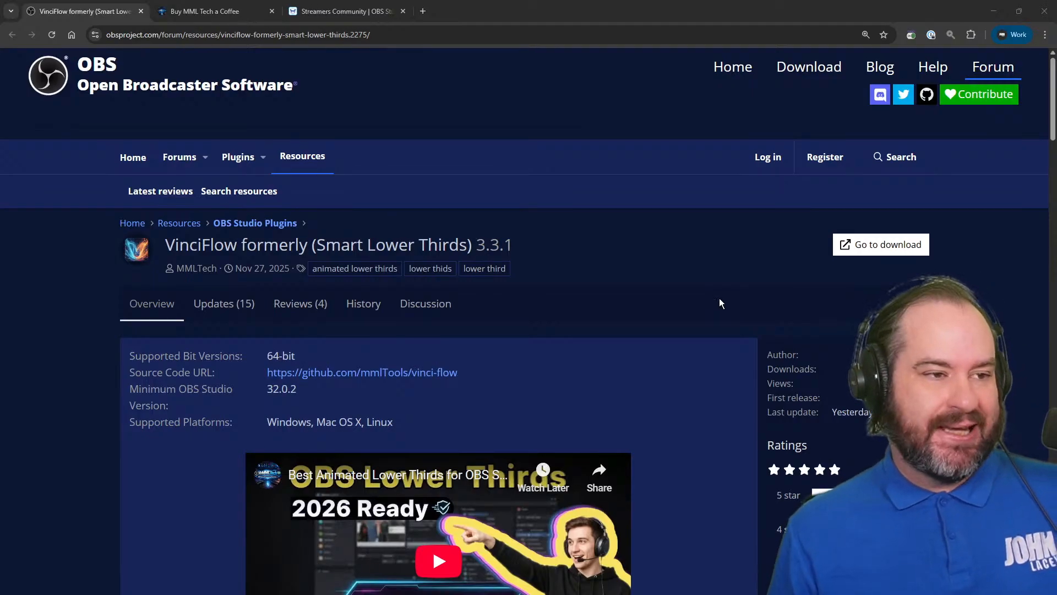
{"action": "scroll", "coordinate": [715, 333], "scroll_direction": "down", "scroll_amount": 1}
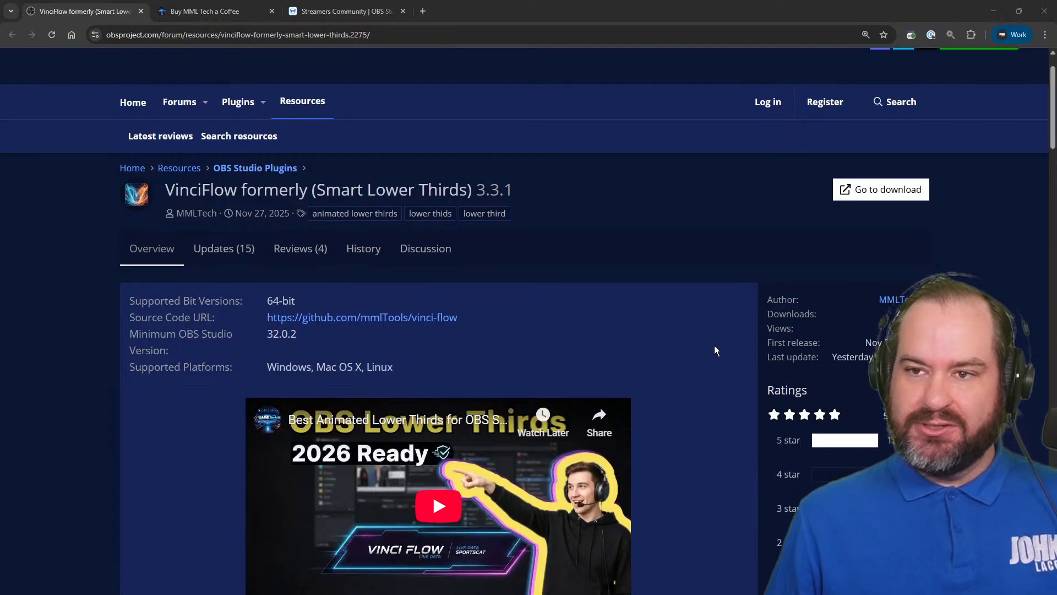
{"action": "key", "text": "alt+Tab"}
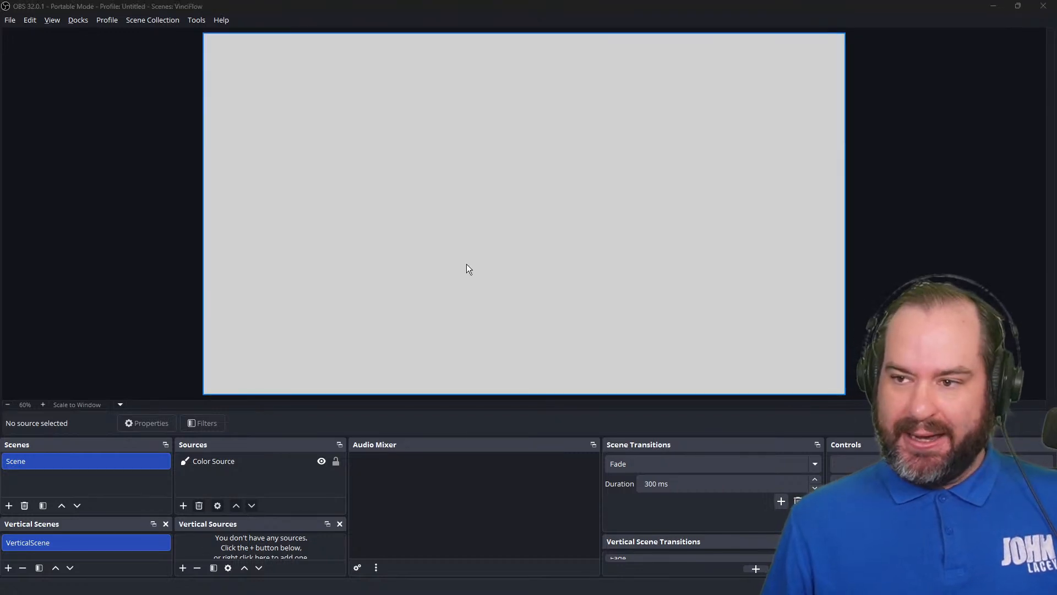
{"action": "key", "text": "alt+Tab"}
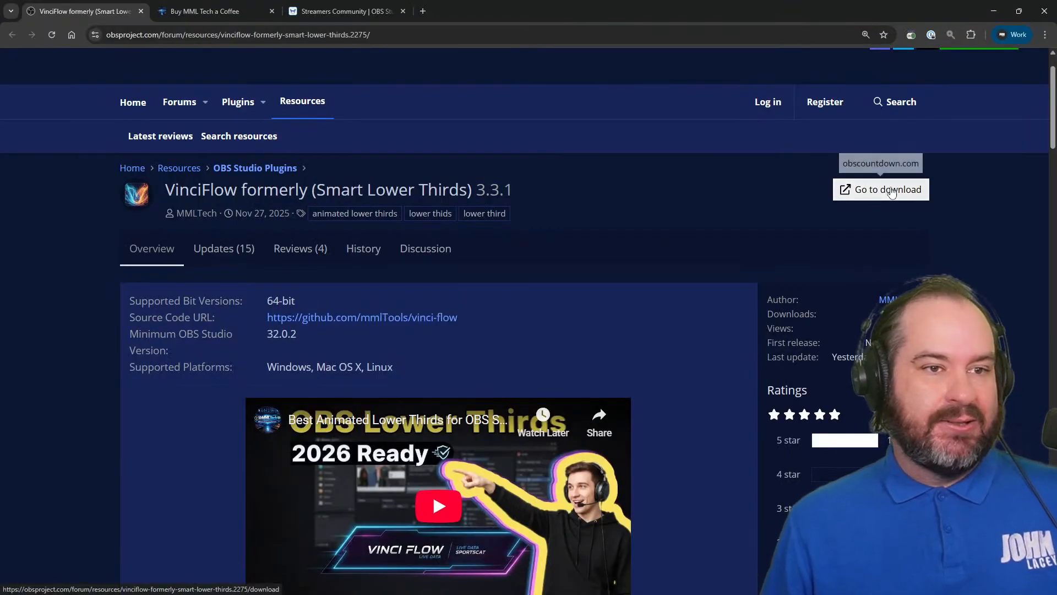
Open the VinciFlow download page from the plugin's OBS forum listing and look through its screenshots and quick actions
{"action": "left_click", "coordinate": [890, 190]}
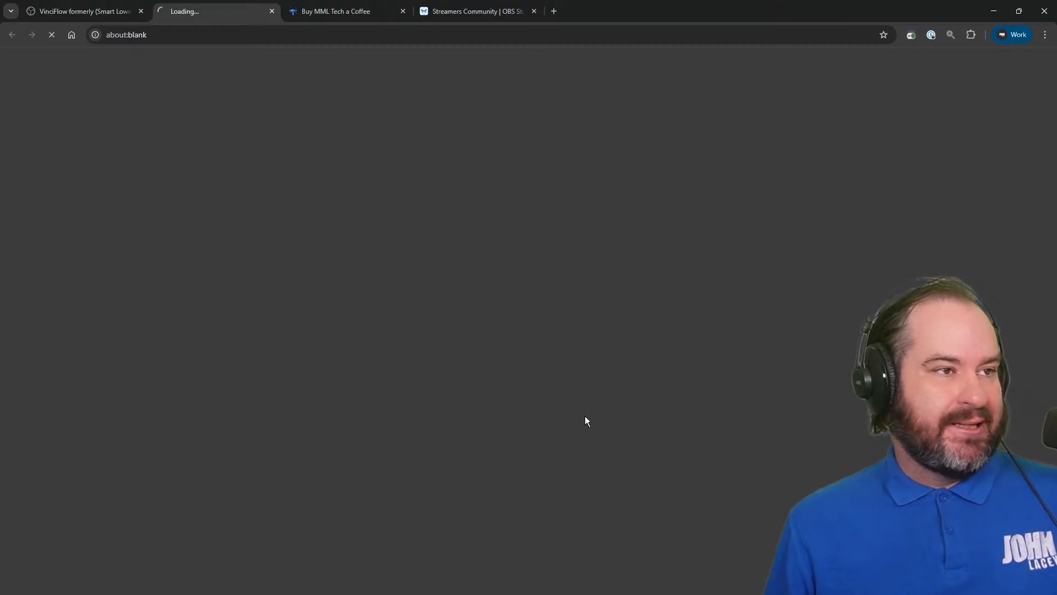
{"action": "scroll", "coordinate": [613, 420], "scroll_direction": "down", "scroll_amount": 2}
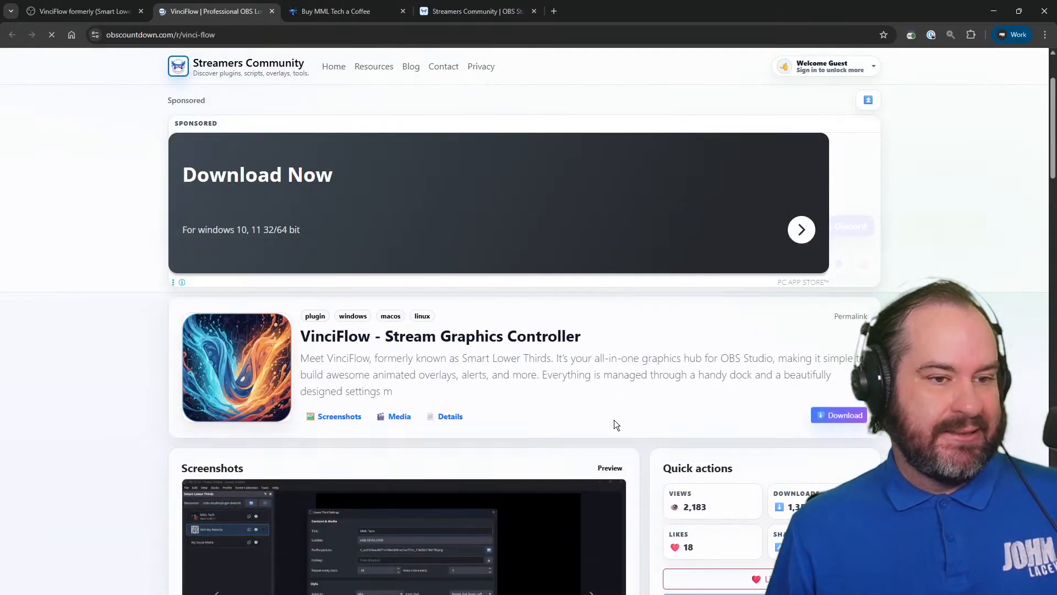
{"action": "scroll", "coordinate": [688, 420], "scroll_direction": "down", "scroll_amount": 3}
{"action": "scroll", "coordinate": [661, 422], "scroll_direction": "up", "scroll_amount": 2}
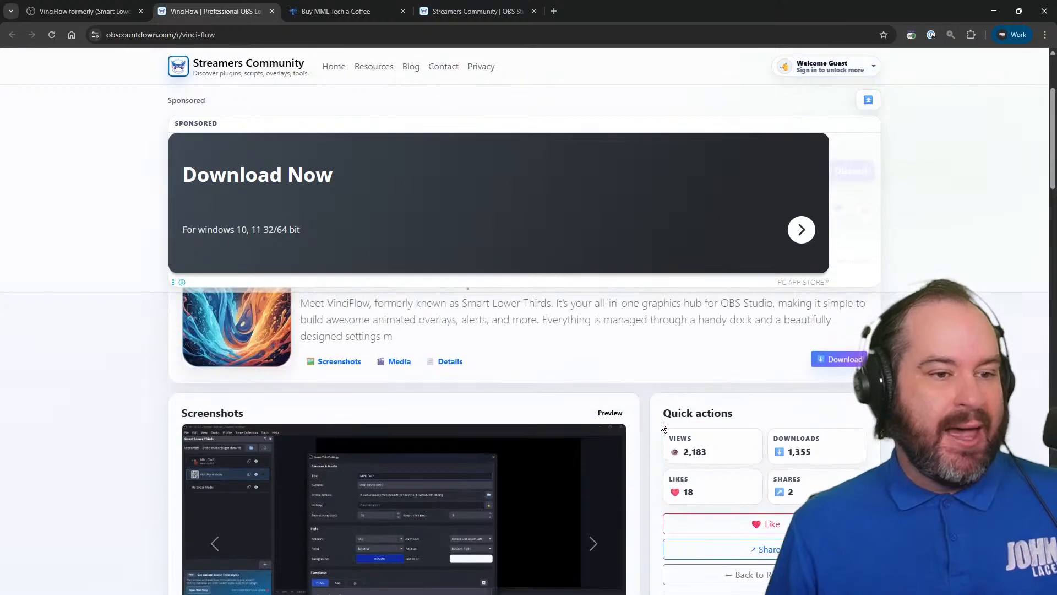
{"action": "scroll", "coordinate": [661, 422], "scroll_direction": "down", "scroll_amount": 3}
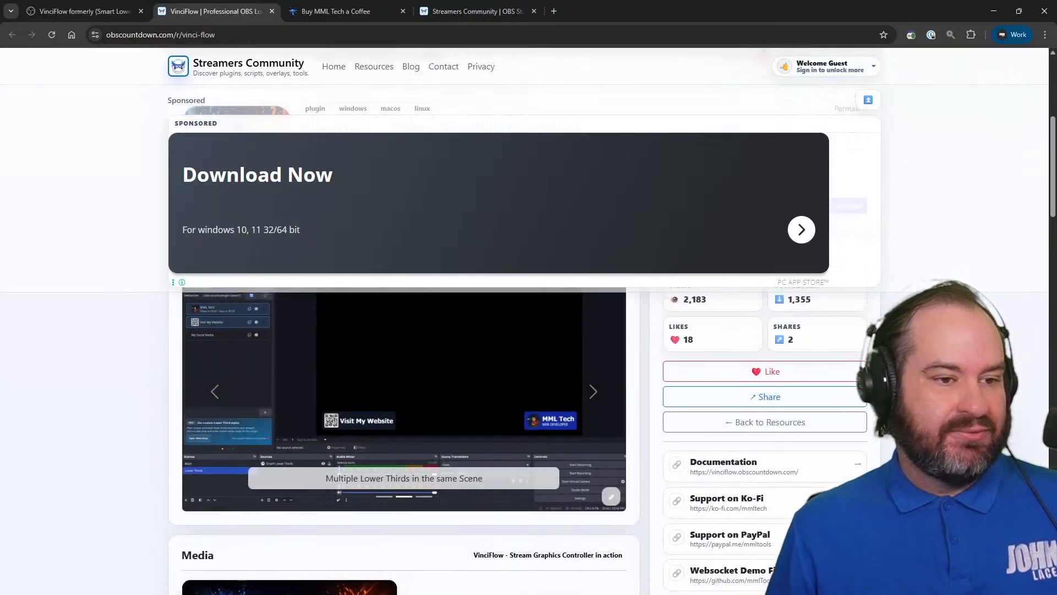
{"action": "scroll", "coordinate": [660, 421], "scroll_direction": "up", "scroll_amount": 1}
Open the vinci-flow source code repository from the OBS forum listing and look over its files and README
{"action": "left_click", "coordinate": [135, 8]}
{"action": "scroll", "coordinate": [415, 219], "scroll_direction": "down", "scroll_amount": 2}
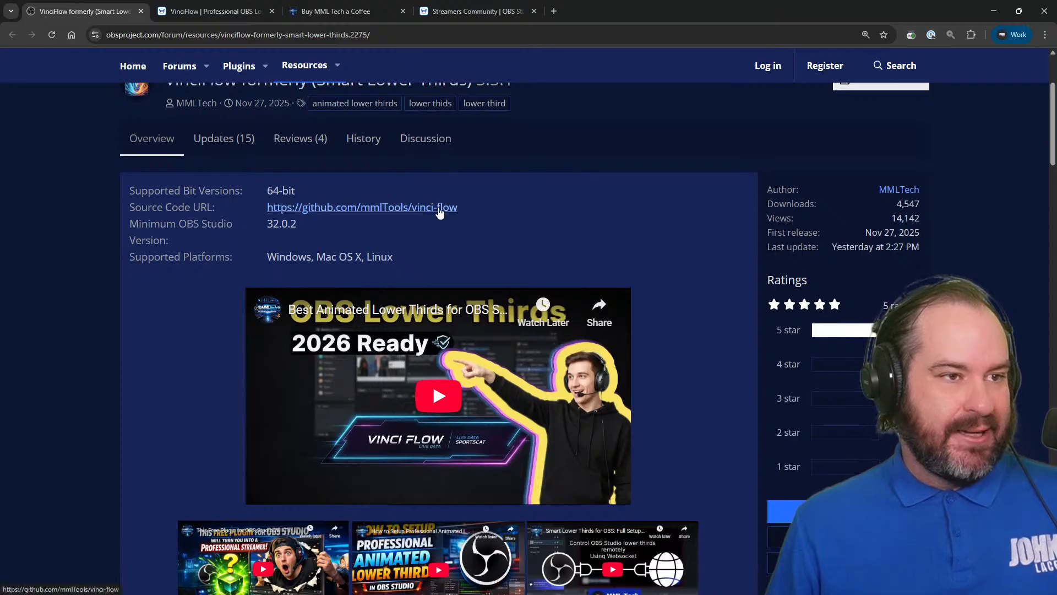
{"action": "middle_click", "coordinate": [438, 209]}
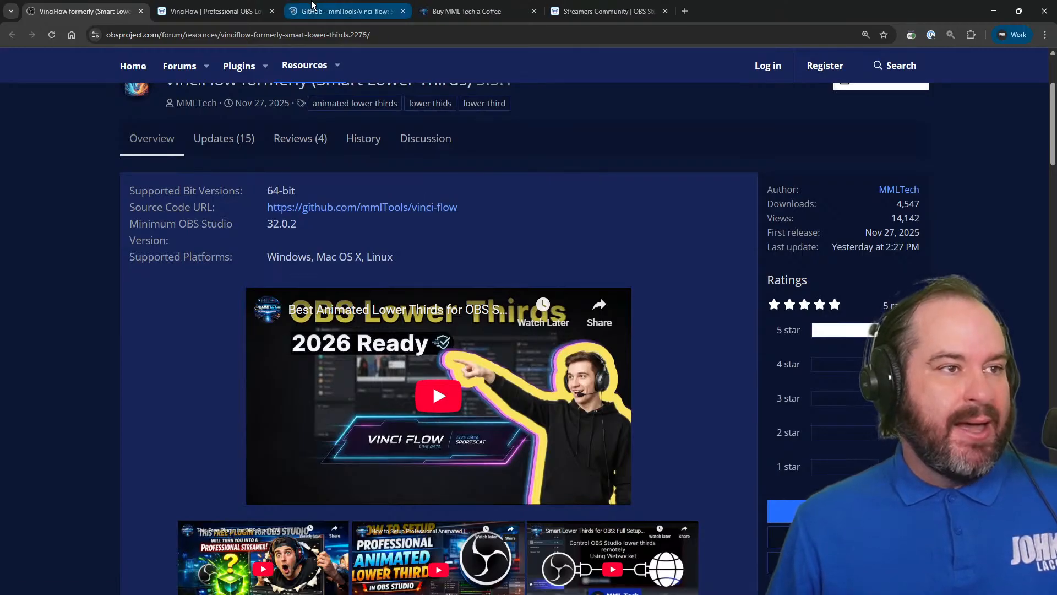
{"action": "left_click", "coordinate": [312, 7]}
{"action": "scroll", "coordinate": [550, 415], "scroll_direction": "down", "scroll_amount": 4}
{"action": "scroll", "coordinate": [573, 419], "scroll_direction": "down", "scroll_amount": 5}
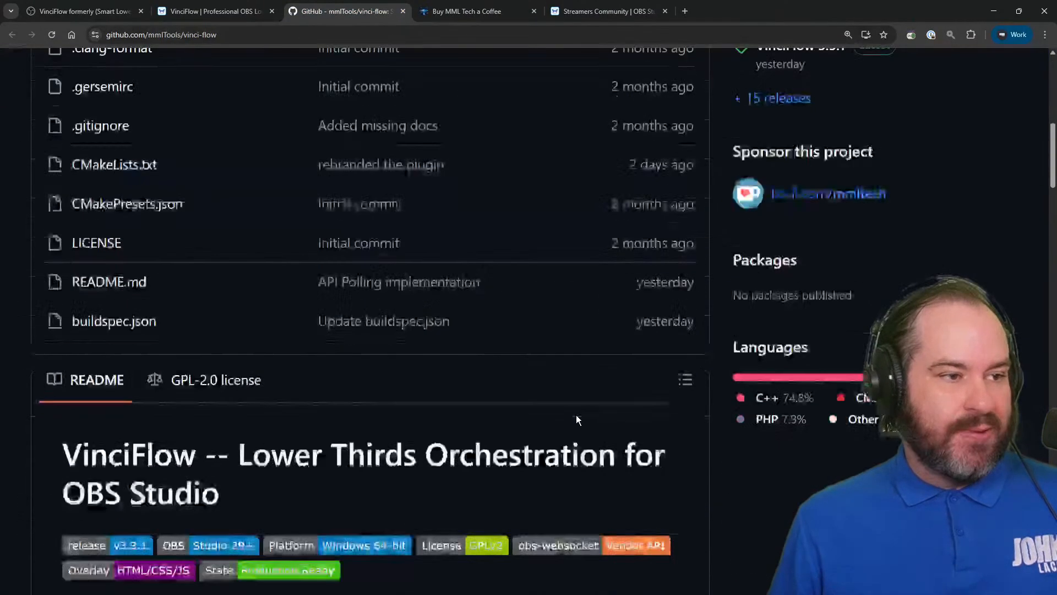
{"action": "scroll", "coordinate": [613, 418], "scroll_direction": "up", "scroll_amount": 10}
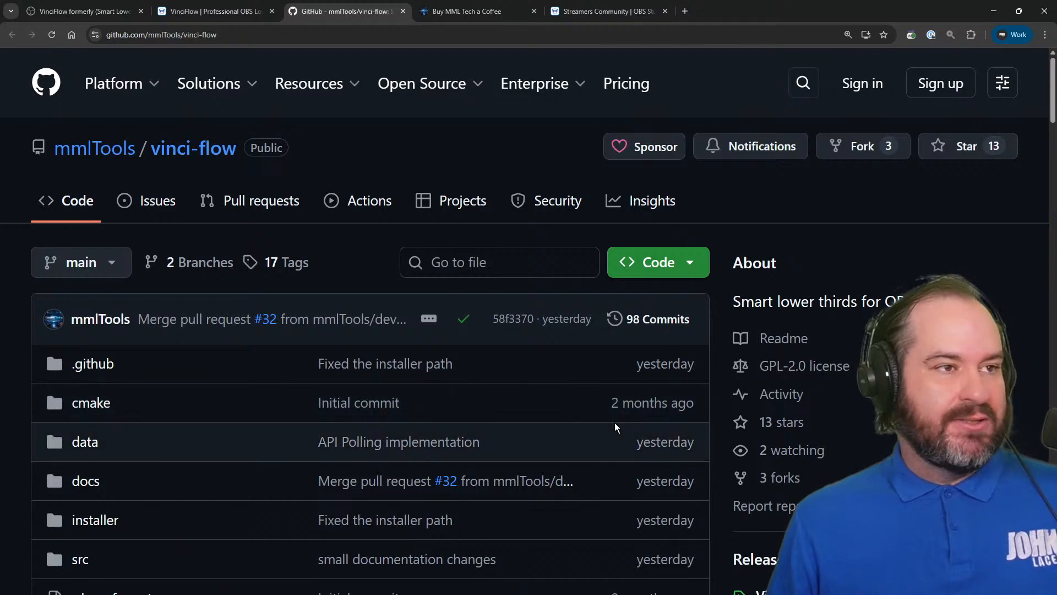
Switch to OBS Studio and show the VinciFlow Controller dock
{"action": "left_click", "coordinate": [188, 4]}
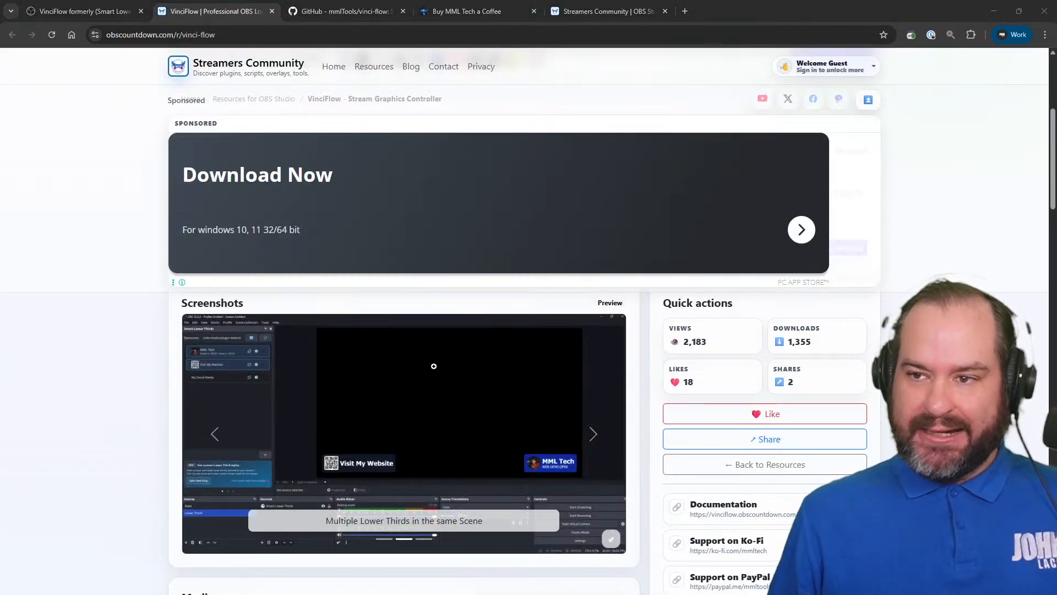
{"action": "key", "text": "alt+Tab"}
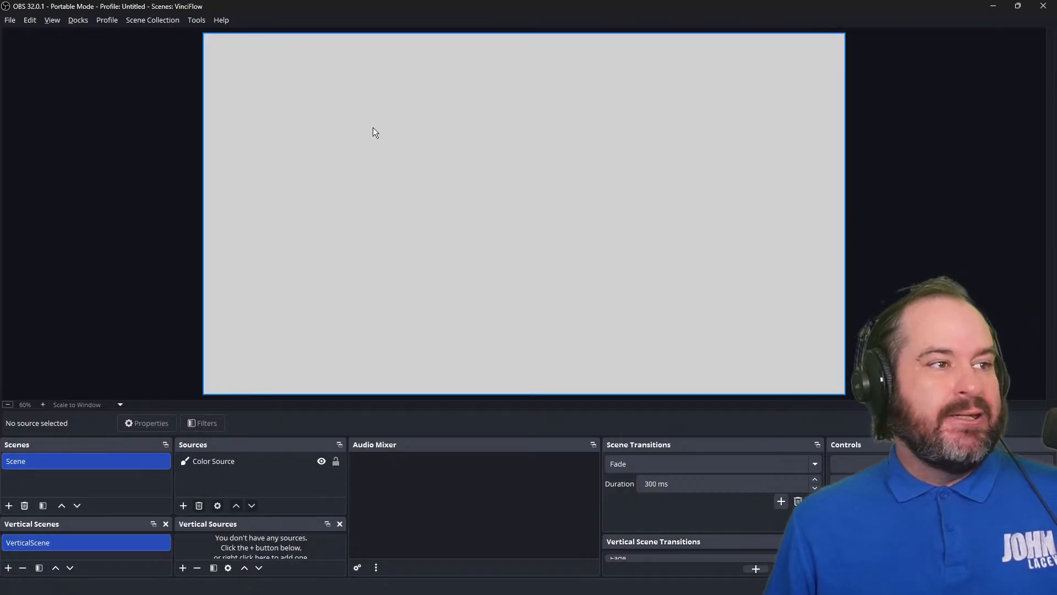
{"action": "left_click", "coordinate": [88, 23]}
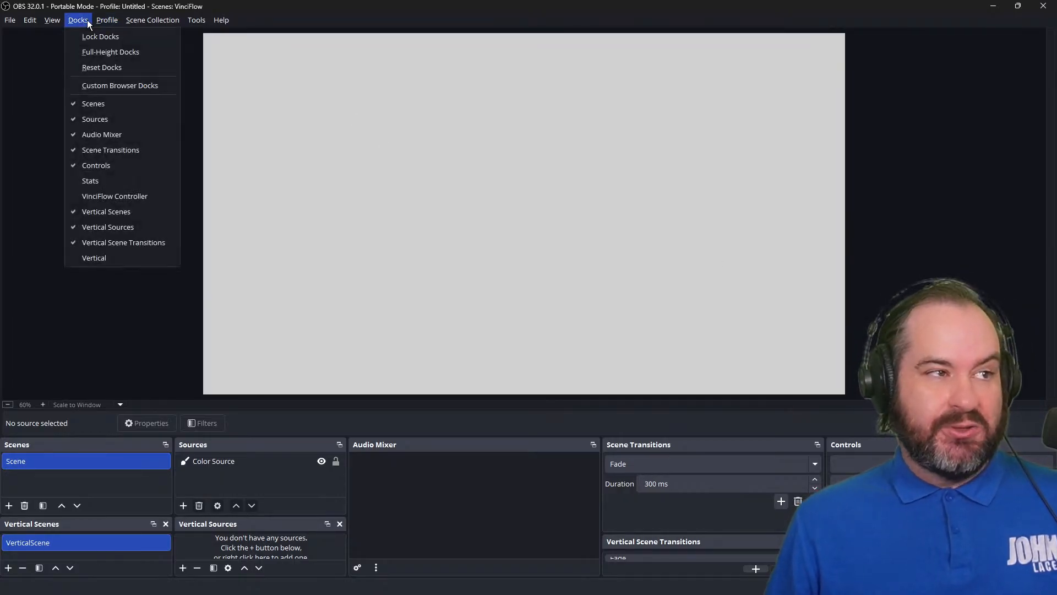
{"action": "left_click", "coordinate": [156, 196]}
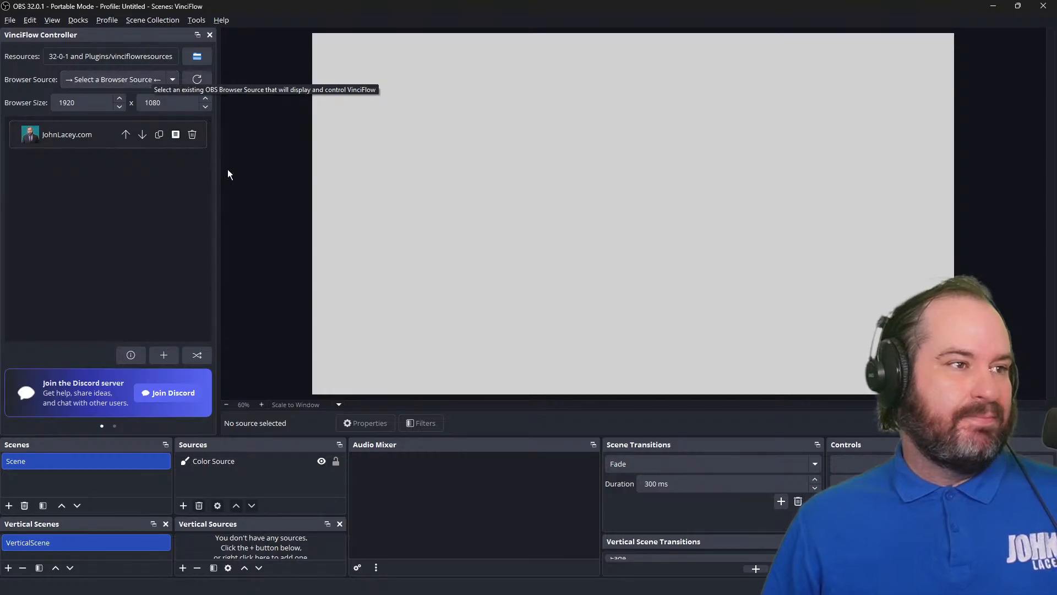
Close the Vertical Scenes and Vertical Sources docks to make room for the main scene and source lists
{"action": "left_click", "coordinate": [183, 505]}
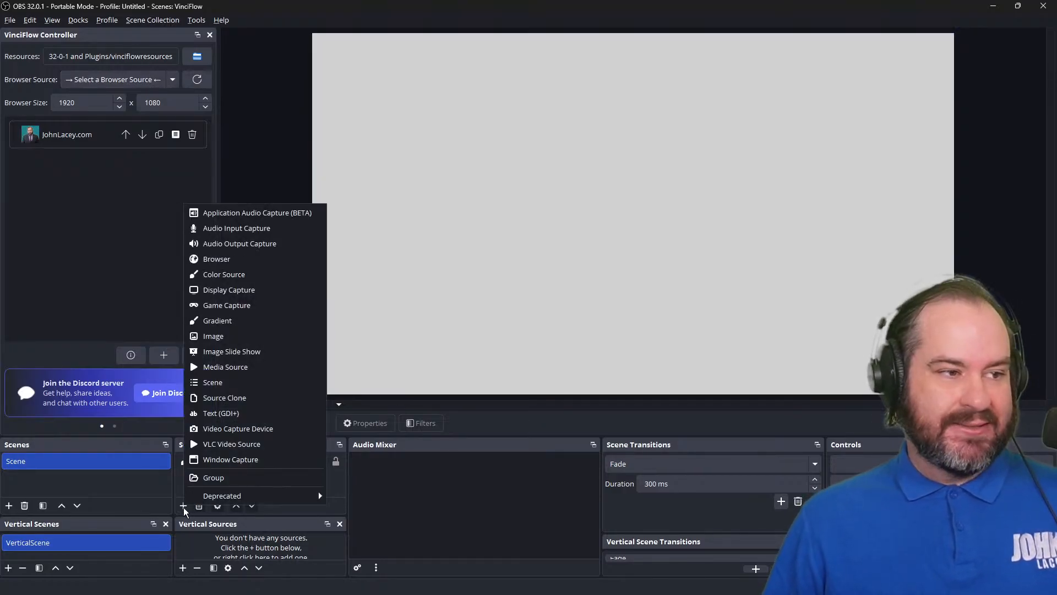
{"action": "left_click", "coordinate": [352, 524]}
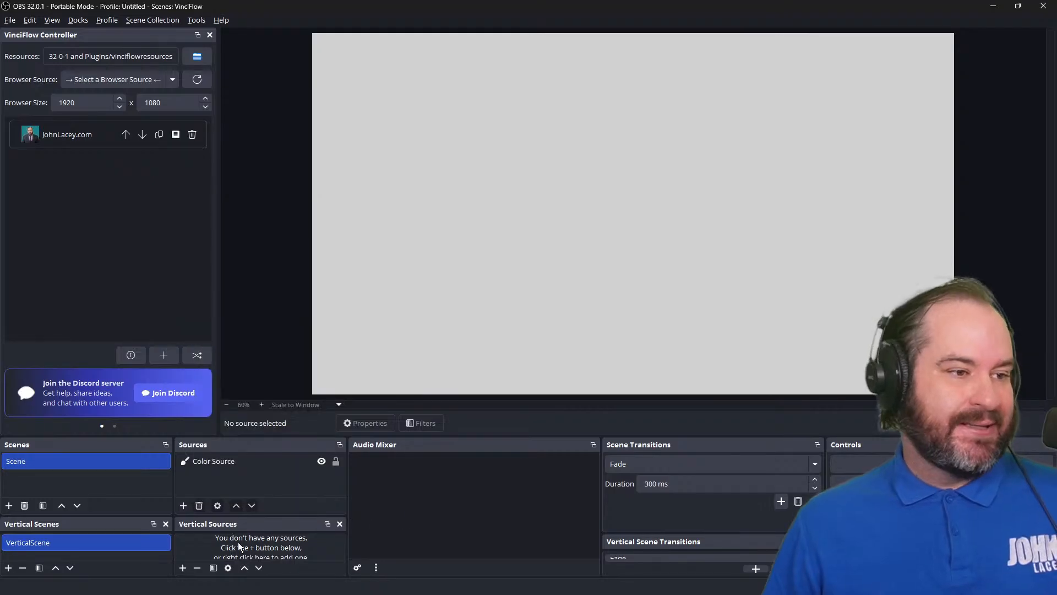
{"action": "left_click", "coordinate": [166, 523]}
{"action": "left_click", "coordinate": [340, 523]}
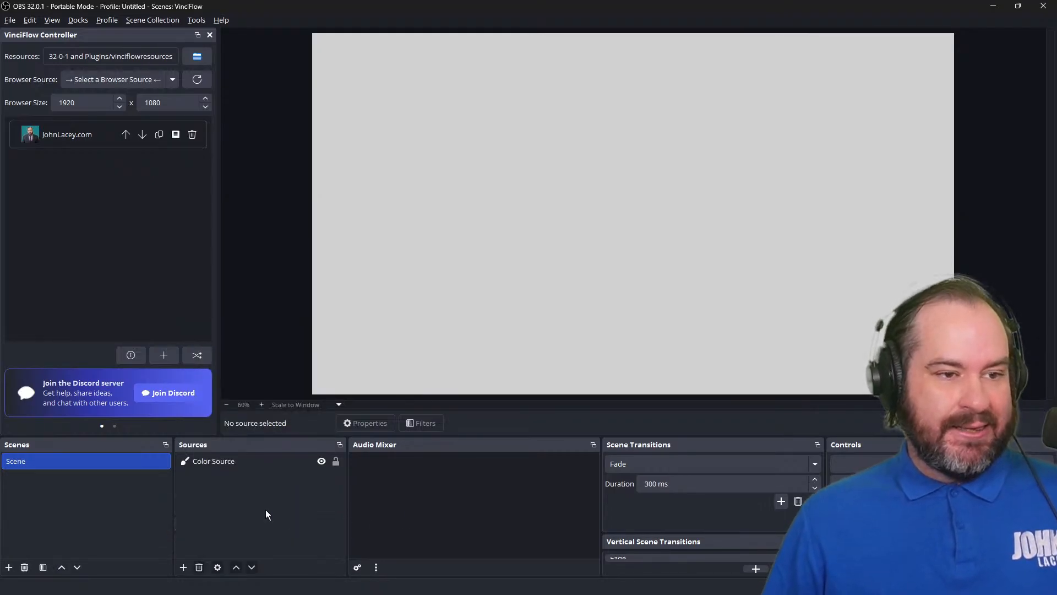
Add a new Browser source named VinciFlow to the scene
{"action": "left_click", "coordinate": [182, 567]}
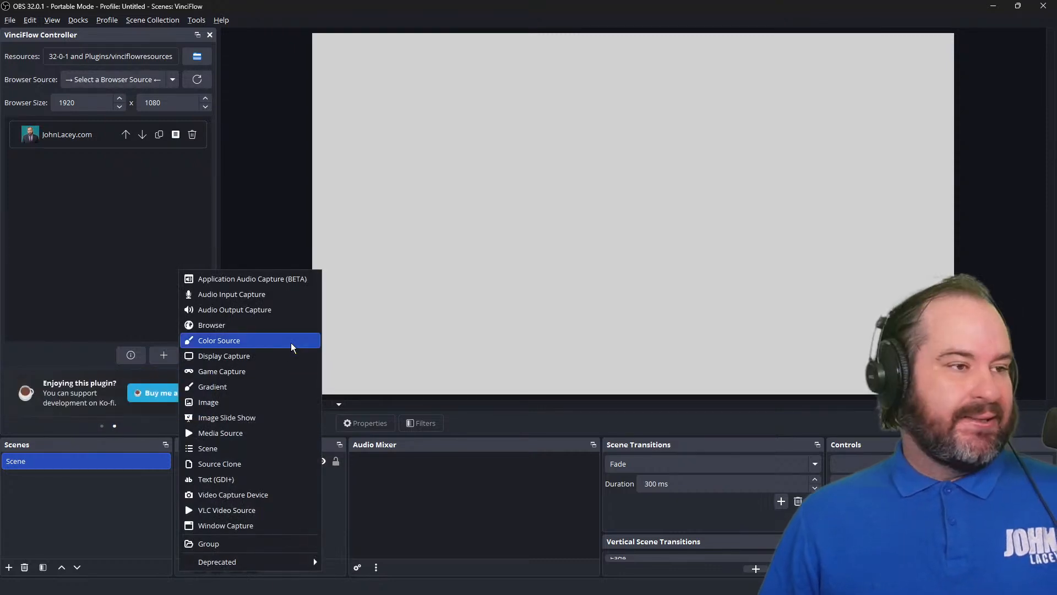
{"action": "left_click", "coordinate": [290, 327]}
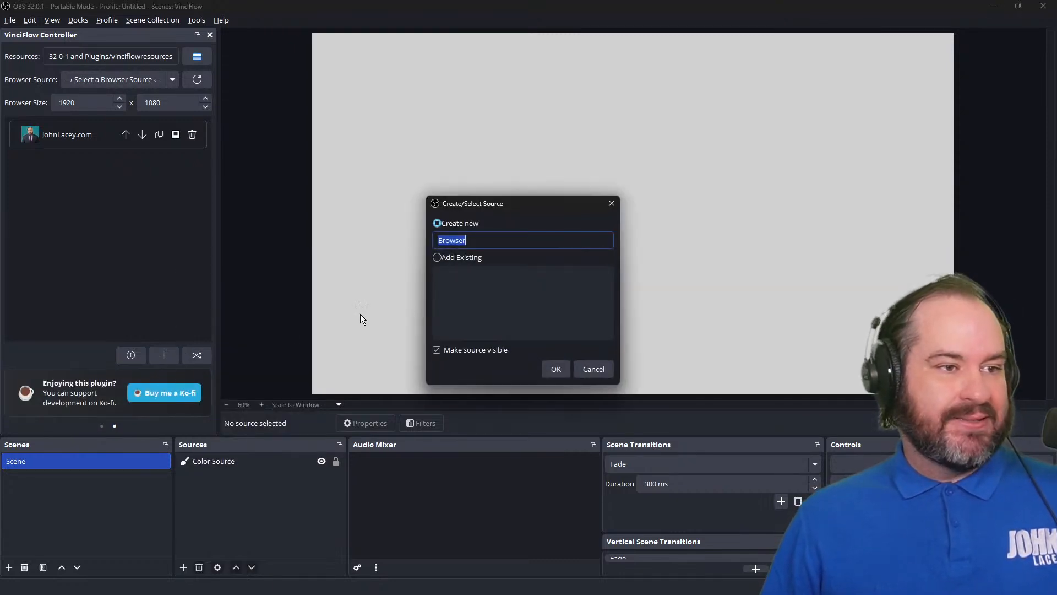
{"action": "type", "text": "Vinc"}
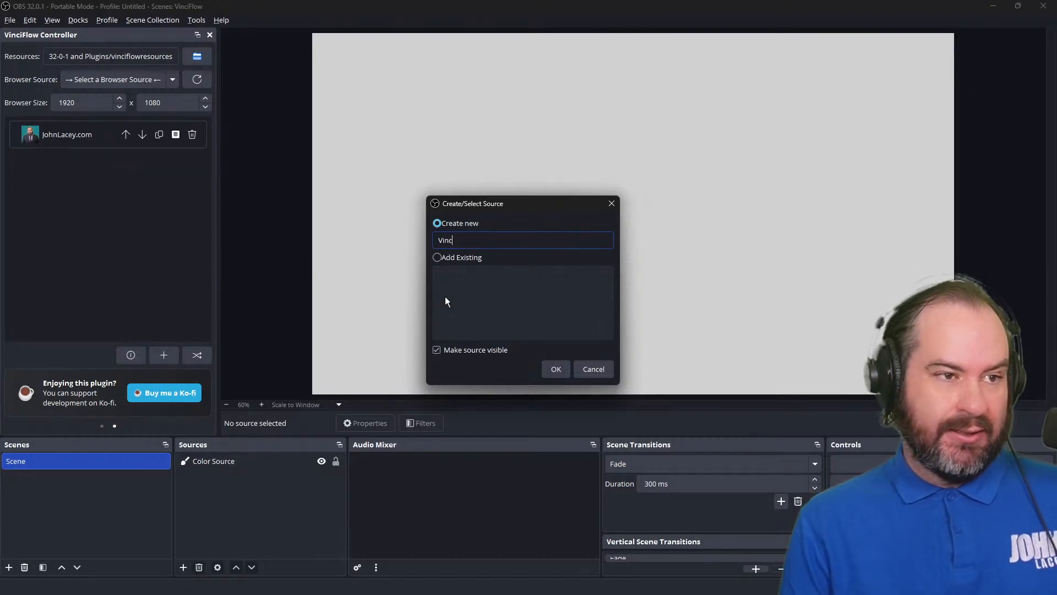
{"action": "type", "text": "iFlow"}
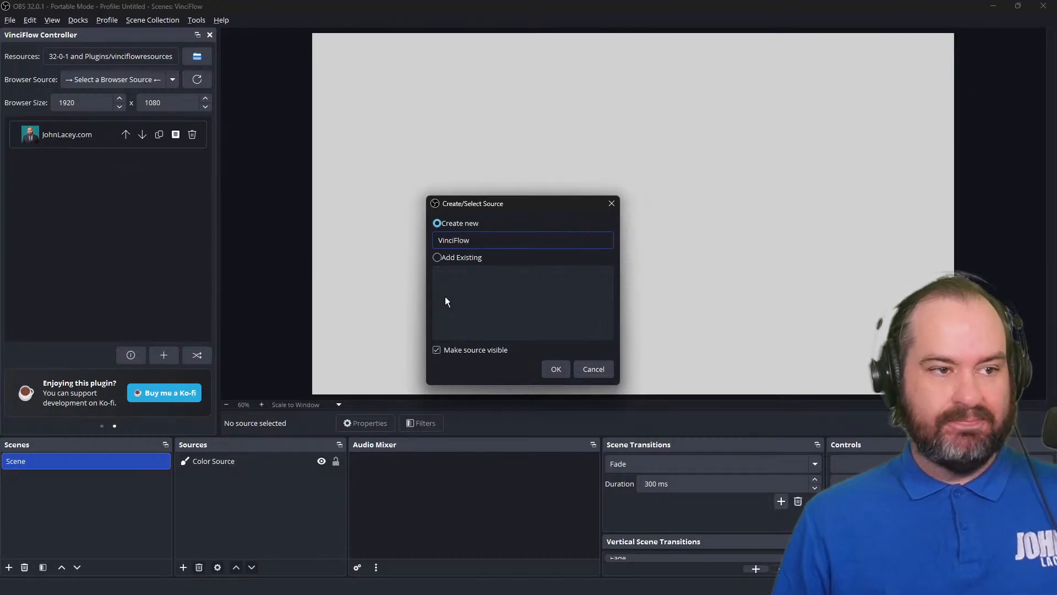
{"action": "left_click", "coordinate": [556, 373]}
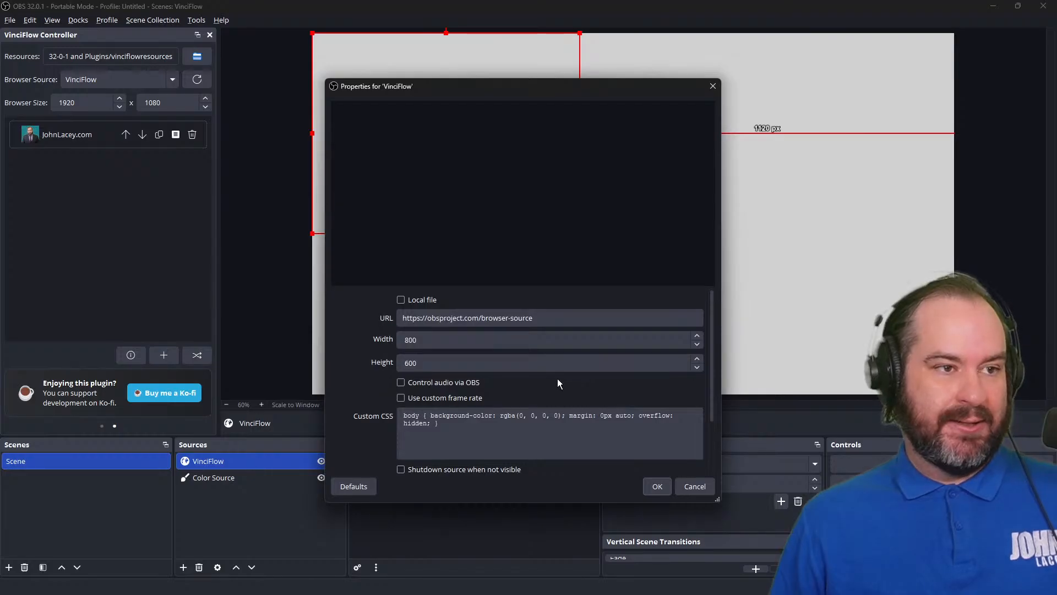
Set the VinciFlow browser source to 1920 wide and 1080 high, enable Local file without choosing one, and accept the properties
{"action": "double_click", "coordinate": [510, 340]}
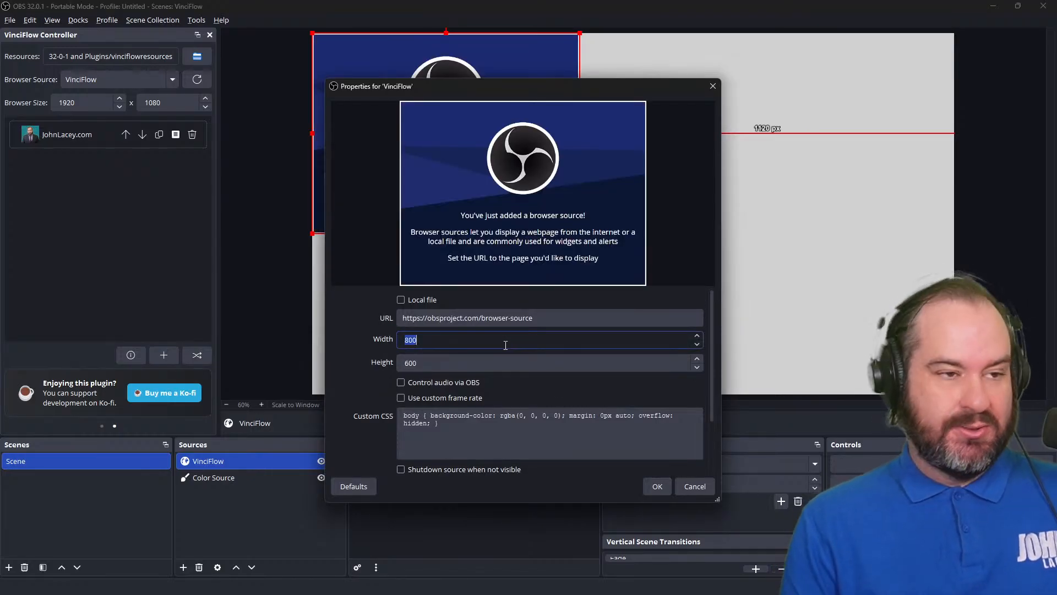
{"action": "type", "text": "1920"}
{"action": "key", "text": "Tab"}
{"action": "type", "text": "1080"}
{"action": "key", "text": "Tab"}
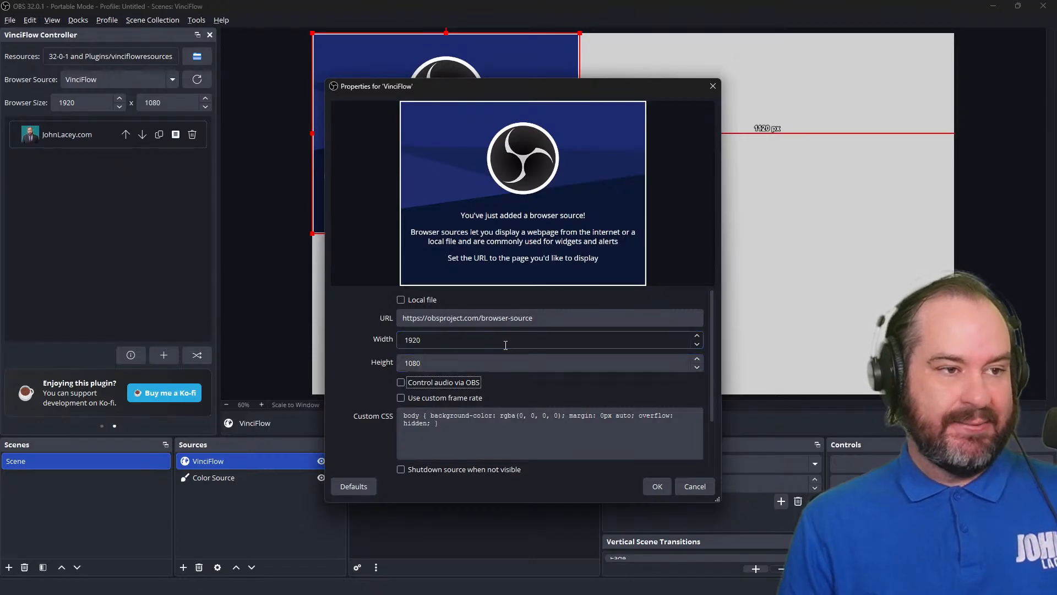
{"action": "left_click", "coordinate": [432, 300]}
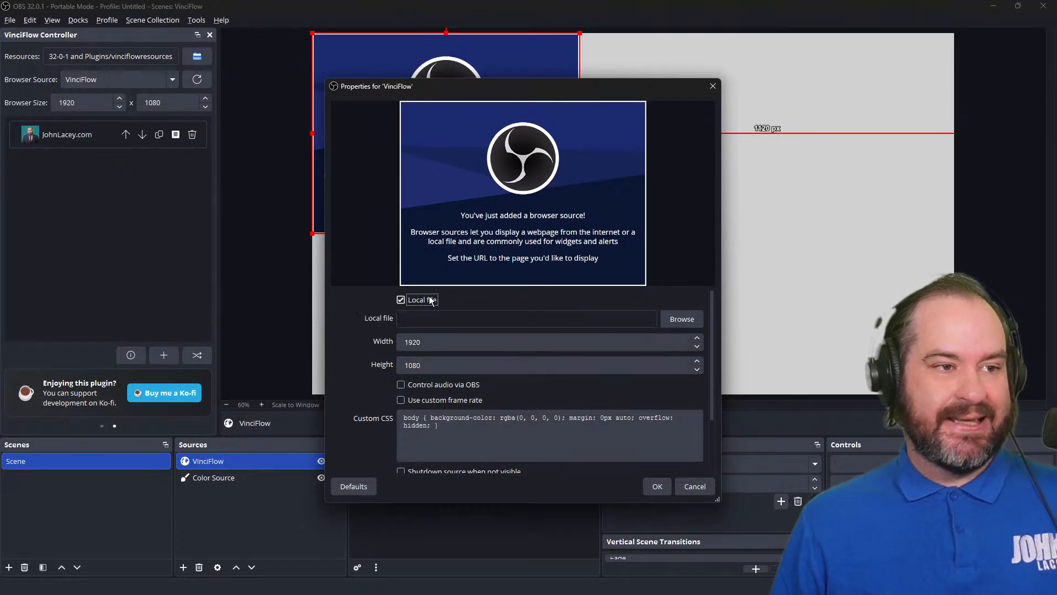
{"action": "scroll", "coordinate": [563, 422], "scroll_direction": "down", "scroll_amount": 3}
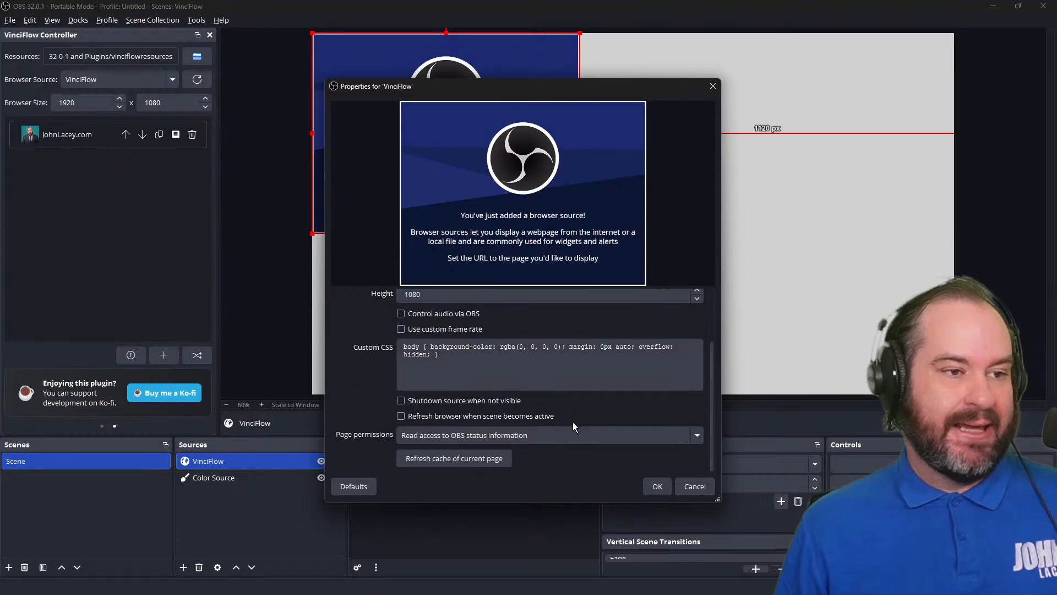
{"action": "left_click", "coordinate": [657, 486]}
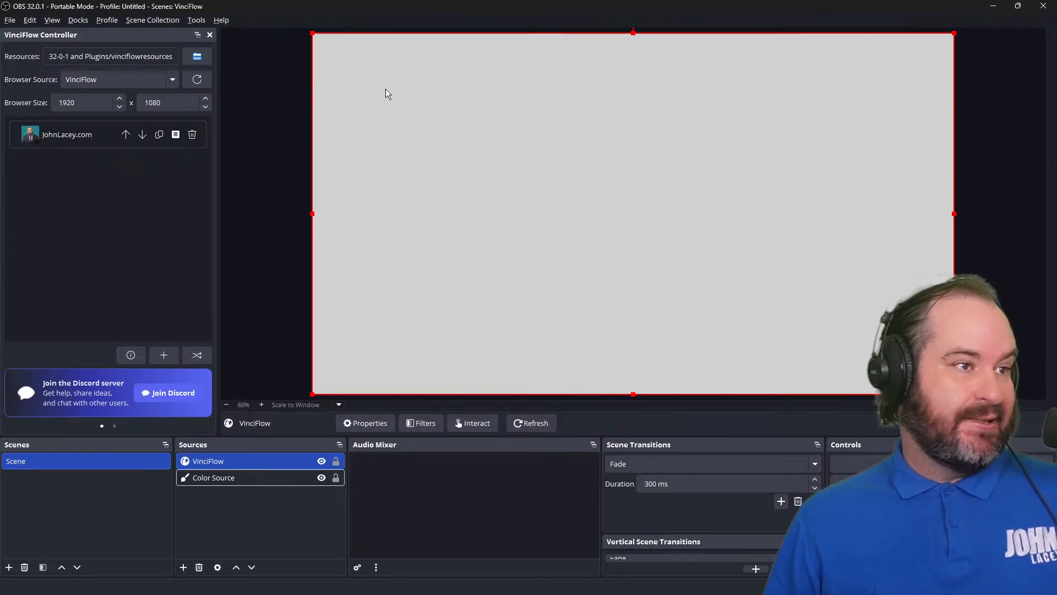
Keep VinciFlow as the controller's browser source and add a new lower third to its list
{"action": "left_click", "coordinate": [173, 80]}
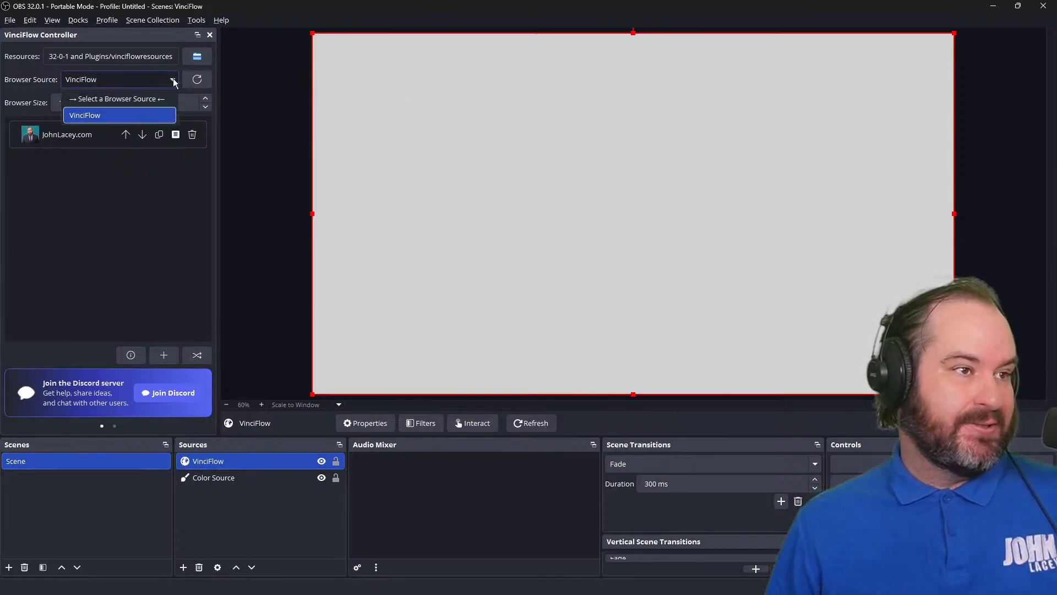
{"action": "left_click", "coordinate": [172, 79]}
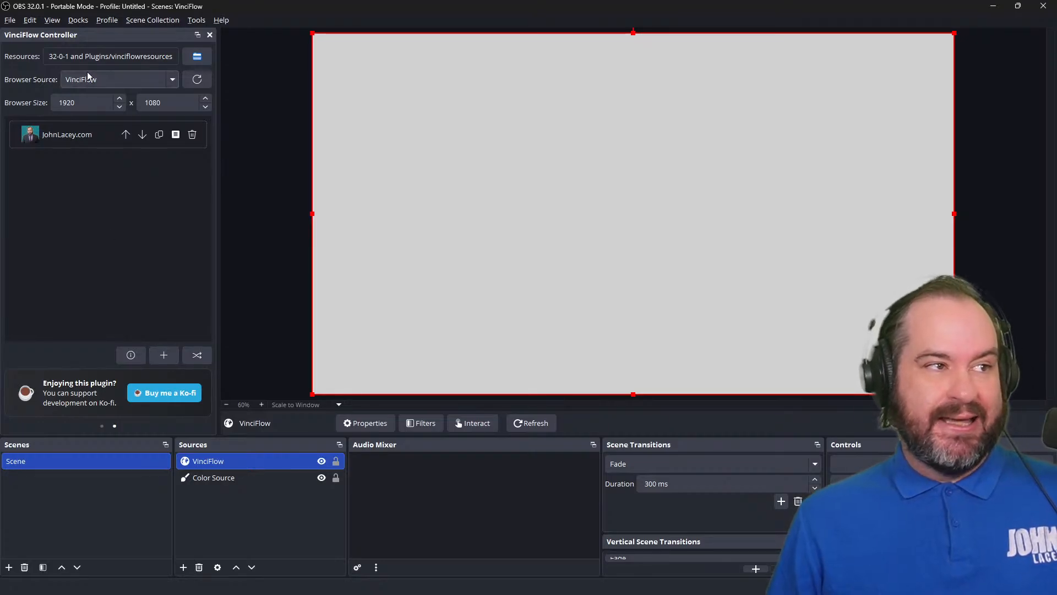
{"action": "left_click", "coordinate": [168, 359]}
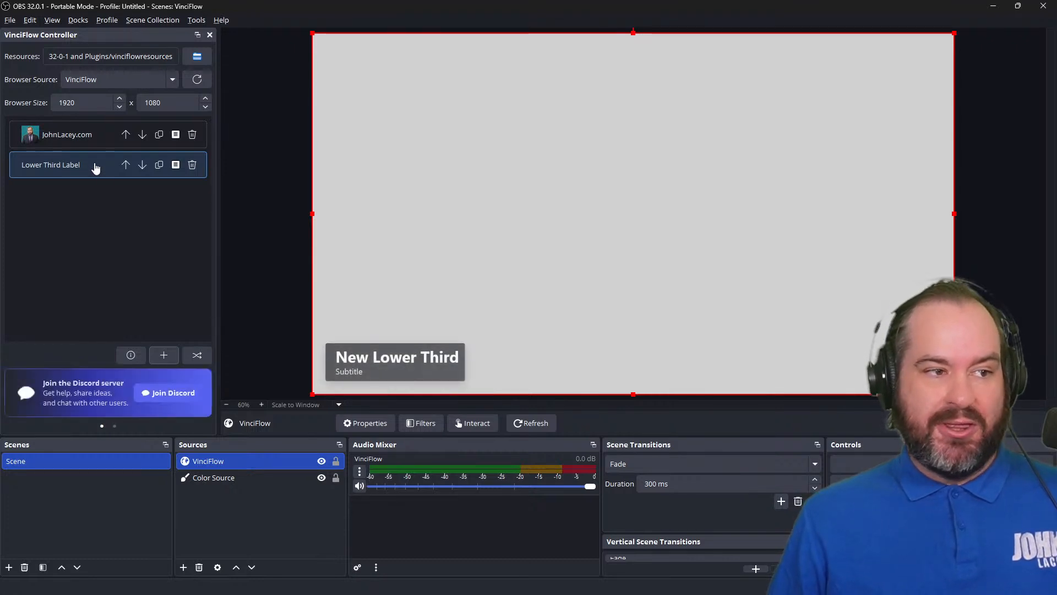
Open the new lower third for editing and set its dock label to JL Live
{"action": "left_click", "coordinate": [175, 165]}
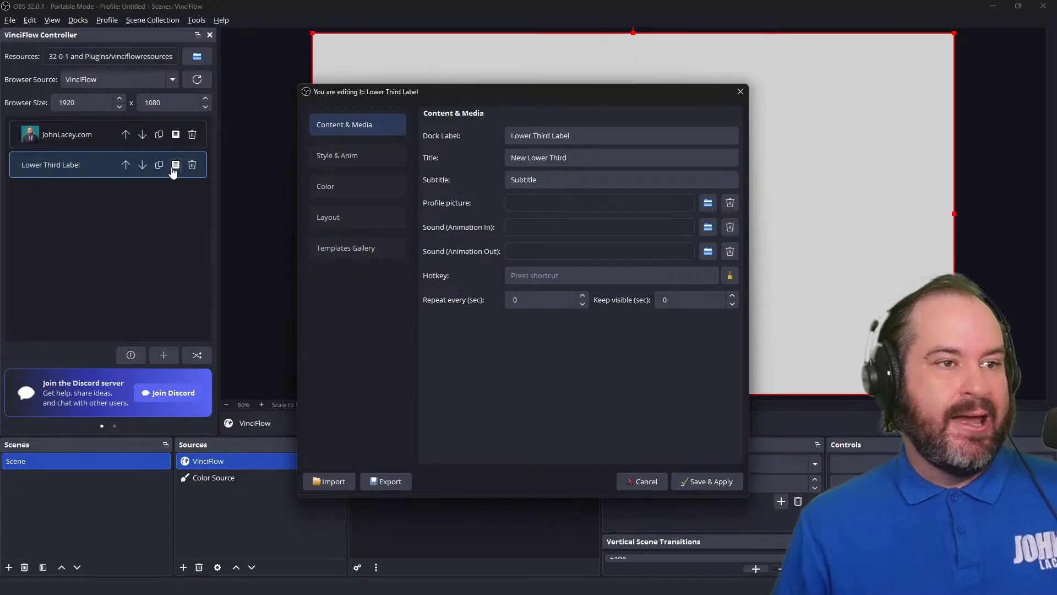
{"action": "left_click", "coordinate": [605, 136]}
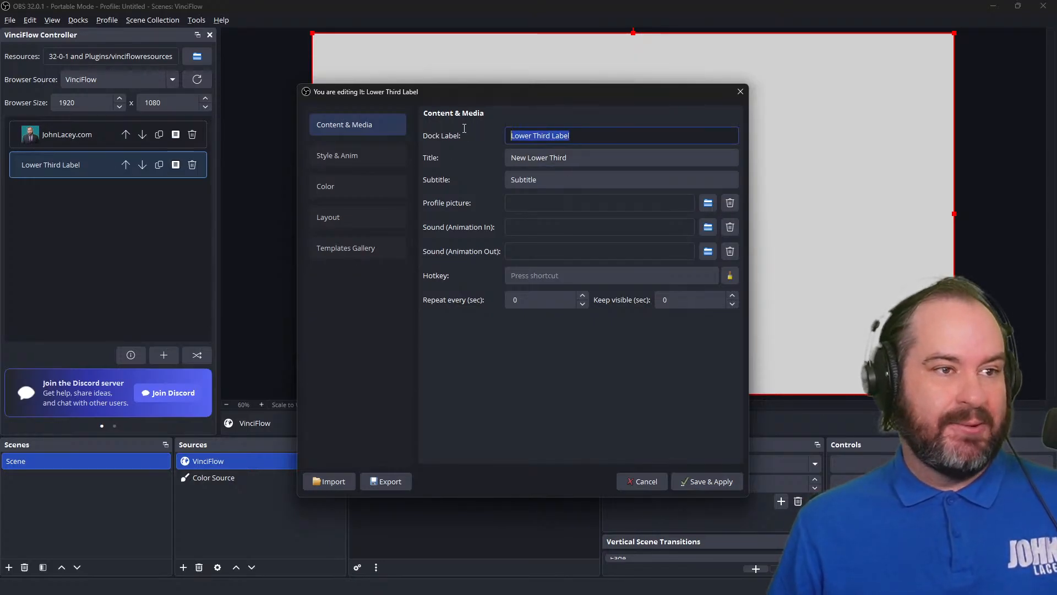
{"action": "type", "text": "Joh"}
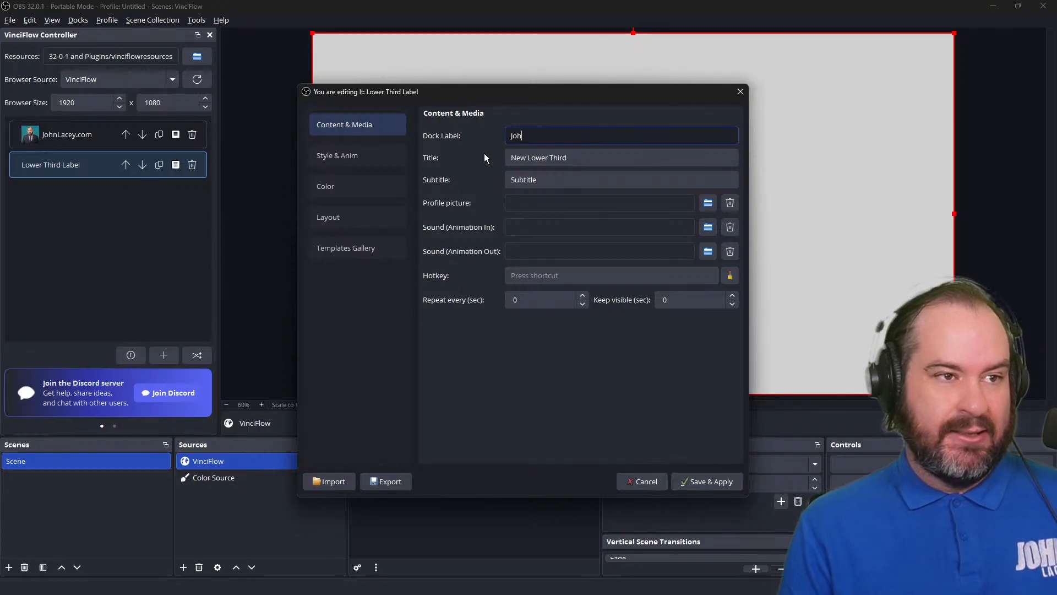
{"action": "type", "text": "n L"}
{"action": "key", "text": "BackSpace"}
{"action": "key", "text": "BackSpace"}
{"action": "key", "text": "BackSpace"}
{"action": "key", "text": "BackSpace"}
{"action": "key", "text": "BackSpace"}
{"action": "key", "text": "BackSpace"}
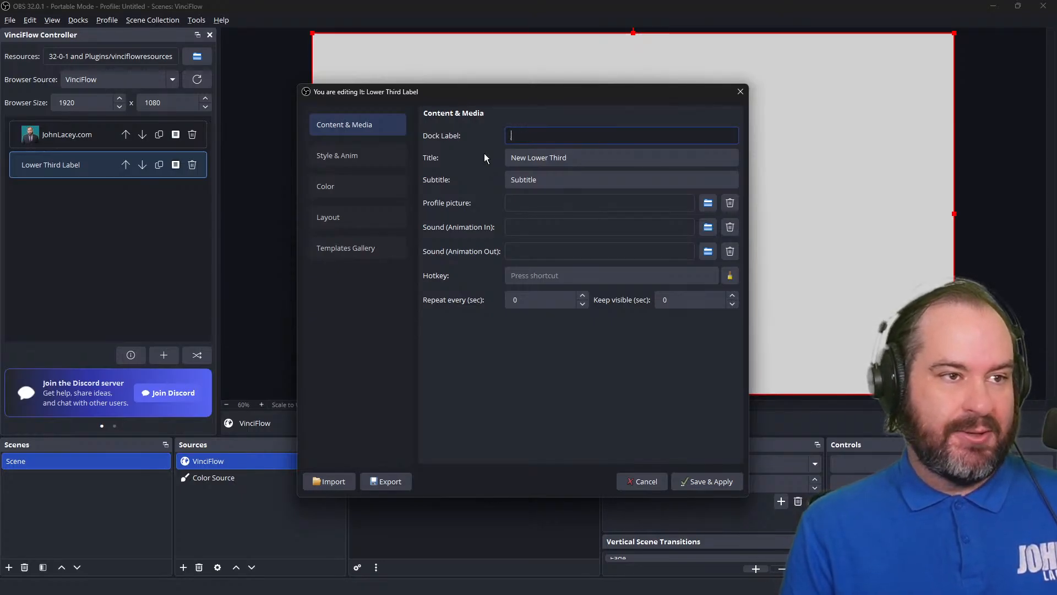
{"action": "type", "text": "JL Live"}
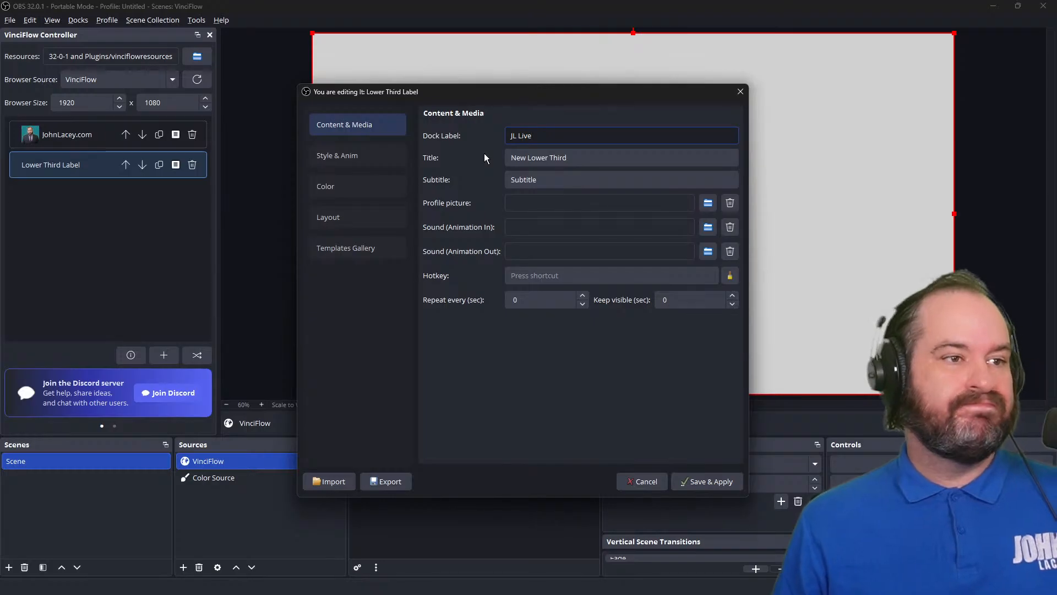
Set the lower third's title to WATCH LIVE
{"action": "left_click", "coordinate": [578, 165]}
{"action": "double_click", "coordinate": [575, 165]}
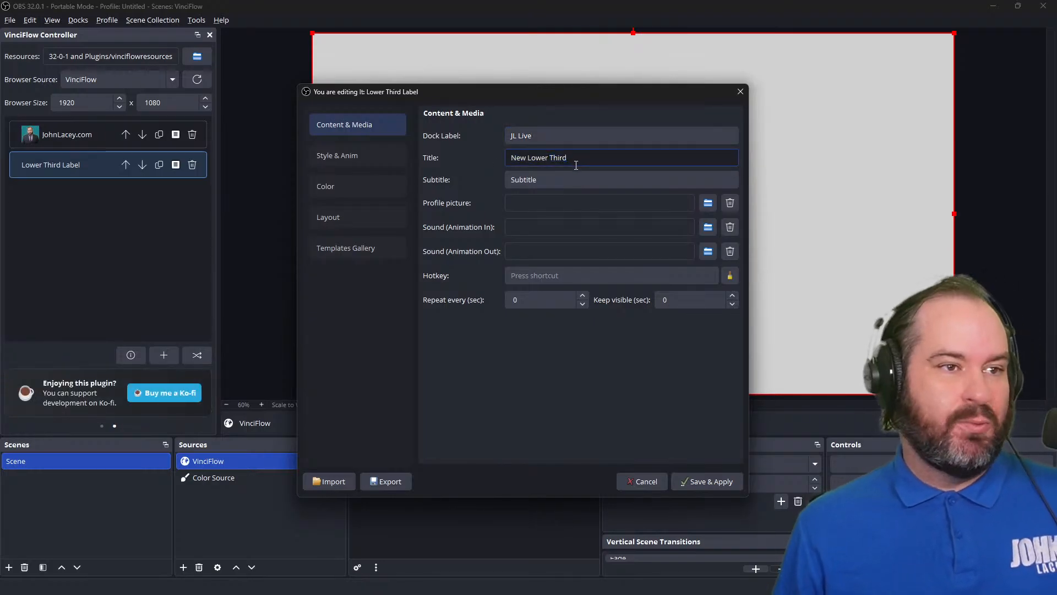
{"action": "key", "text": "ctrl+a"}
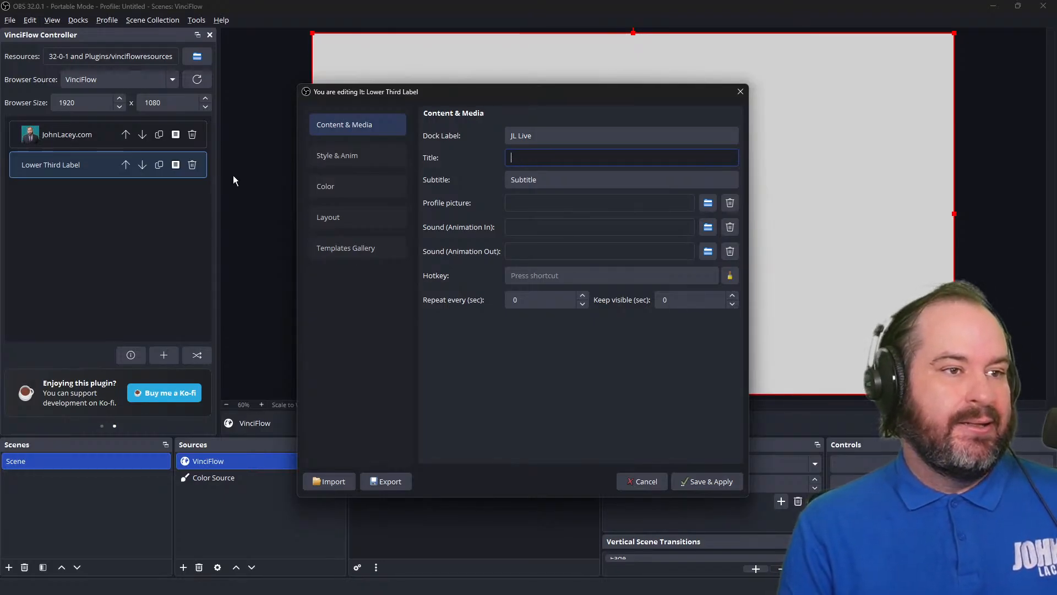
{"action": "type", "text": "WATCH LIVE"}
{"action": "key", "text": "Tab"}
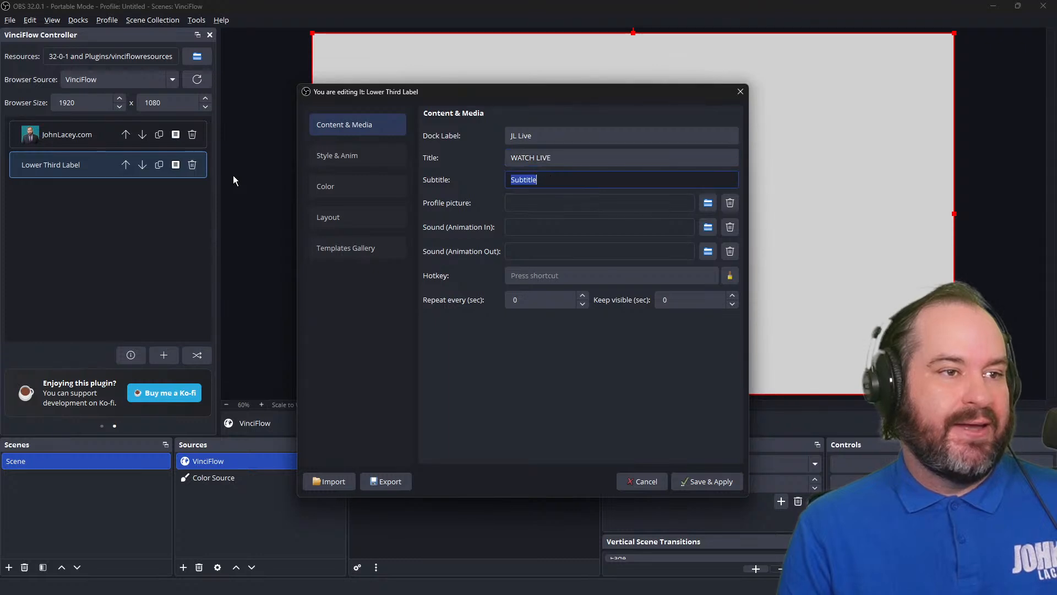
Enter the website's live-page address as the subtitle, save the lower third and show it in the preview
{"action": "type", "text": "JohnLacey.com/live"}
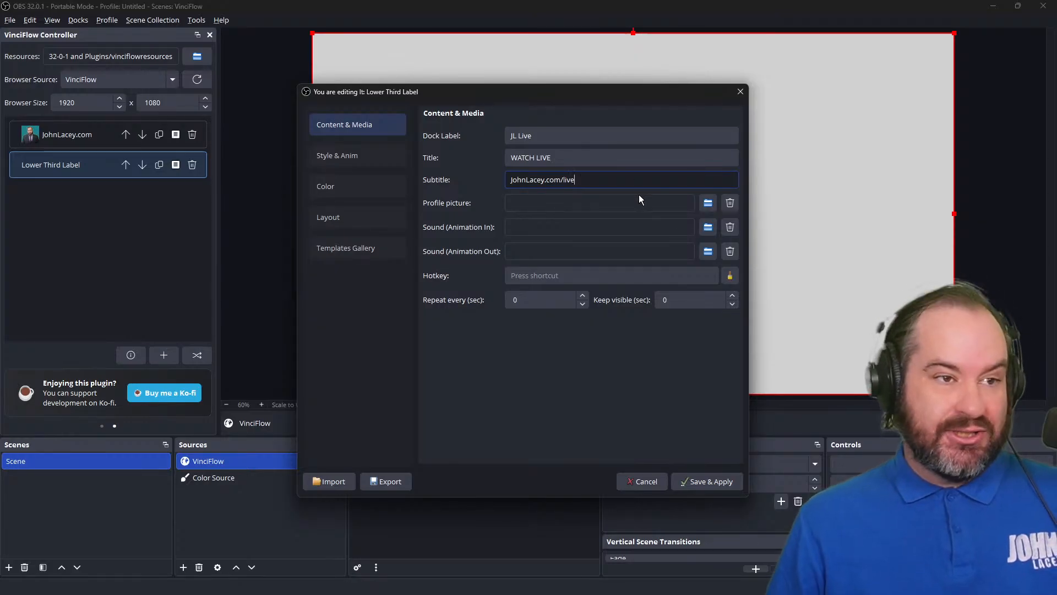
{"action": "key", "text": "Tab"}
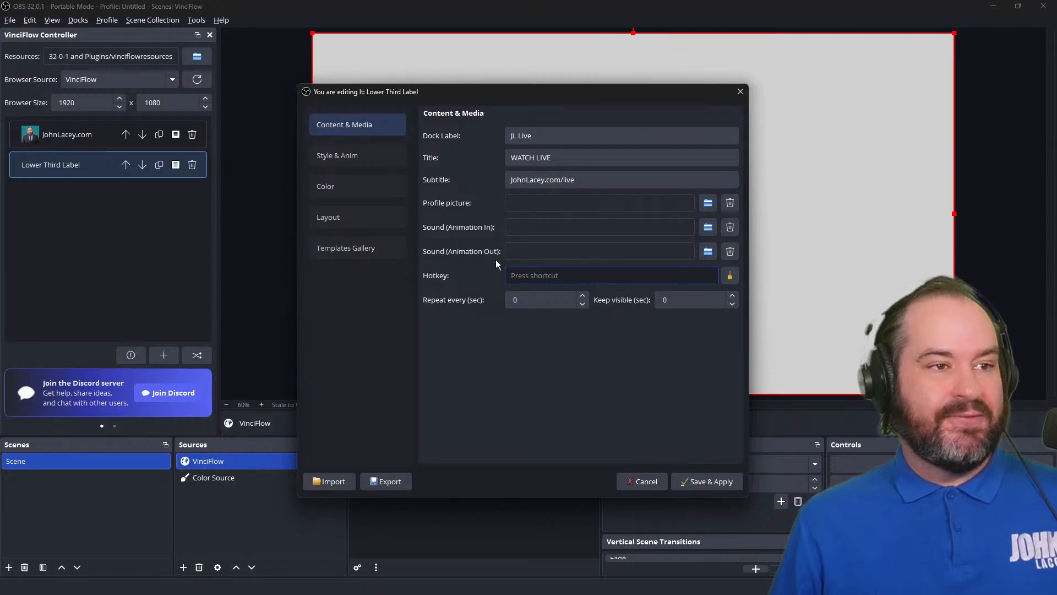
{"action": "left_click", "coordinate": [710, 481]}
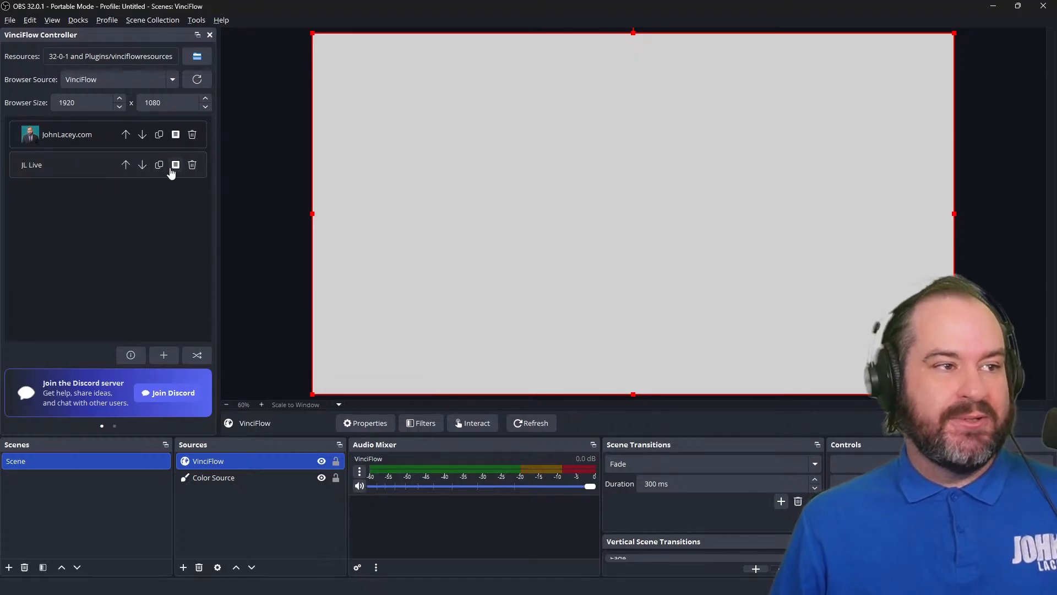
{"action": "left_click", "coordinate": [117, 167]}
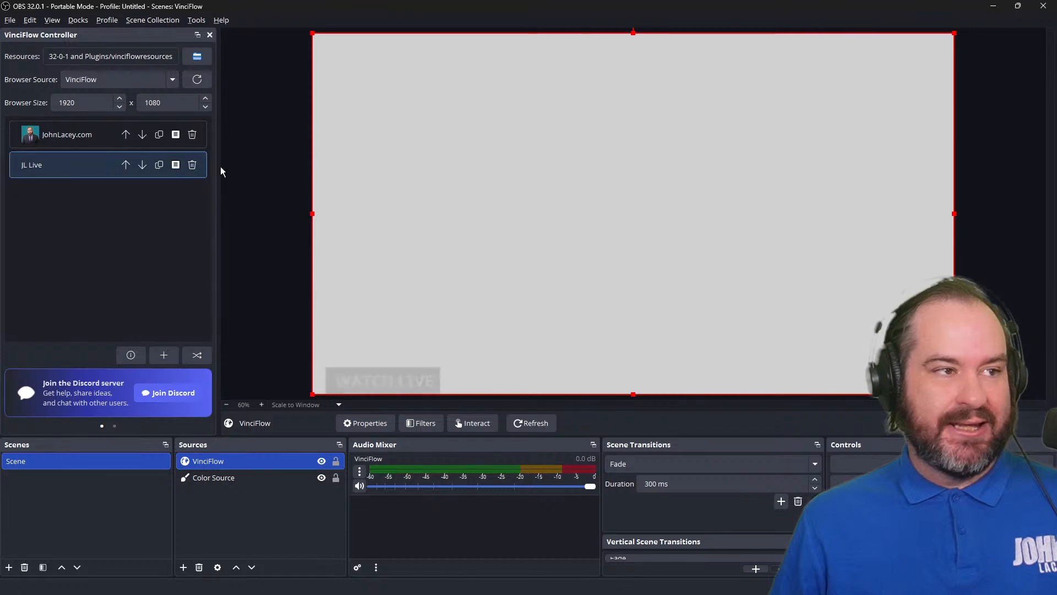
Set JL Live's entrance animation to Jack In The Box, save it and replay the lower third in the preview
{"action": "left_click", "coordinate": [175, 164]}
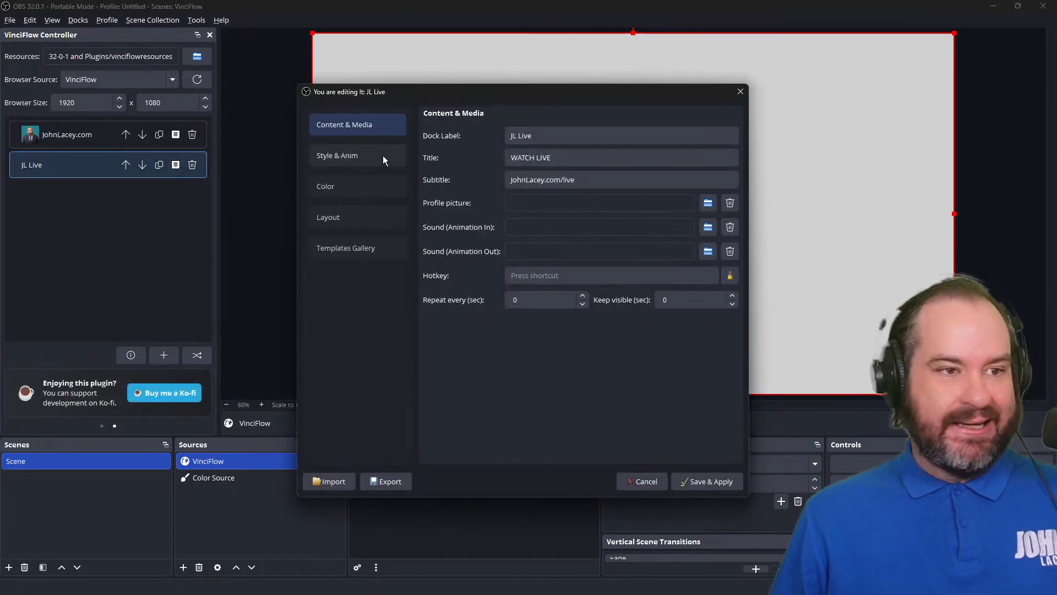
{"action": "left_click", "coordinate": [383, 155]}
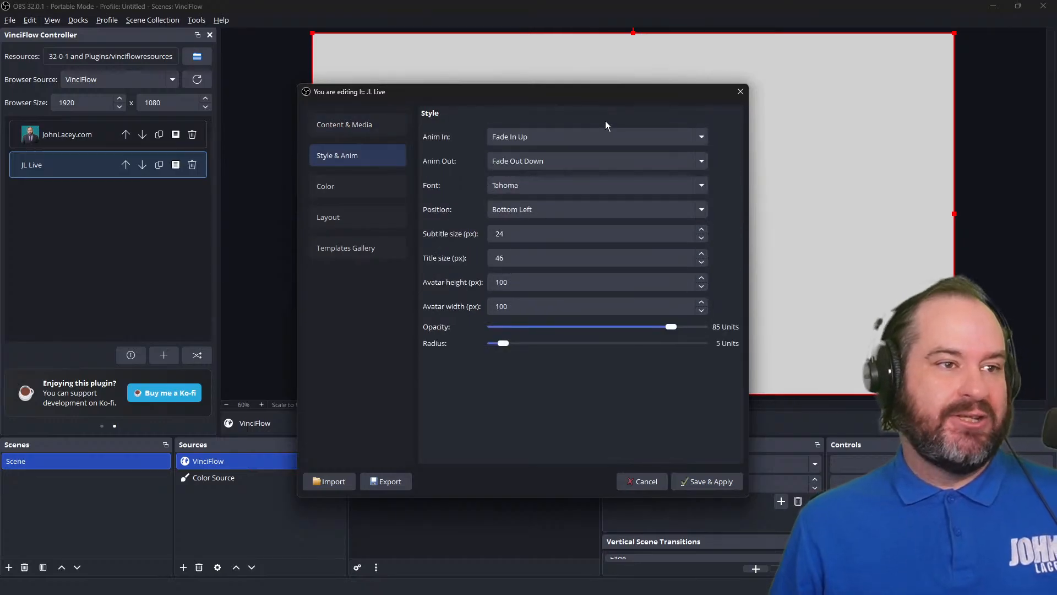
{"action": "left_click", "coordinate": [630, 138]}
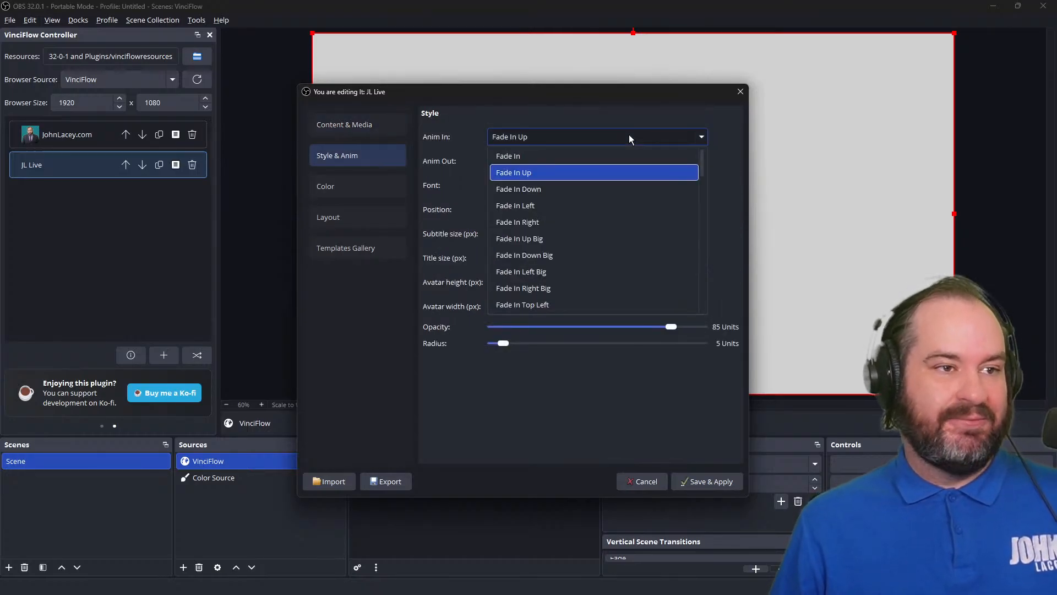
{"action": "scroll", "coordinate": [653, 260], "scroll_direction": "down", "scroll_amount": 2}
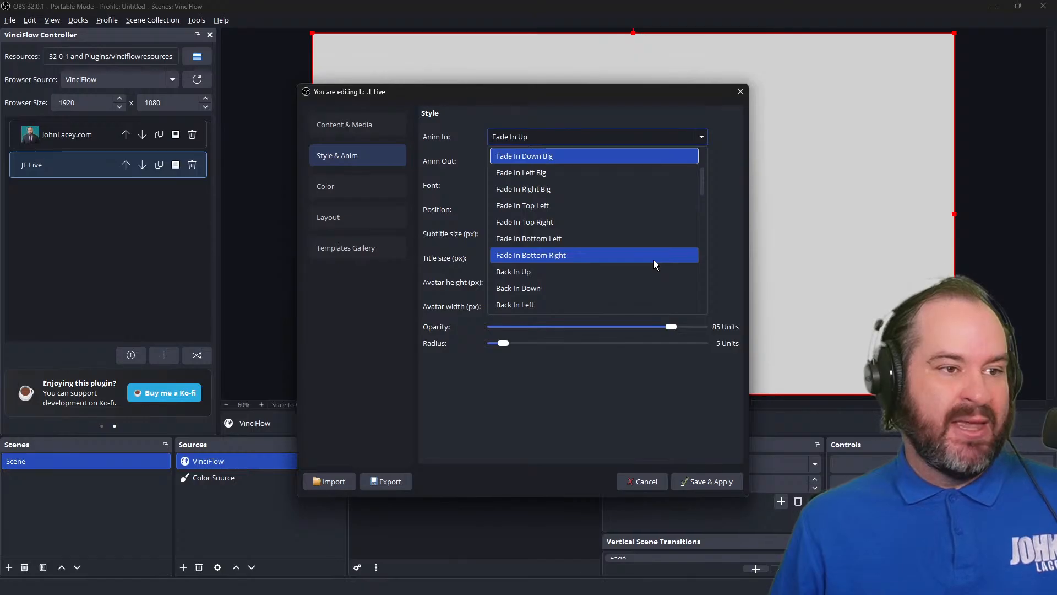
{"action": "scroll", "coordinate": [653, 266], "scroll_direction": "down", "scroll_amount": 1}
{"action": "scroll", "coordinate": [654, 267], "scroll_direction": "down", "scroll_amount": 3}
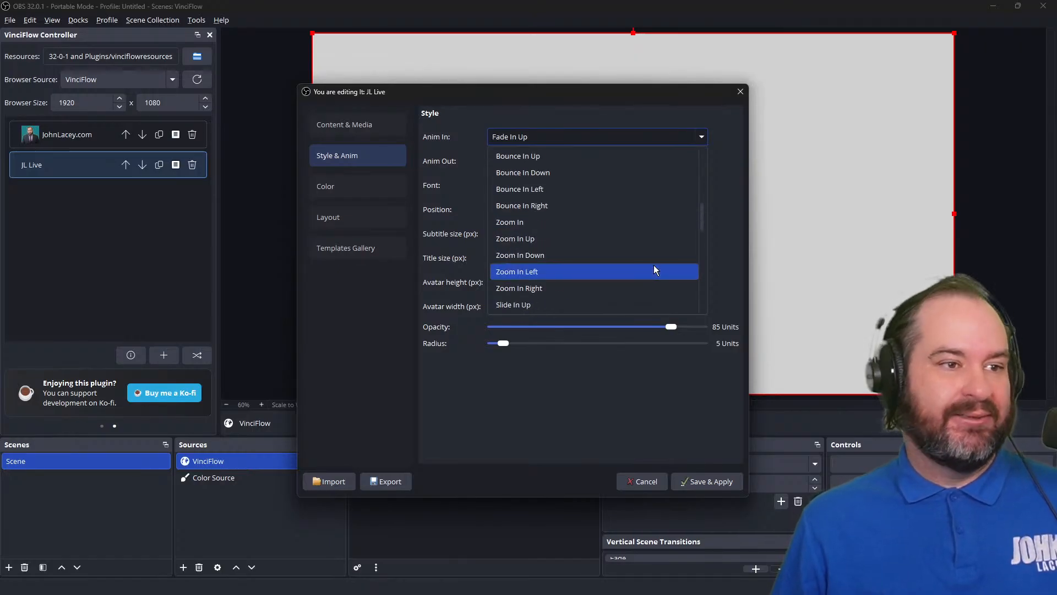
{"action": "scroll", "coordinate": [654, 270], "scroll_direction": "down", "scroll_amount": 10}
{"action": "scroll", "coordinate": [653, 265], "scroll_direction": "up", "scroll_amount": 3}
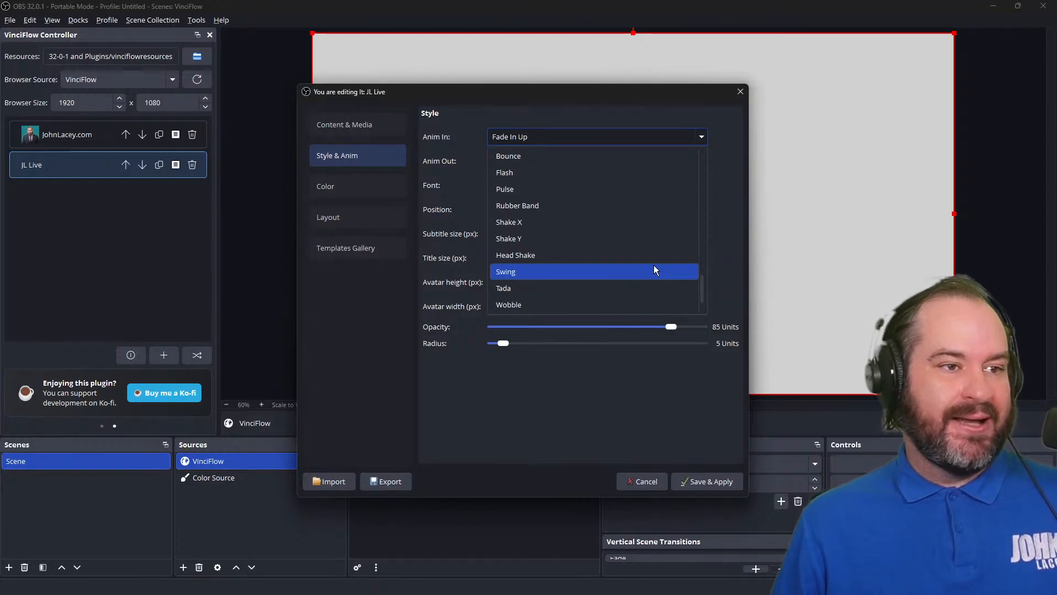
{"action": "left_click", "coordinate": [653, 223]}
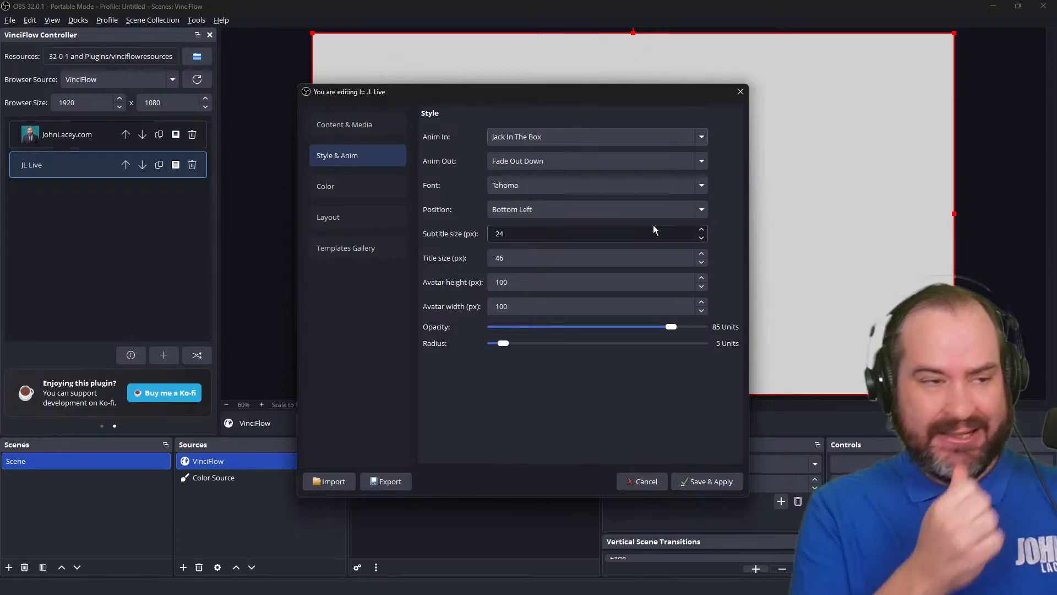
{"action": "left_click", "coordinate": [726, 480]}
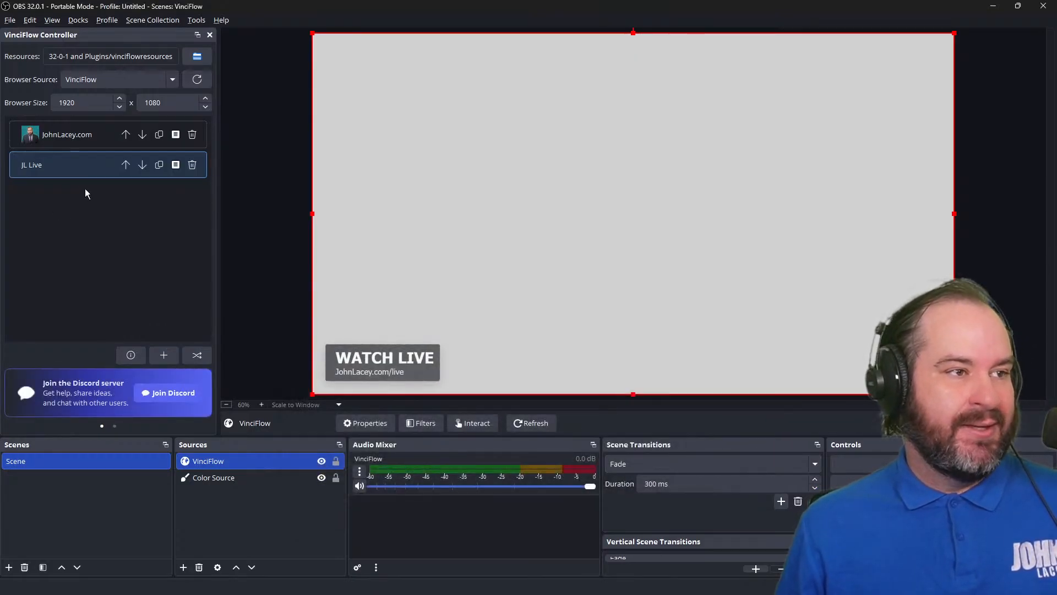
{"action": "left_click", "coordinate": [86, 168]}
{"action": "left_click", "coordinate": [86, 169]}
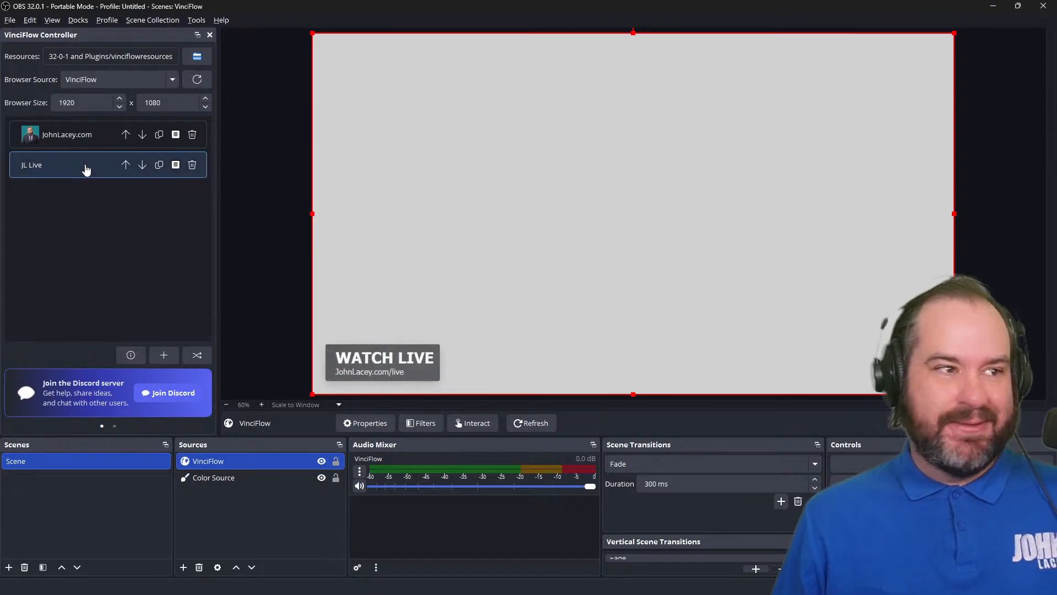
Set JL Live's entrance animation to Rubber Band, save it and replay the lower third in the preview
{"action": "left_click", "coordinate": [175, 165]}
{"action": "left_click", "coordinate": [361, 152]}
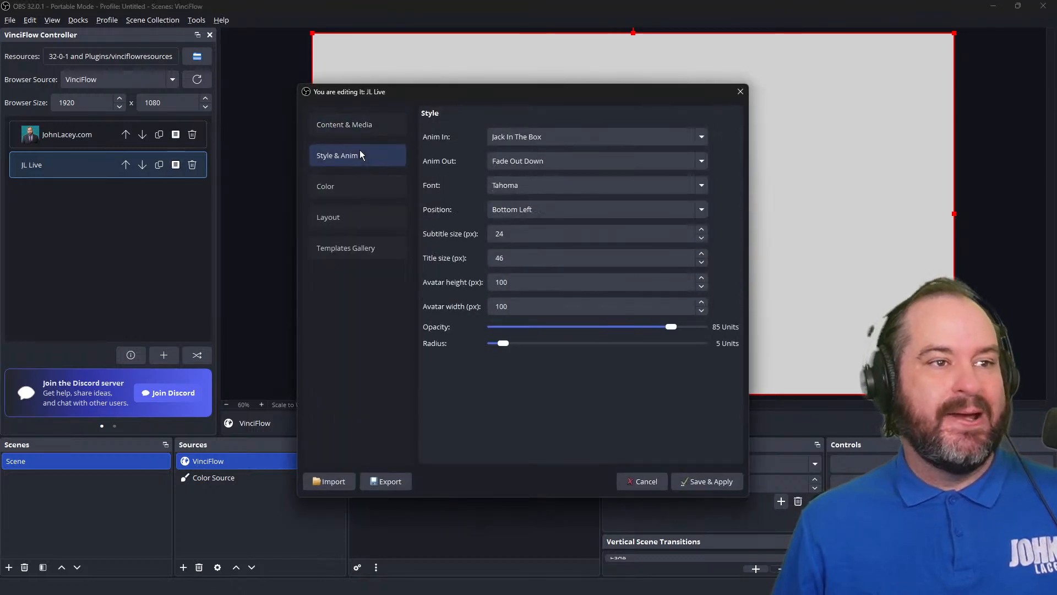
{"action": "left_click", "coordinate": [555, 137]}
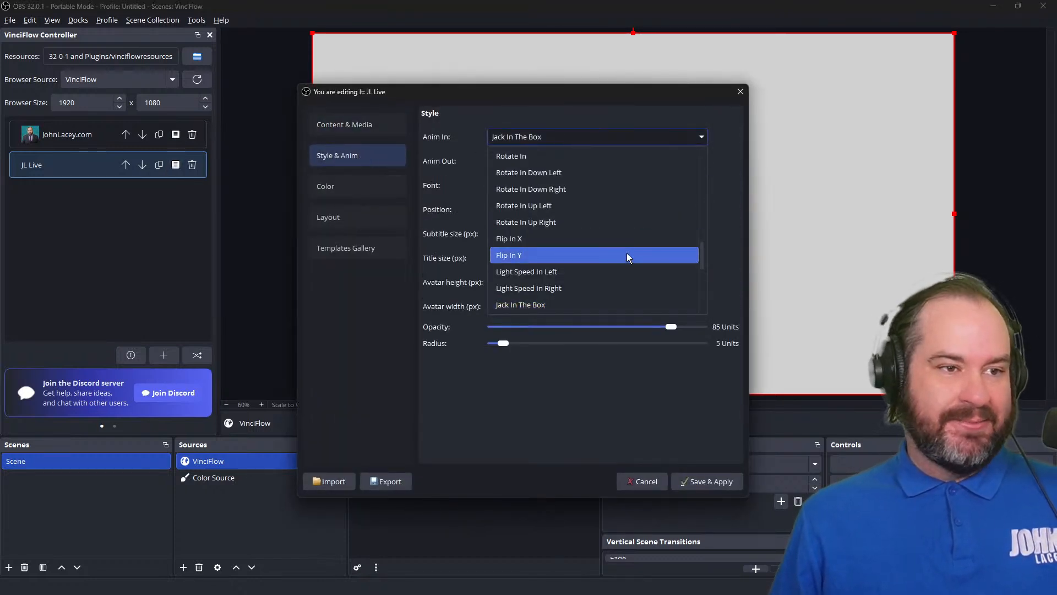
{"action": "scroll", "coordinate": [630, 272], "scroll_direction": "down", "scroll_amount": 3}
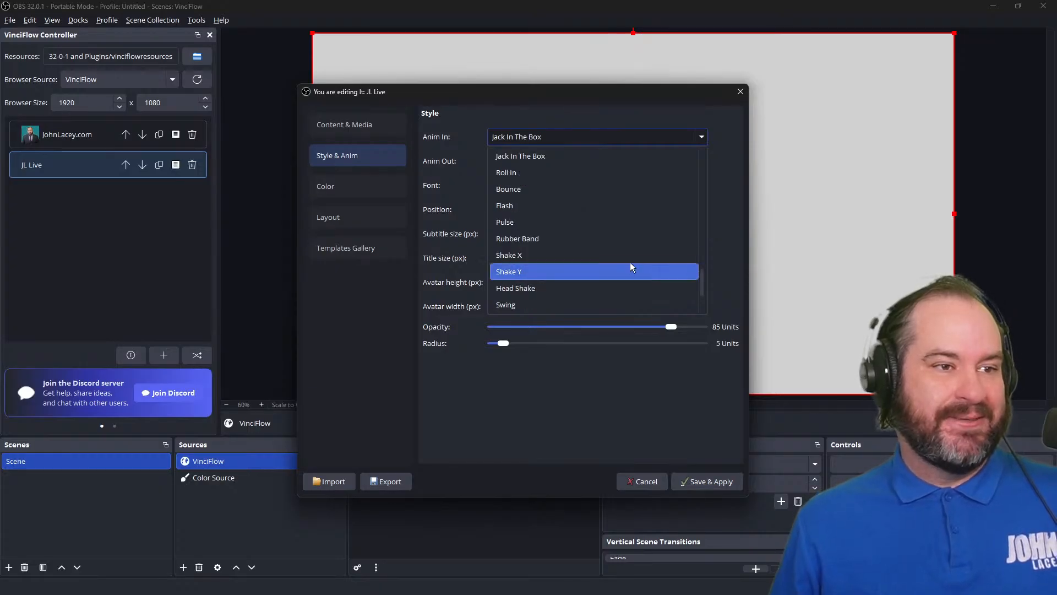
{"action": "left_click", "coordinate": [620, 240]}
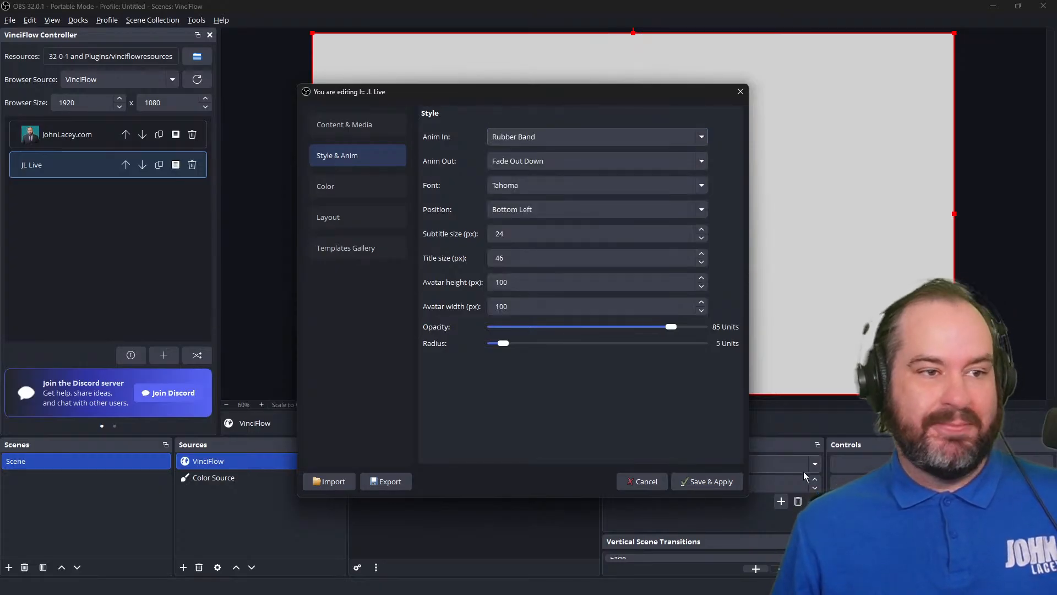
{"action": "left_click", "coordinate": [702, 480]}
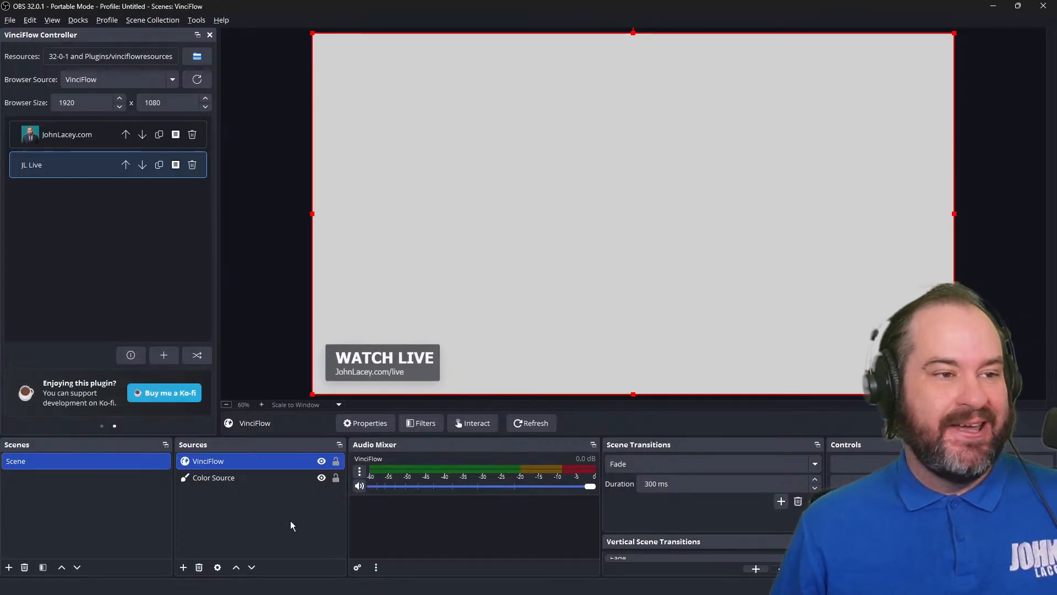
{"action": "left_click", "coordinate": [95, 174]}
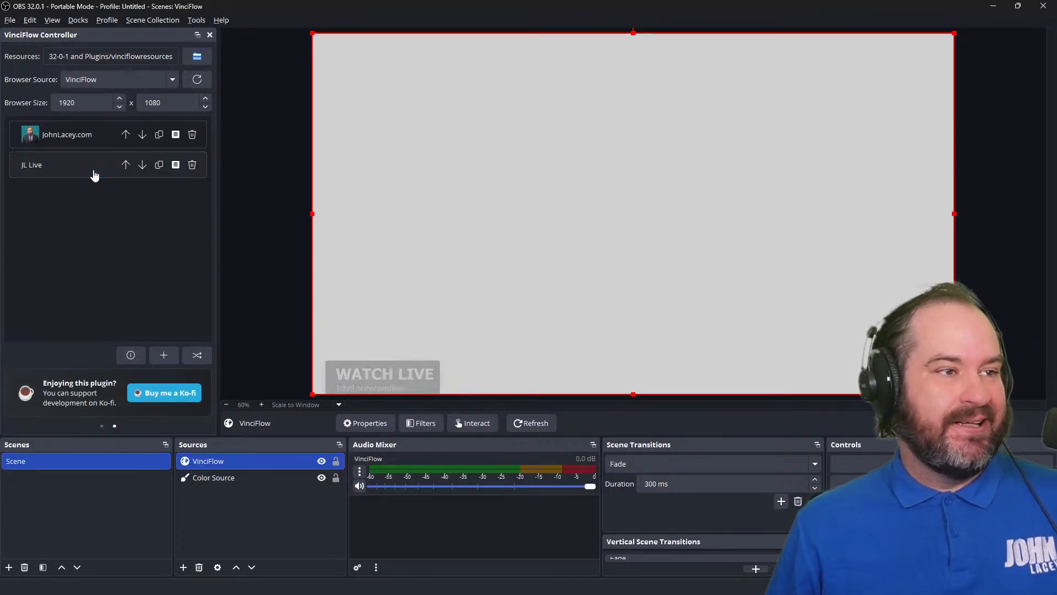
{"action": "left_click", "coordinate": [95, 174]}
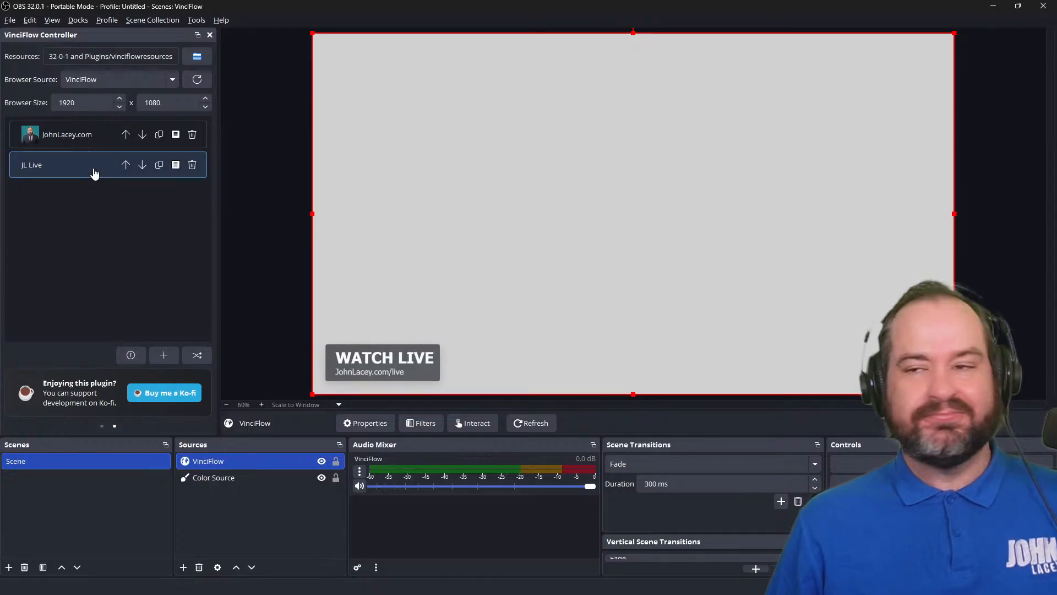
Reopen JL Live's style settings and set the font to Open Sans
{"action": "left_click", "coordinate": [176, 165]}
{"action": "left_click", "coordinate": [352, 159]}
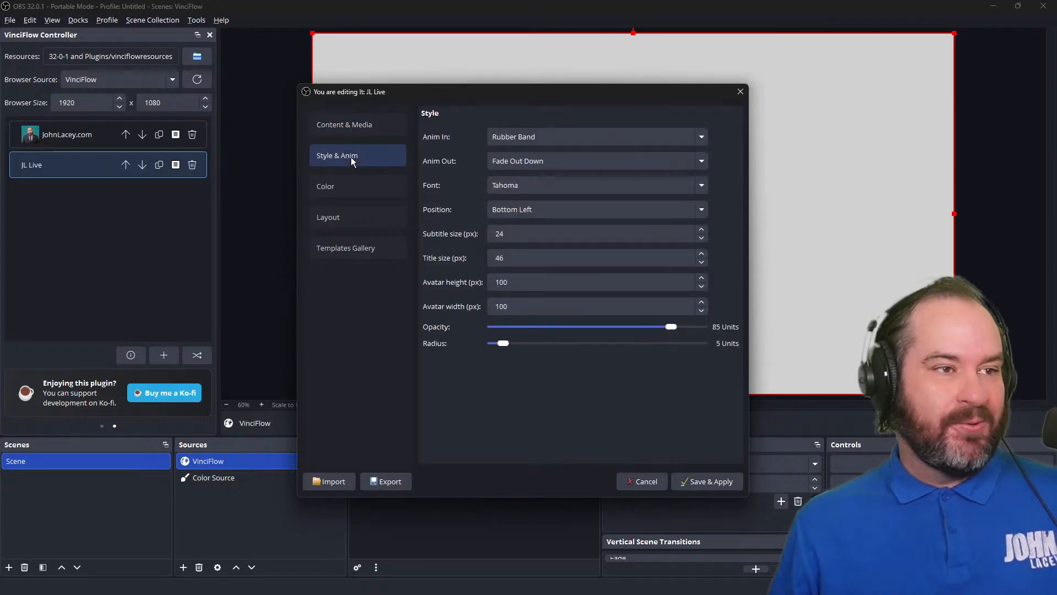
{"action": "left_click", "coordinate": [546, 142]}
{"action": "left_click", "coordinate": [546, 142]}
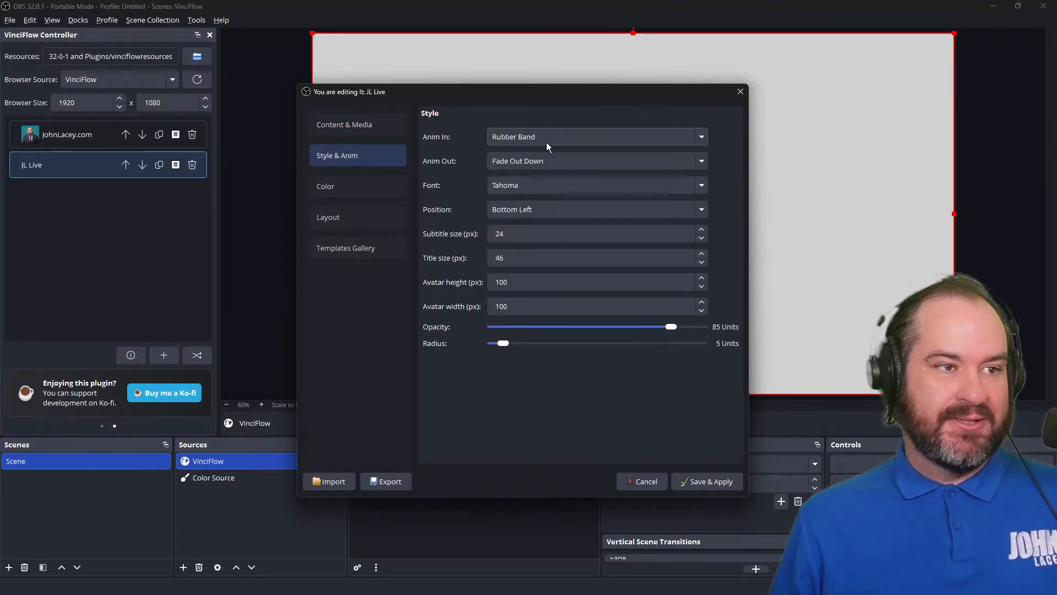
{"action": "left_click", "coordinate": [557, 186]}
{"action": "scroll", "coordinate": [600, 275], "scroll_direction": "down", "scroll_amount": 5}
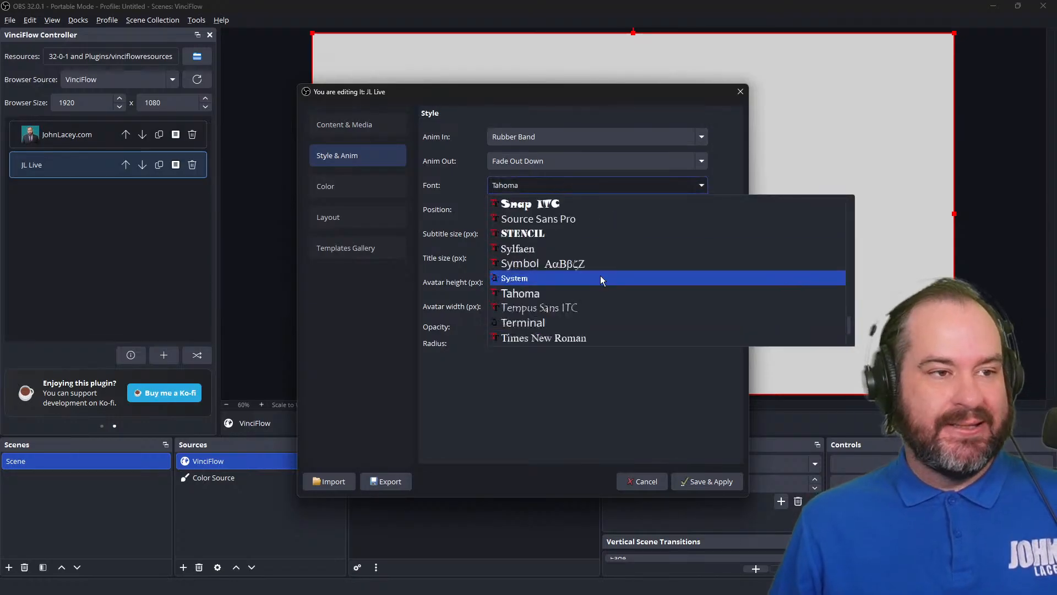
{"action": "scroll", "coordinate": [609, 276], "scroll_direction": "up", "scroll_amount": 15}
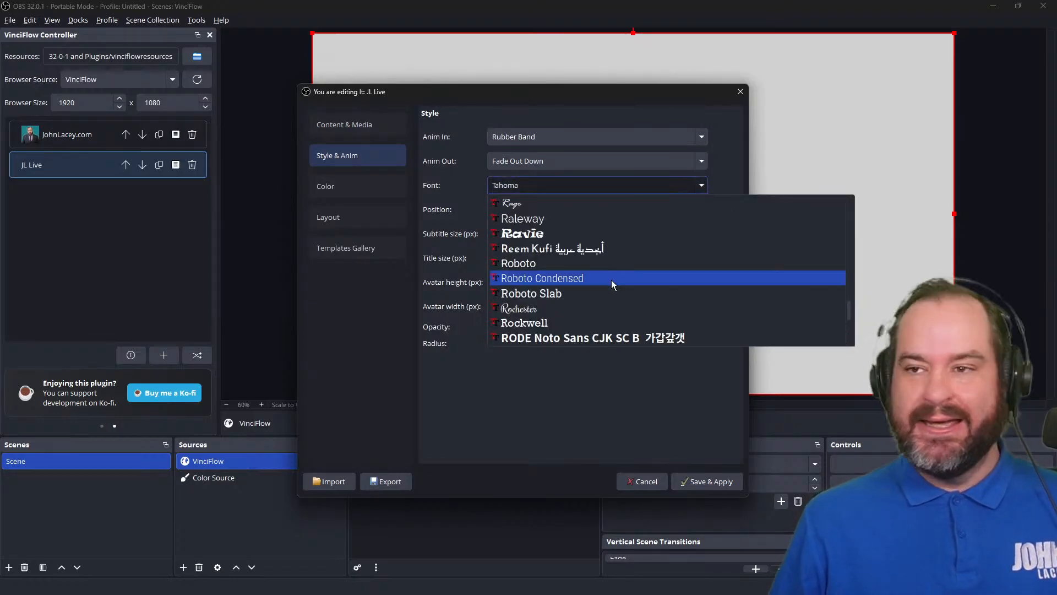
{"action": "scroll", "coordinate": [611, 280], "scroll_direction": "up", "scroll_amount": 12}
{"action": "scroll", "coordinate": [611, 286], "scroll_direction": "down", "scroll_amount": 2}
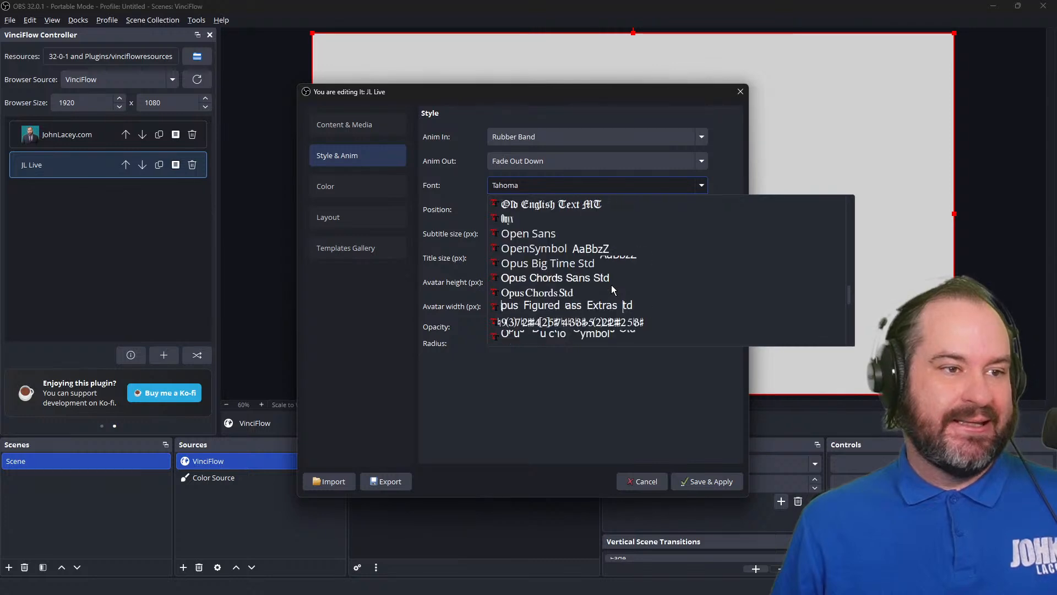
{"action": "left_click", "coordinate": [612, 237]}
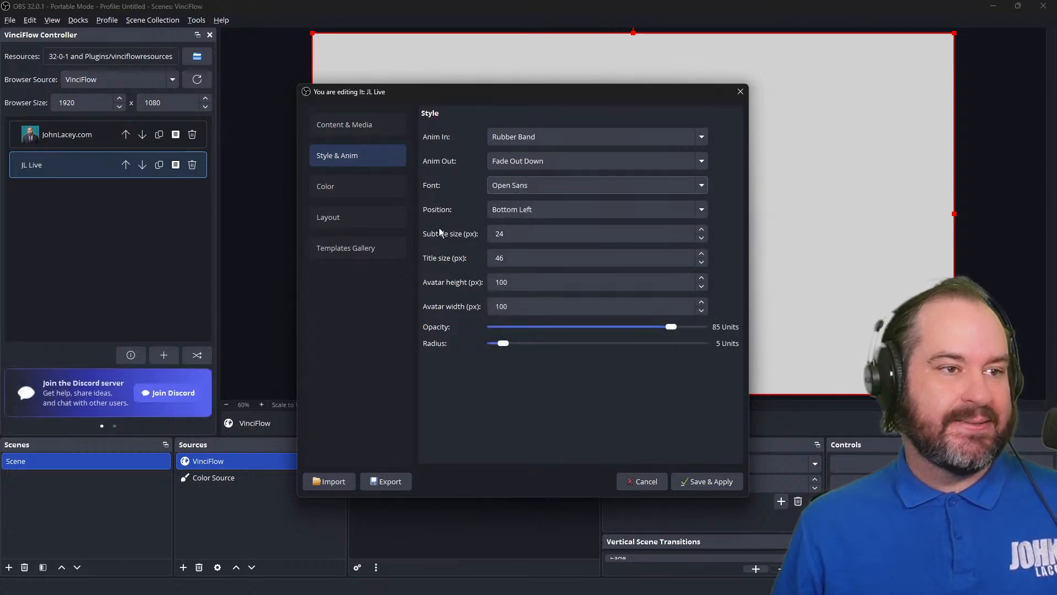
Move the editing dialog clear of the lower third preview and set the subtitle size to 48 px
{"action": "left_click_drag", "start_coordinate": [570, 92], "coordinate": [775, 93]}
{"action": "left_click", "coordinate": [753, 232]}
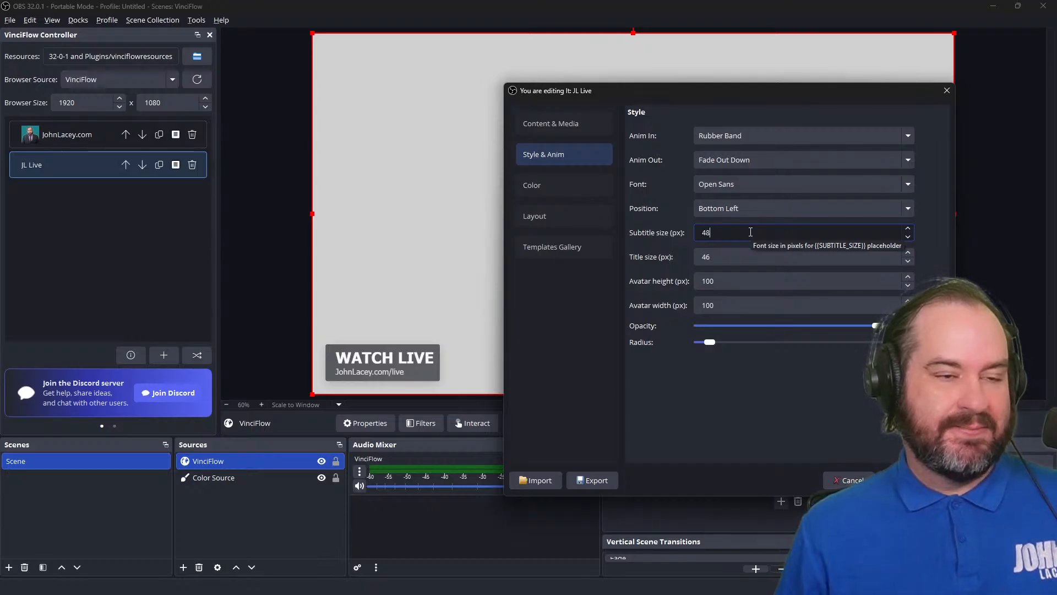
Set JL Live's title size to 68 px
{"action": "key", "text": "Tab"}
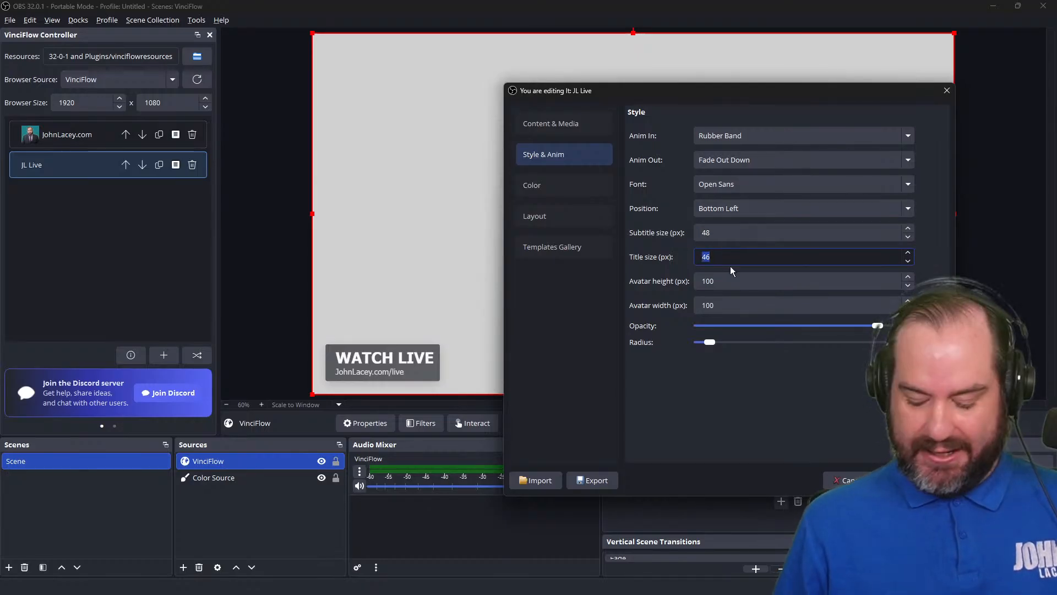
{"action": "type", "text": "68"}
{"action": "key", "text": "Tab"}
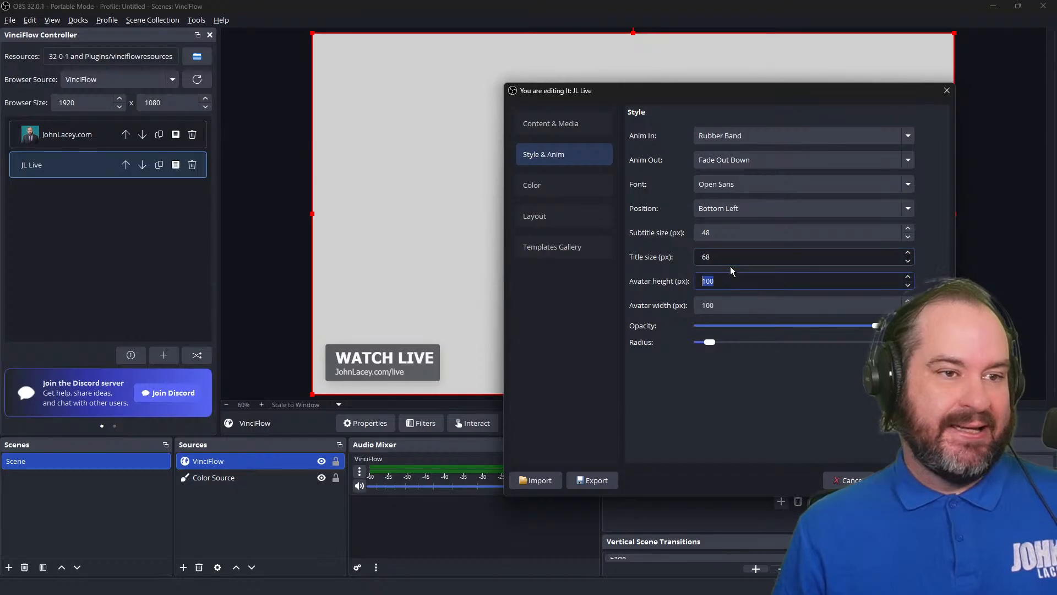
{"action": "left_click", "coordinate": [736, 286]}
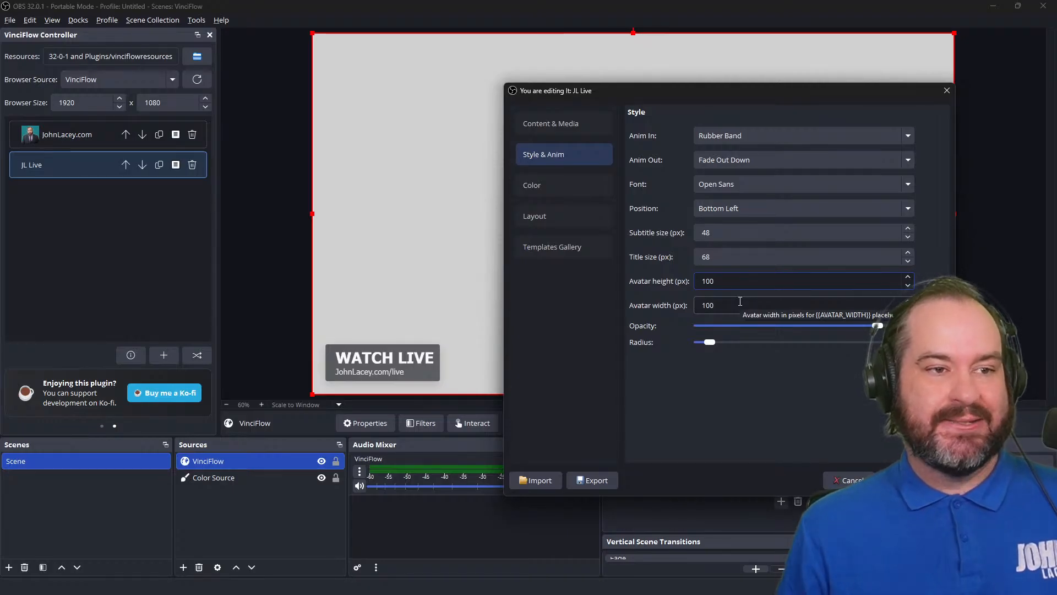
Check JL Live's content settings, raise its corner radius to 100 in the style settings and save the lower third
{"action": "left_click", "coordinate": [547, 125]}
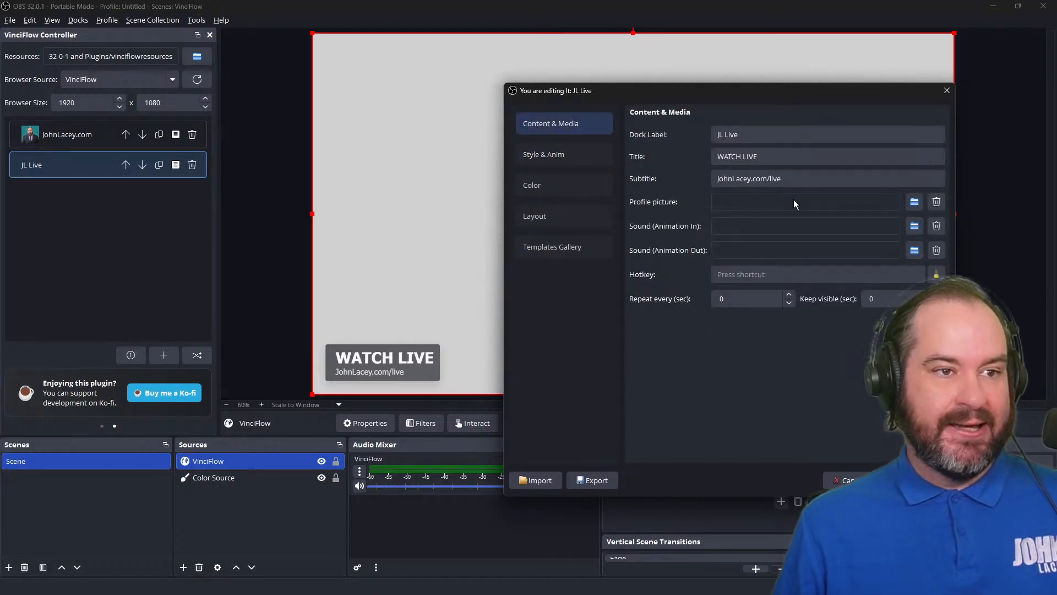
{"action": "left_click", "coordinate": [578, 147]}
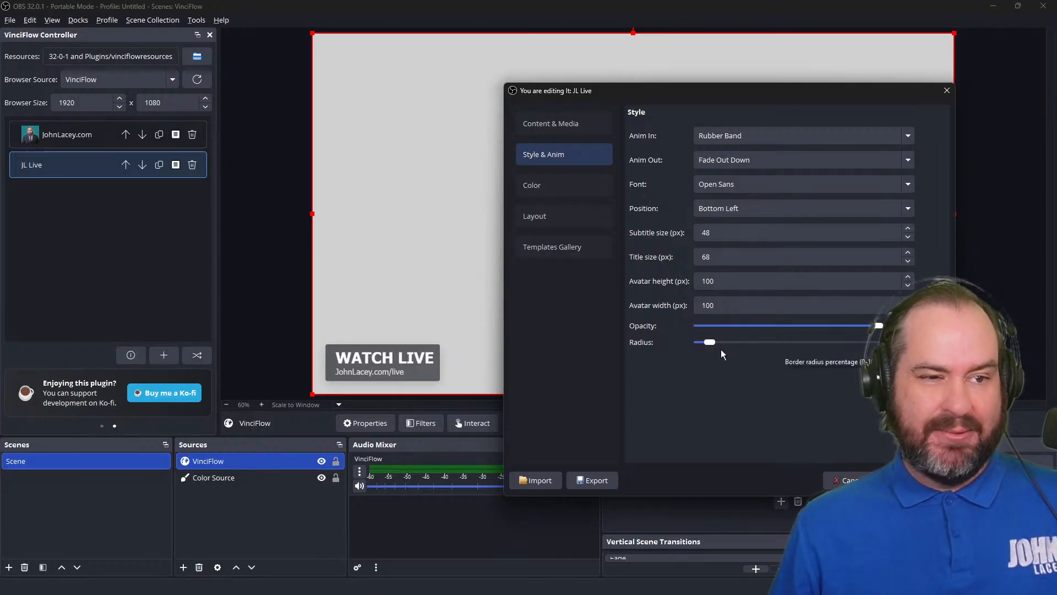
{"action": "left_click_drag", "start_coordinate": [710, 342], "coordinate": [881, 343]}
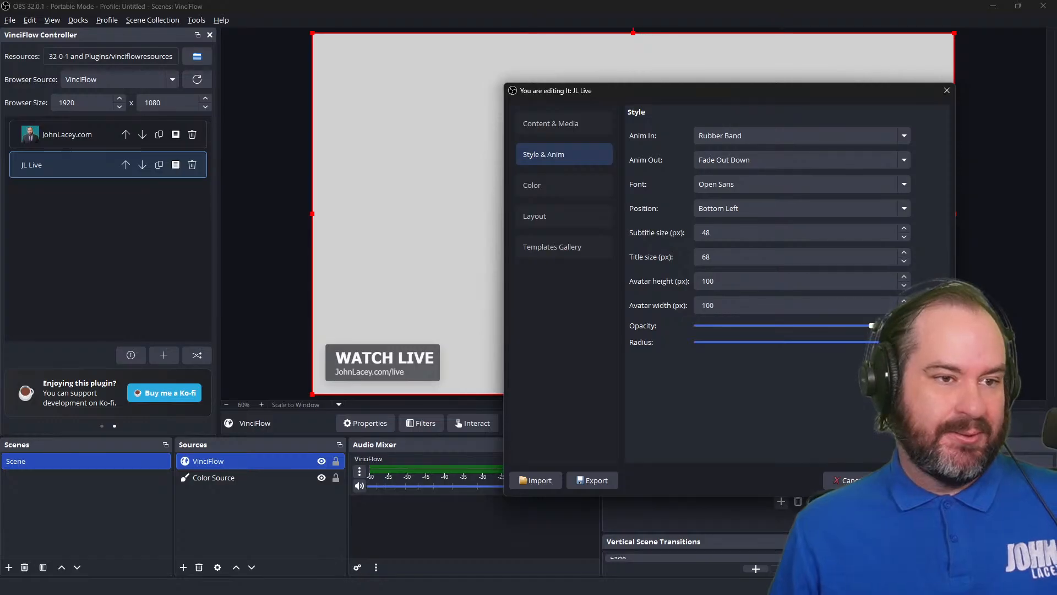
{"action": "key", "text": "Return"}
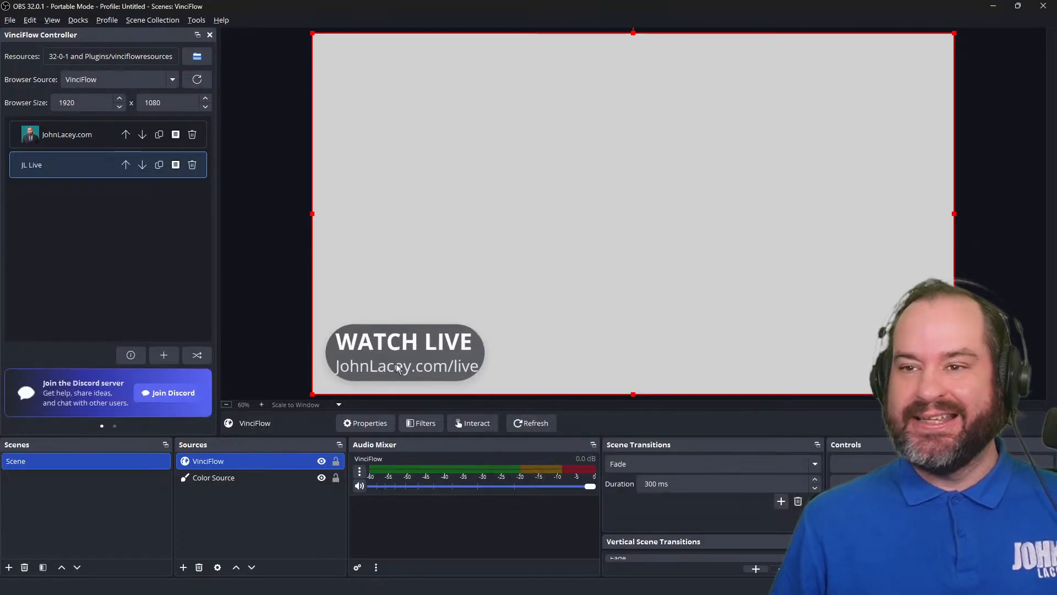
Reopen JL Live's style settings, reduce the corner radius to 0 and save the lower third
{"action": "left_click", "coordinate": [176, 166]}
{"action": "left_click", "coordinate": [361, 156]}
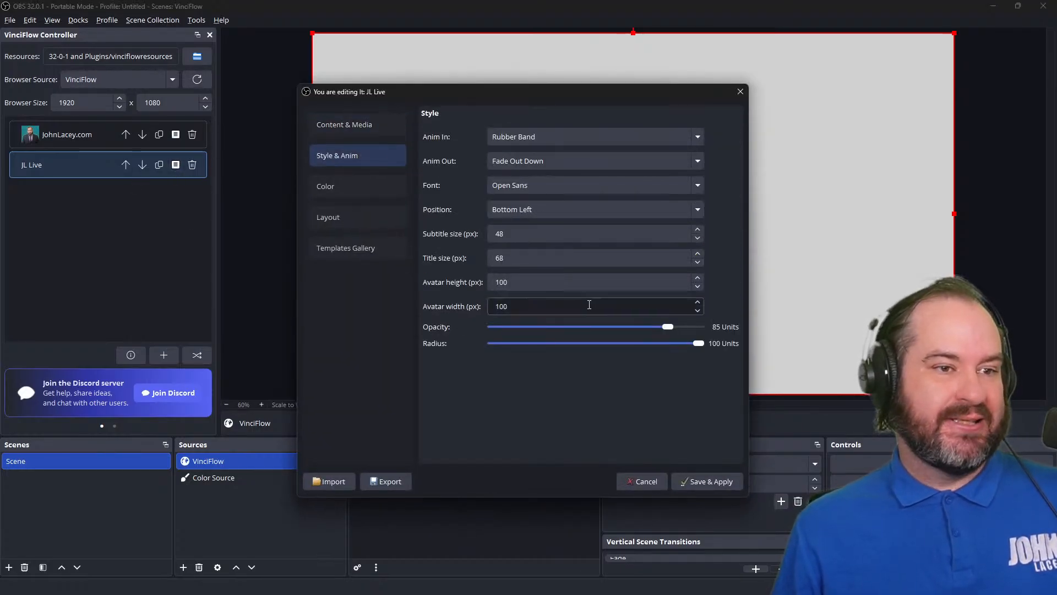
{"action": "left_click_drag", "start_coordinate": [697, 342], "coordinate": [471, 346]}
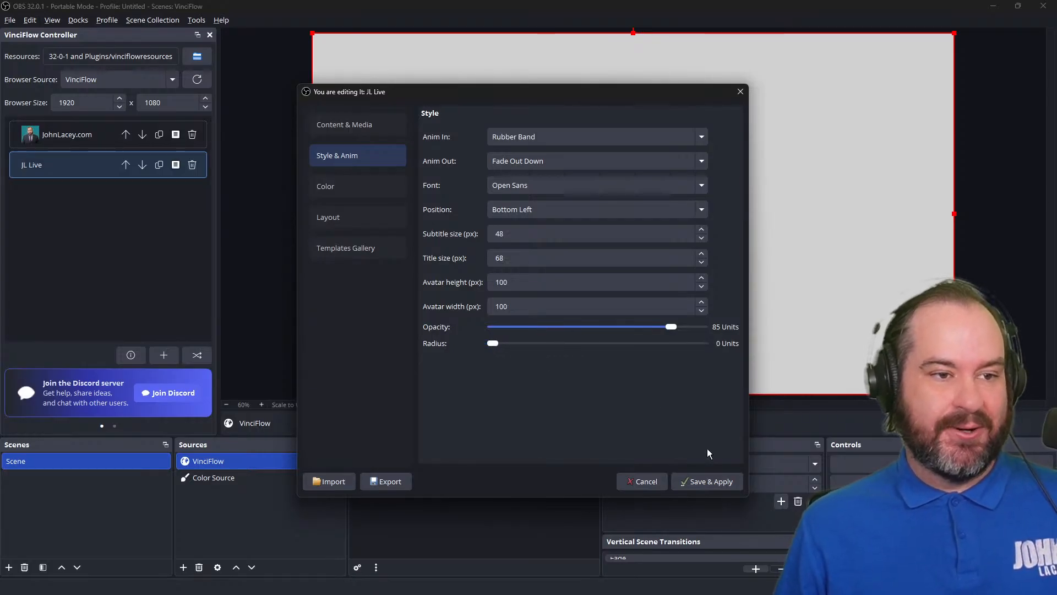
{"action": "left_click", "coordinate": [731, 489]}
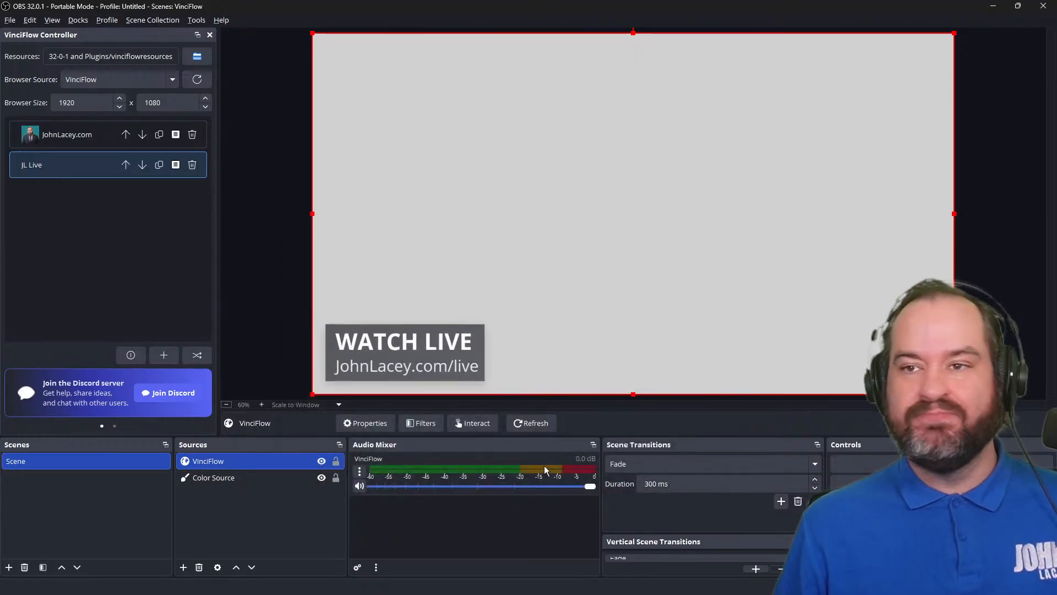
Reopen JL Live's settings clear of the preview, set the primary color to black (#000000) and save
{"action": "left_click", "coordinate": [175, 166]}
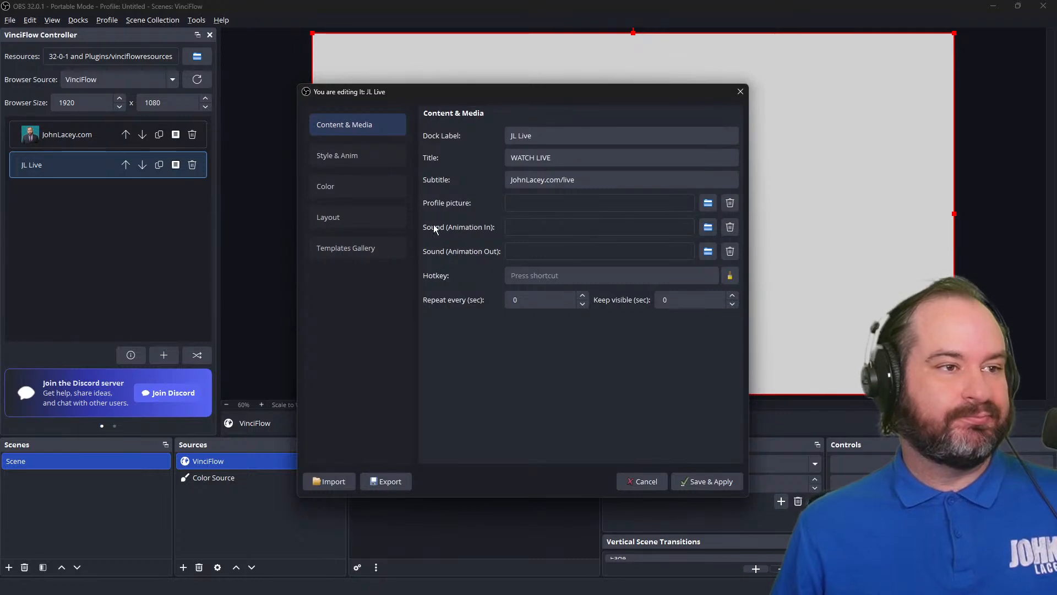
{"action": "left_click", "coordinate": [391, 159]}
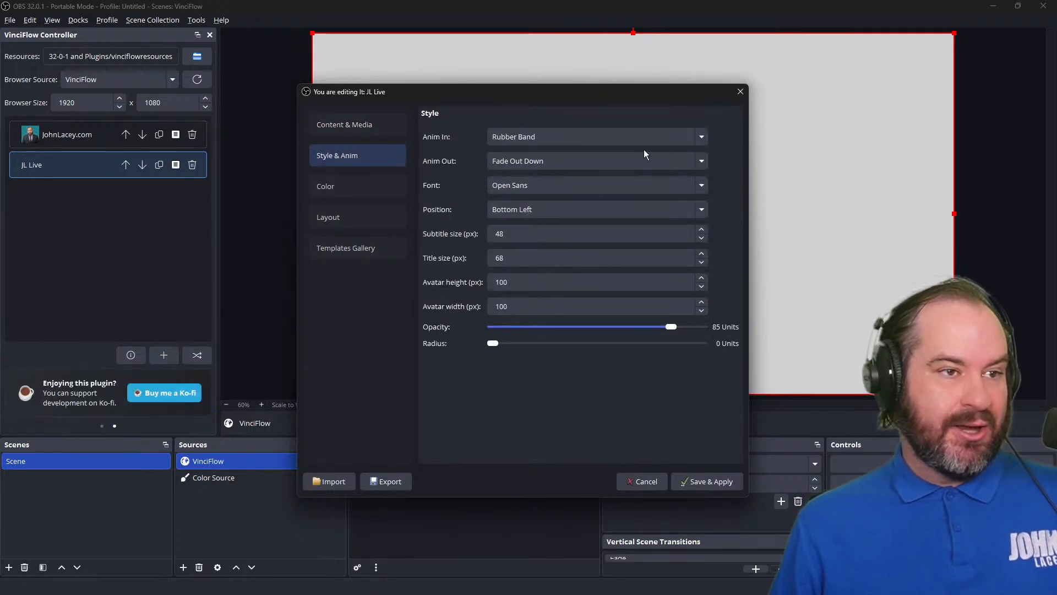
{"action": "left_click_drag", "start_coordinate": [636, 94], "coordinate": [880, 98]}
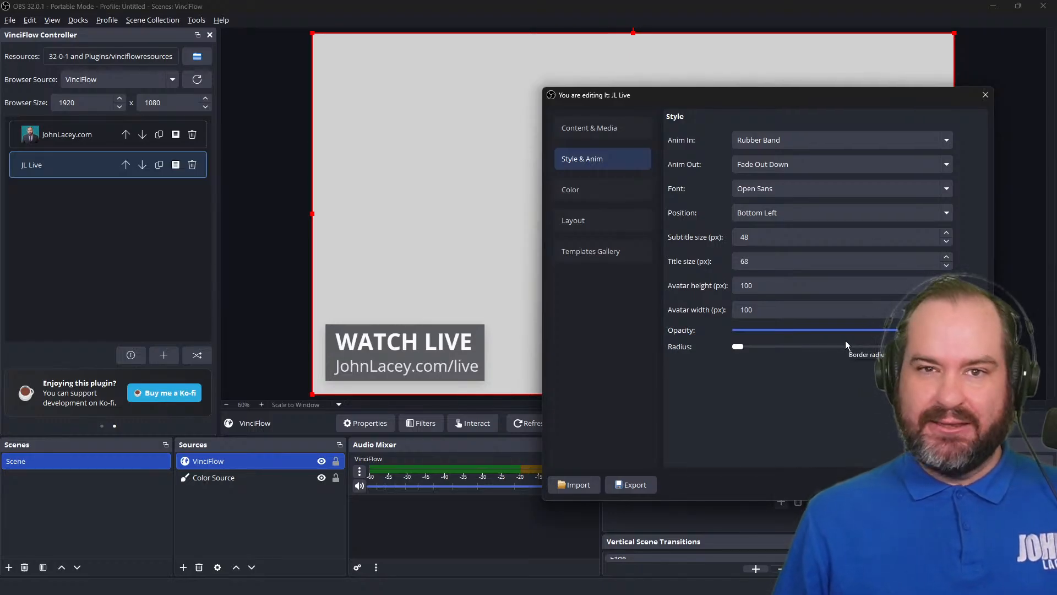
{"action": "left_click_drag", "start_coordinate": [761, 98], "coordinate": [731, 82]}
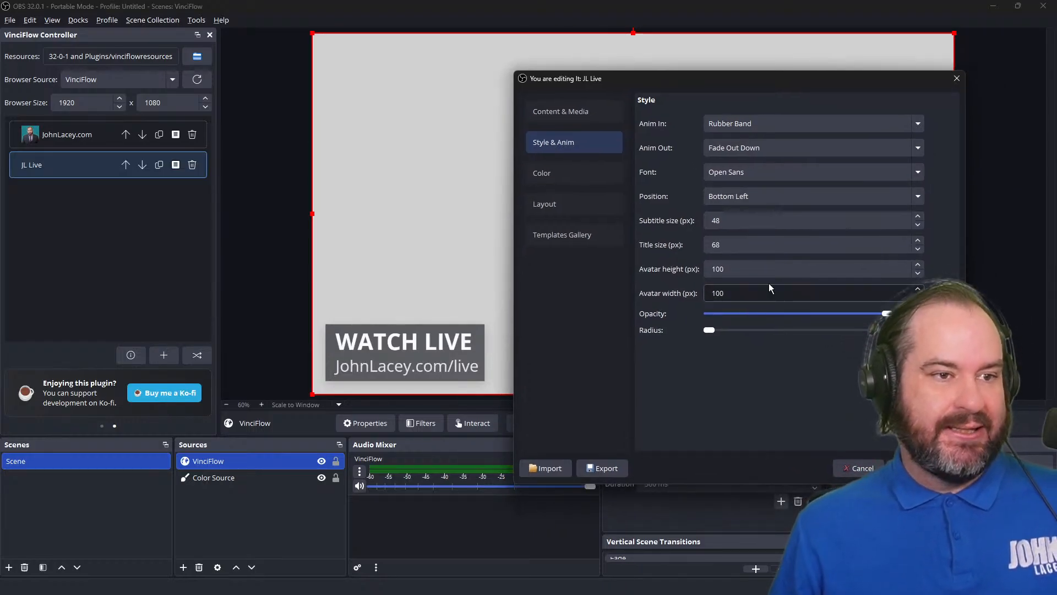
{"action": "left_click", "coordinate": [576, 183]}
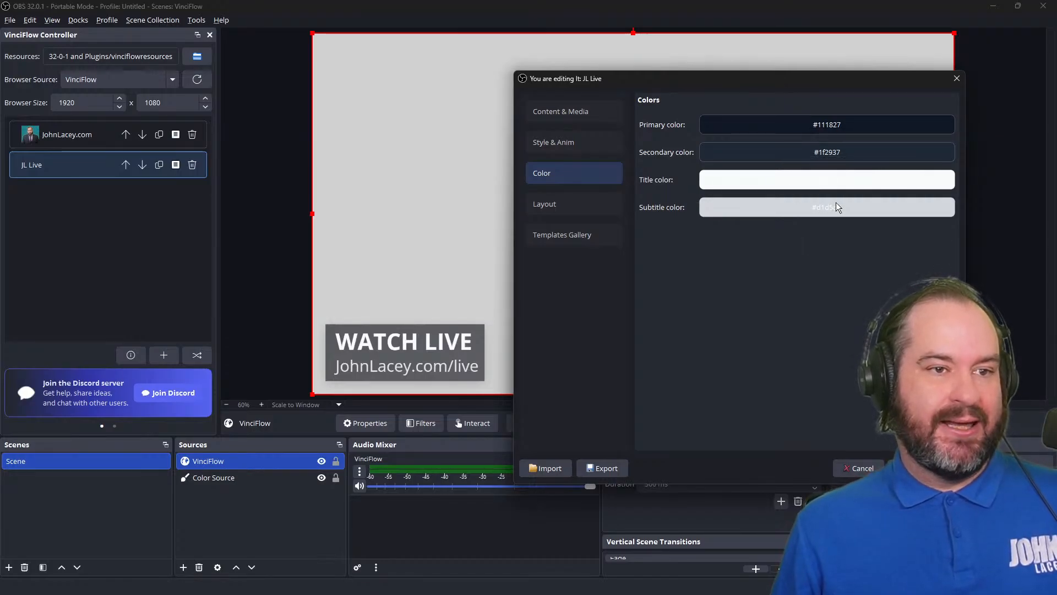
{"action": "left_click", "coordinate": [825, 128]}
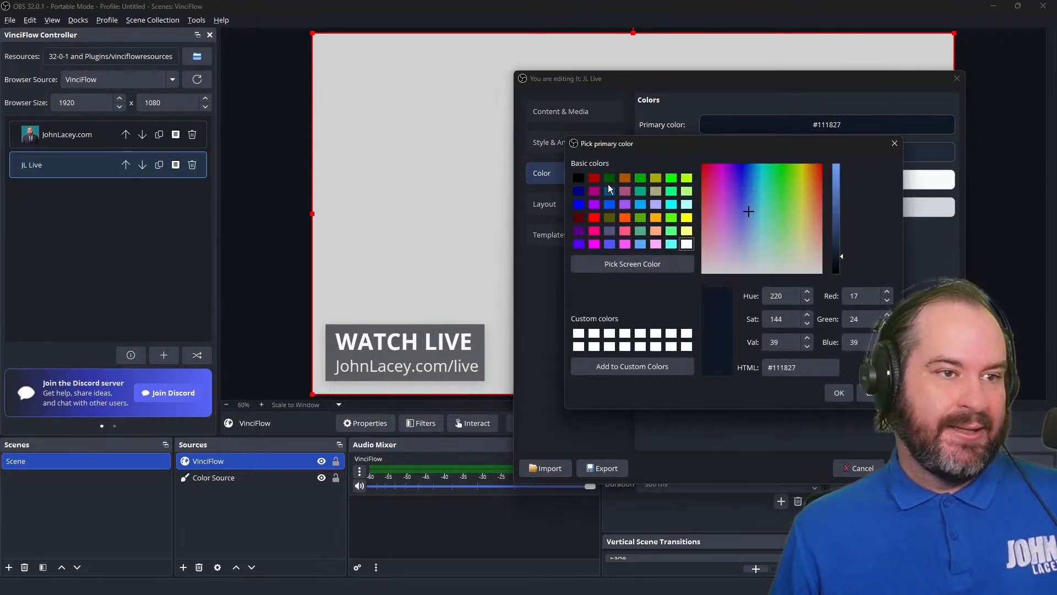
{"action": "left_click", "coordinate": [578, 177]}
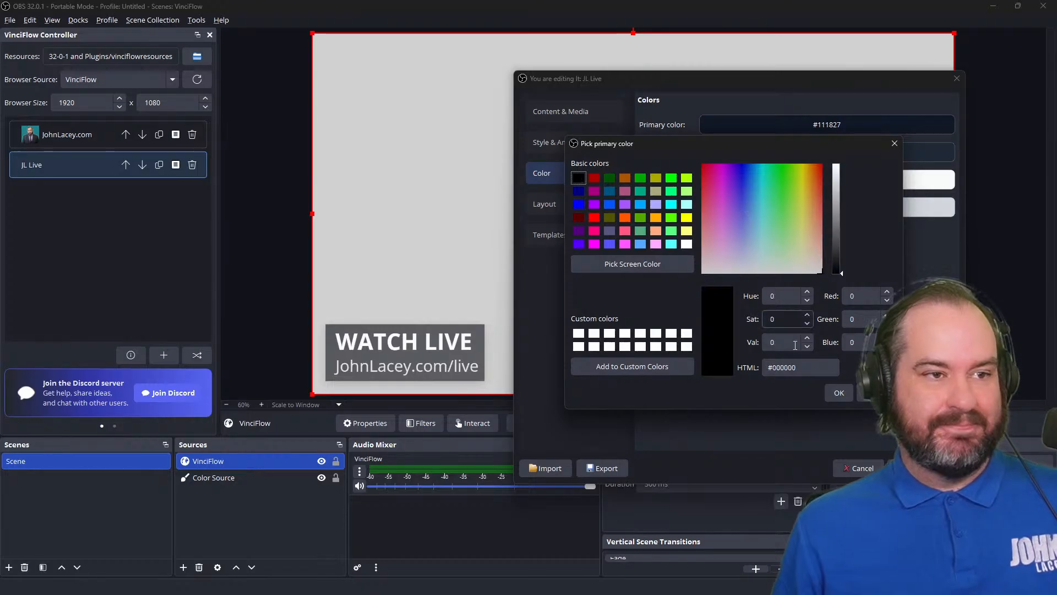
{"action": "left_click", "coordinate": [845, 396]}
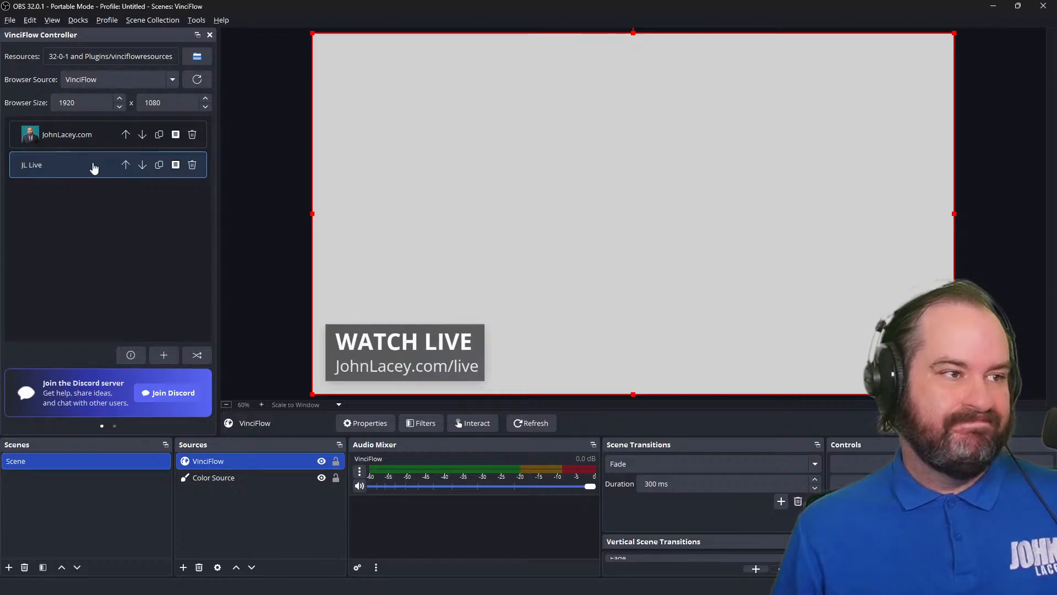
Reopen JL Live's color settings beside the preview, set the primary color to bright green (#55ff00) and save
{"action": "left_click", "coordinate": [176, 165]}
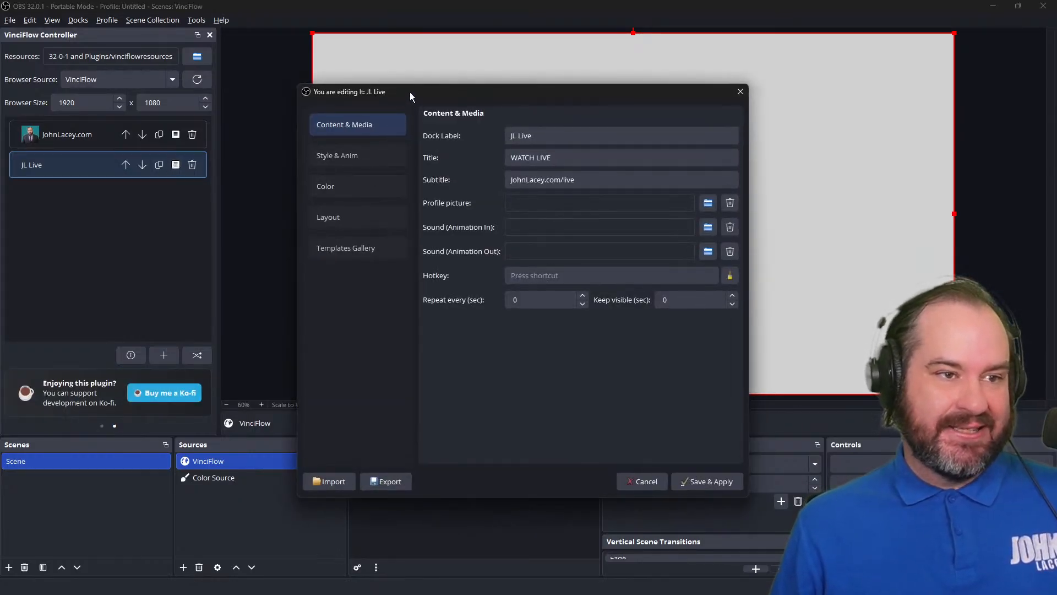
{"action": "left_click_drag", "start_coordinate": [410, 91], "coordinate": [697, 82]}
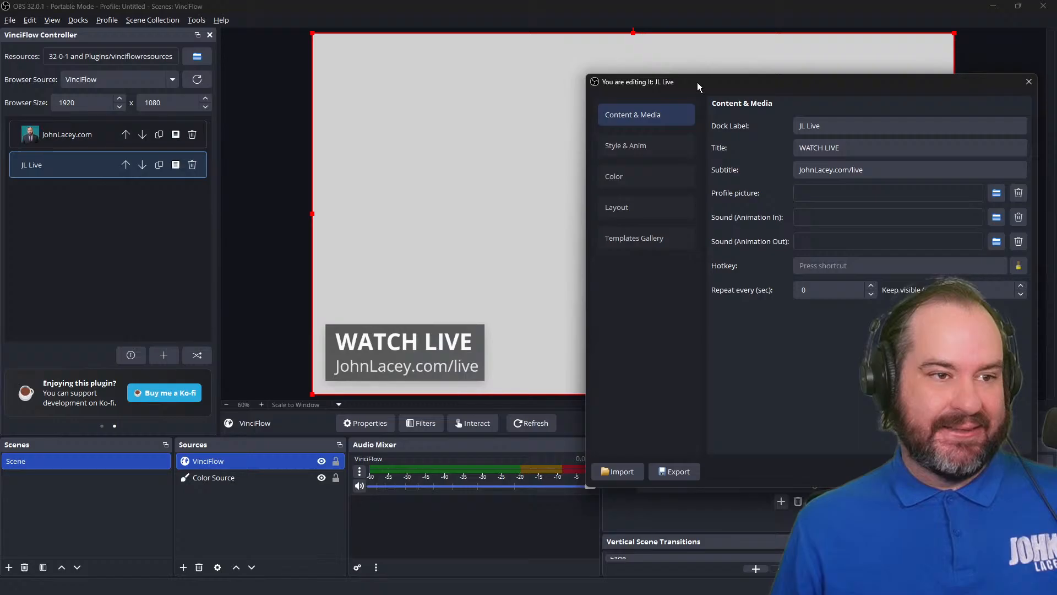
{"action": "left_click", "coordinate": [662, 168]}
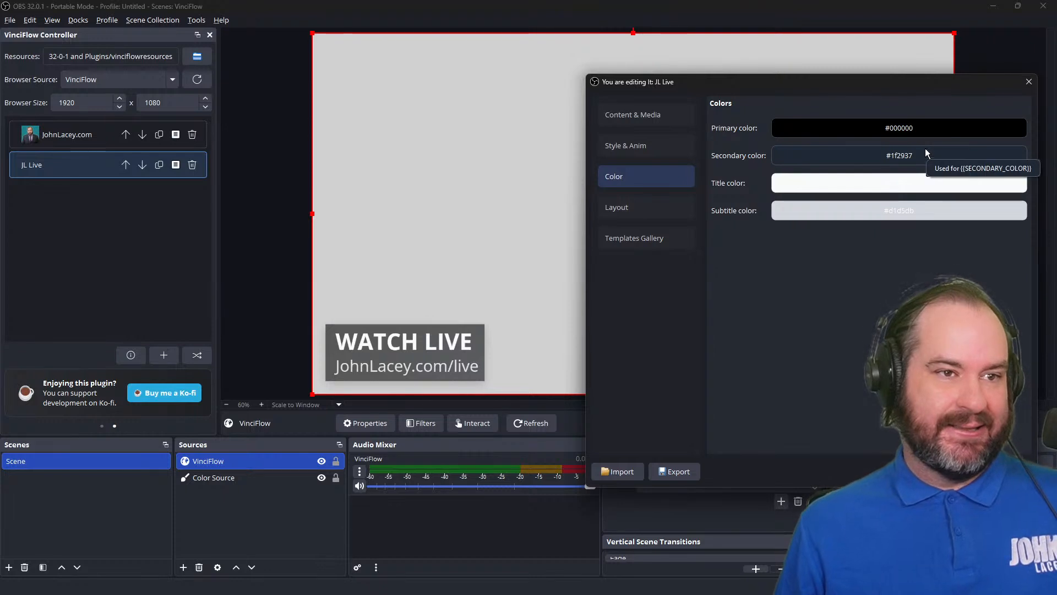
{"action": "left_click", "coordinate": [926, 125]}
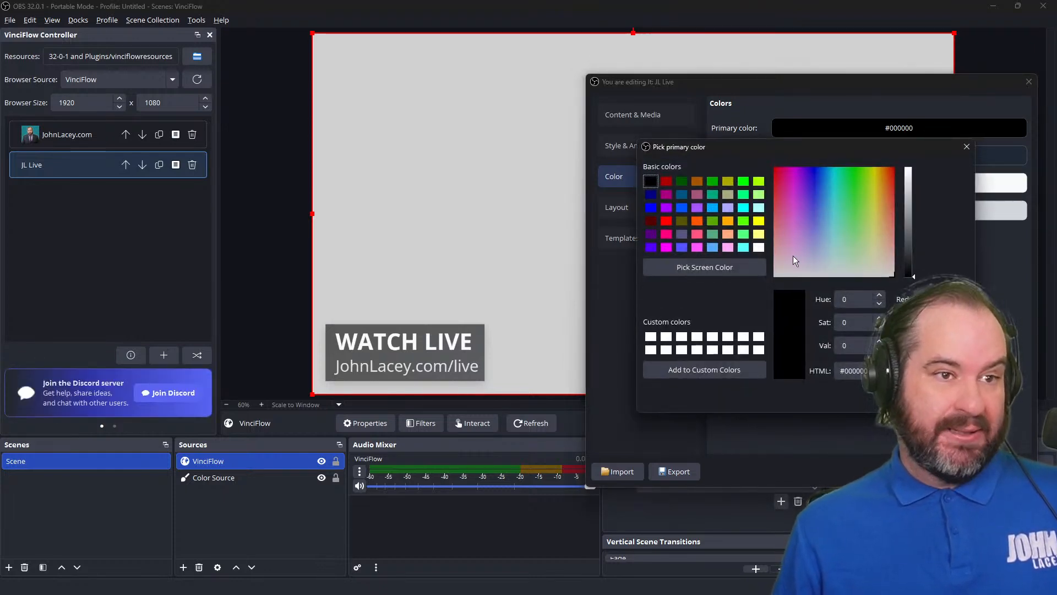
{"action": "left_click", "coordinate": [742, 222]}
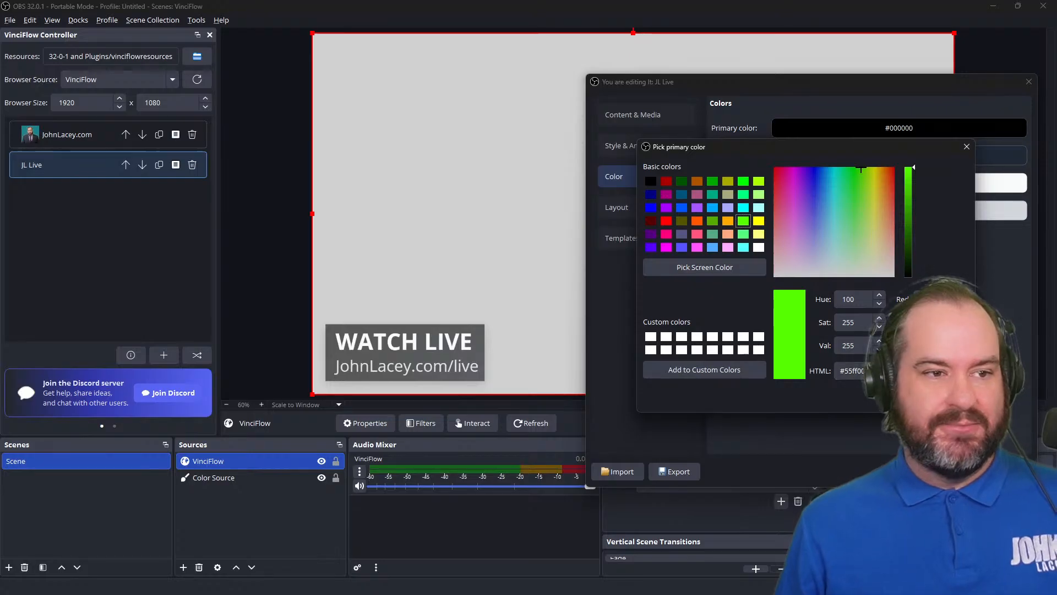
{"action": "key", "text": "Return"}
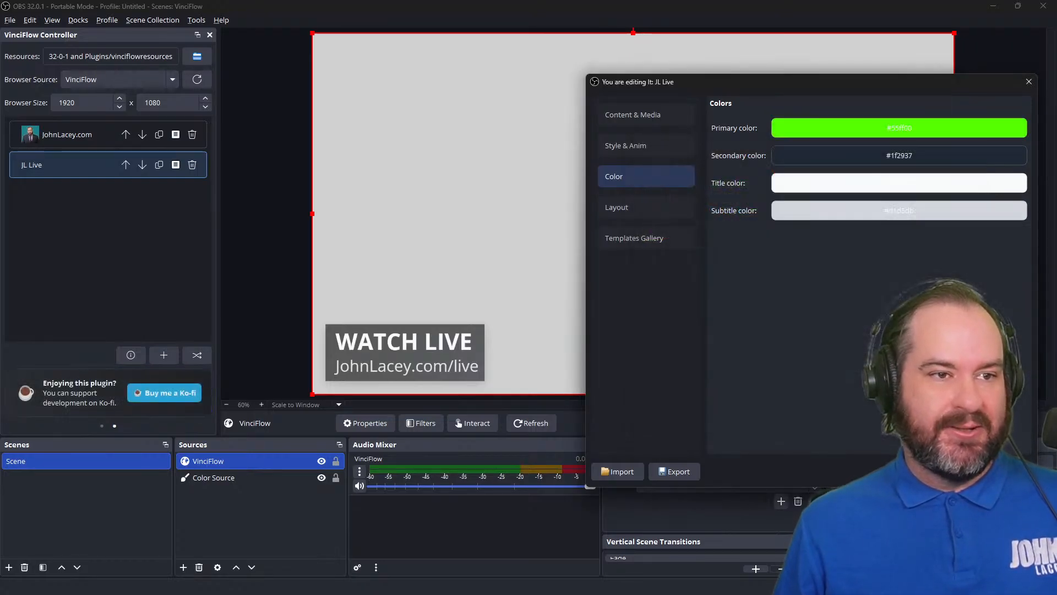
{"action": "key", "text": "Return"}
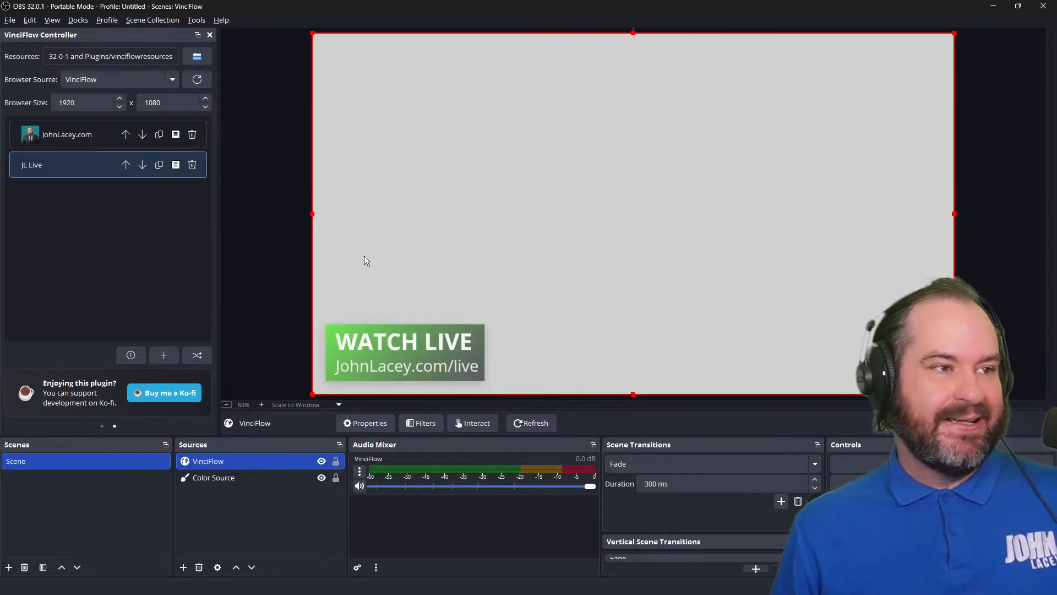
Reopen JL Live's color settings clear of the preview and set the secondary color to bright green (#55ff00)
{"action": "left_click", "coordinate": [176, 165]}
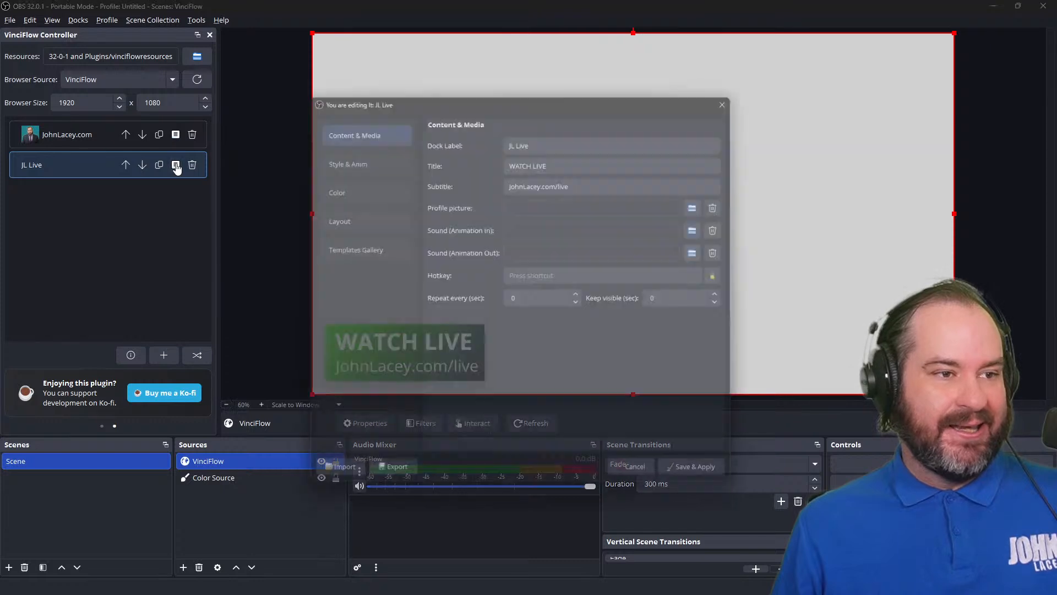
{"action": "left_click_drag", "start_coordinate": [440, 91], "coordinate": [628, 76]}
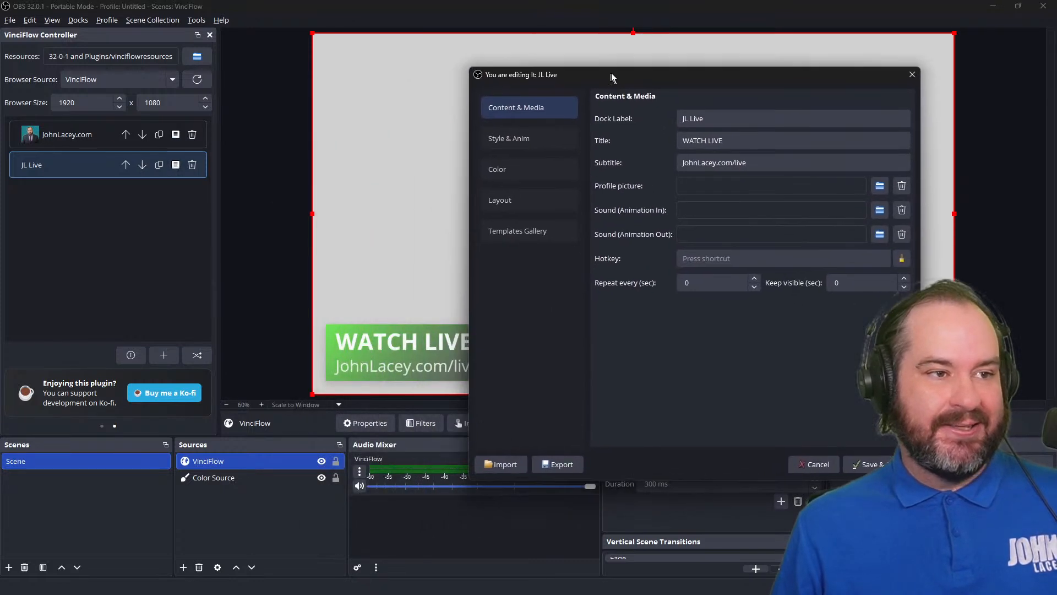
{"action": "left_click", "coordinate": [557, 167]}
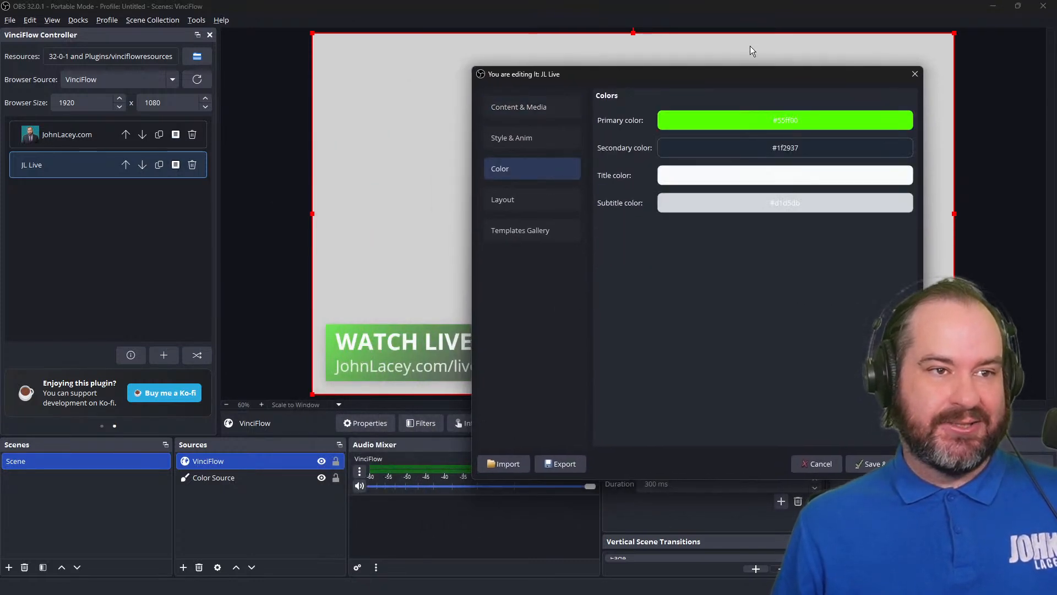
{"action": "left_click_drag", "start_coordinate": [759, 75], "coordinate": [843, 69]}
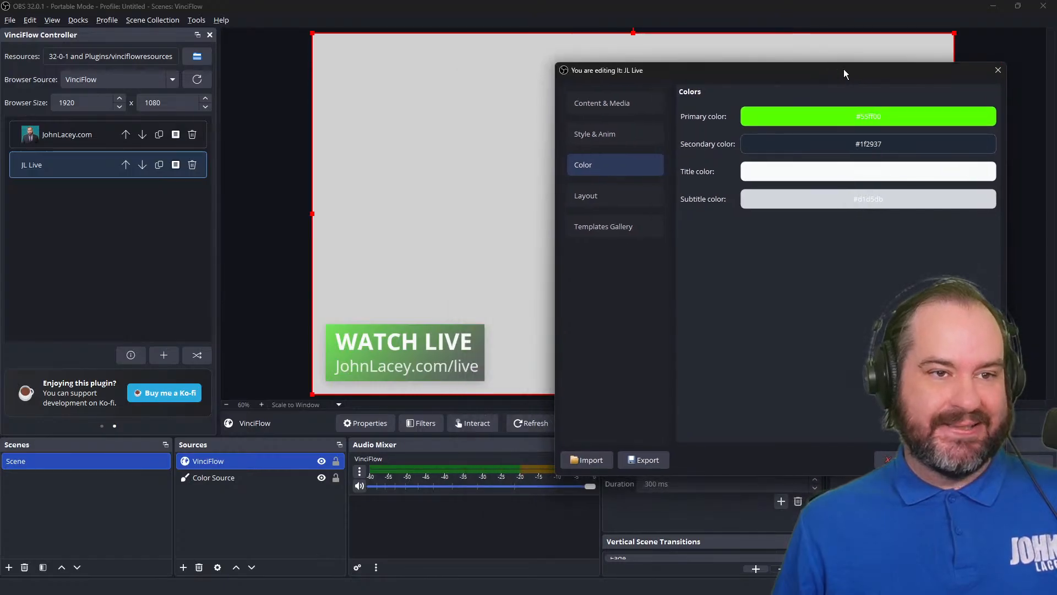
{"action": "left_click", "coordinate": [862, 144]}
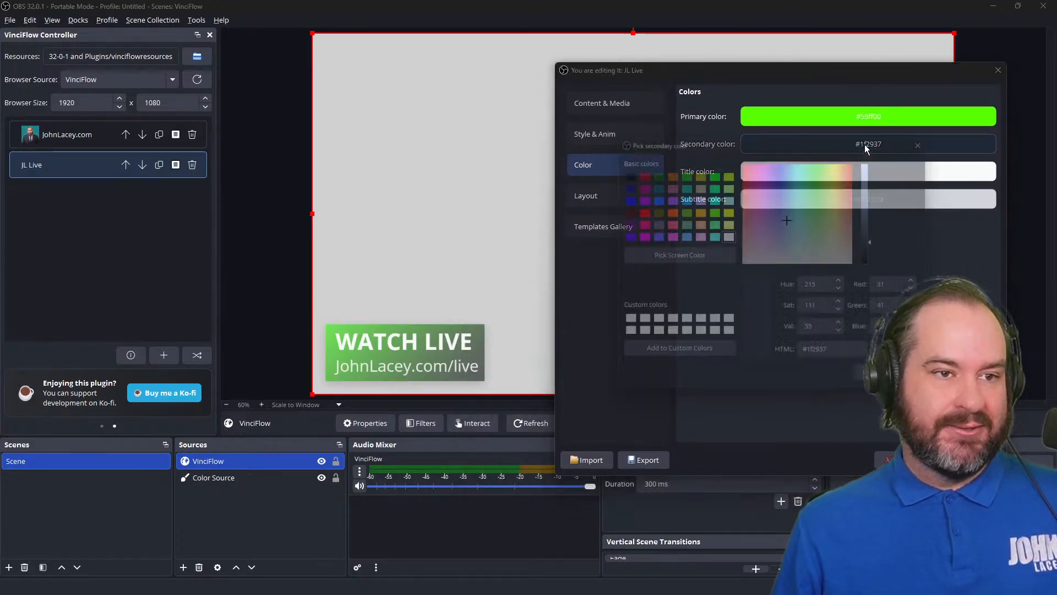
{"action": "left_click", "coordinate": [715, 223]}
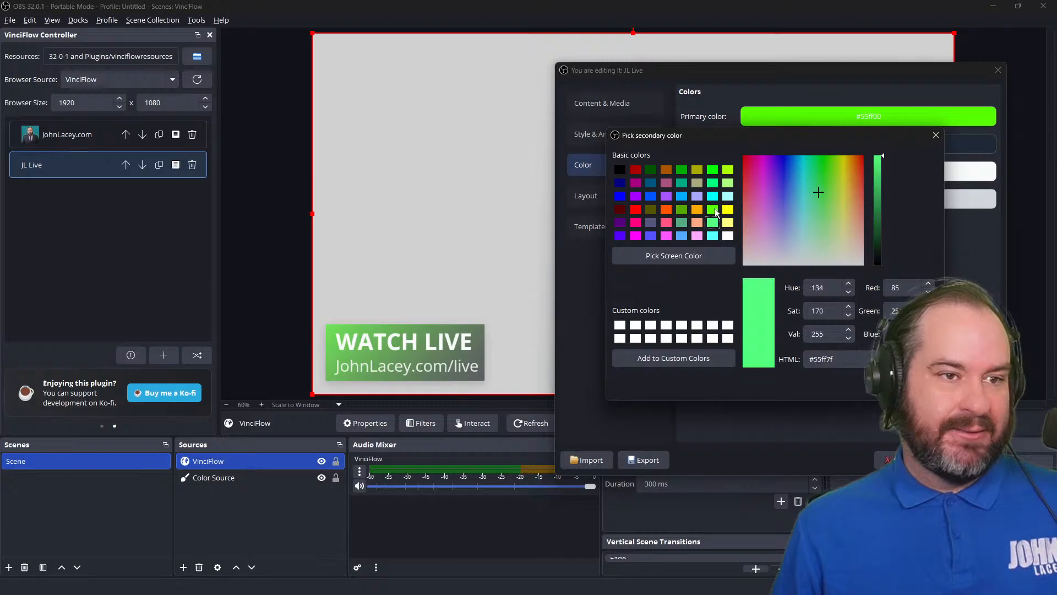
{"action": "left_click", "coordinate": [714, 210]}
{"action": "left_click", "coordinate": [715, 223]}
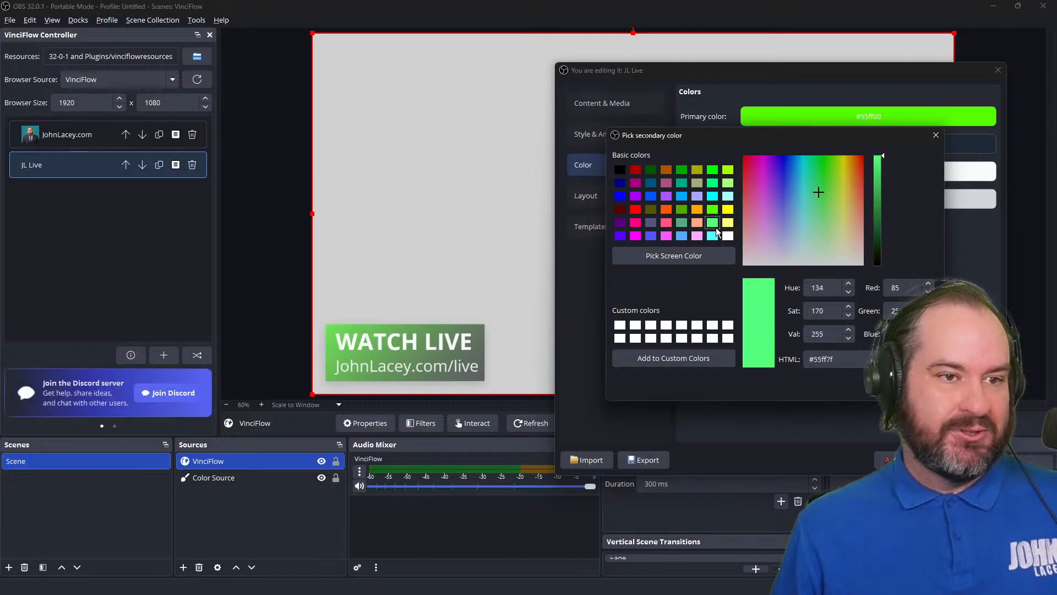
{"action": "left_click", "coordinate": [713, 210]}
{"action": "key", "text": "Return"}
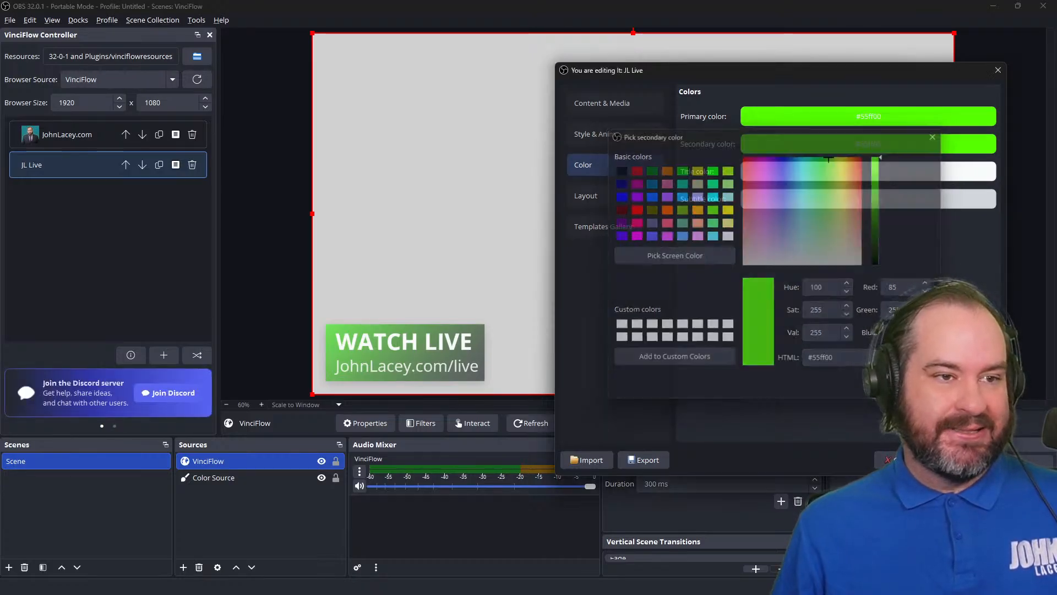
Set JL Live's primary color to dark green (#1b5100) and save the lower third
{"action": "left_click", "coordinate": [798, 118]}
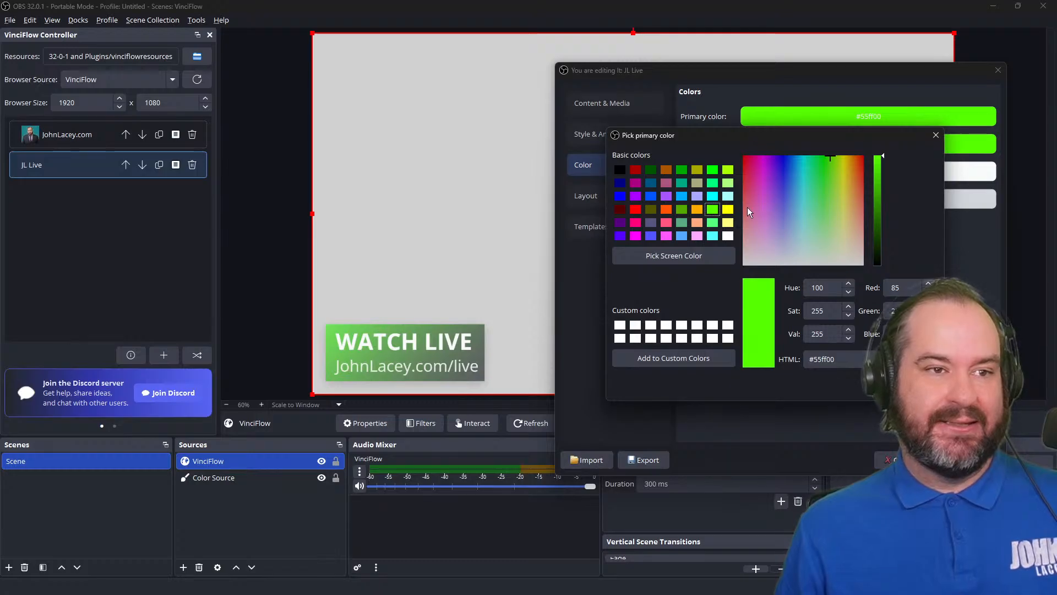
{"action": "left_click_drag", "start_coordinate": [877, 202], "coordinate": [878, 230]}
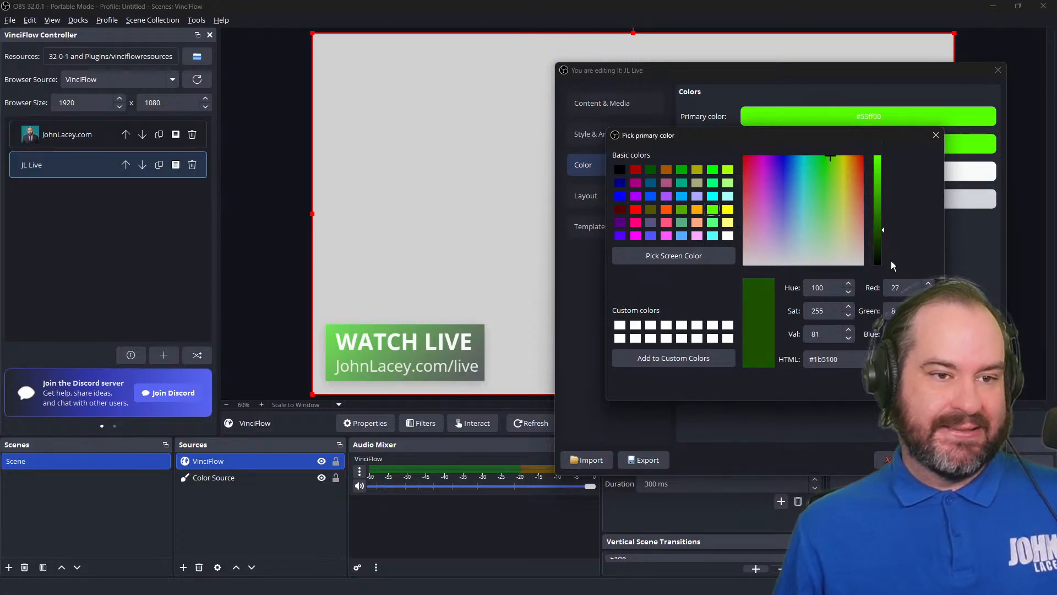
{"action": "key", "text": "Return"}
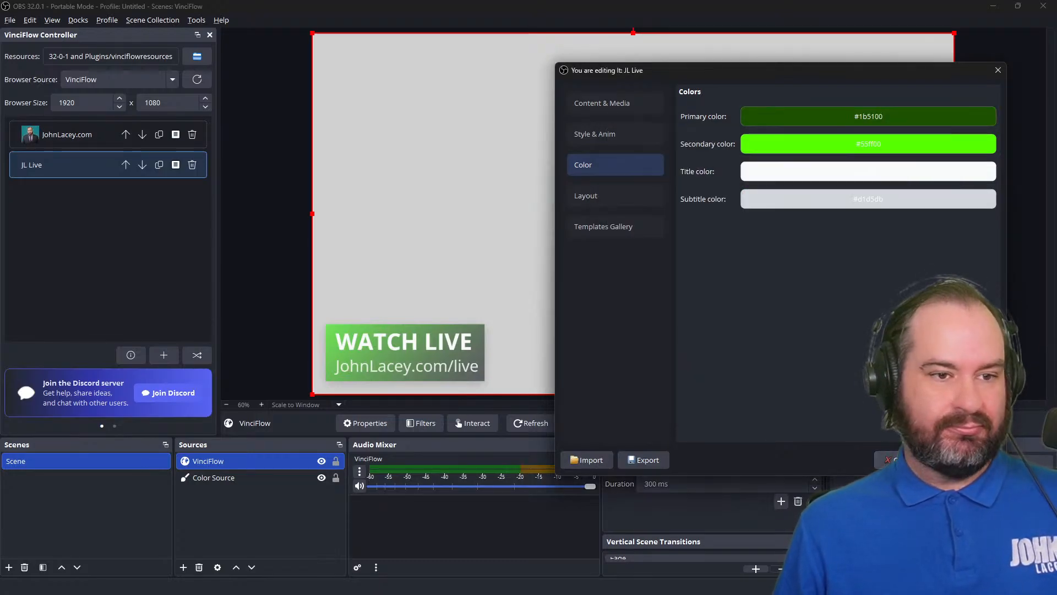
{"action": "key", "text": "Return"}
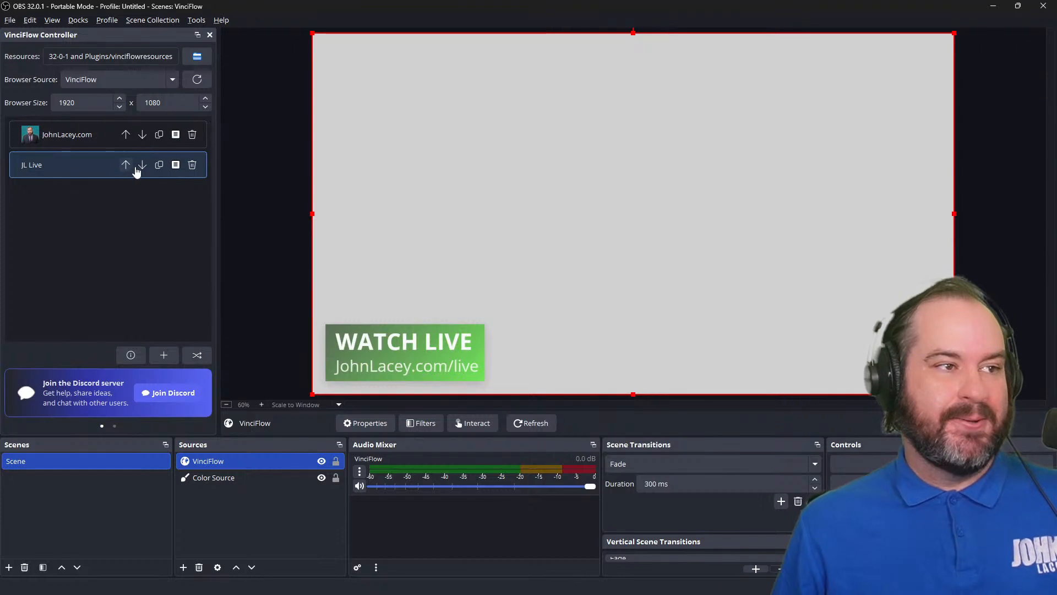
Reopen JL Live's color settings clear of the preview, set the subtitle color to dark red (#550000), save and replay the lower third
{"action": "left_click", "coordinate": [174, 165]}
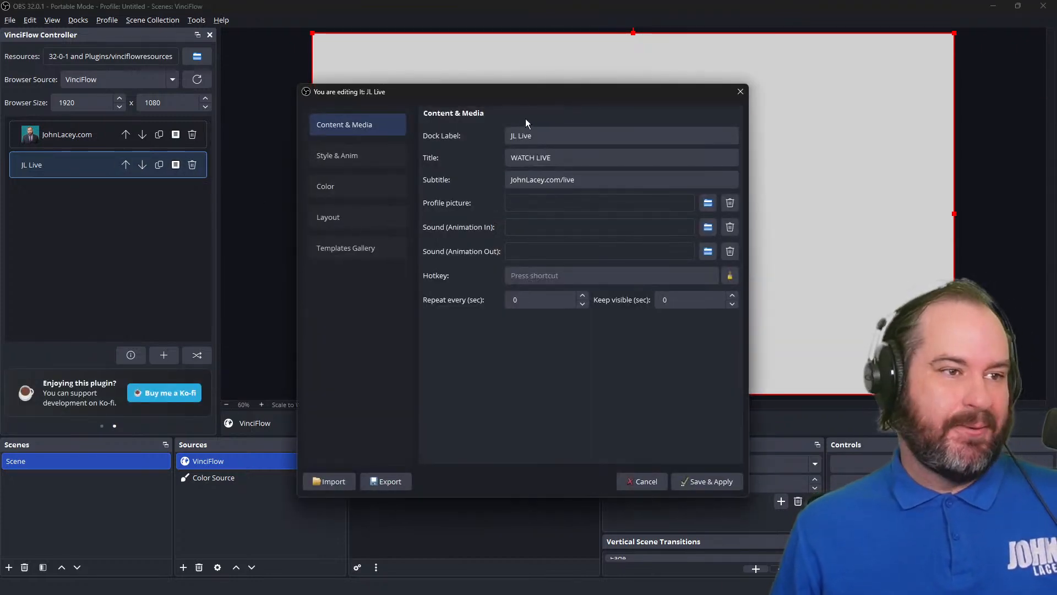
{"action": "left_click_drag", "start_coordinate": [543, 96], "coordinate": [777, 76]}
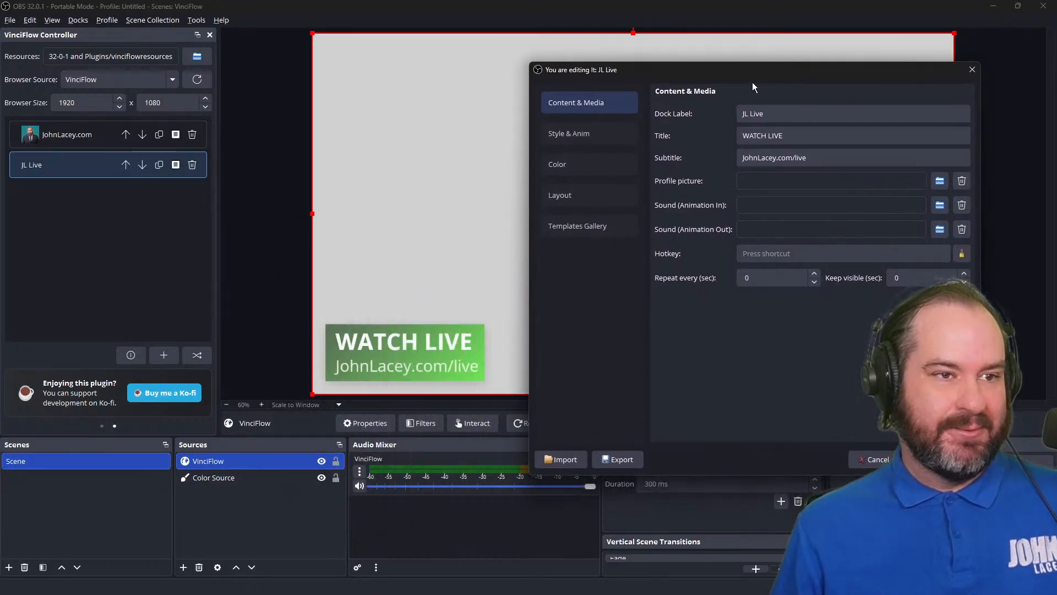
{"action": "left_click", "coordinate": [572, 162]}
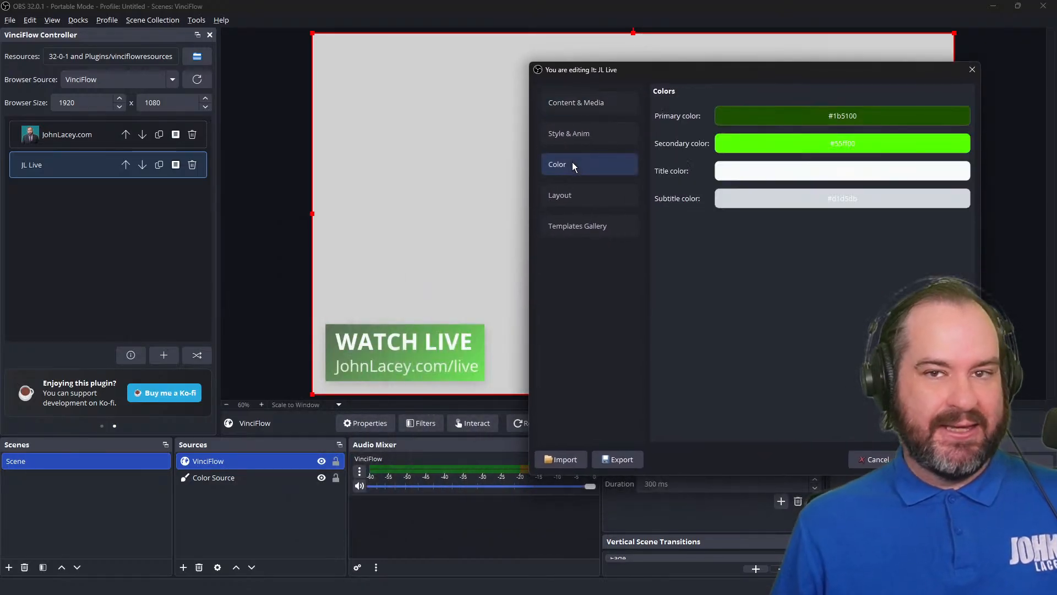
{"action": "left_click", "coordinate": [759, 170]}
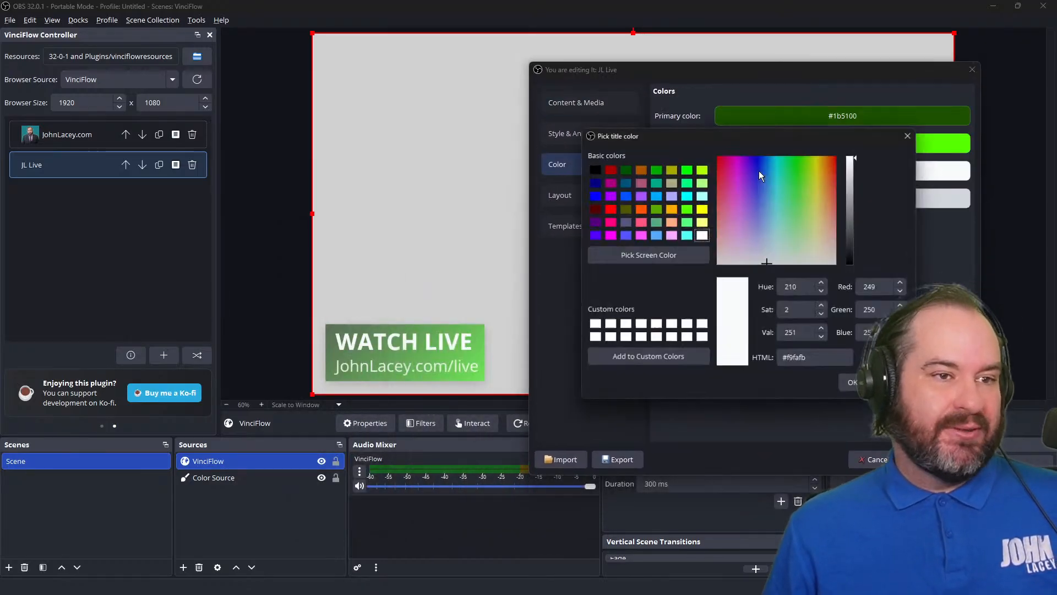
{"action": "left_click", "coordinate": [852, 383]}
{"action": "left_click", "coordinate": [819, 203]}
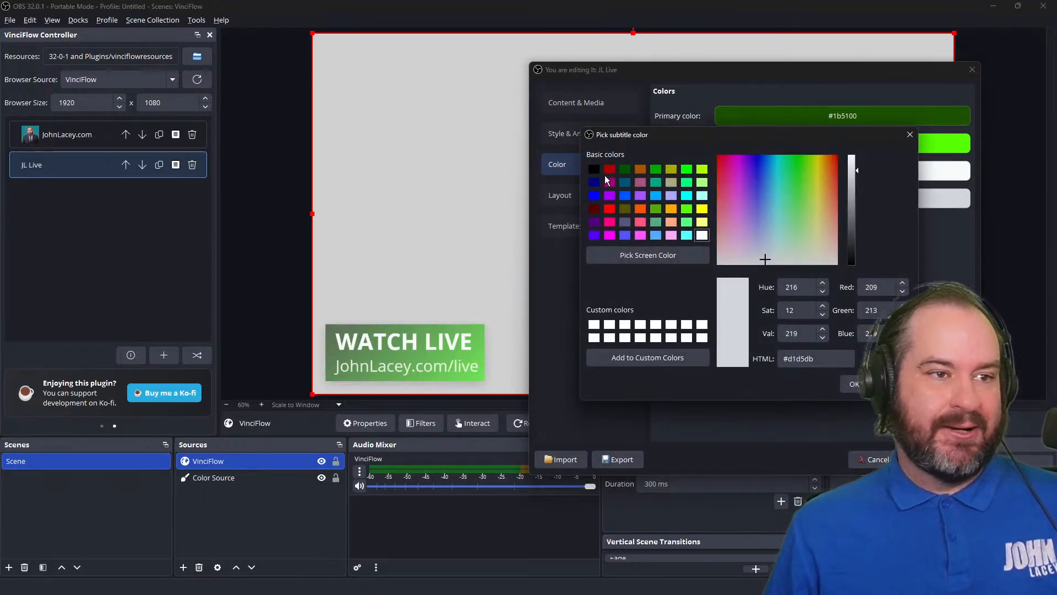
{"action": "left_click", "coordinate": [596, 210]}
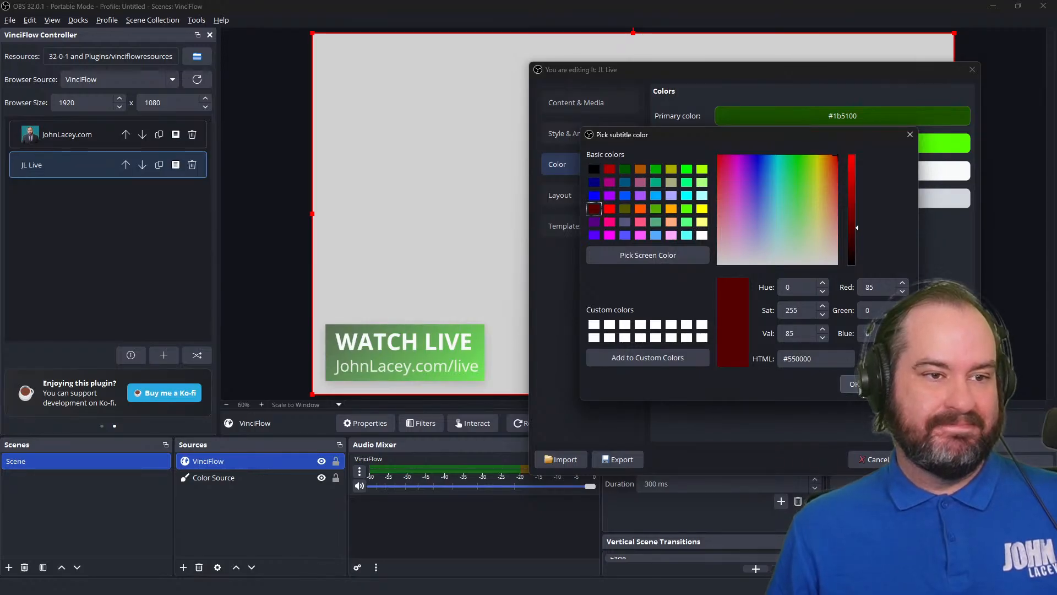
{"action": "left_click", "coordinate": [853, 383]}
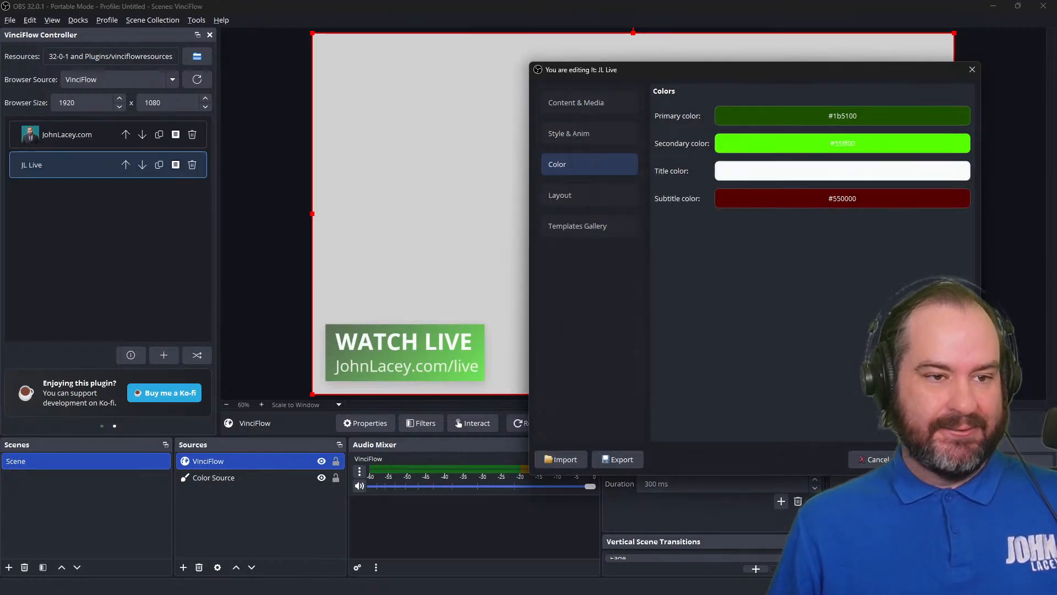
{"action": "left_click", "coordinate": [939, 459]}
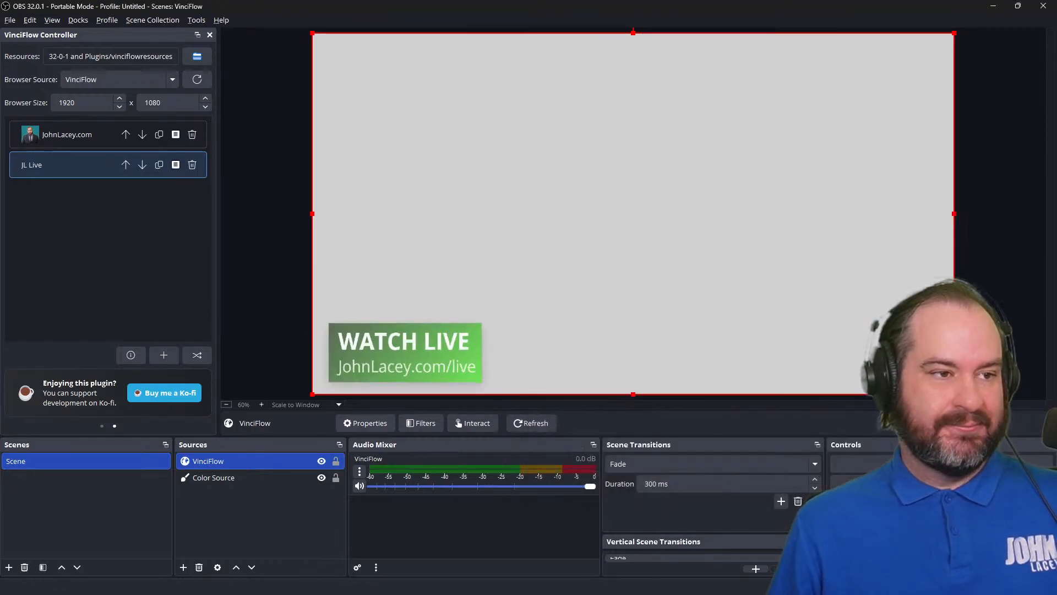
{"action": "left_click", "coordinate": [68, 170]}
{"action": "left_click", "coordinate": [68, 170]}
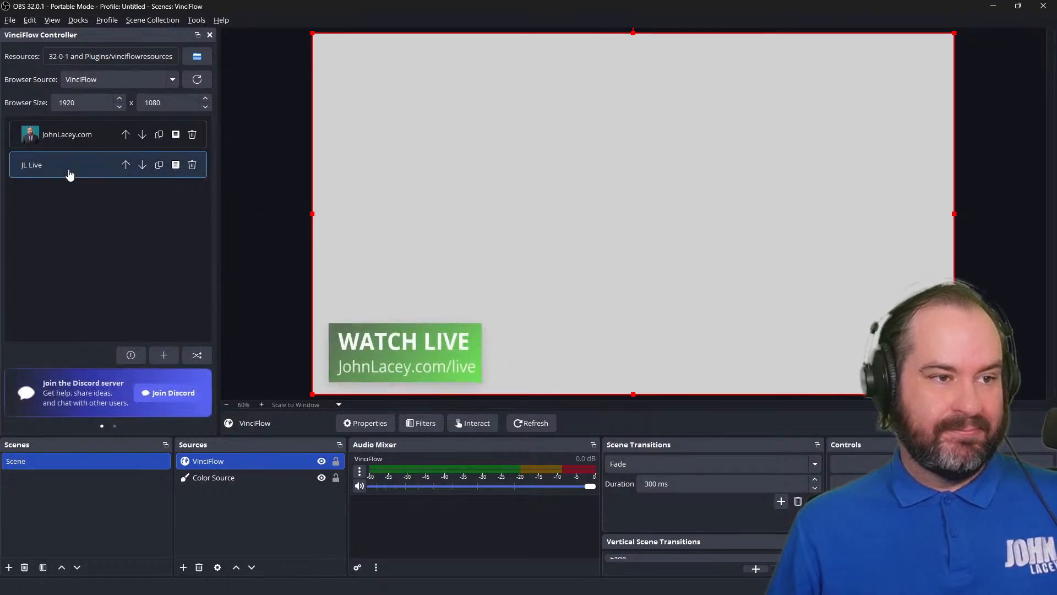
Reopen JL Live's color settings beside the preview and set the subtitle color to light lavender (#aaaaff)
{"action": "left_click", "coordinate": [175, 165]}
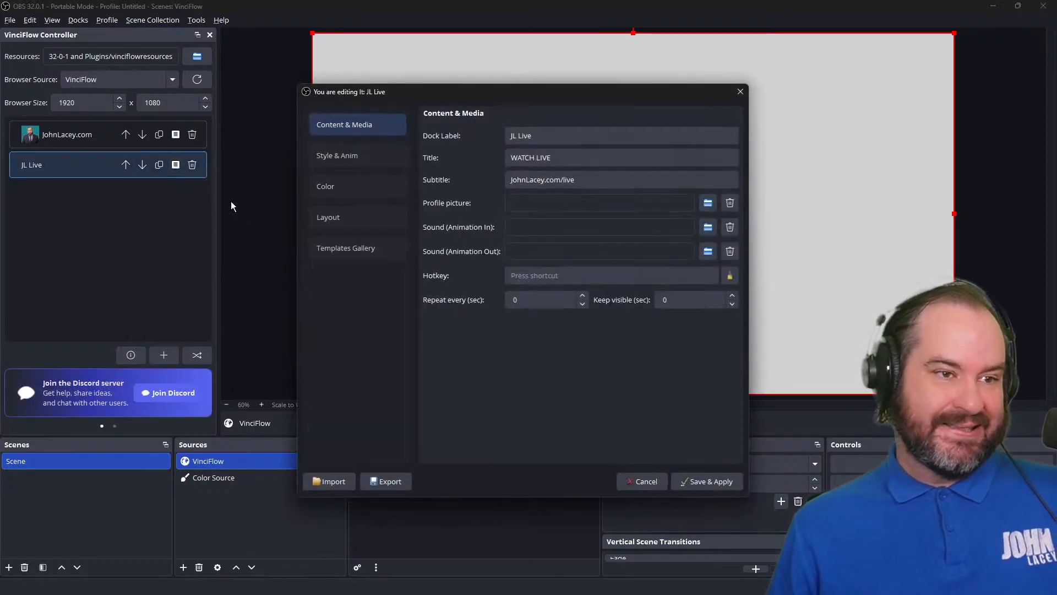
{"action": "left_click", "coordinate": [350, 184]}
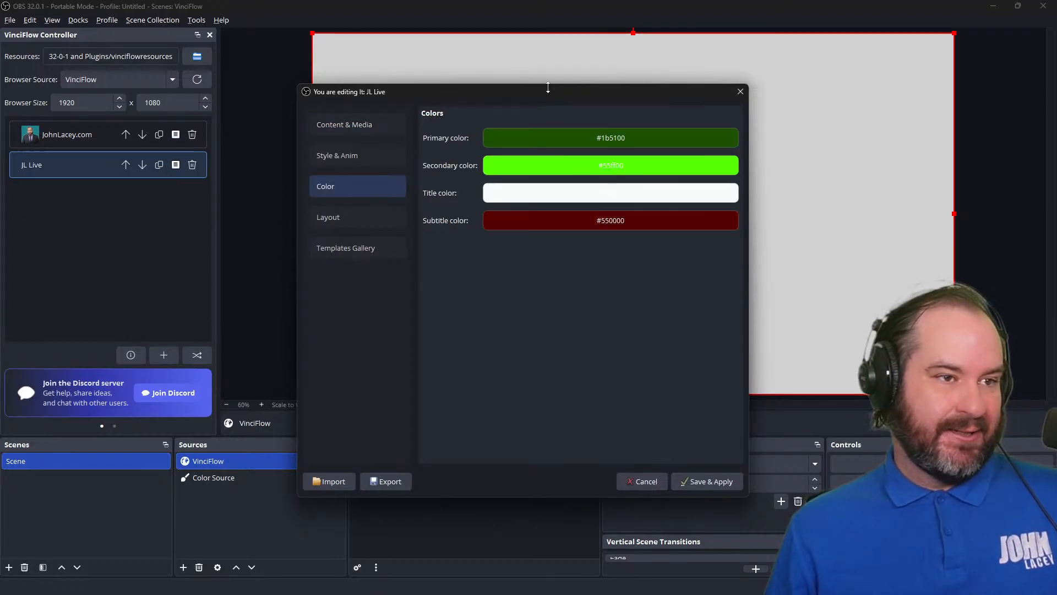
{"action": "left_click_drag", "start_coordinate": [551, 85], "coordinate": [783, 73]}
{"action": "left_click", "coordinate": [834, 203]}
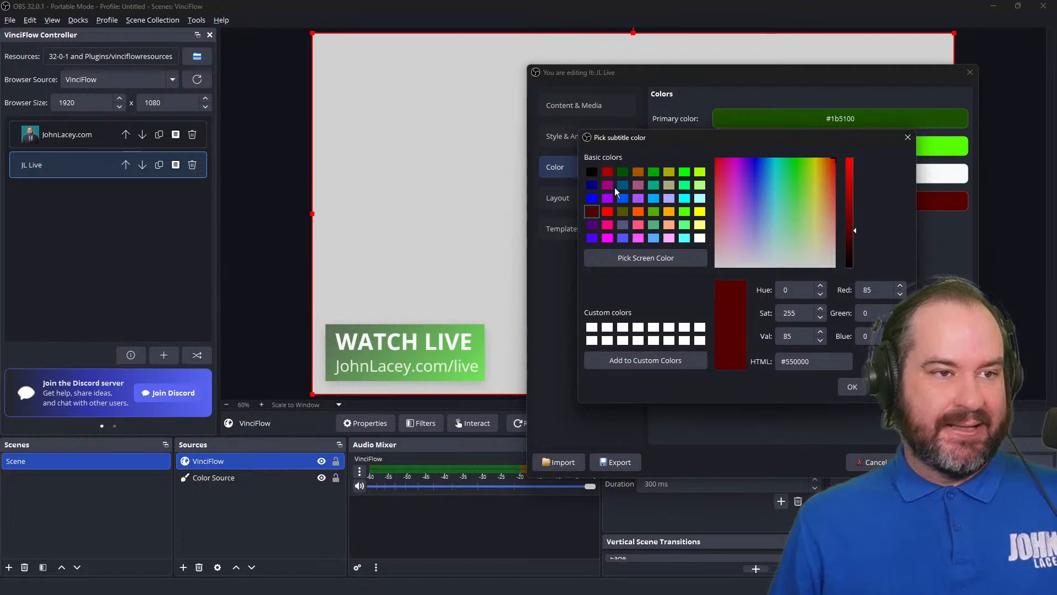
{"action": "left_click", "coordinate": [667, 200]}
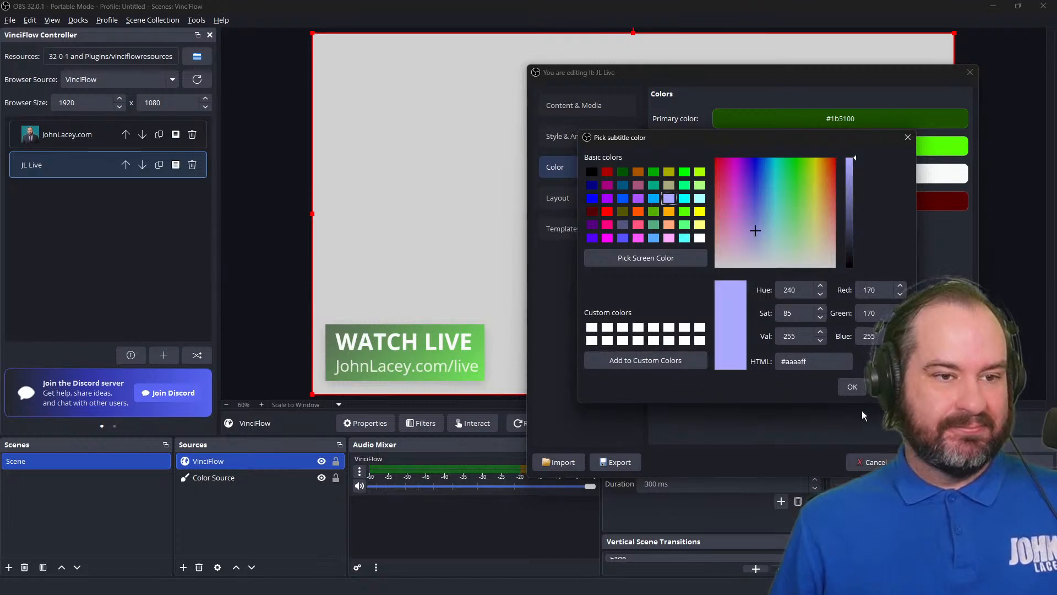
{"action": "left_click", "coordinate": [852, 386]}
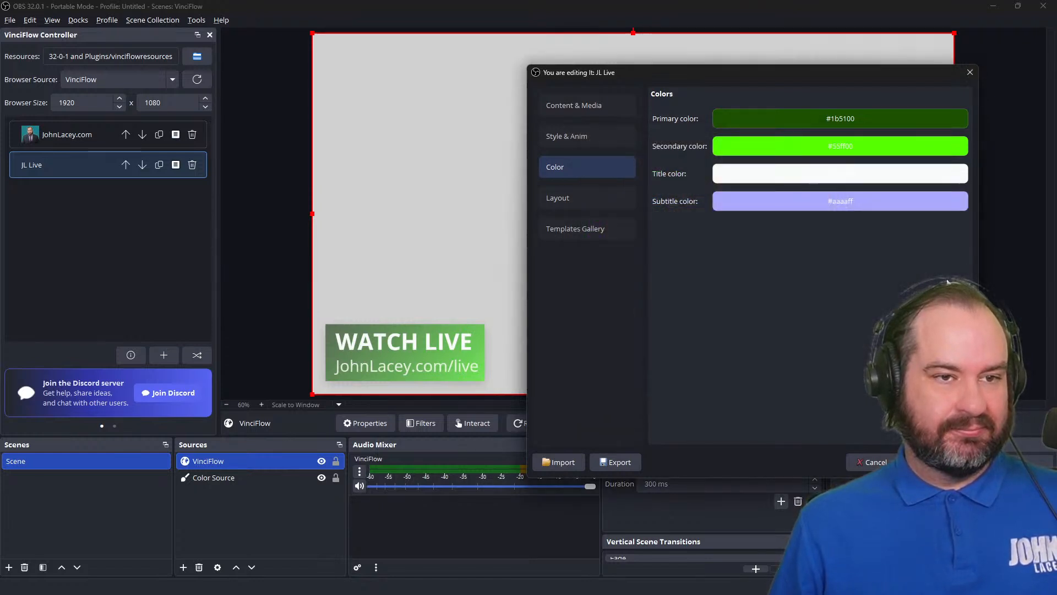
Set JL Live's title color to red (#ff0000) and save the lower third
{"action": "left_click", "coordinate": [900, 173]}
{"action": "left_click", "coordinate": [607, 211]}
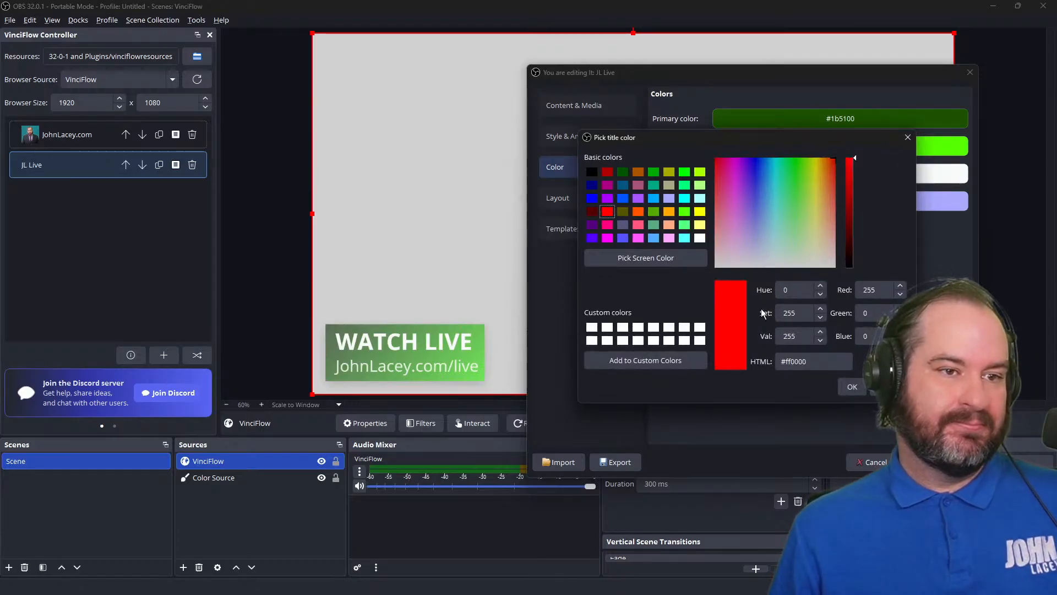
{"action": "left_click", "coordinate": [843, 392]}
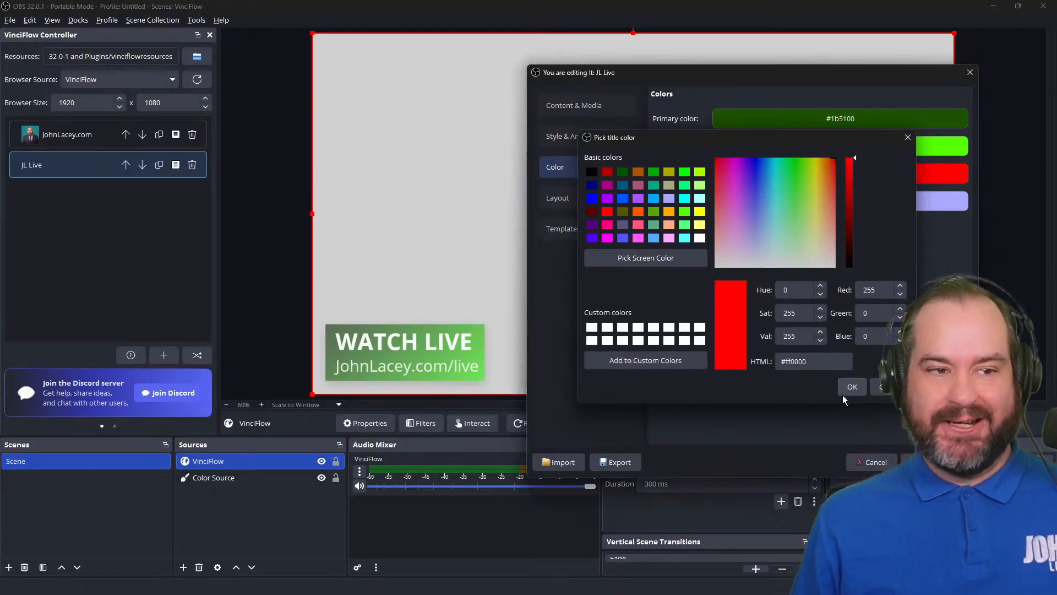
{"action": "left_click", "coordinate": [935, 462]}
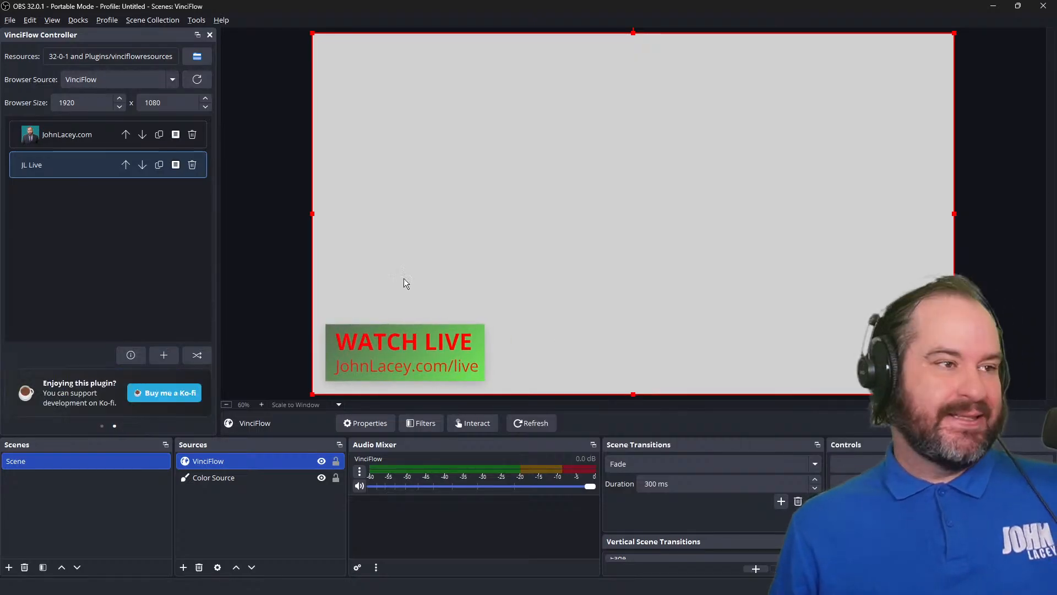
Reopen JL Live's color settings in a single window clear of the preview and set the title and subtitle colors to white
{"action": "left_click", "coordinate": [175, 166]}
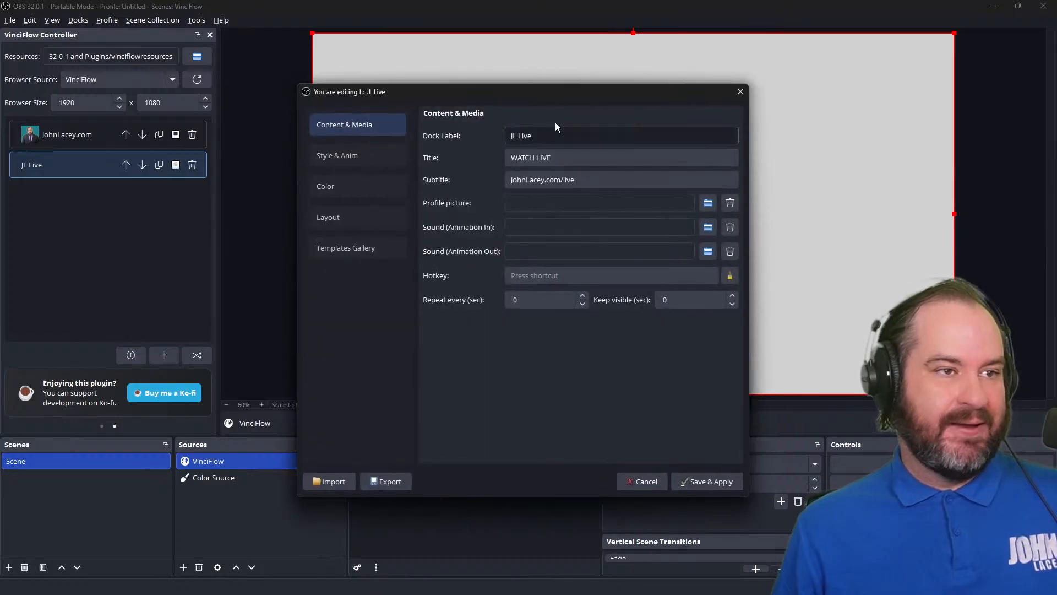
{"action": "left_click_drag", "start_coordinate": [640, 103], "coordinate": [859, 99]}
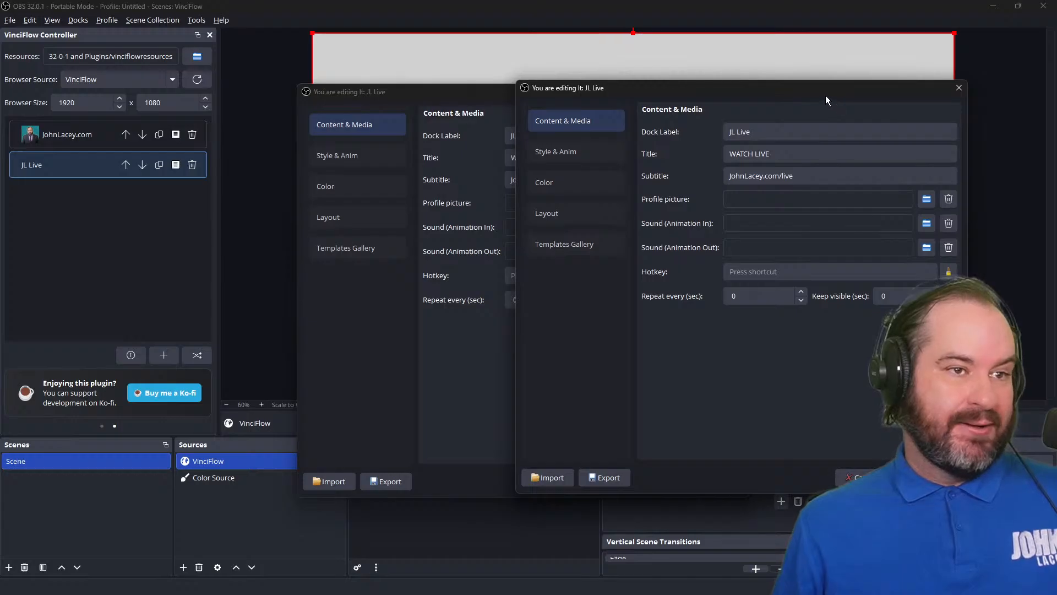
{"action": "left_click", "coordinate": [959, 87]}
{"action": "left_click_drag", "start_coordinate": [686, 98], "coordinate": [916, 103]}
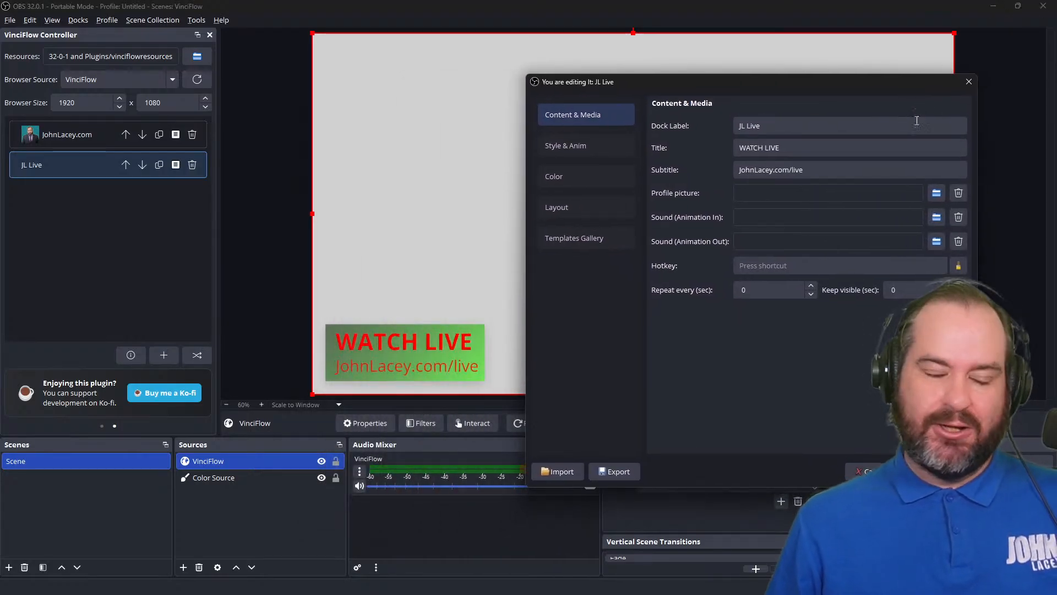
{"action": "left_click", "coordinate": [587, 172]}
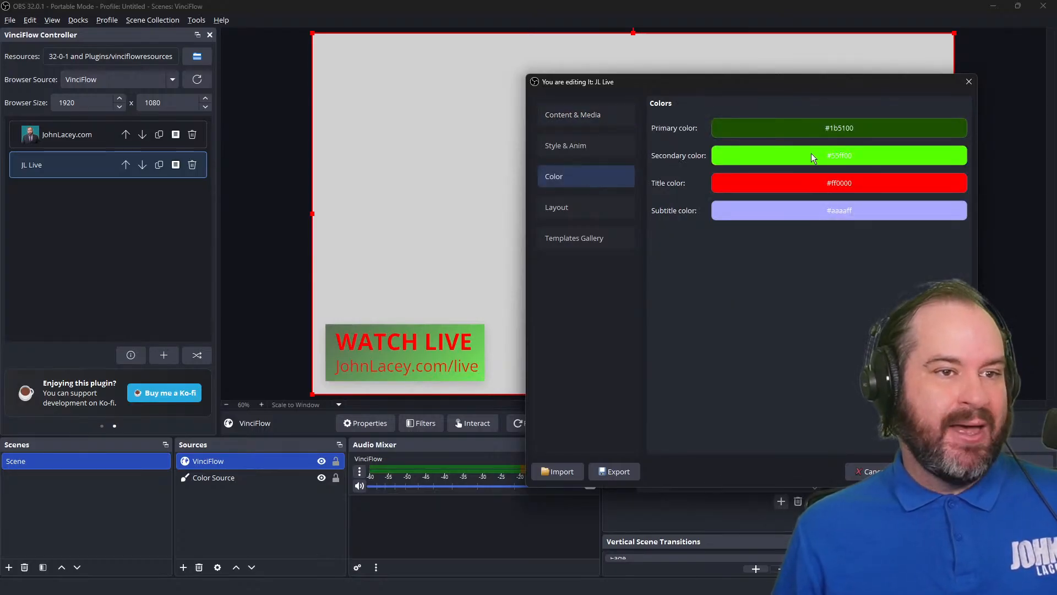
{"action": "left_click", "coordinate": [822, 183]}
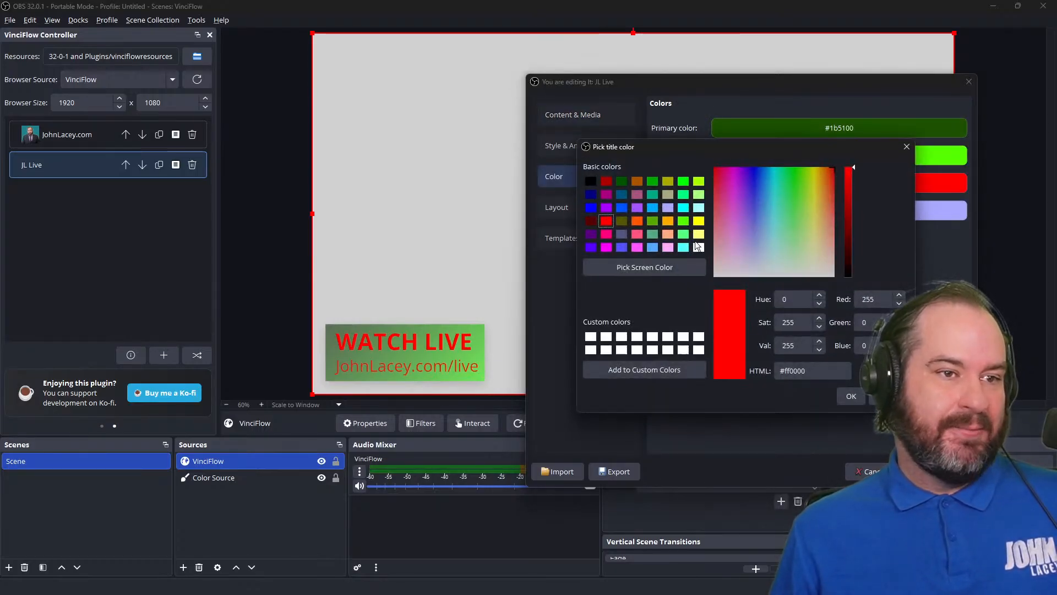
{"action": "left_click", "coordinate": [755, 267]}
{"action": "left_click", "coordinate": [851, 396]}
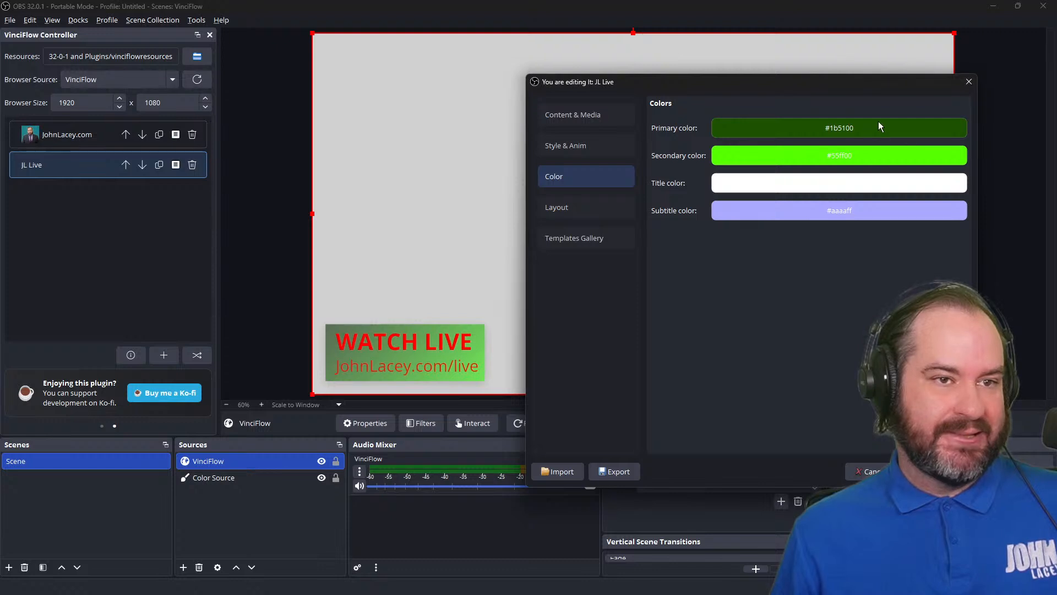
{"action": "left_click", "coordinate": [881, 208]}
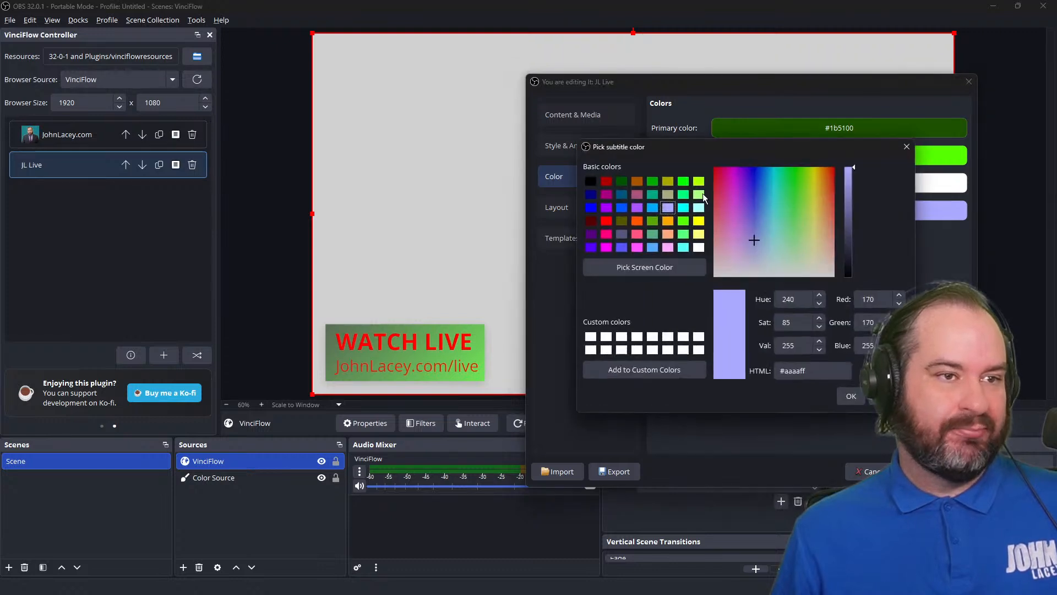
{"action": "left_click", "coordinate": [698, 247]}
{"action": "left_click", "coordinate": [851, 395]}
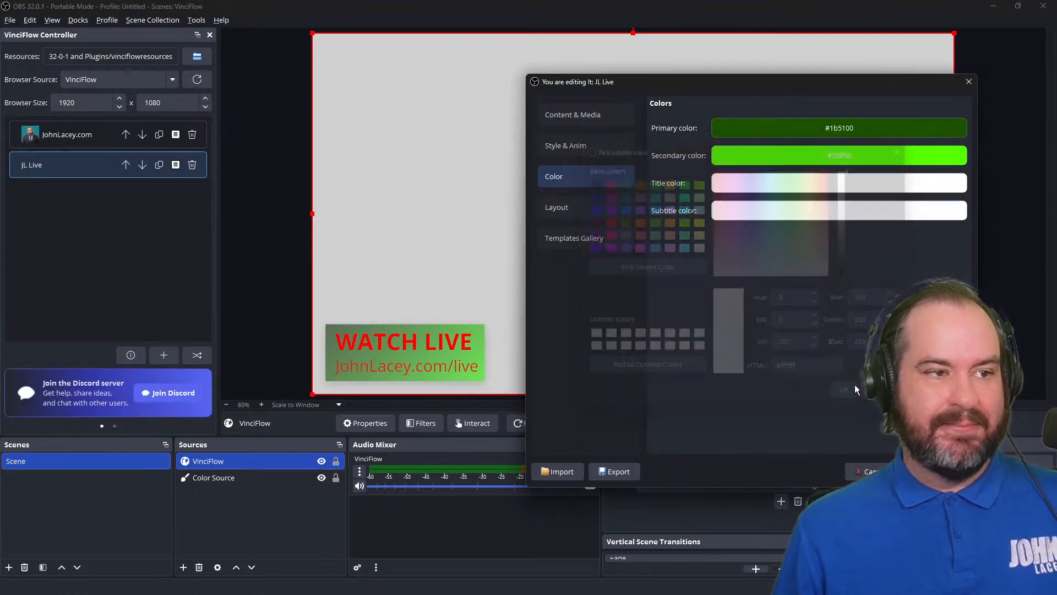
Set JL Live's primary color to black (#000000) and secondary color to dark gray (#2d2d2d), and save the lower third
{"action": "left_click", "coordinate": [811, 134]}
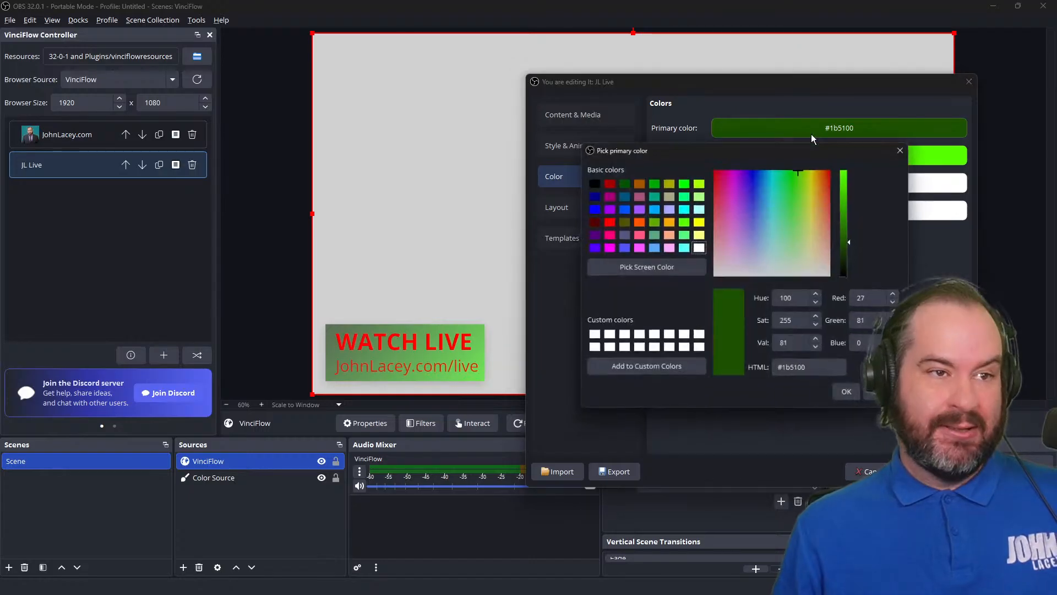
{"action": "left_click", "coordinate": [590, 181]}
{"action": "left_click", "coordinate": [850, 395]}
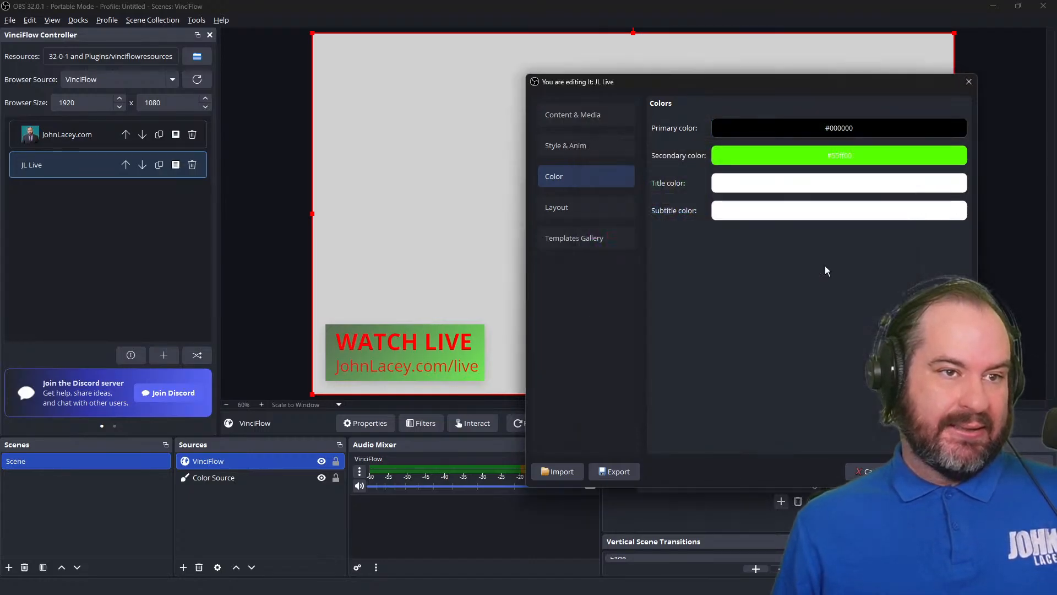
{"action": "left_click", "coordinate": [805, 162]}
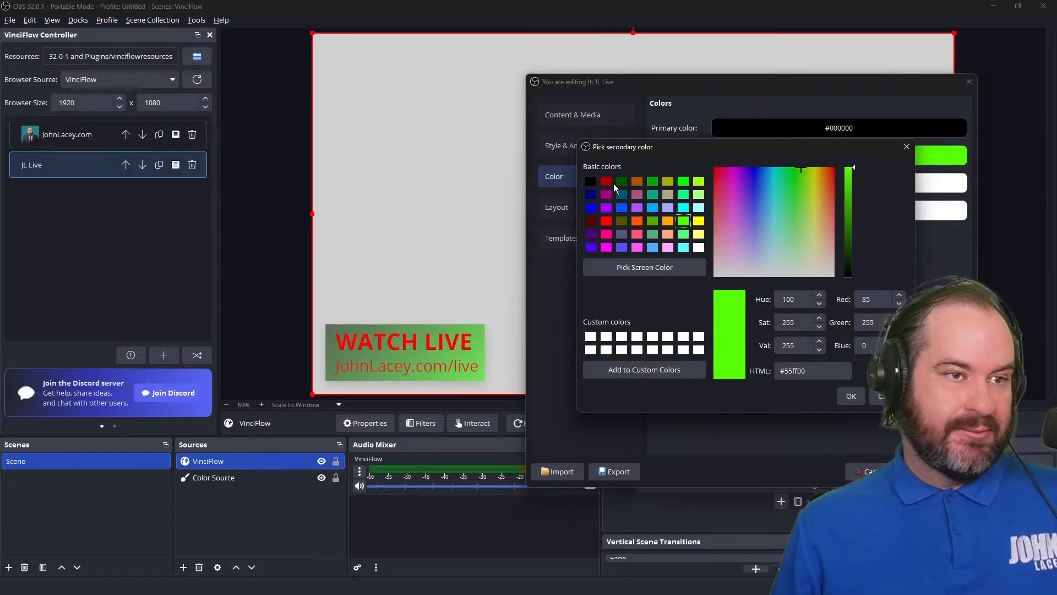
{"action": "left_click", "coordinate": [590, 181]}
{"action": "left_click", "coordinate": [848, 248]}
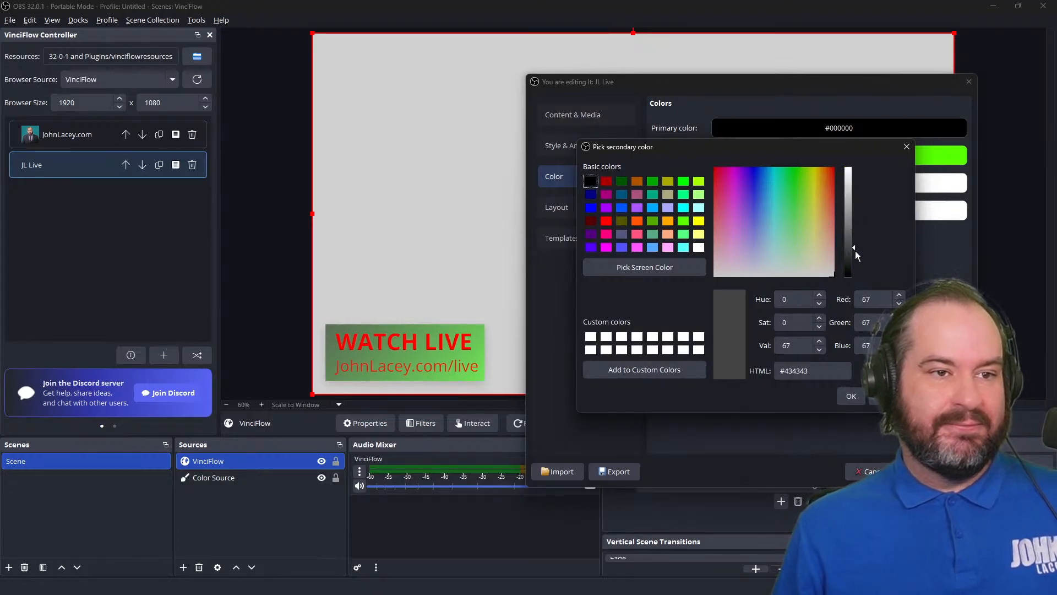
{"action": "left_click", "coordinate": [848, 256]}
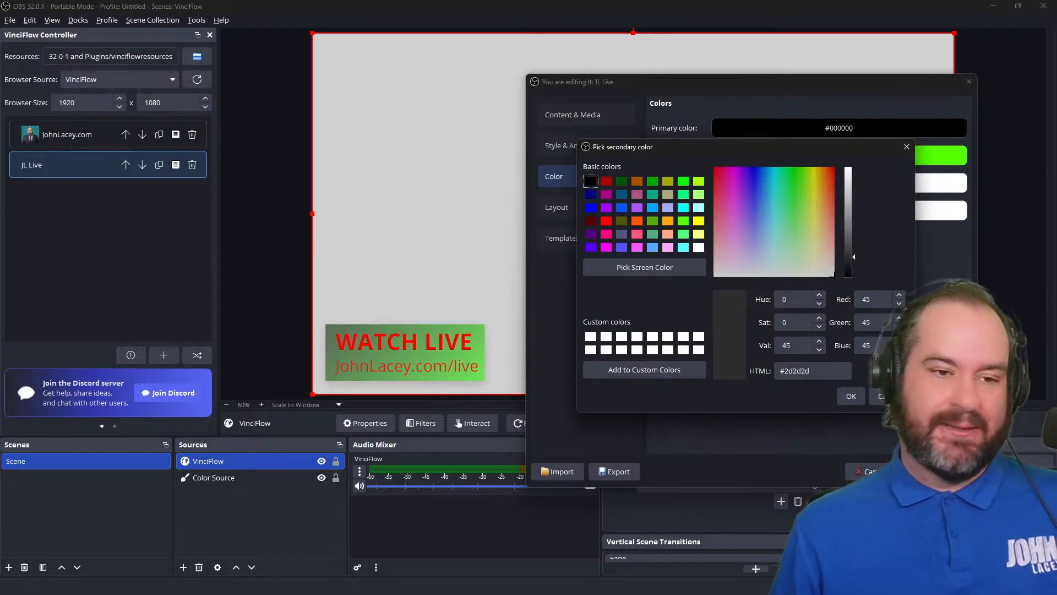
{"action": "left_click", "coordinate": [851, 395]}
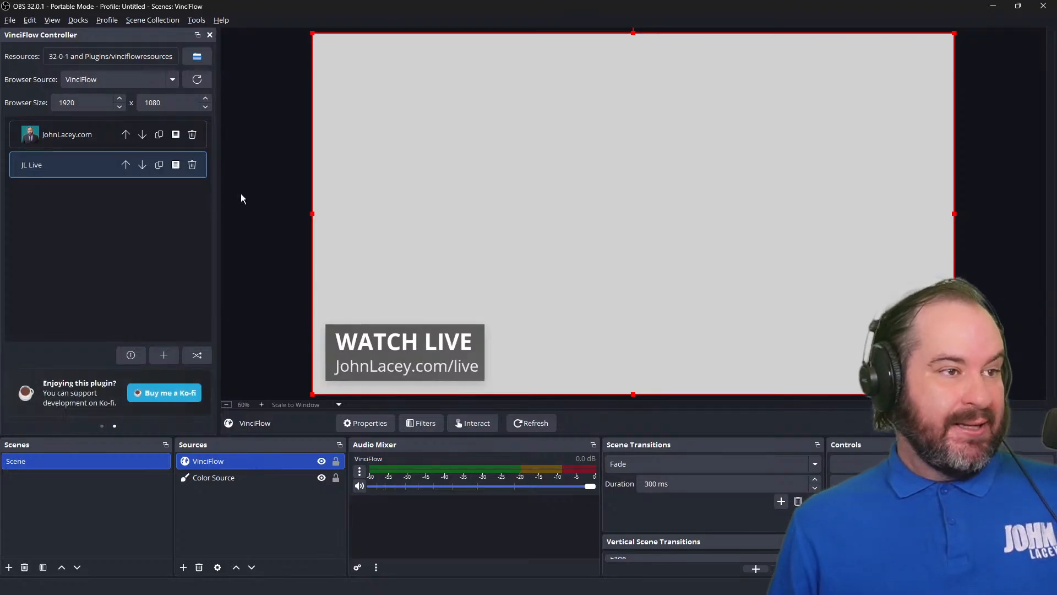
Open JL Live's settings clear of the preview and review the available template placeholders in its layout settings
{"action": "left_click", "coordinate": [175, 164]}
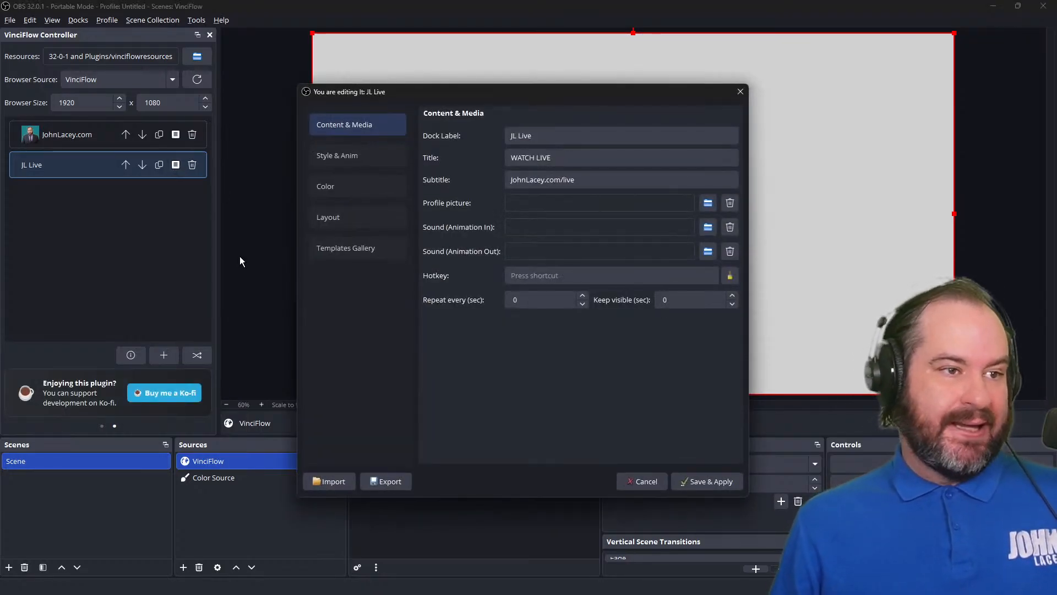
{"action": "left_click_drag", "start_coordinate": [574, 92], "coordinate": [804, 84]}
{"action": "left_click", "coordinate": [623, 196]}
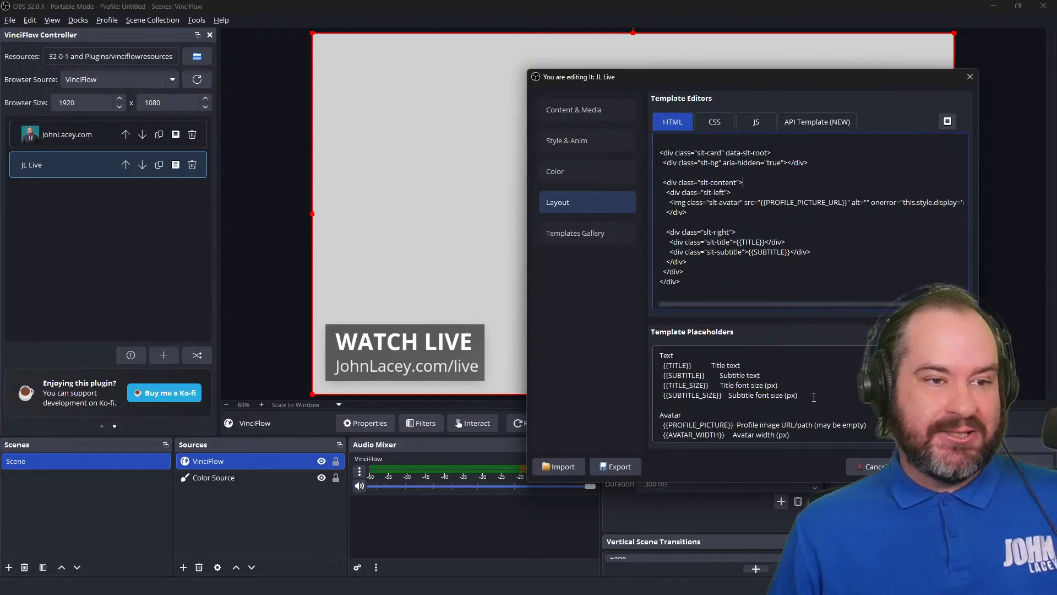
{"action": "scroll", "coordinate": [813, 397], "scroll_direction": "down", "scroll_amount": 1}
{"action": "scroll", "coordinate": [814, 399], "scroll_direction": "up", "scroll_amount": 1}
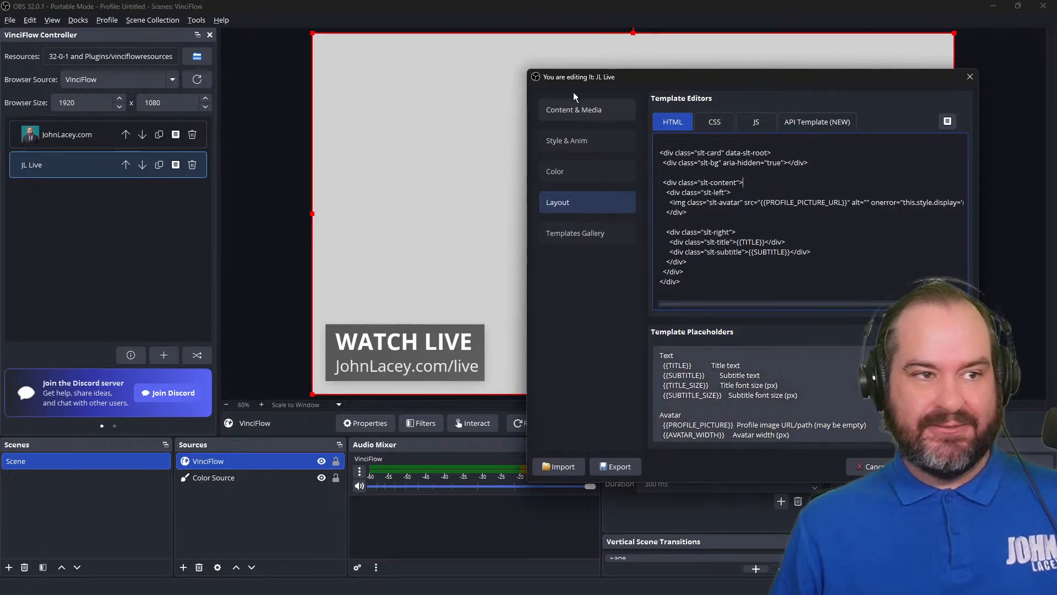
{"action": "left_click", "coordinate": [579, 109]}
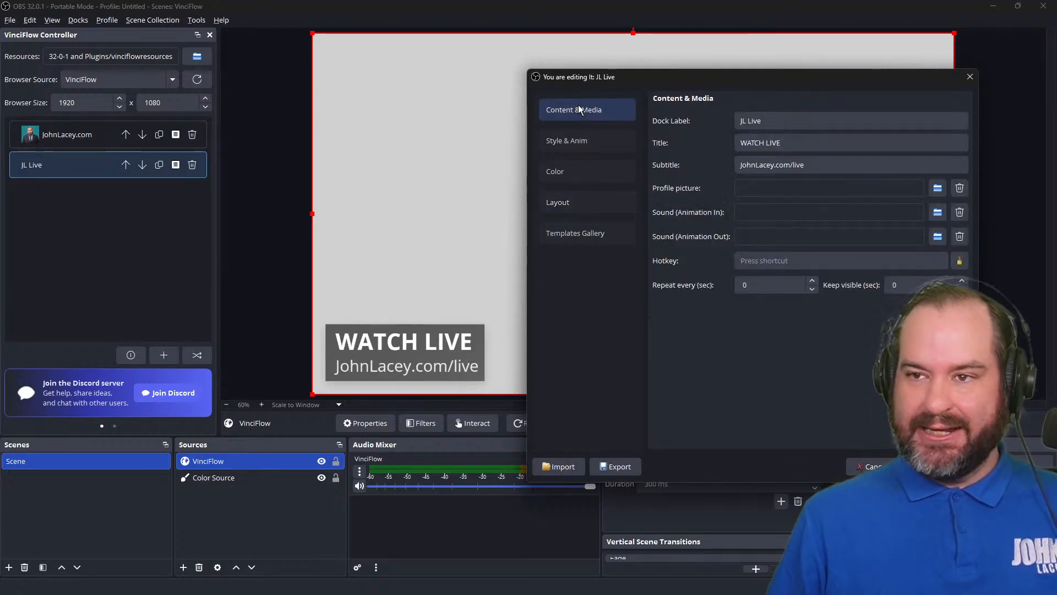
{"action": "left_click", "coordinate": [596, 199]}
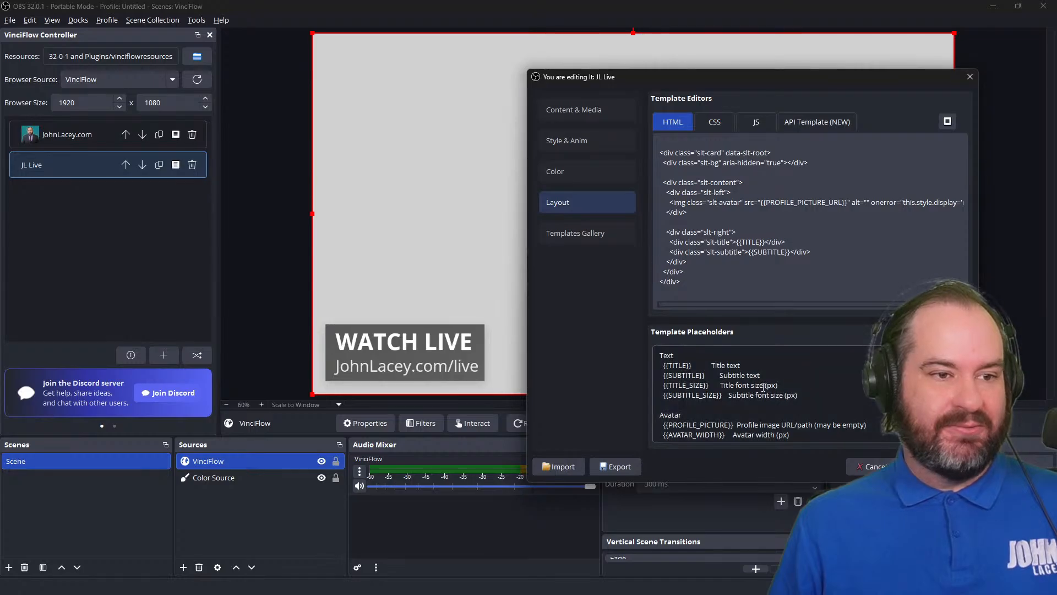
{"action": "scroll", "coordinate": [731, 385], "scroll_direction": "down", "scroll_amount": 3}
{"action": "scroll", "coordinate": [726, 383], "scroll_direction": "down", "scroll_amount": 1}
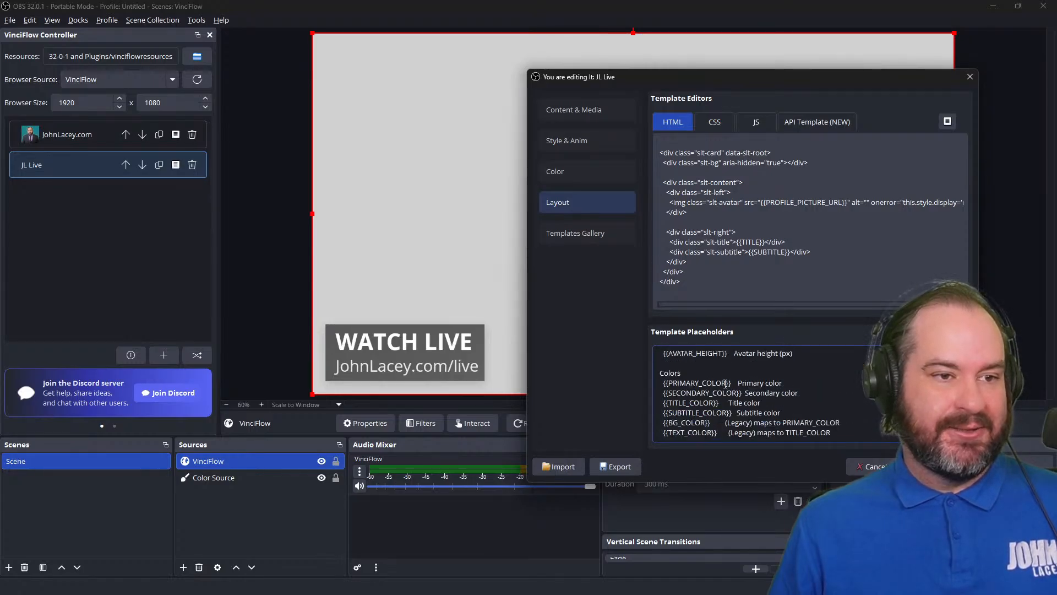
{"action": "scroll", "coordinate": [725, 383], "scroll_direction": "down", "scroll_amount": 3}
{"action": "scroll", "coordinate": [732, 385], "scroll_direction": "up", "scroll_amount": 7}
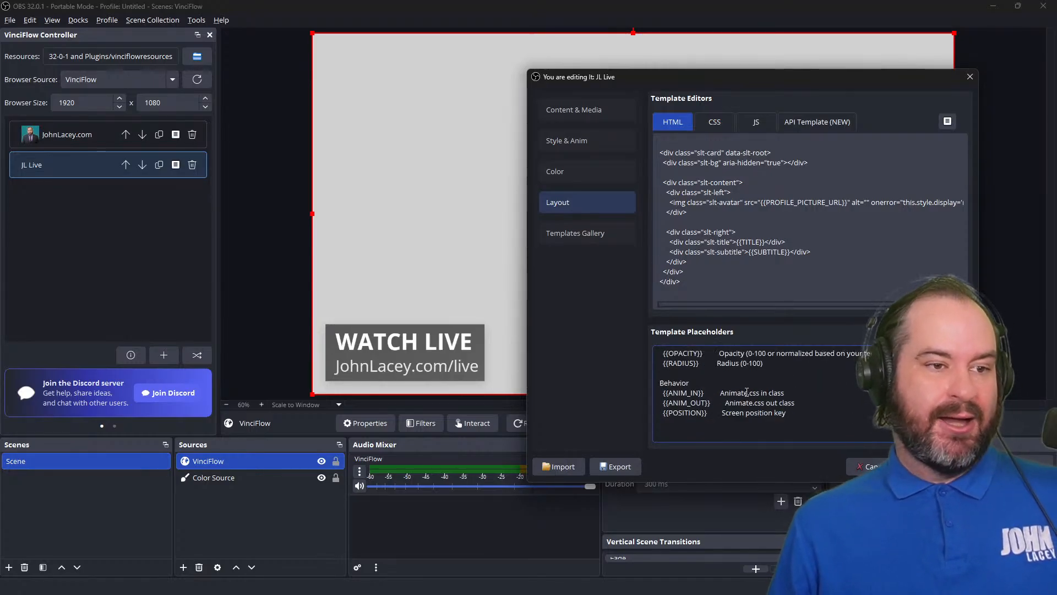
Examine the HTML, JS and CSS code of JL Live's template
{"action": "left_click", "coordinate": [735, 150]}
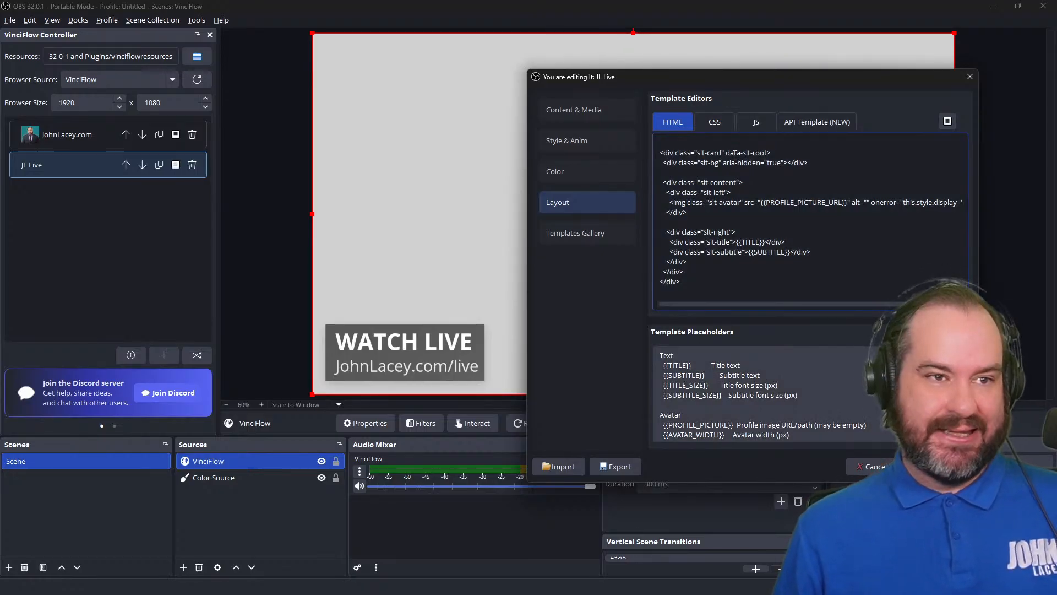
{"action": "left_click", "coordinate": [734, 122]}
{"action": "left_click", "coordinate": [748, 120]}
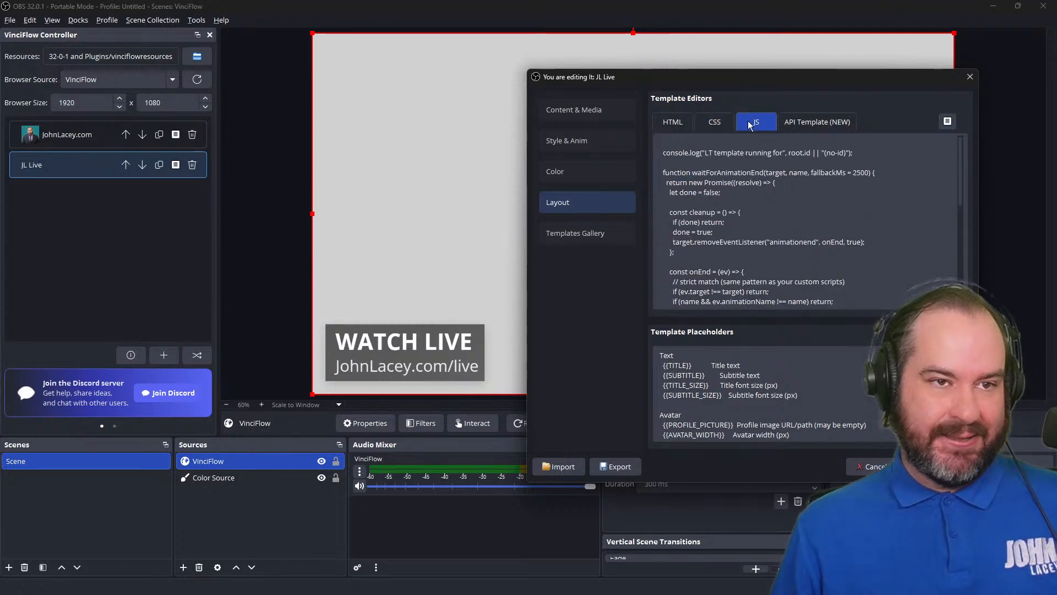
{"action": "left_click", "coordinate": [792, 194]}
{"action": "left_click", "coordinate": [715, 124]}
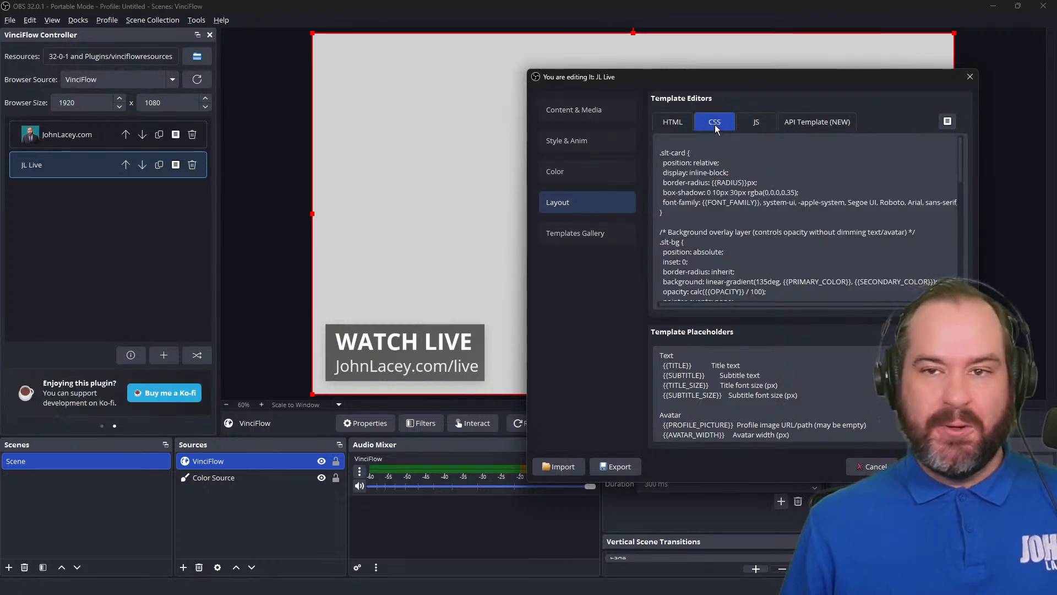
{"action": "left_click", "coordinate": [681, 123]}
{"action": "left_click", "coordinate": [749, 230]}
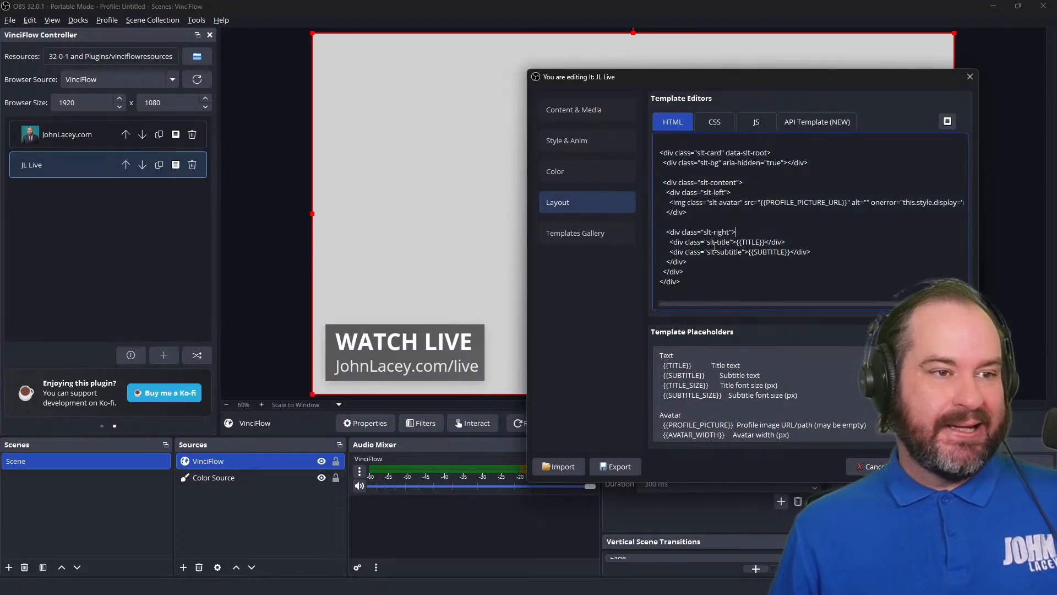
Browse the free and paid lower third templates in the Templates Gallery
{"action": "left_click", "coordinate": [600, 235]}
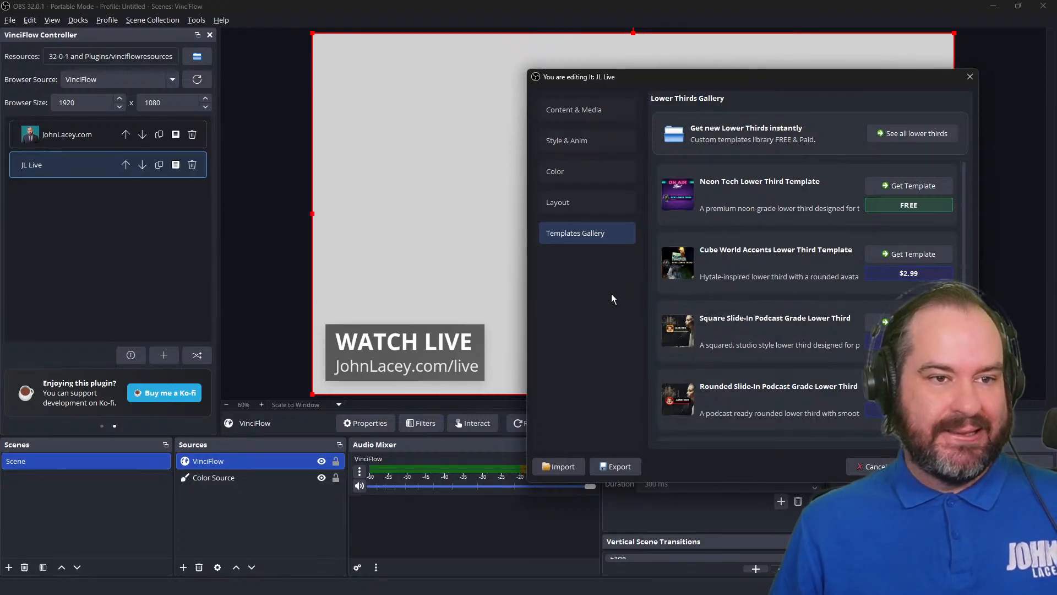
{"action": "scroll", "coordinate": [828, 318], "scroll_direction": "down", "scroll_amount": 8}
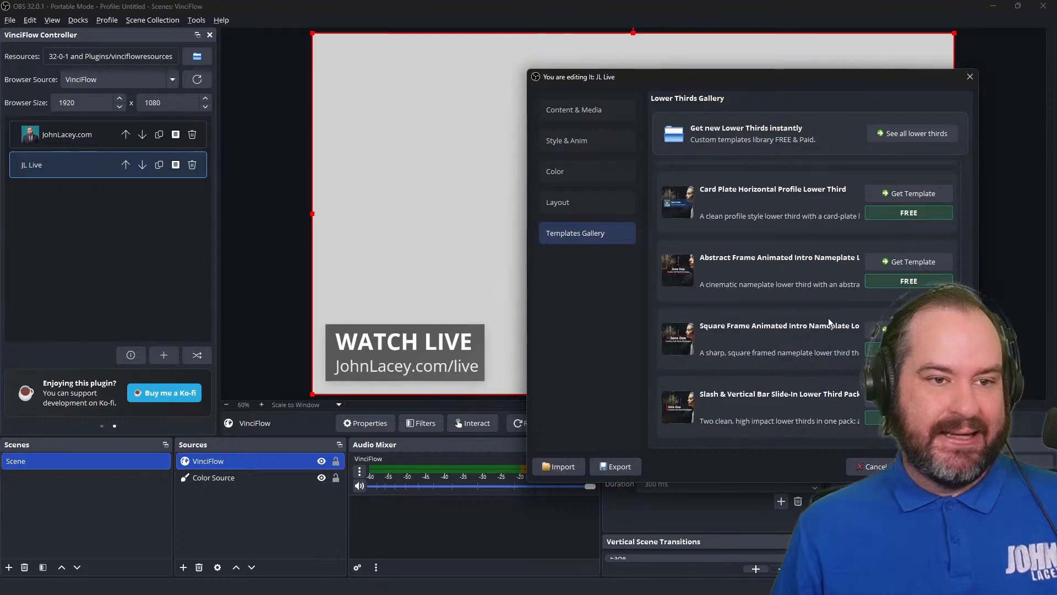
{"action": "scroll", "coordinate": [829, 319], "scroll_direction": "up", "scroll_amount": 8}
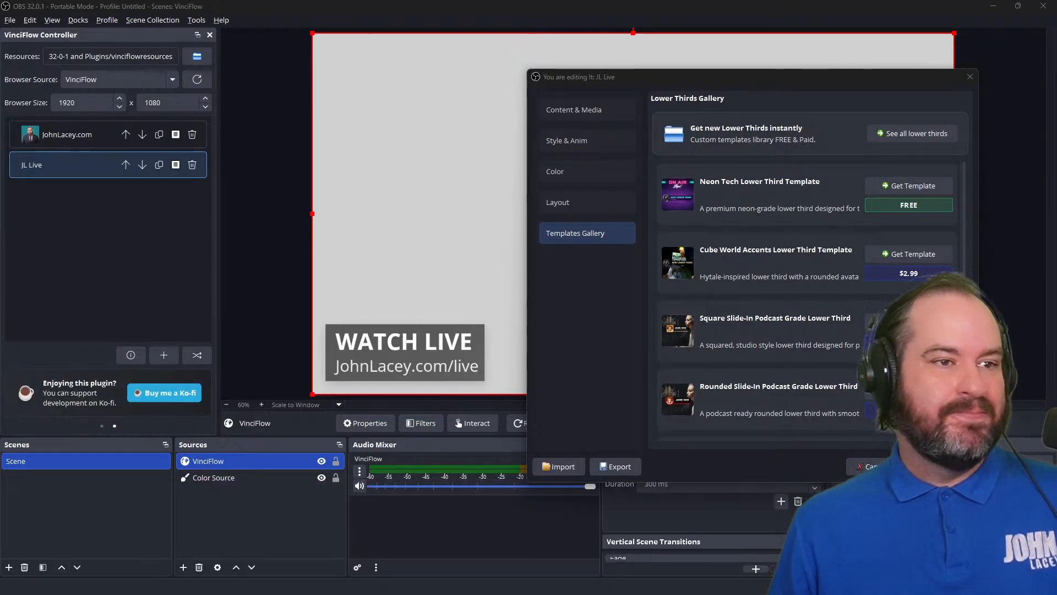
{"action": "scroll", "coordinate": [808, 337], "scroll_direction": "down", "scroll_amount": 5}
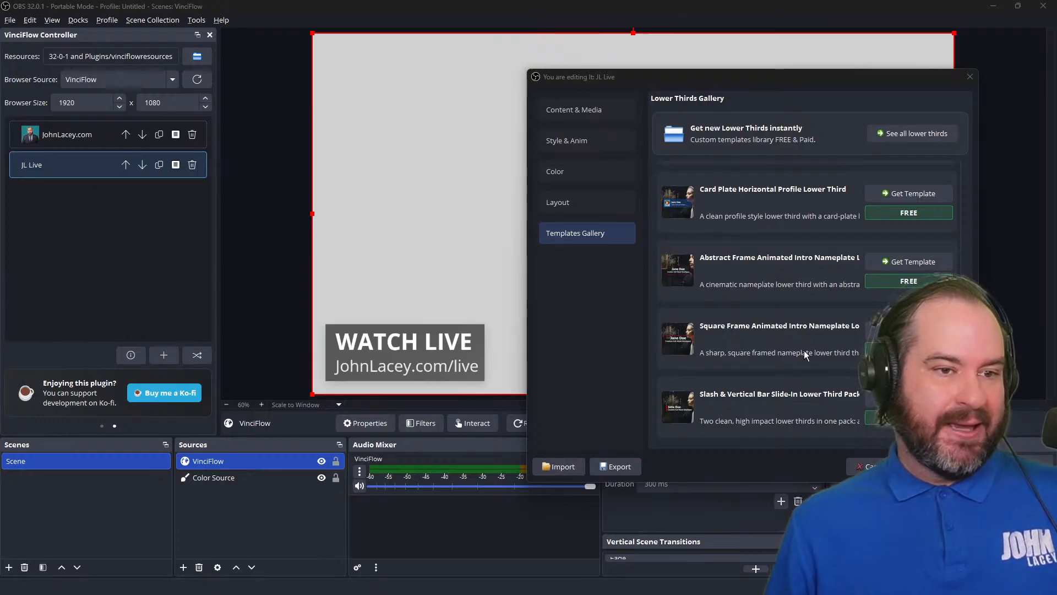
{"action": "scroll", "coordinate": [794, 300], "scroll_direction": "down", "scroll_amount": 5}
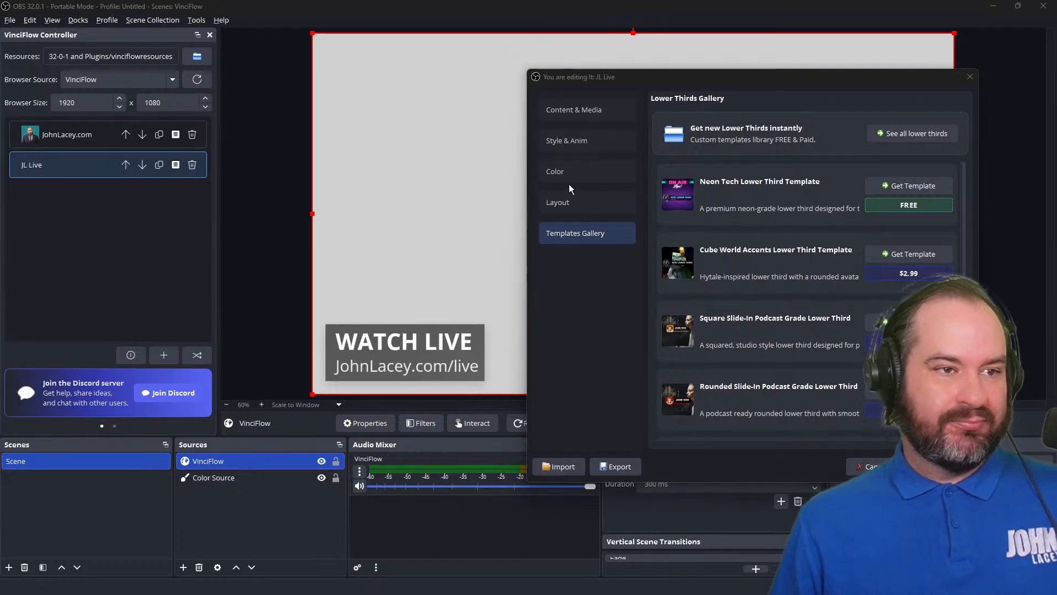
Import a template ZIP into the JL Live lower third and save and apply it
{"action": "left_click", "coordinate": [584, 205]}
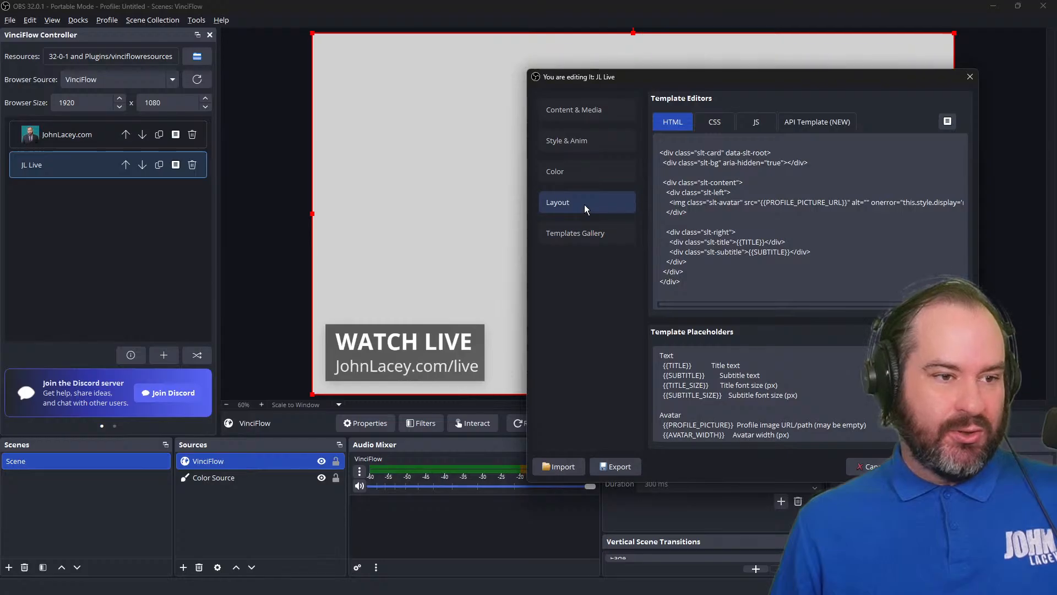
{"action": "left_click", "coordinate": [586, 110]}
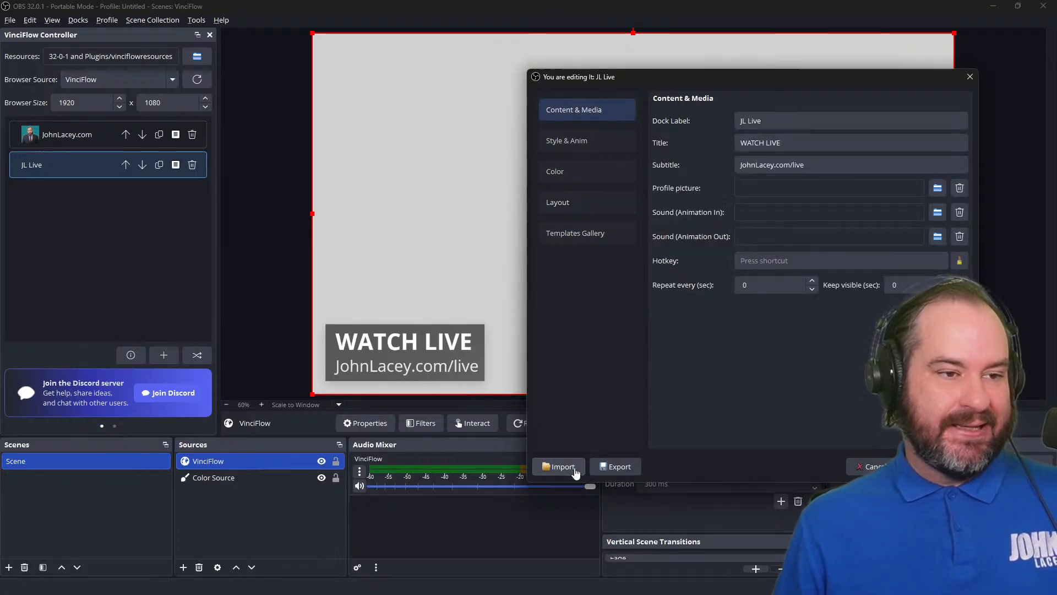
{"action": "left_click", "coordinate": [559, 466]}
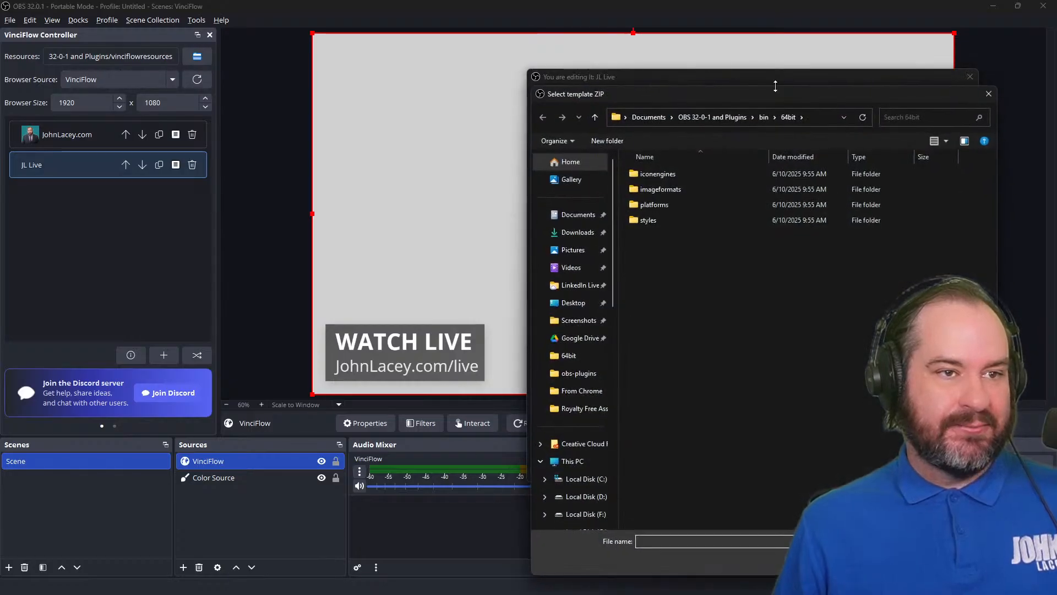
{"action": "key", "text": "Escape"}
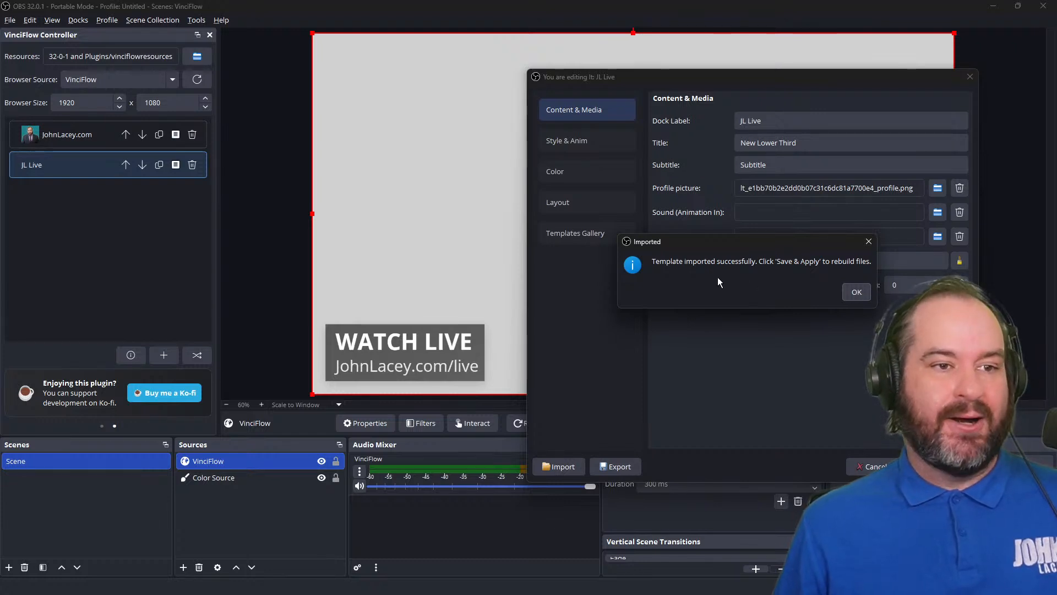
{"action": "left_click", "coordinate": [860, 296]}
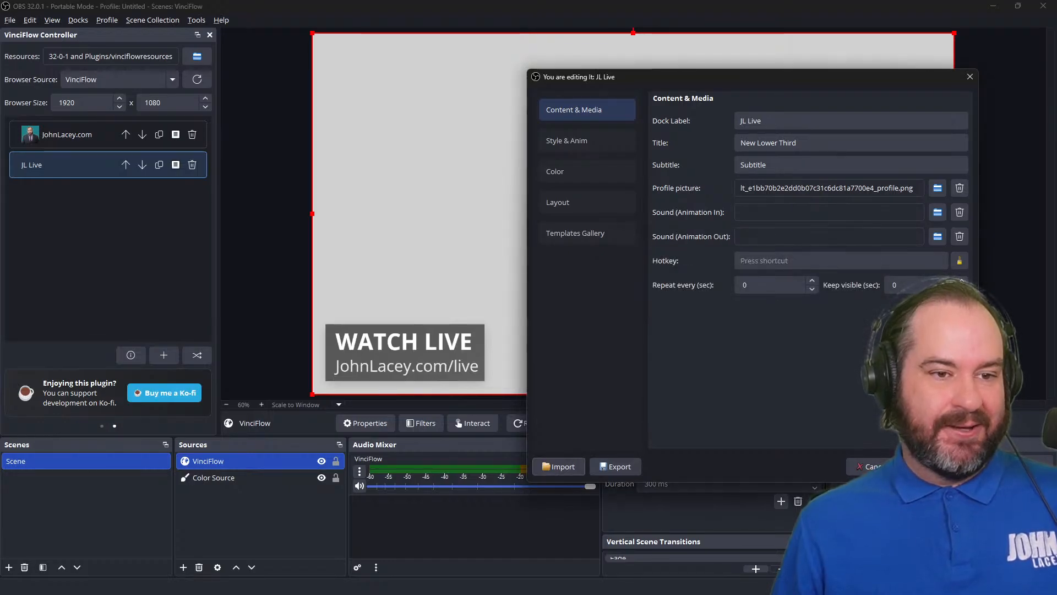
{"action": "left_click", "coordinate": [936, 467]}
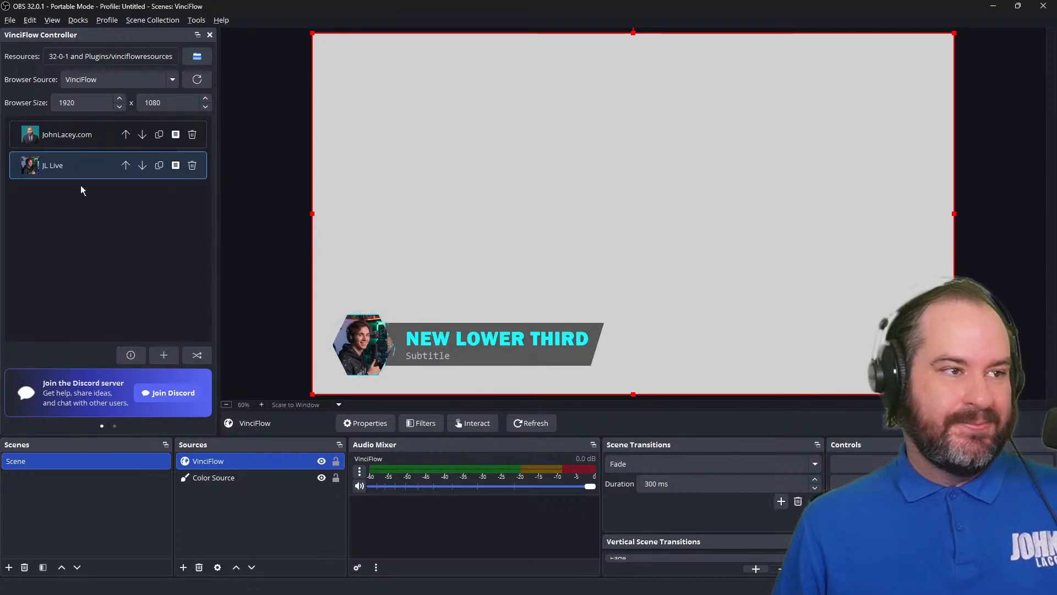
Set JL Live's title to "LIVE" and its subtitle to "JohnLacey.com/live", and save the lower third
{"action": "left_click", "coordinate": [175, 165]}
{"action": "left_click", "coordinate": [555, 138]}
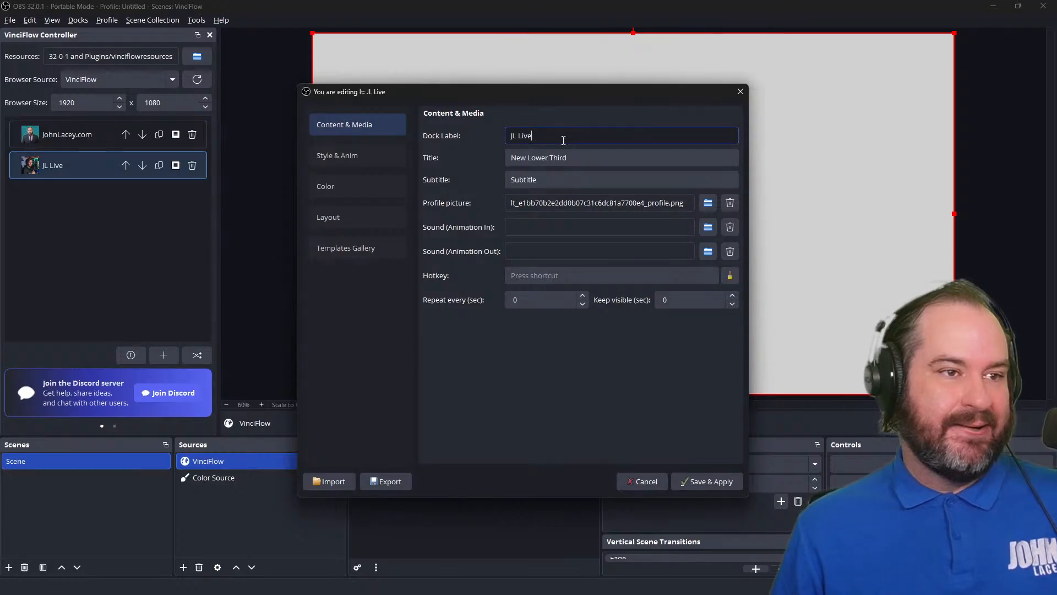
{"action": "left_click", "coordinate": [583, 154]}
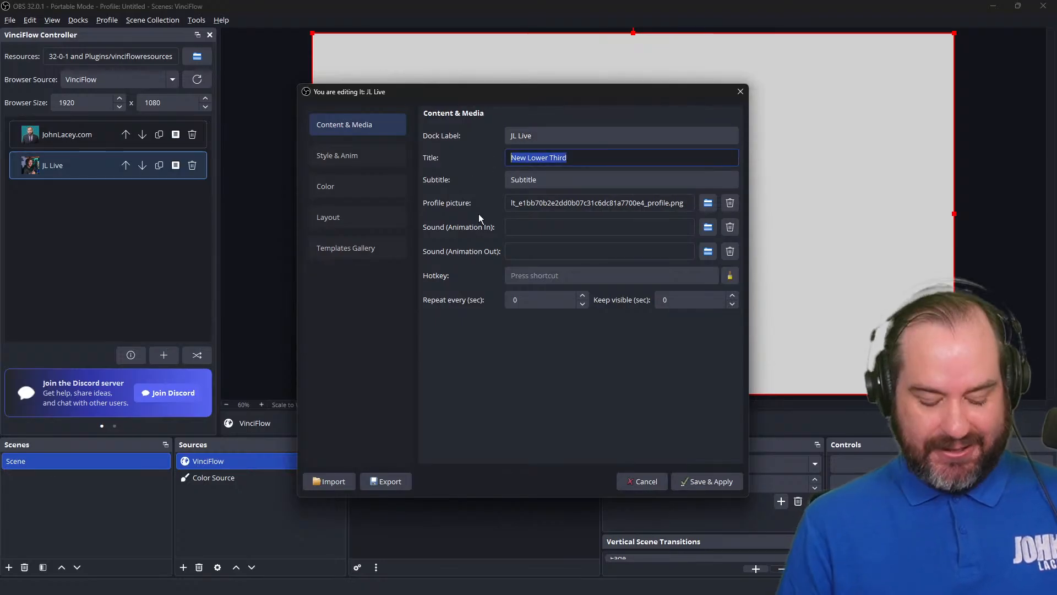
{"action": "type", "text": "LIVE"}
{"action": "key", "text": "Tab"}
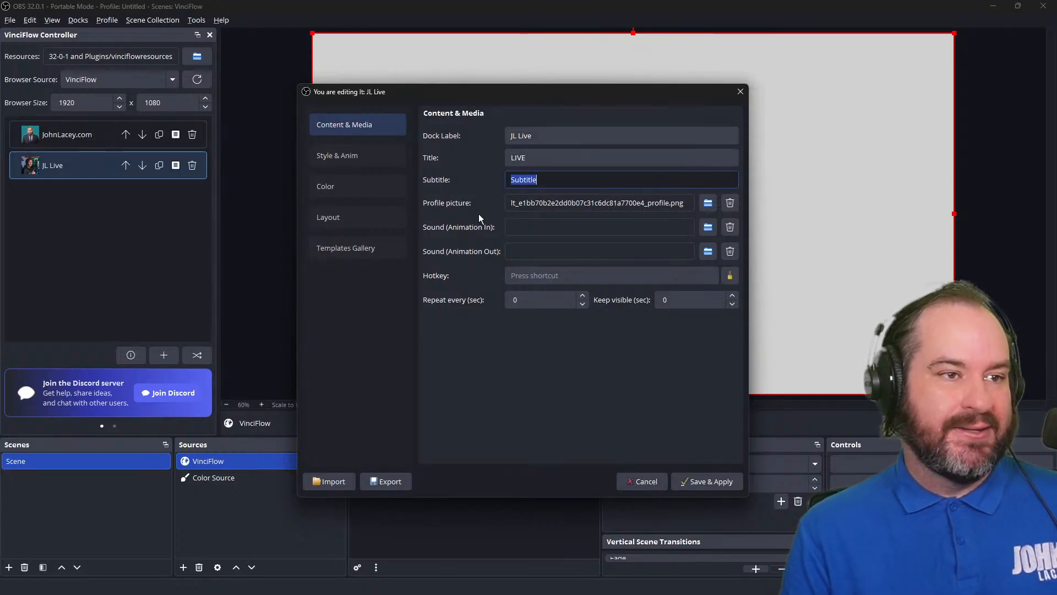
{"action": "type", "text": "JohnLacey.com/live"}
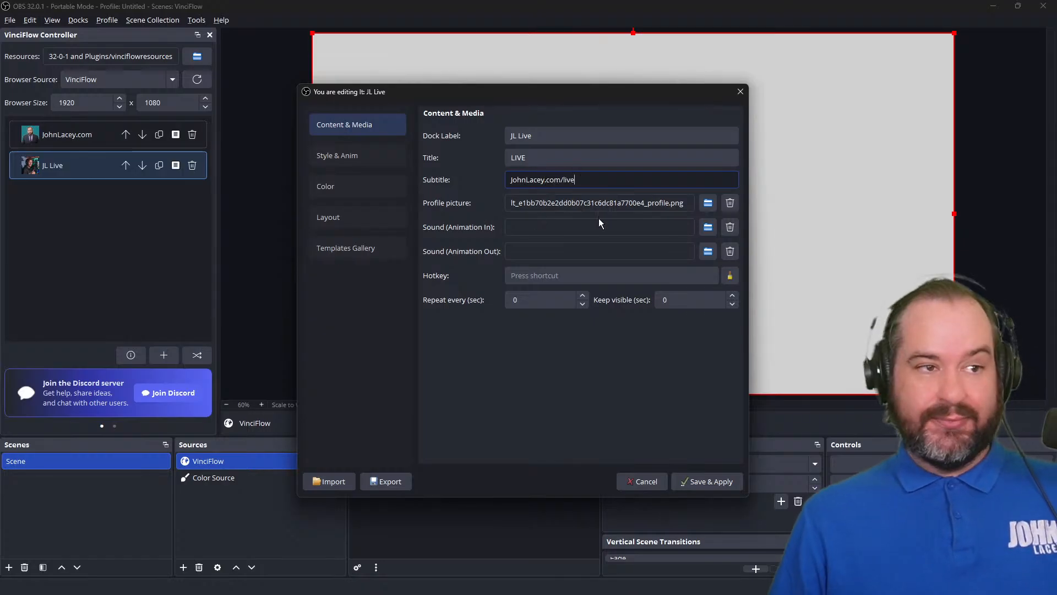
{"action": "left_click", "coordinate": [603, 204]}
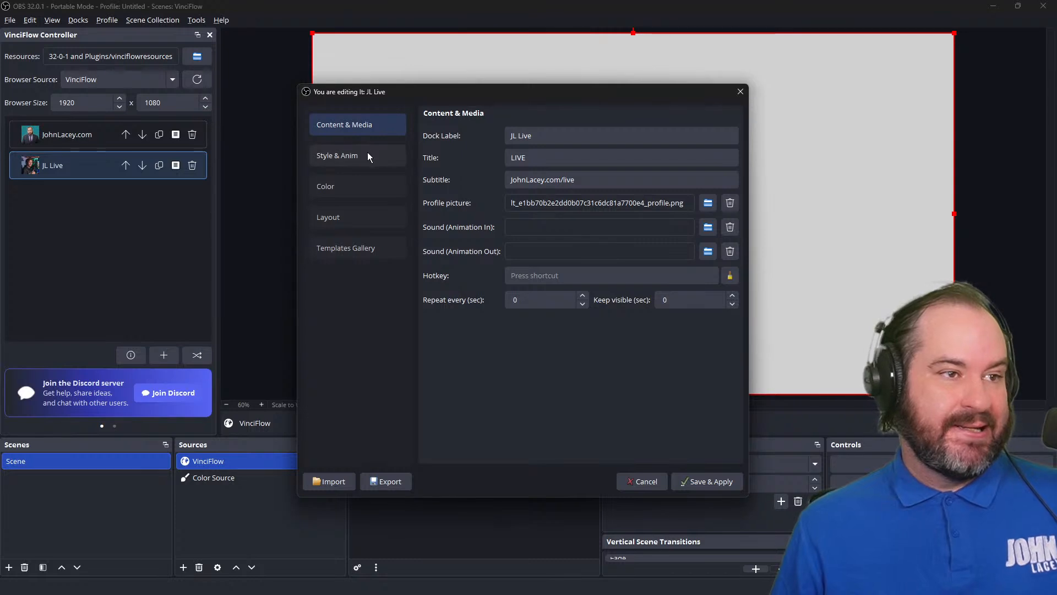
{"action": "left_click", "coordinate": [710, 481]}
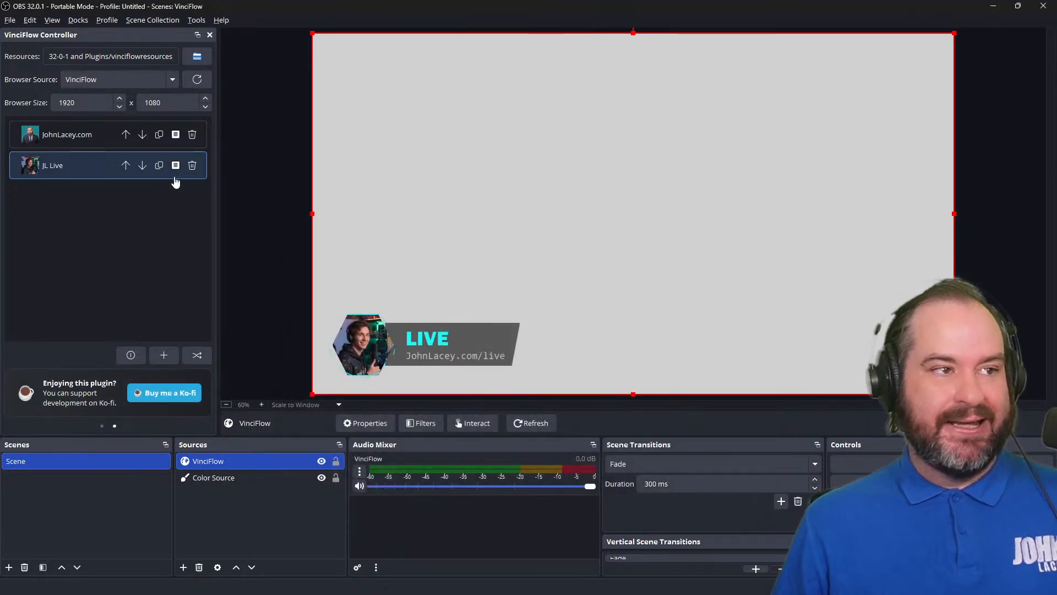
Show the JohnLacey.com lower third instead of JL Live and open its settings clear of the preview
{"action": "left_click", "coordinate": [81, 171]}
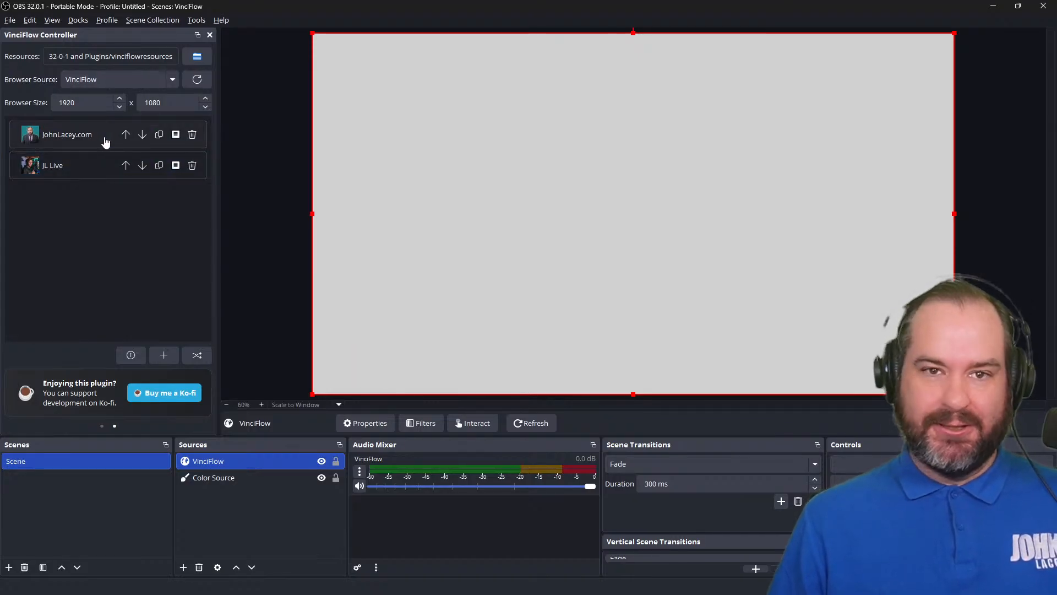
{"action": "left_click", "coordinate": [106, 142]}
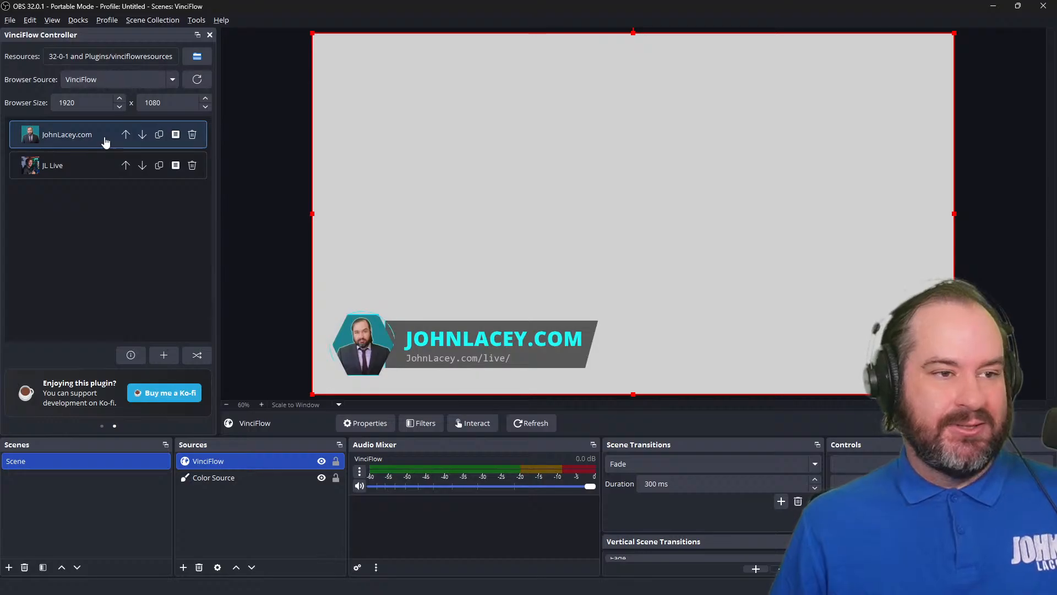
{"action": "left_click", "coordinate": [175, 135]}
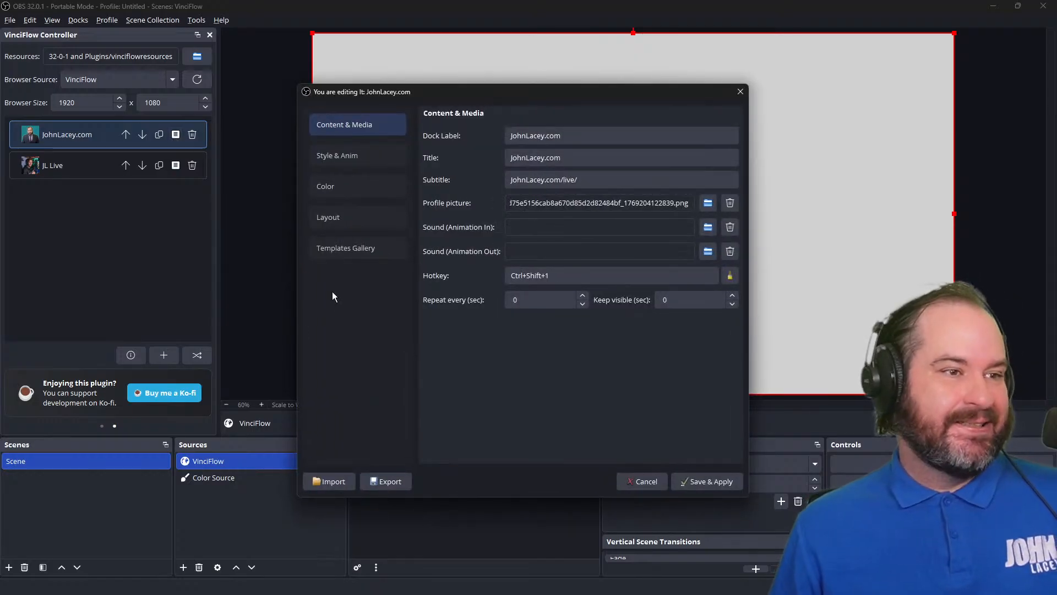
{"action": "left_click_drag", "start_coordinate": [617, 100], "coordinate": [917, 95]}
Examine the JohnLacey.com lower third's style and animation settings and its template's HTML and CSS code
{"action": "left_click", "coordinate": [678, 146]}
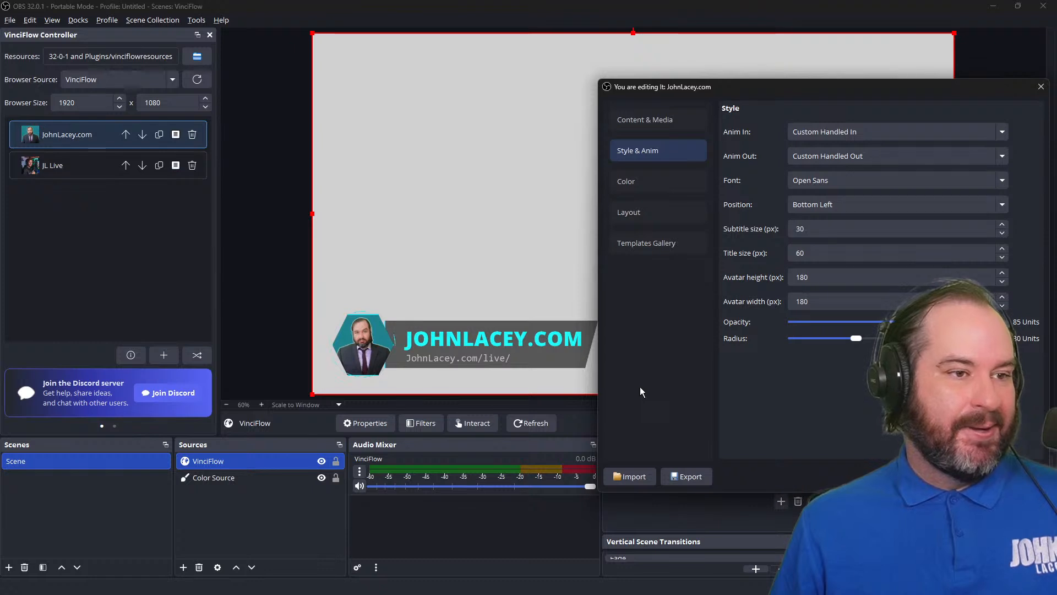
{"action": "left_click", "coordinate": [670, 245]}
{"action": "left_click", "coordinate": [670, 210]}
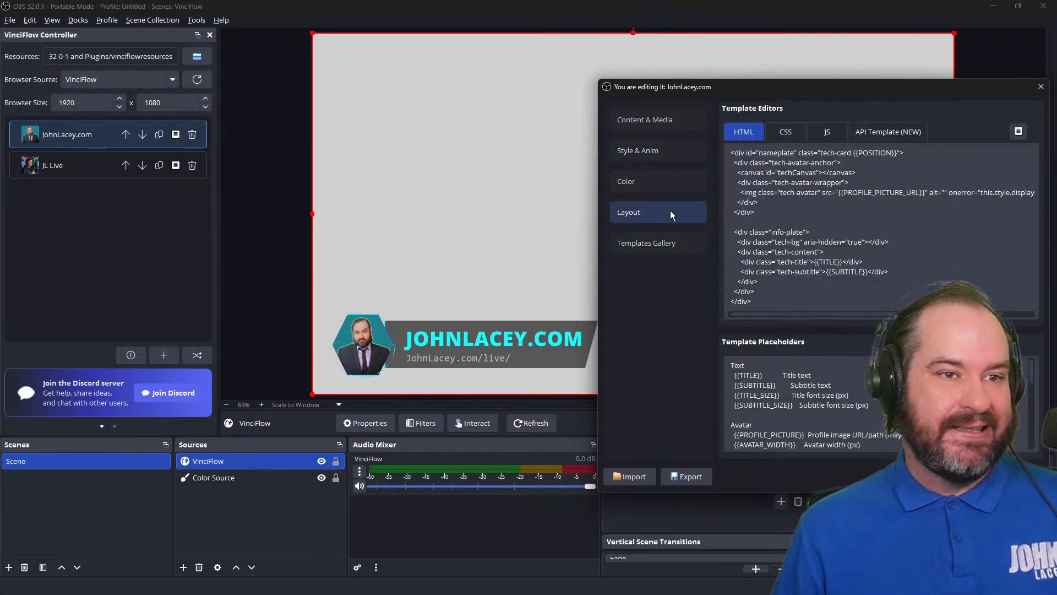
{"action": "left_click", "coordinate": [783, 131]}
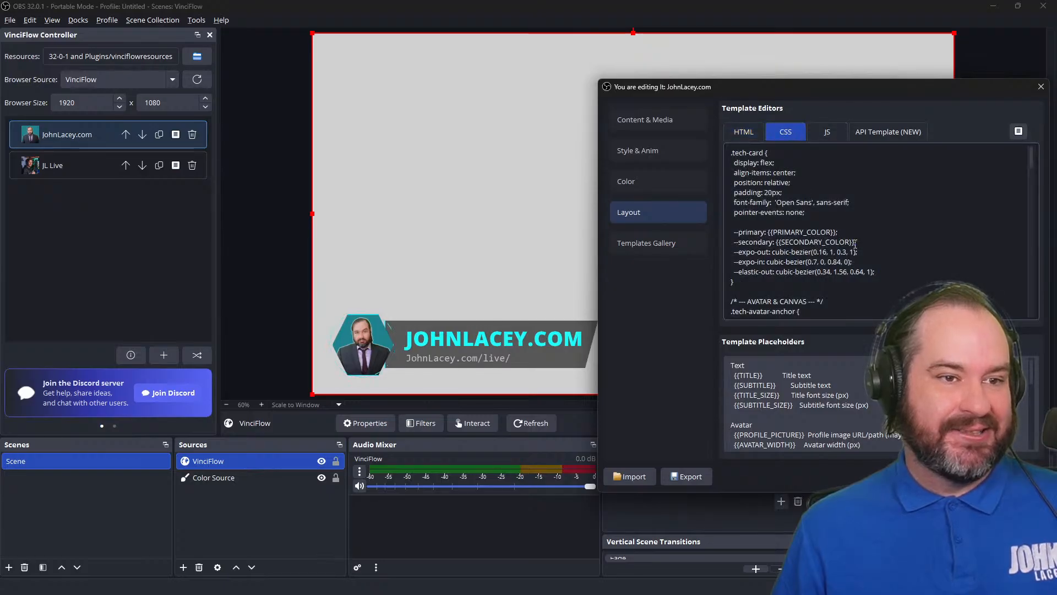
{"action": "scroll", "coordinate": [855, 242], "scroll_direction": "down", "scroll_amount": 2}
{"action": "scroll", "coordinate": [855, 243], "scroll_direction": "up", "scroll_amount": 2}
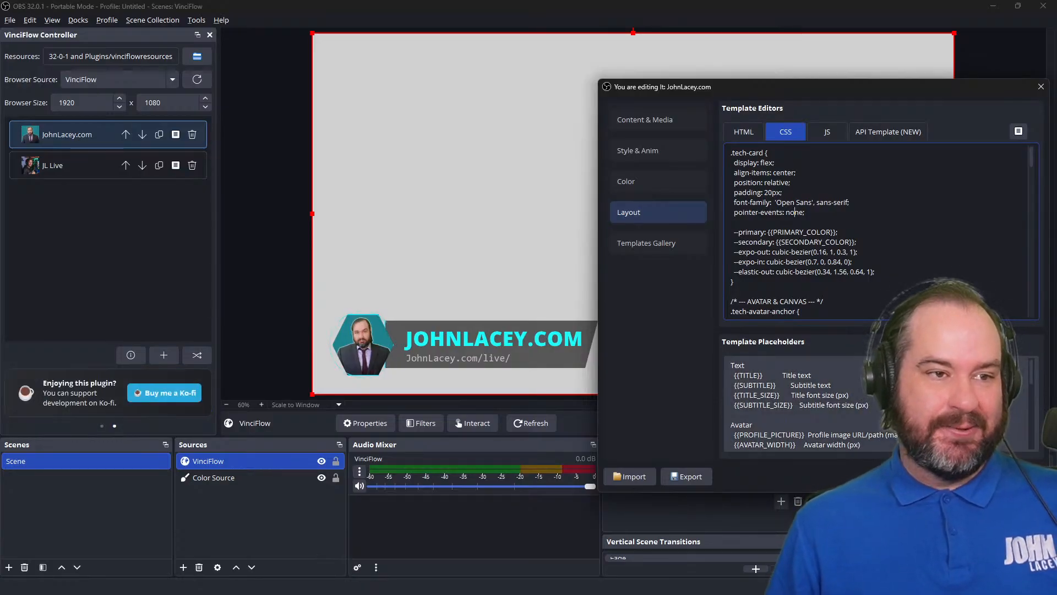
Close the open settings, duplicate the JohnLacey.com lower third and set the copy's dock label to "Newsletter"
{"action": "left_click", "coordinate": [1007, 473]}
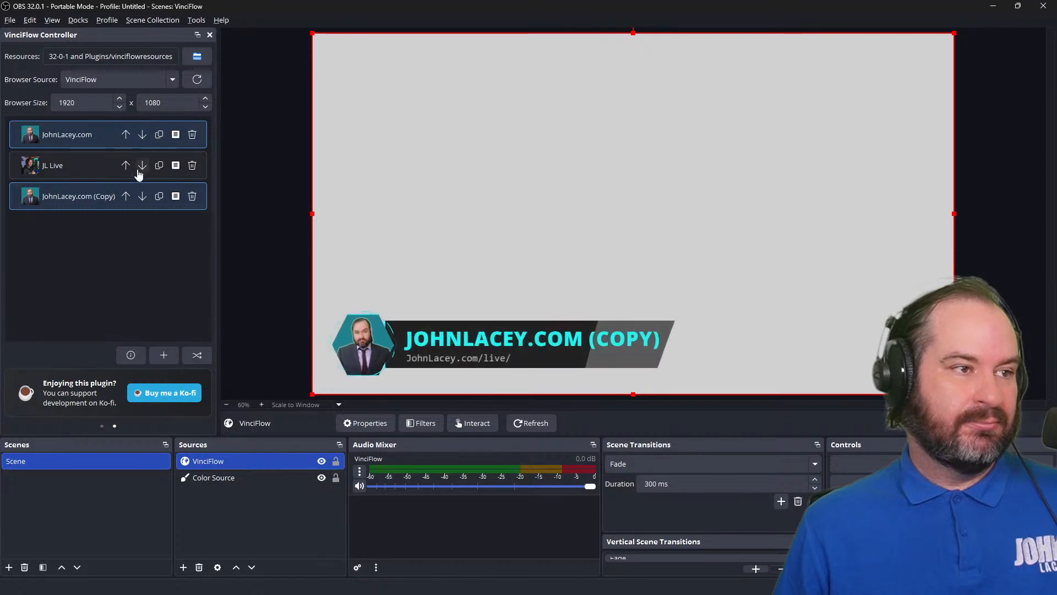
{"action": "left_click", "coordinate": [175, 196]}
{"action": "triple_click", "coordinate": [630, 130]}
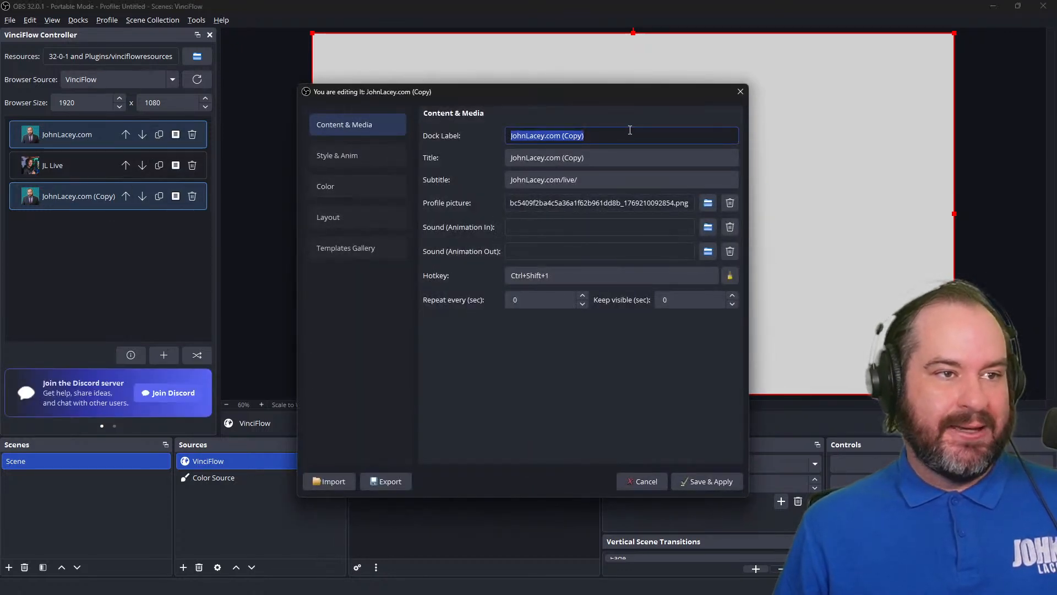
{"action": "type", "text": "e"}
{"action": "key", "text": "BackSpace"}
{"action": "type", "text": "Newsletter"}
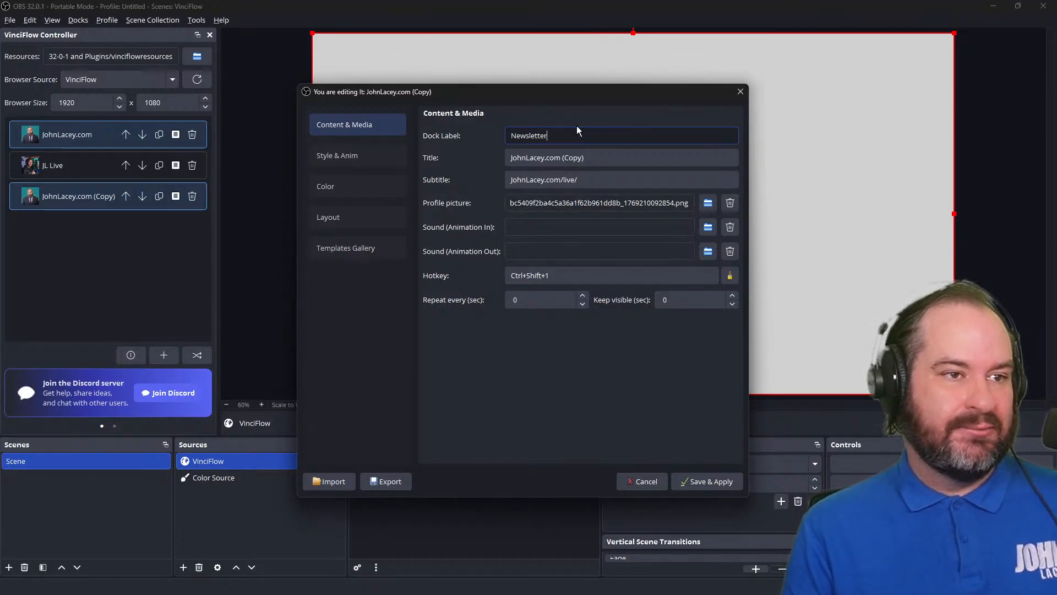
Set the duplicated lower third's title to "Learn Livestreaming Newsletter"
{"action": "key", "text": "Tab"}
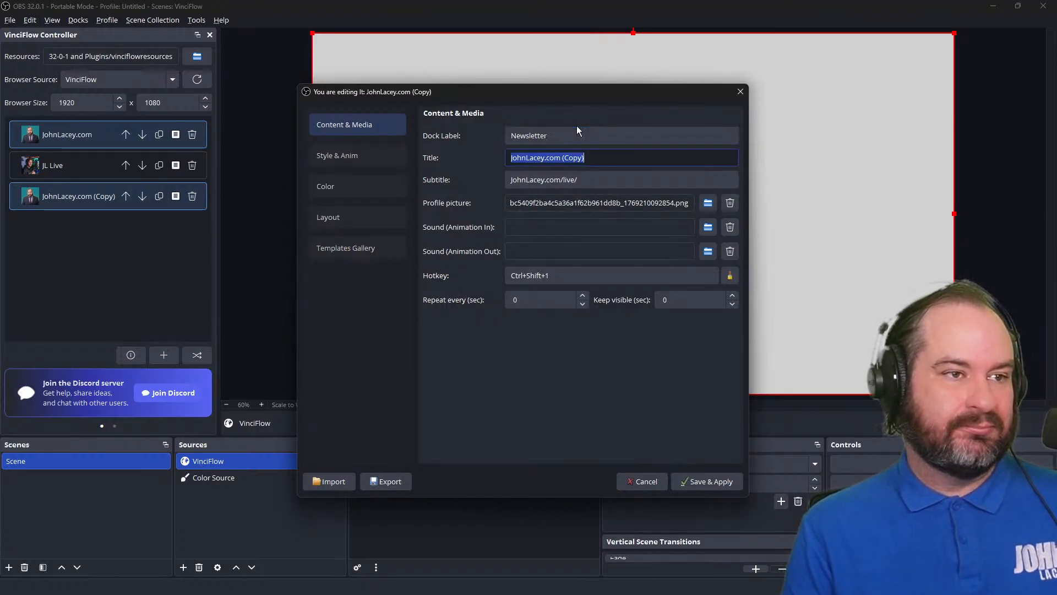
{"action": "type", "text": "Learn Livest"}
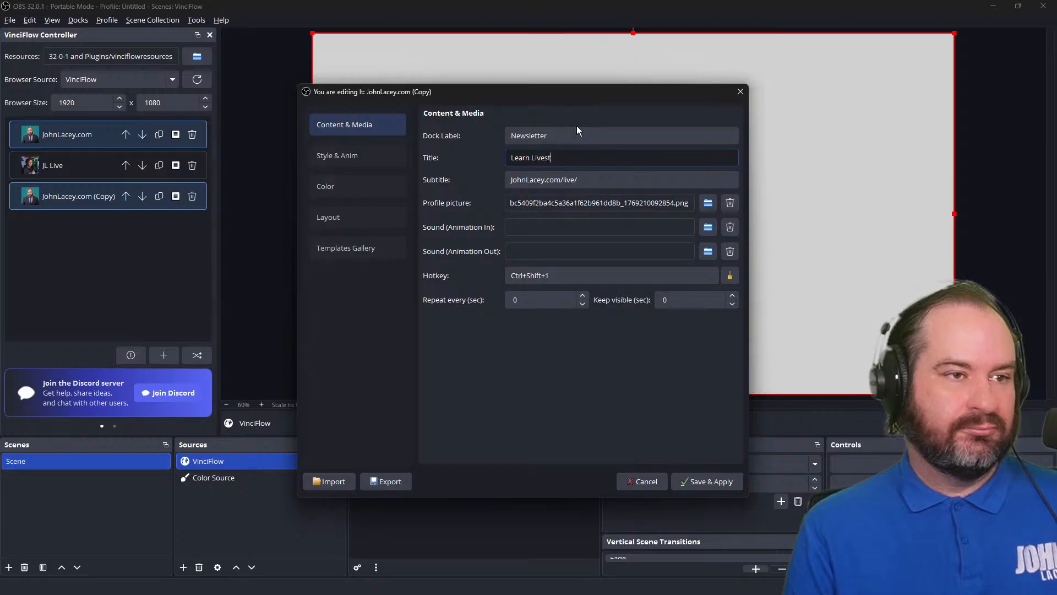
{"action": "type", "text": "reaming New"}
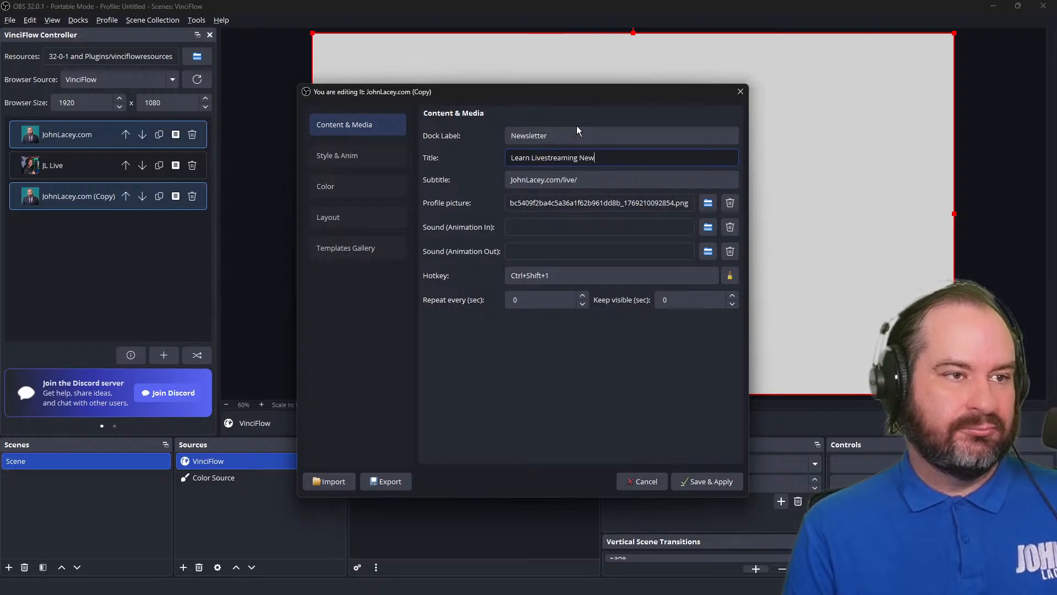
{"action": "type", "text": "sletter"}
Change the duplicated lower third's subtitle to "JohnLacey.com/news", and save and apply it
{"action": "key", "text": "Tab"}
{"action": "key", "text": "End"}
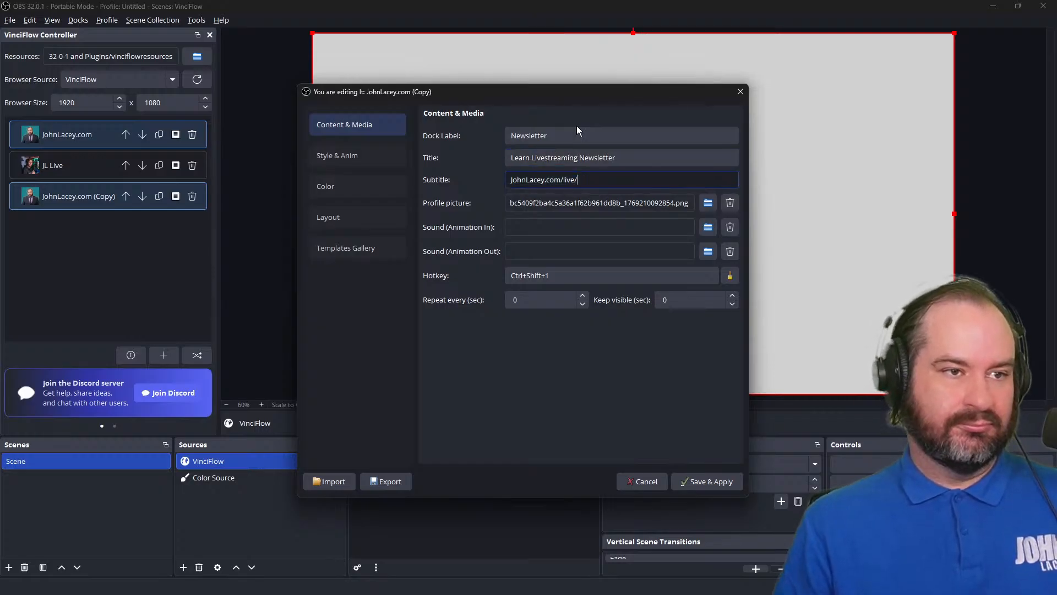
{"action": "key", "text": "BackSpace"}
{"action": "key", "text": "BackSpace"}
{"action": "key", "text": "BackSpace"}
{"action": "key", "text": "BackSpace"}
{"action": "key", "text": "BackSpace"}
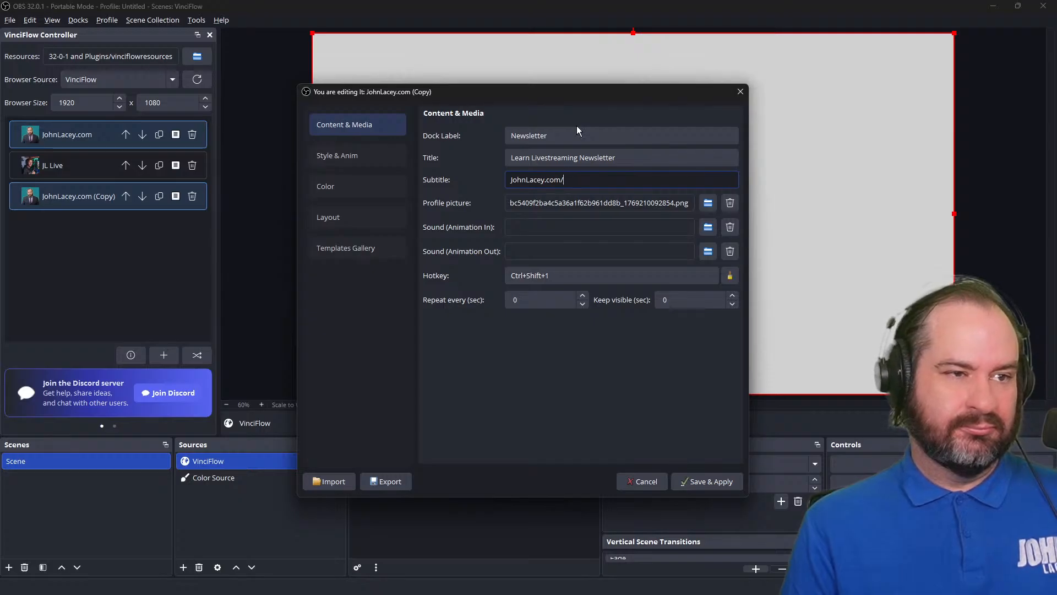
{"action": "type", "text": "news"}
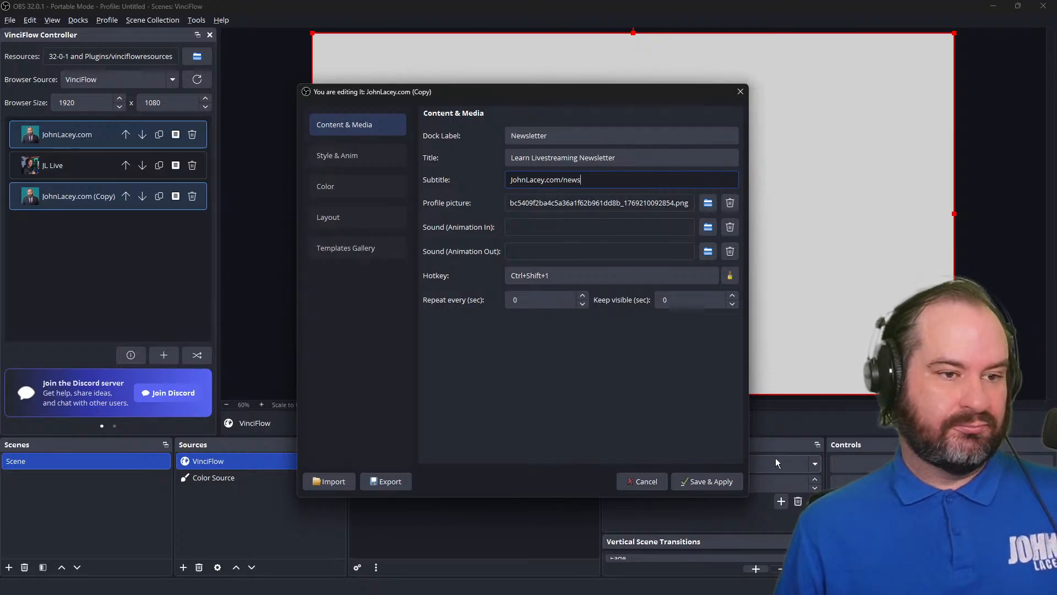
{"action": "left_click", "coordinate": [715, 481]}
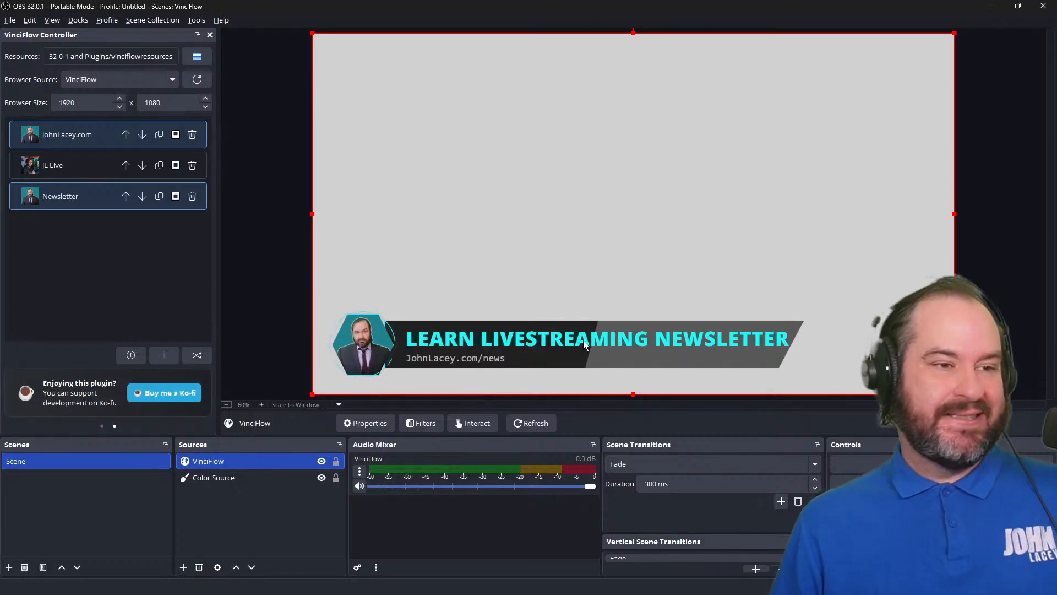
Review the Newsletter lower third's color settings and close them without changes
{"action": "left_click", "coordinate": [175, 197]}
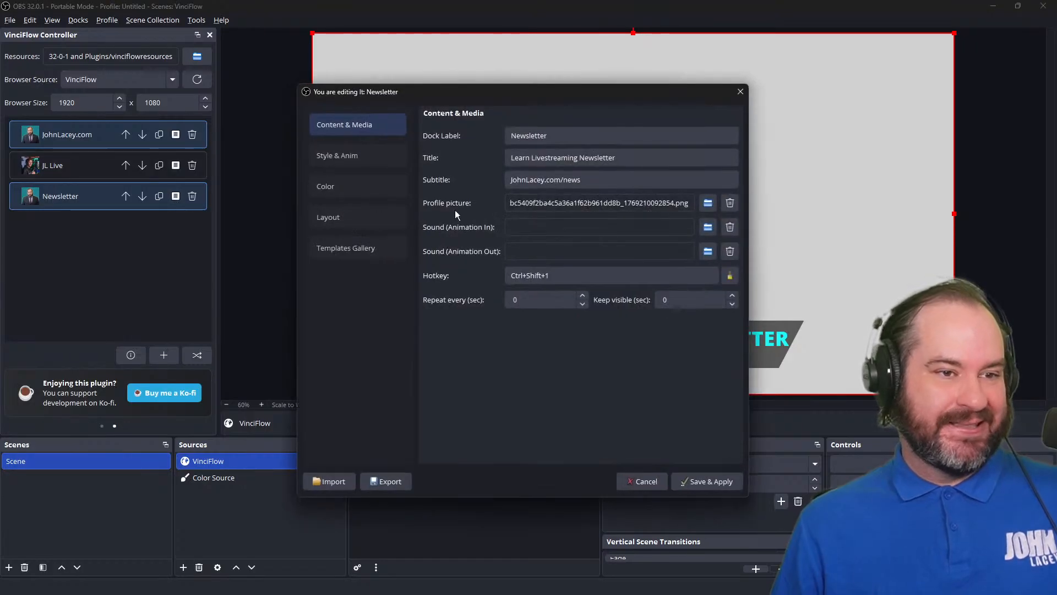
{"action": "left_click", "coordinate": [356, 186]}
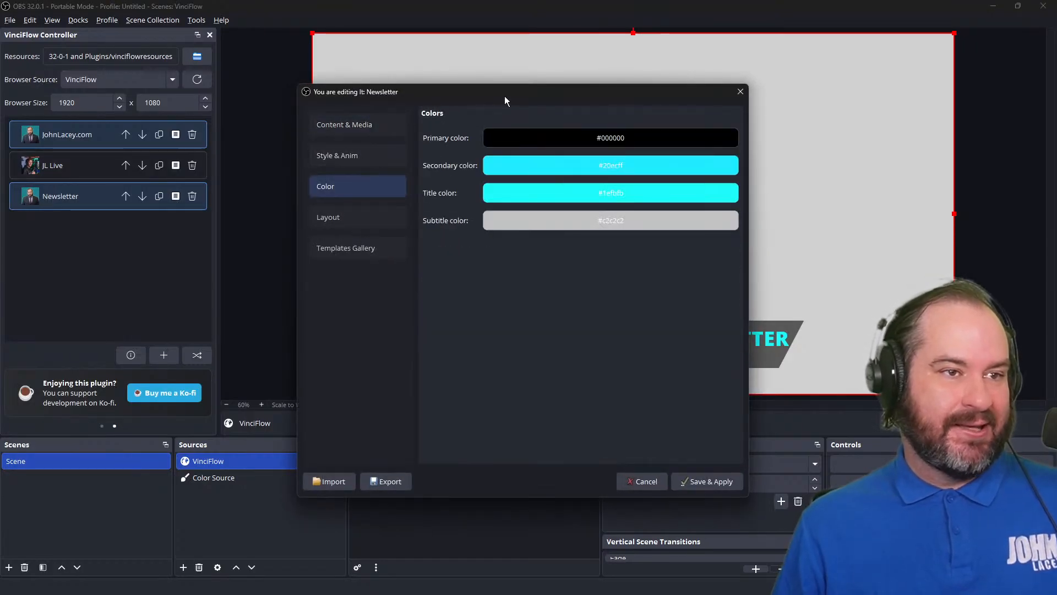
{"action": "left_click_drag", "start_coordinate": [534, 94], "coordinate": [435, 126]}
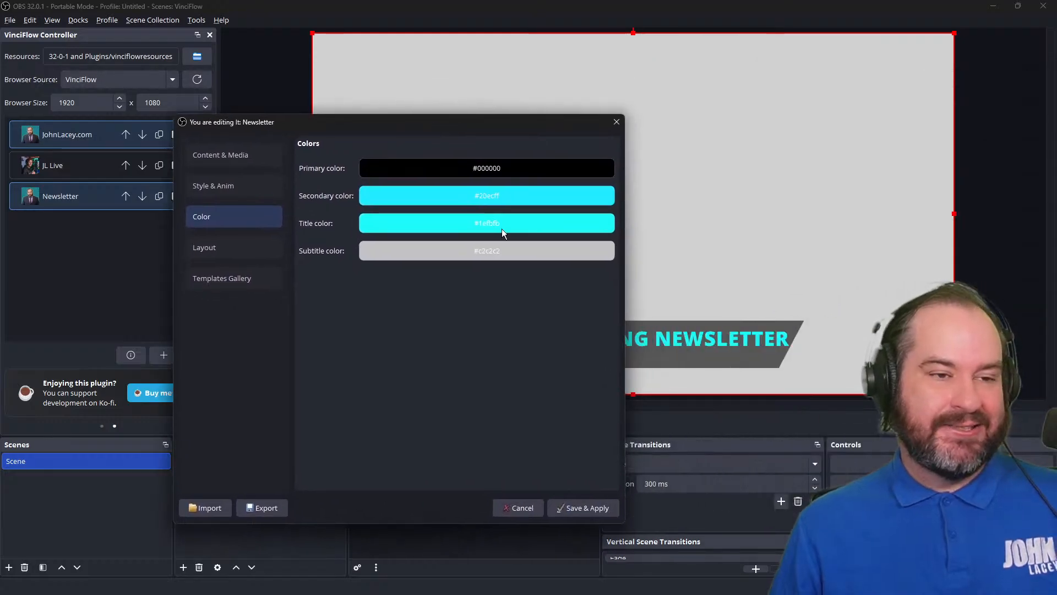
{"action": "left_click", "coordinate": [618, 119]}
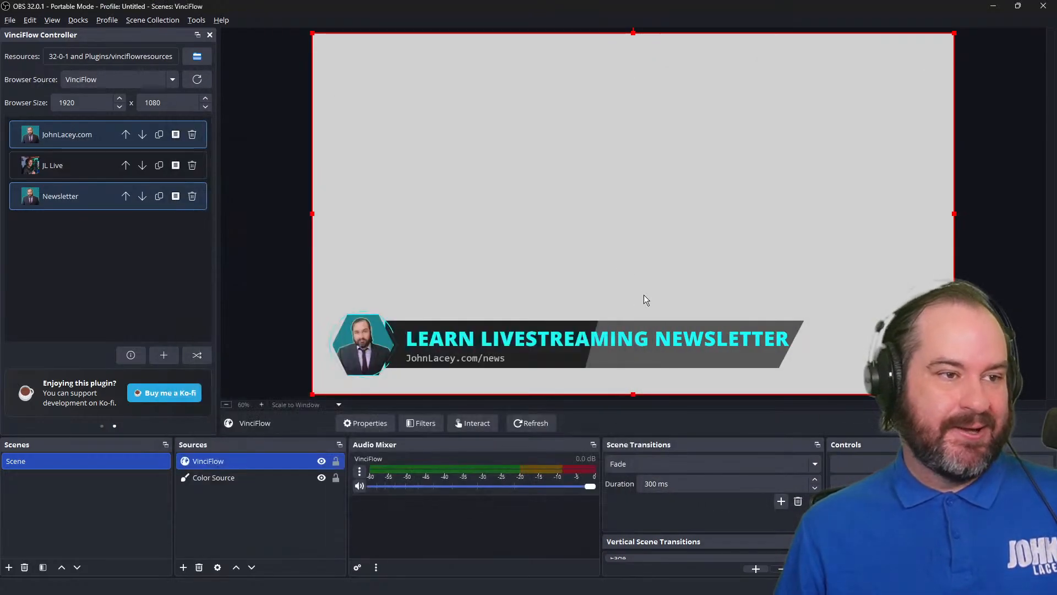
Shorten the Newsletter lower third's title to "Newsletter" and save and apply it
{"action": "left_click", "coordinate": [175, 197]}
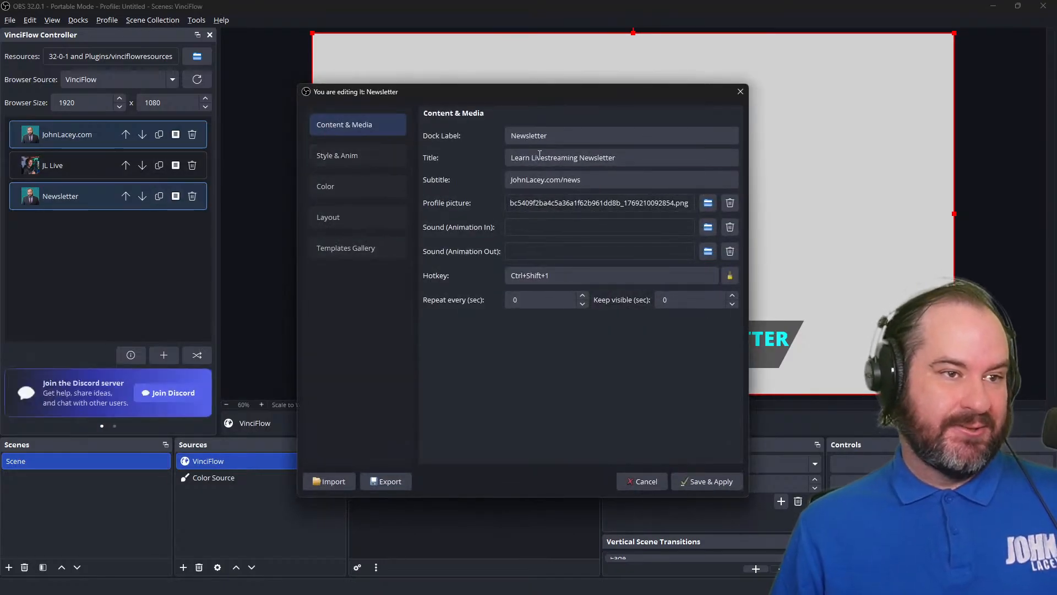
{"action": "left_click", "coordinate": [579, 158]}
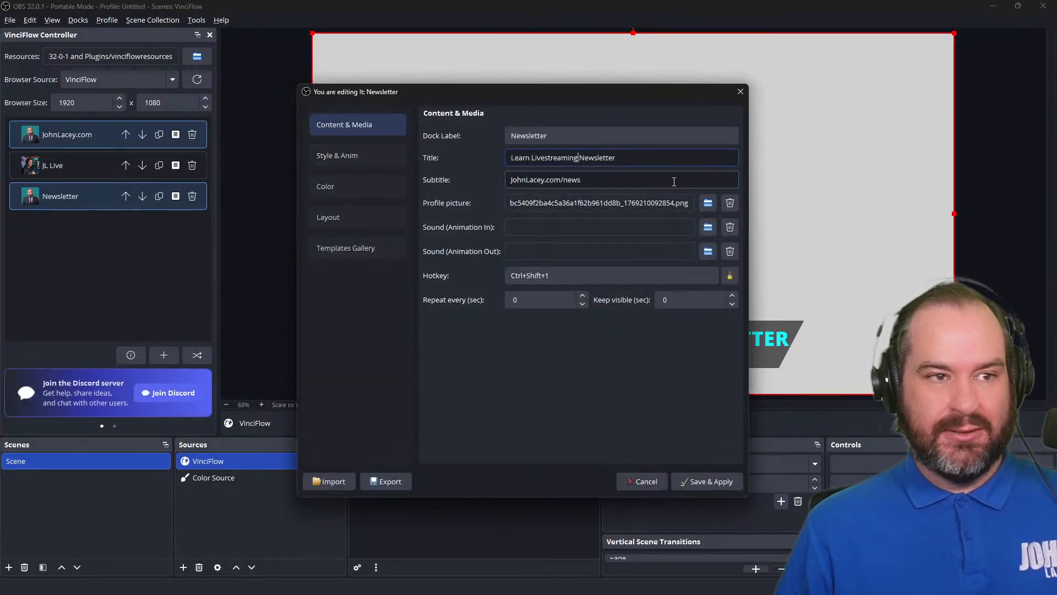
{"action": "key", "text": "shift+Left"}
{"action": "key", "text": "shift+Left"}
{"action": "key", "text": "shift+Left"}
{"action": "key", "text": "shift+Left"}
{"action": "key", "text": "shift+Left"}
{"action": "key", "text": "shift+Left"}
{"action": "key", "text": "shift+Left"}
{"action": "key", "text": "shift+Left"}
{"action": "key", "text": "shift+Left"}
{"action": "key", "text": "shift+Left"}
{"action": "key", "text": "shift+Left"}
{"action": "key", "text": "shift+Left"}
{"action": "key", "text": "shift+Left"}
{"action": "key", "text": "shift+Left"}
{"action": "key", "text": "shift+Left"}
{"action": "key", "text": "shift+Left"}
{"action": "key", "text": "shift+Left"}
{"action": "key", "text": "shift+Left"}
{"action": "key", "text": "shift+Left"}
{"action": "key", "text": "shift+Left"}
{"action": "key", "text": "BackSpace"}
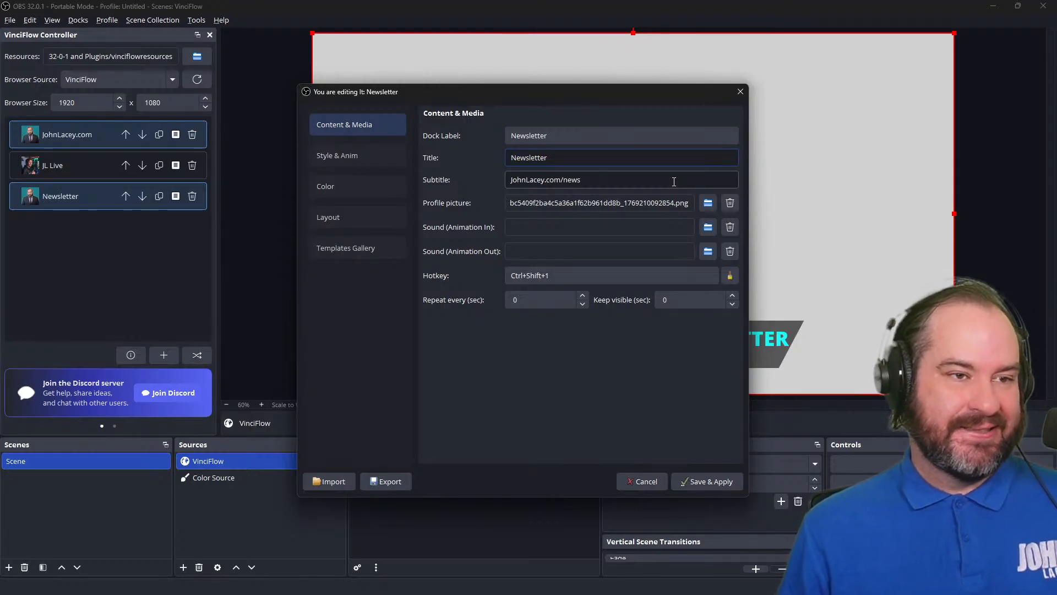
{"action": "left_click", "coordinate": [728, 480]}
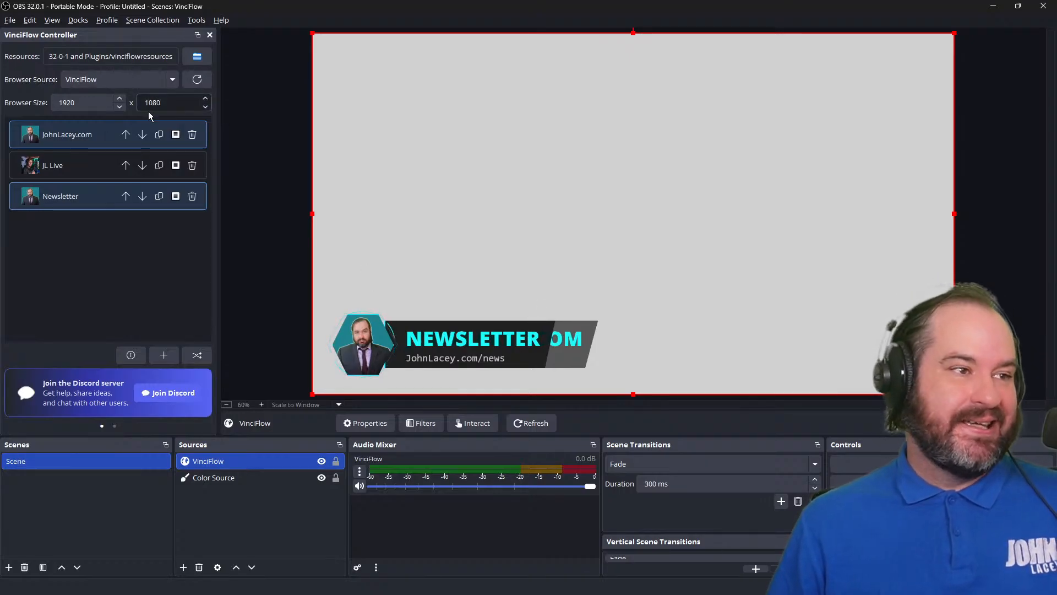
Hide the JohnLacey.com and Newsletter lower thirds, and show and hide each one separately to preview its animation
{"action": "left_click", "coordinate": [94, 138]}
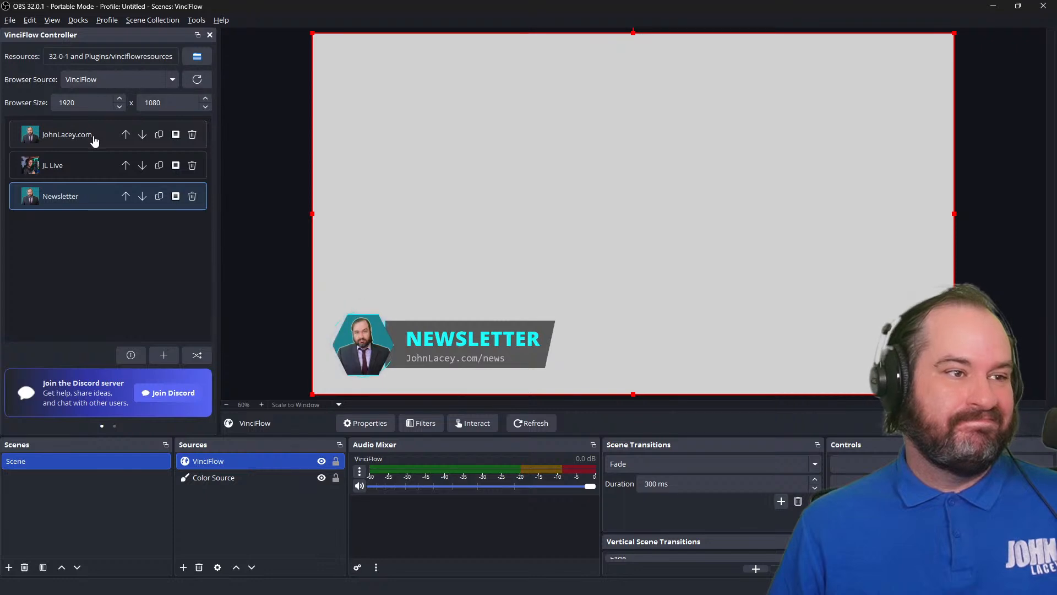
{"action": "left_click", "coordinate": [97, 201]}
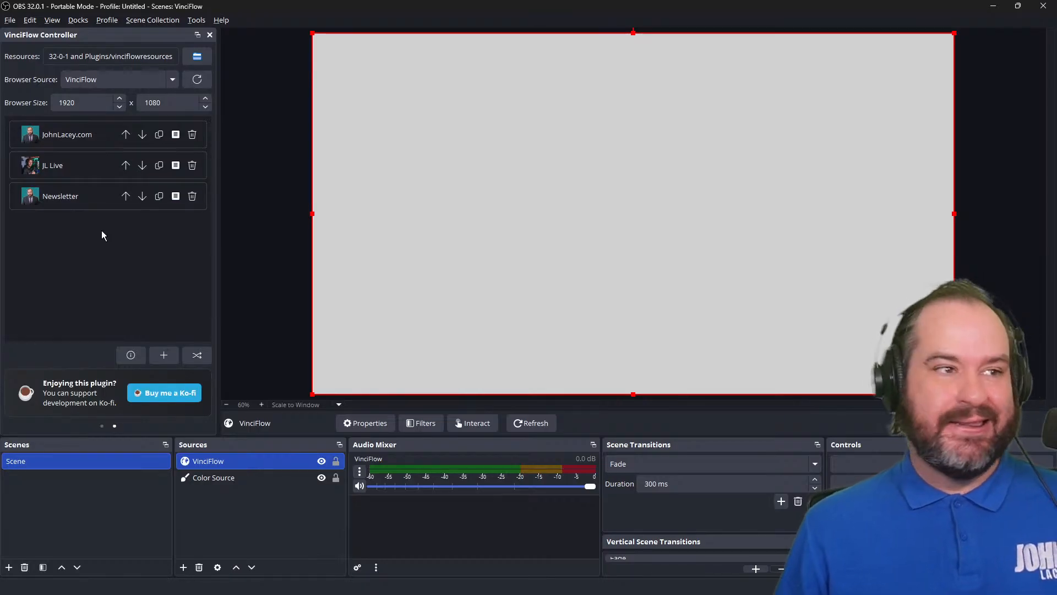
{"action": "left_click", "coordinate": [103, 139]}
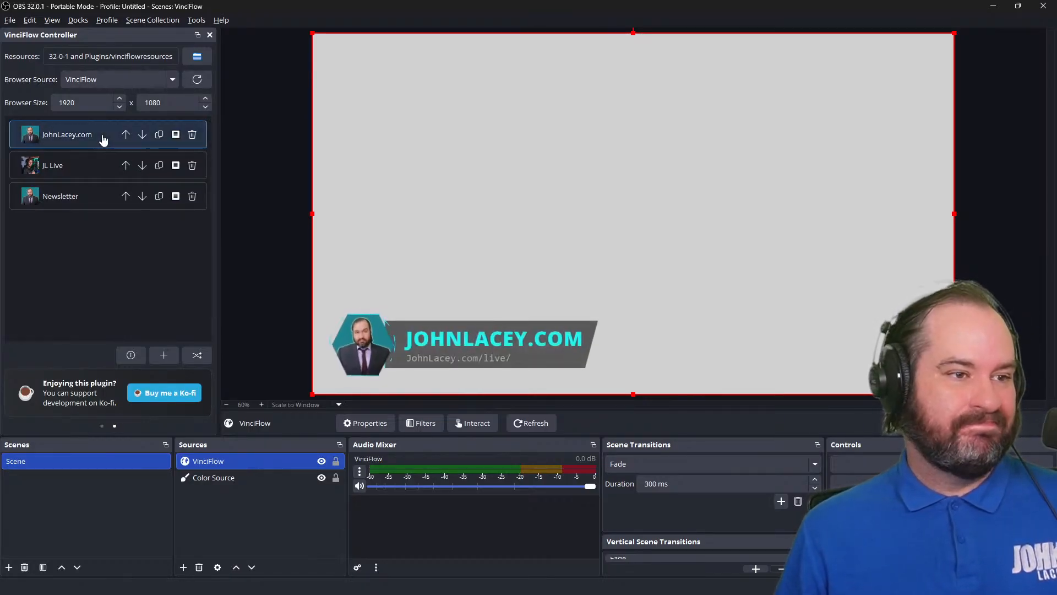
{"action": "left_click", "coordinate": [103, 138]}
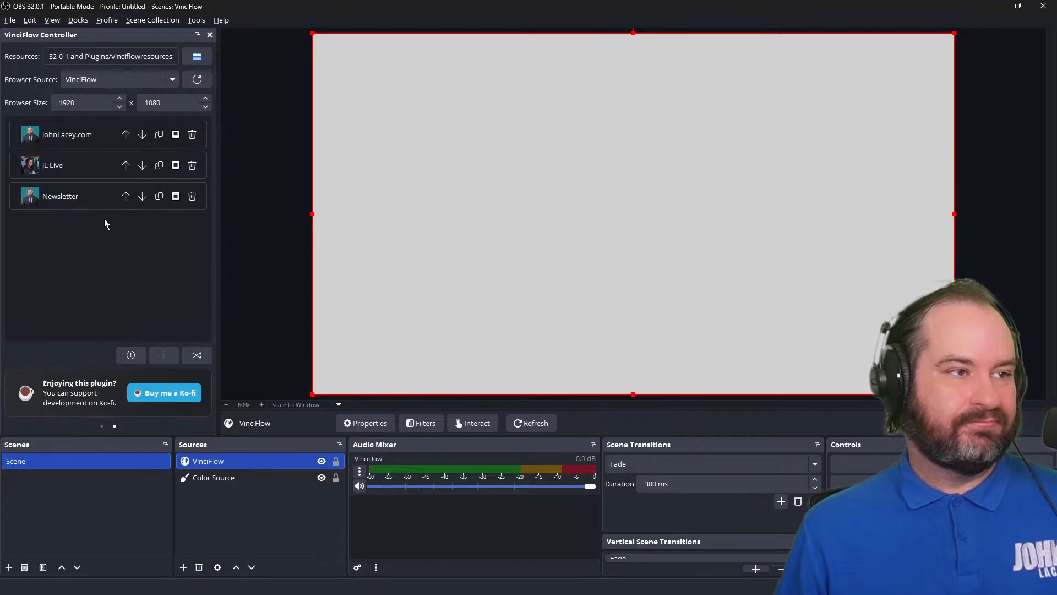
{"action": "left_click", "coordinate": [101, 203]}
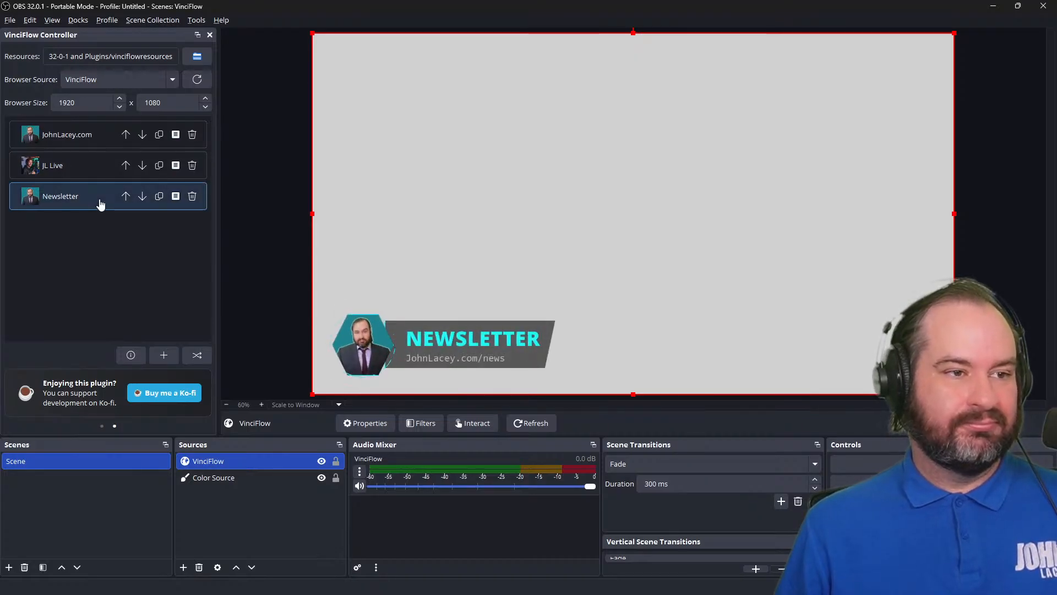
{"action": "left_click", "coordinate": [100, 204]}
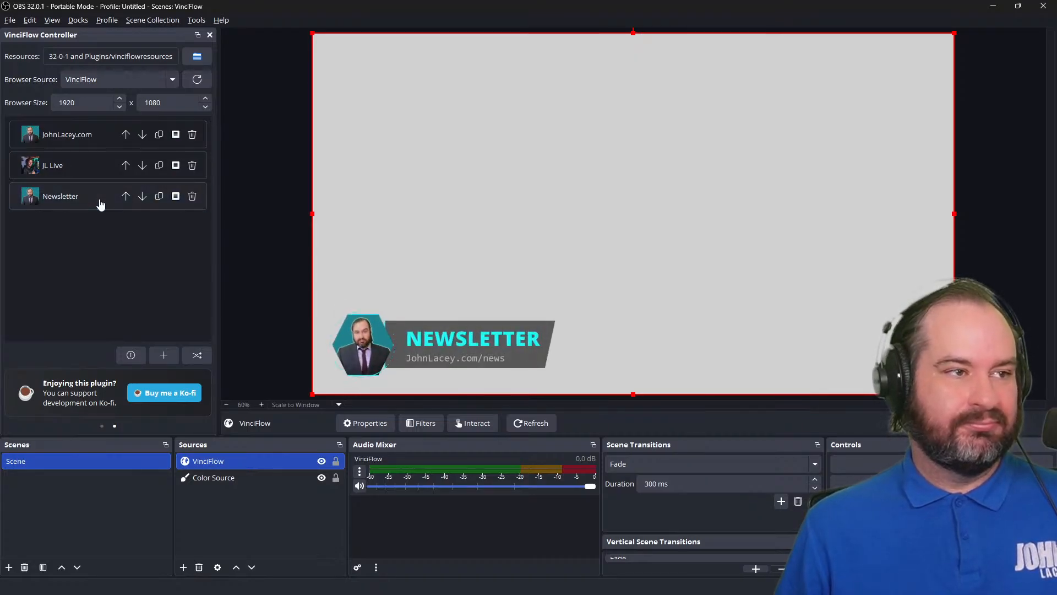
Assign Ctrl+Shift+9 as the Newsletter lower third's hotkey, save it, and test it by showing and hiding the lower third
{"action": "left_click", "coordinate": [175, 197]}
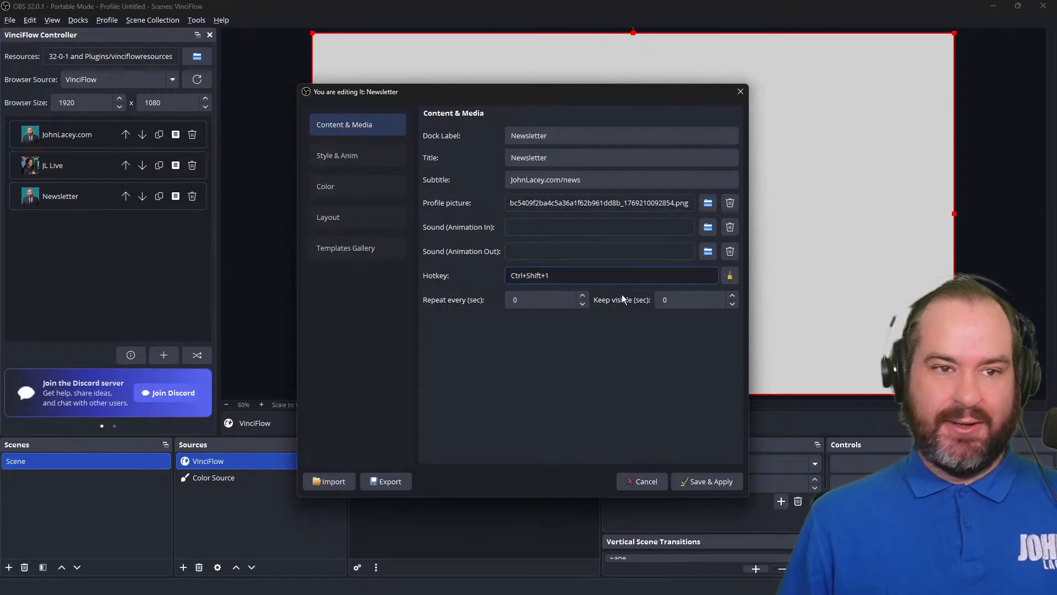
{"action": "left_click_drag", "start_coordinate": [609, 275], "coordinate": [483, 280]}
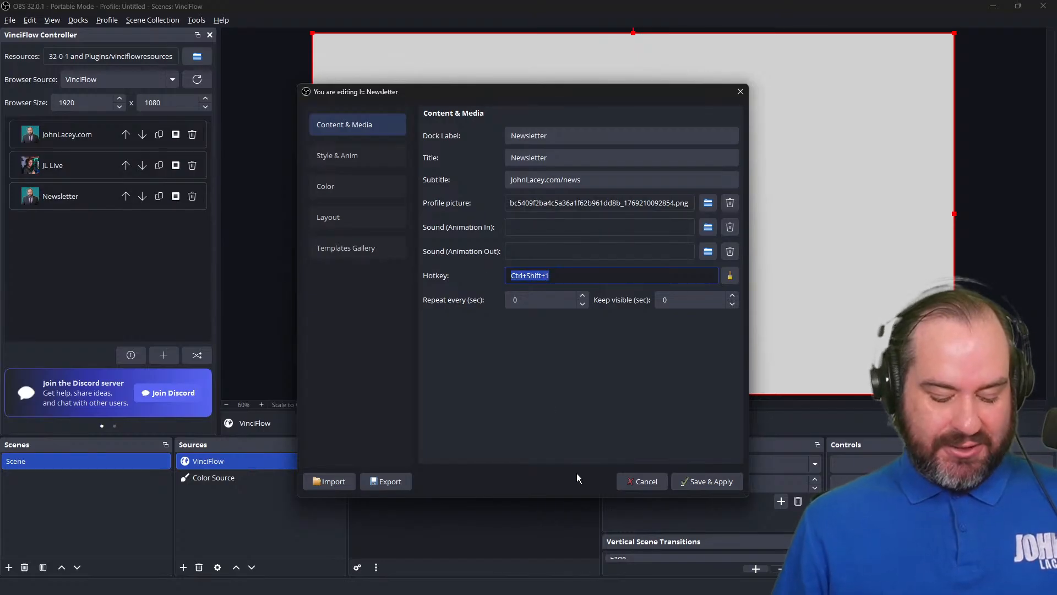
{"action": "key", "text": "BackSpace"}
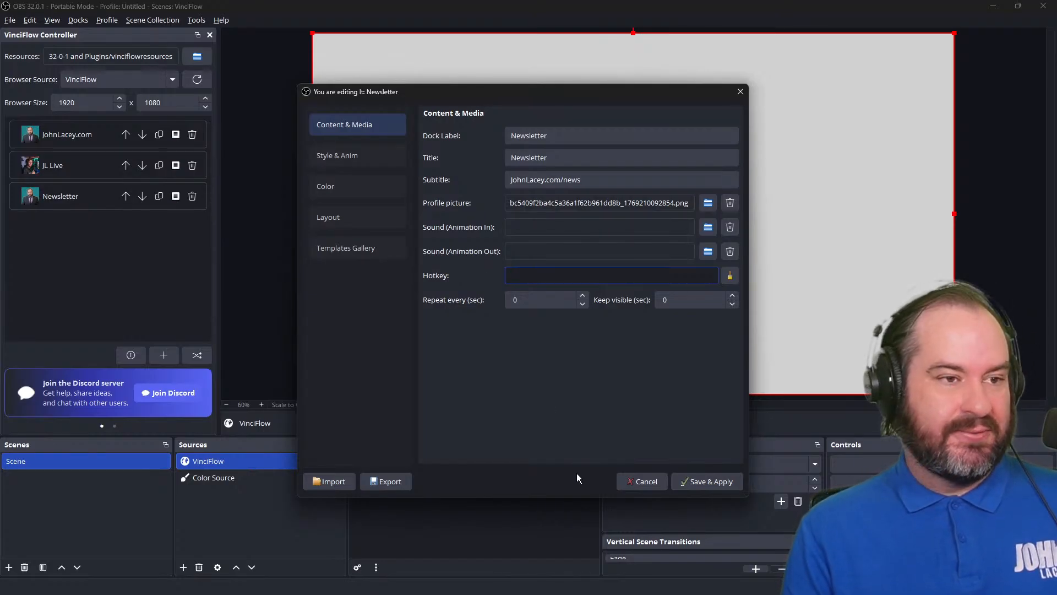
{"action": "key", "text": "ctrl+shift+9"}
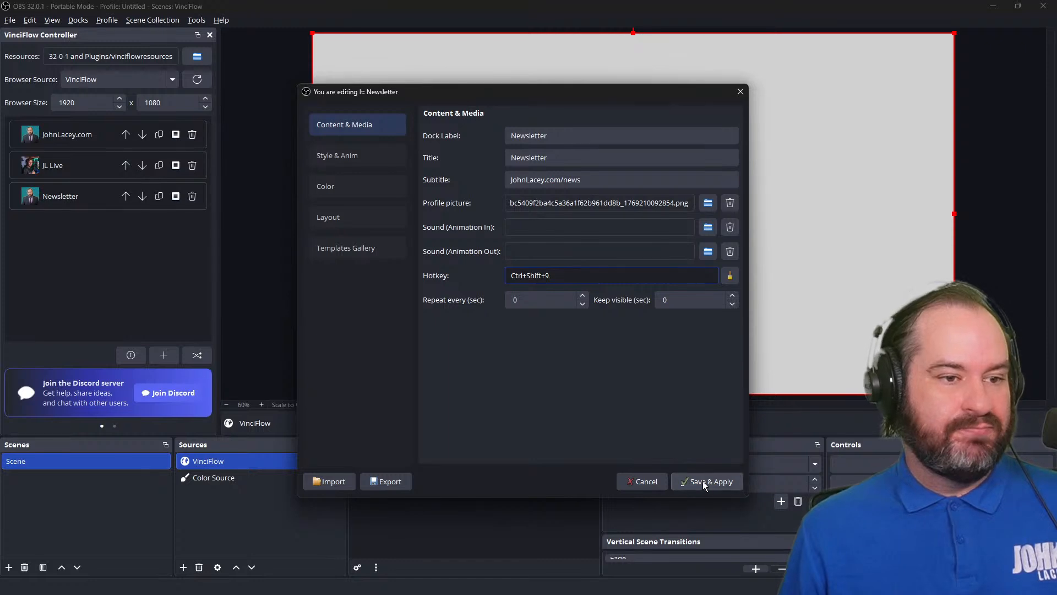
{"action": "left_click", "coordinate": [705, 482]}
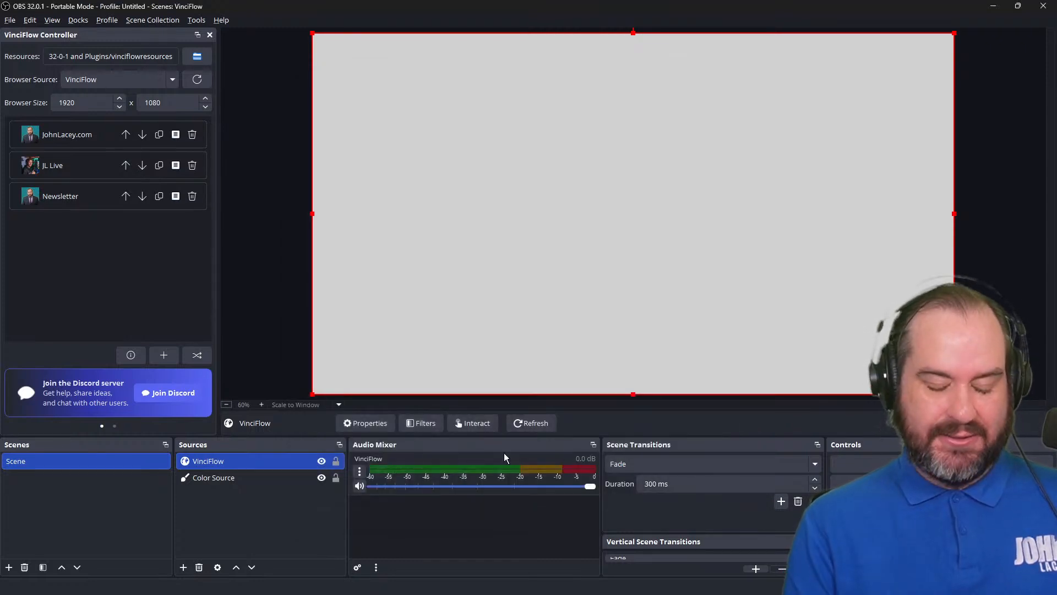
{"action": "key", "text": "ctrl+shift+9"}
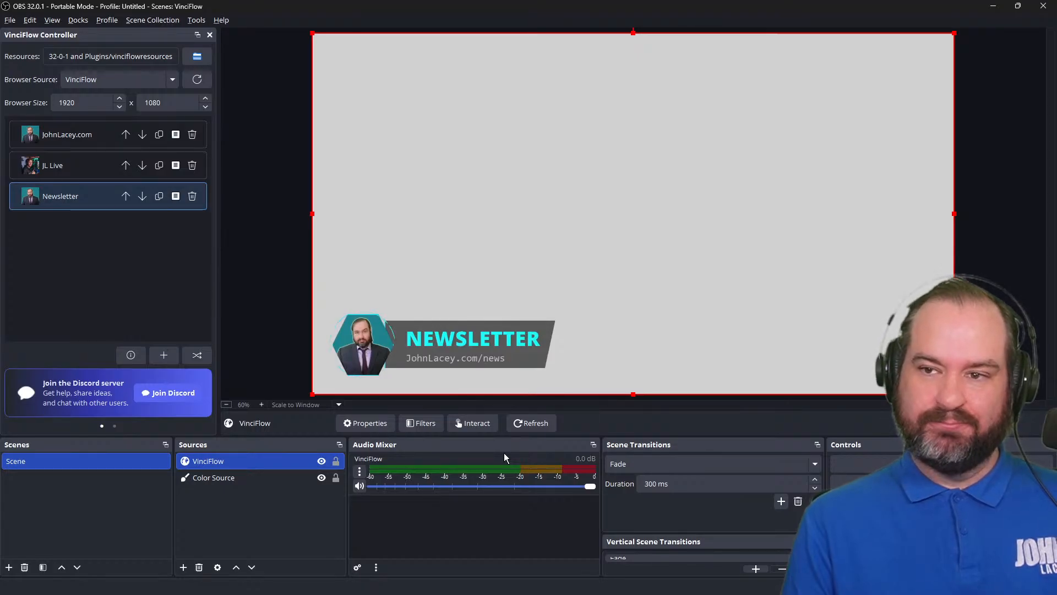
{"action": "key", "text": "ctrl+shift+9"}
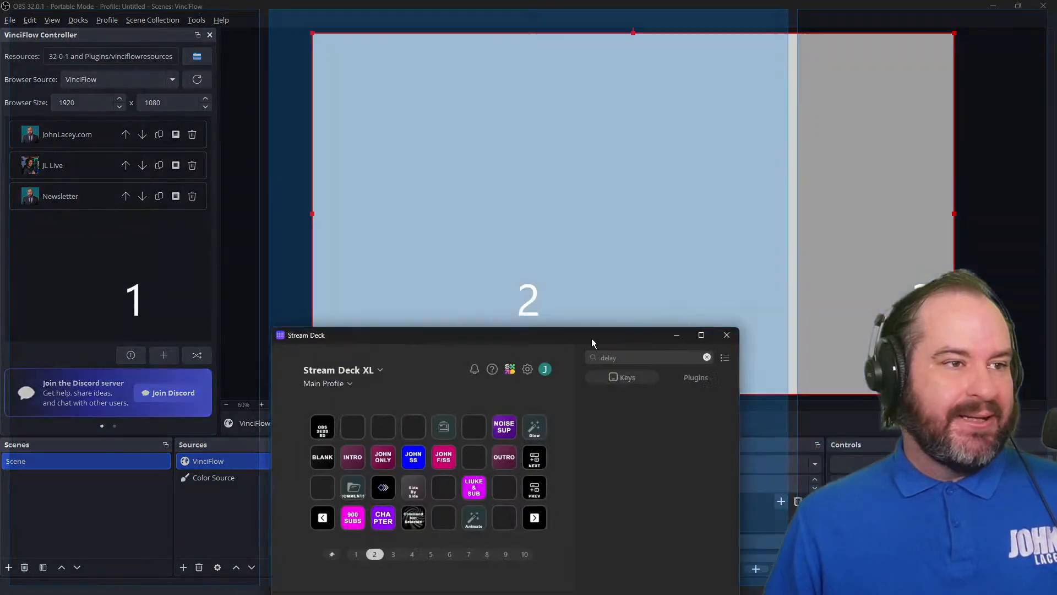
In Stream Deck, clear the action search, add a System Hotkey action to the empty key beside PREV and title it "NEWS"
{"action": "left_click_drag", "start_coordinate": [591, 338], "coordinate": [567, 168]}
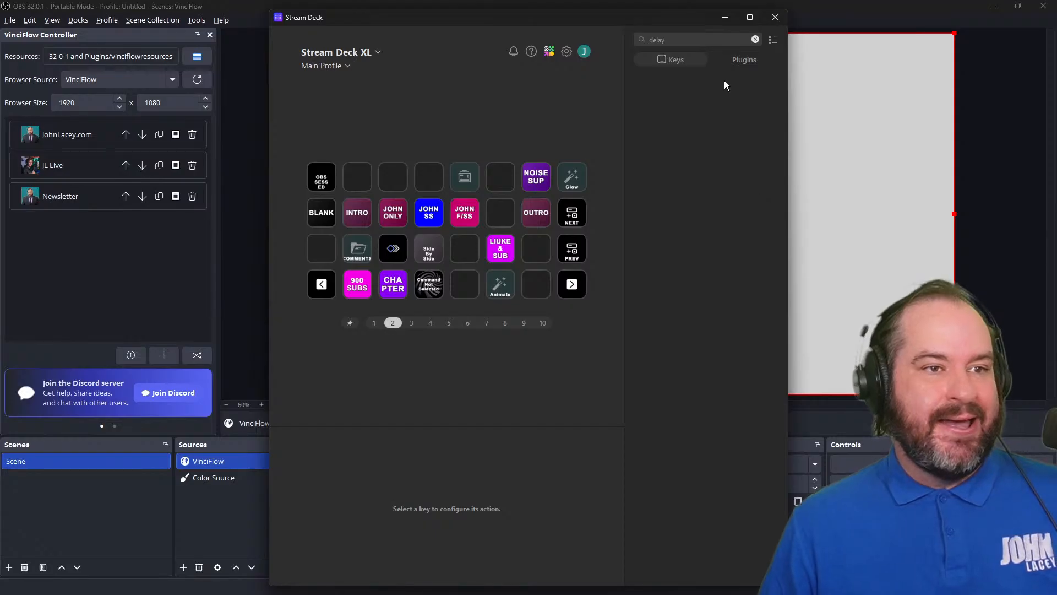
{"action": "left_click", "coordinate": [754, 39]}
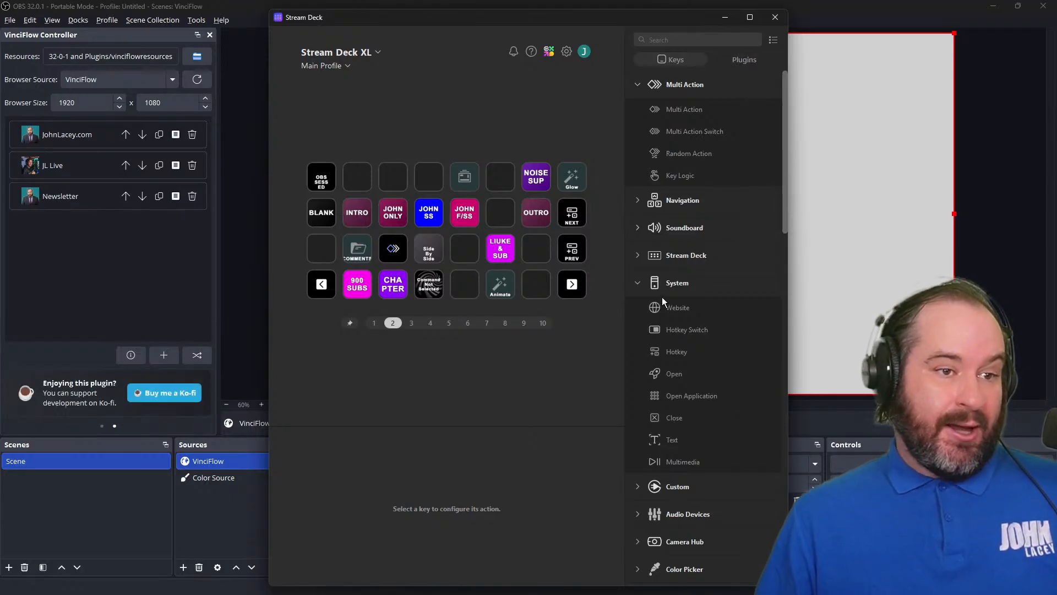
{"action": "left_click_drag", "start_coordinate": [690, 350], "coordinate": [541, 247]}
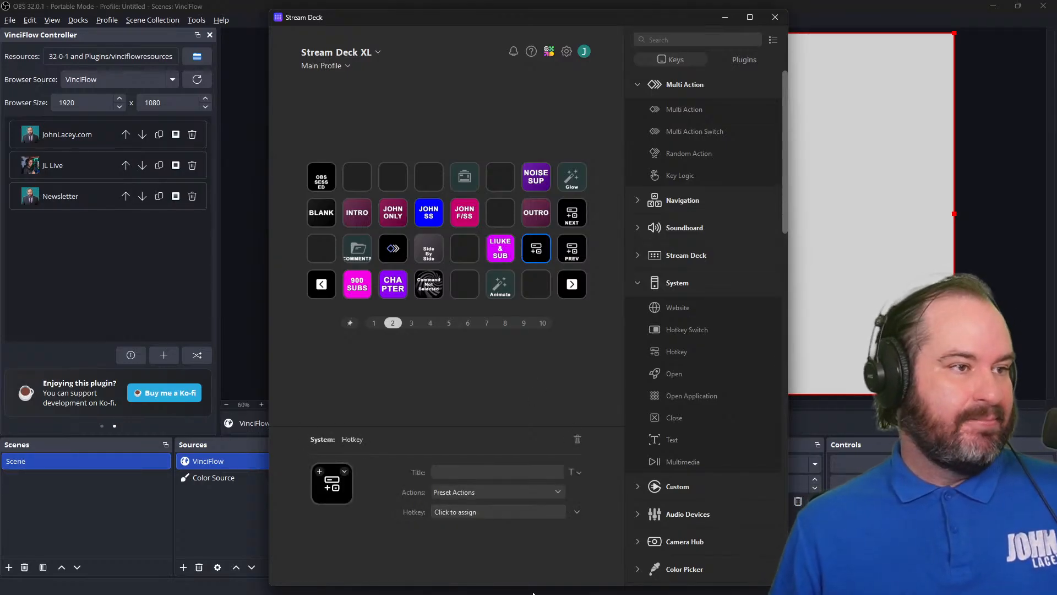
{"action": "left_click", "coordinate": [468, 472]}
{"action": "type", "text": "NEWS"}
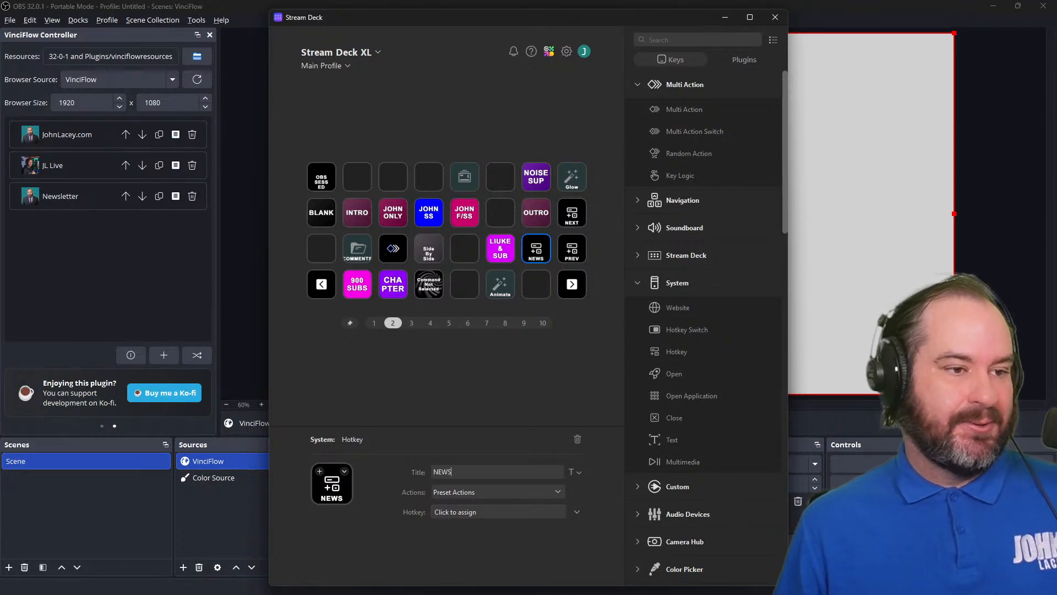
Record Ctrl+Shift+H as the NEWS key's hotkey after checking the preset actions
{"action": "left_click", "coordinate": [560, 491]}
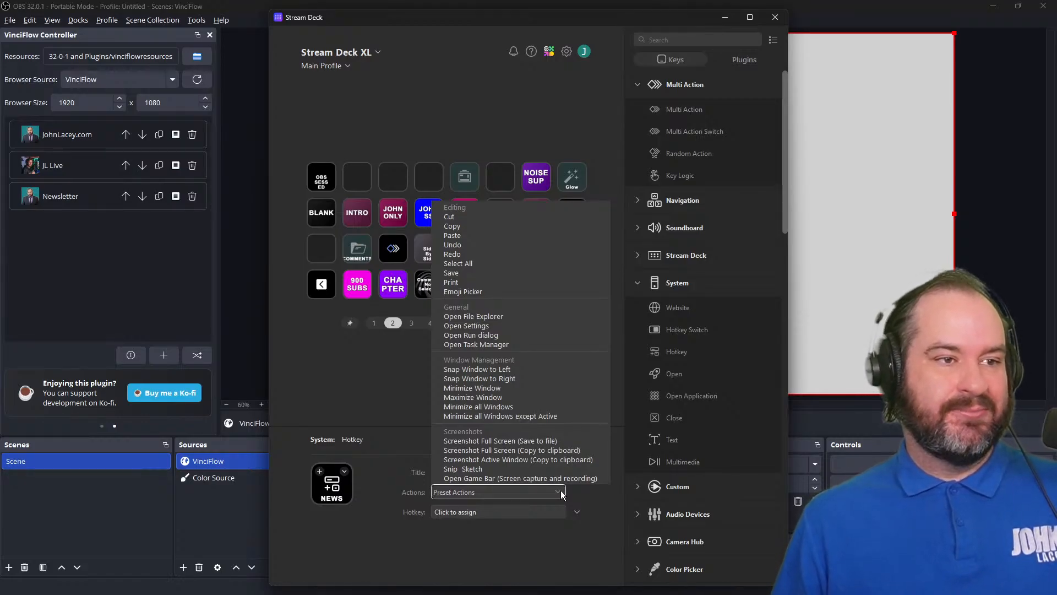
{"action": "left_click", "coordinate": [561, 490]}
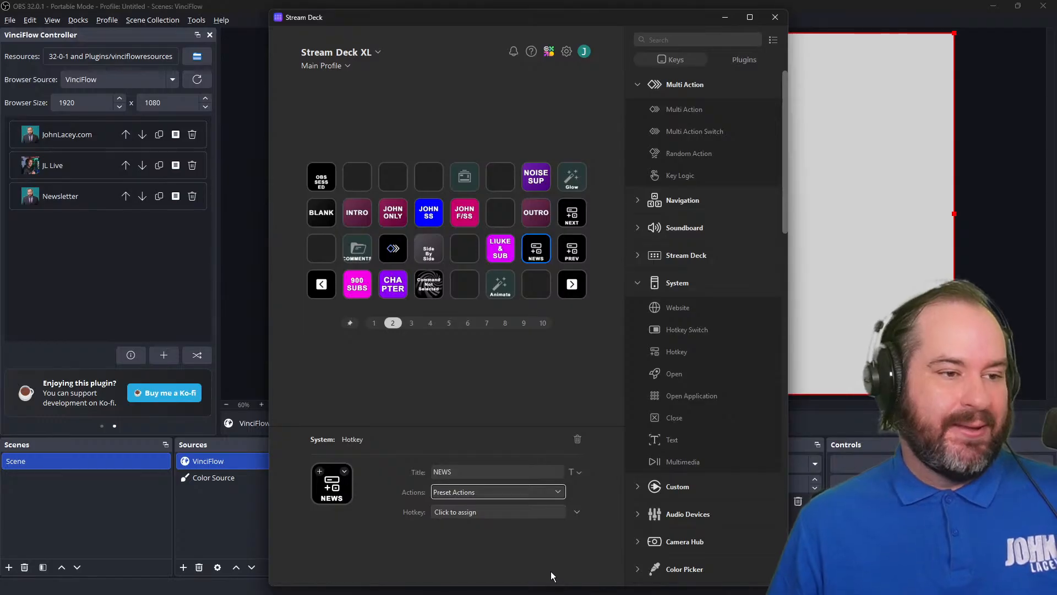
{"action": "left_click", "coordinate": [540, 511]}
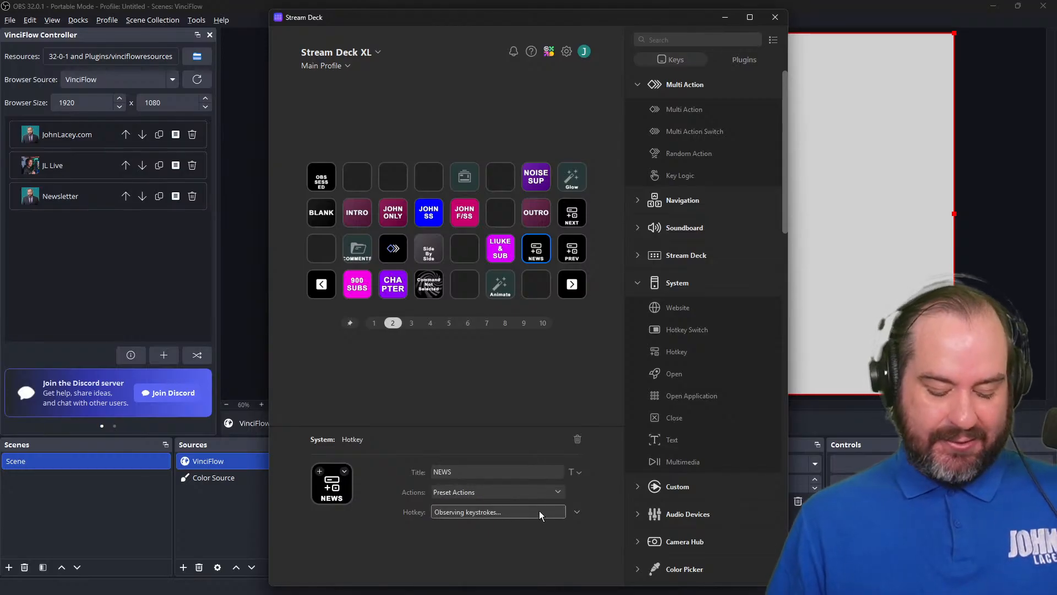
{"action": "key", "text": "ctrl+shift+h"}
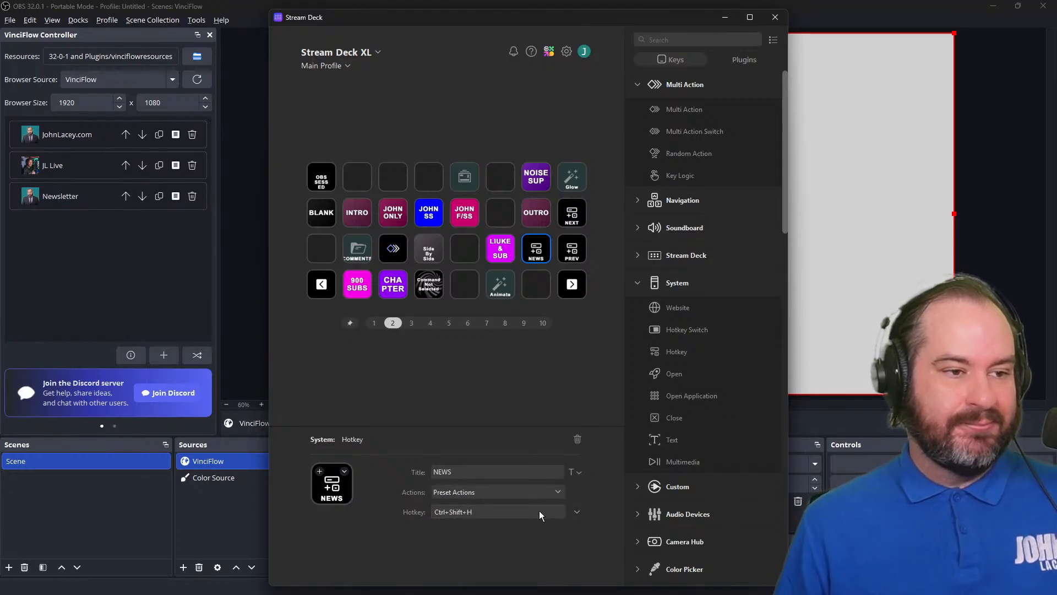
{"action": "left_click", "coordinate": [539, 511]}
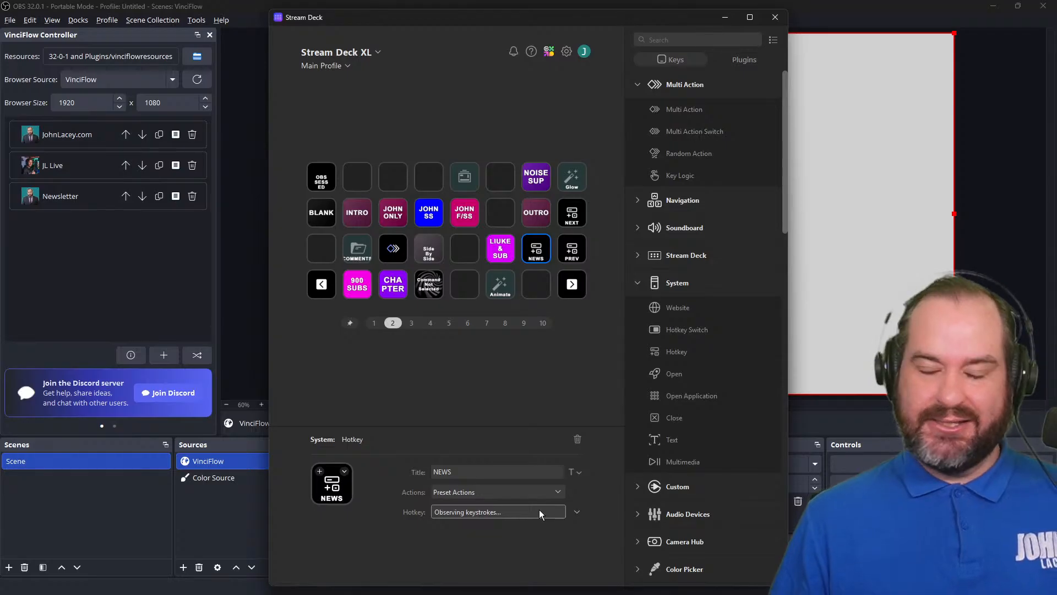
Assign Ctrl+Shift+F24 as the NEWS key's hotkey, picking F24 from the list of function keys
{"action": "left_click", "coordinate": [578, 512]}
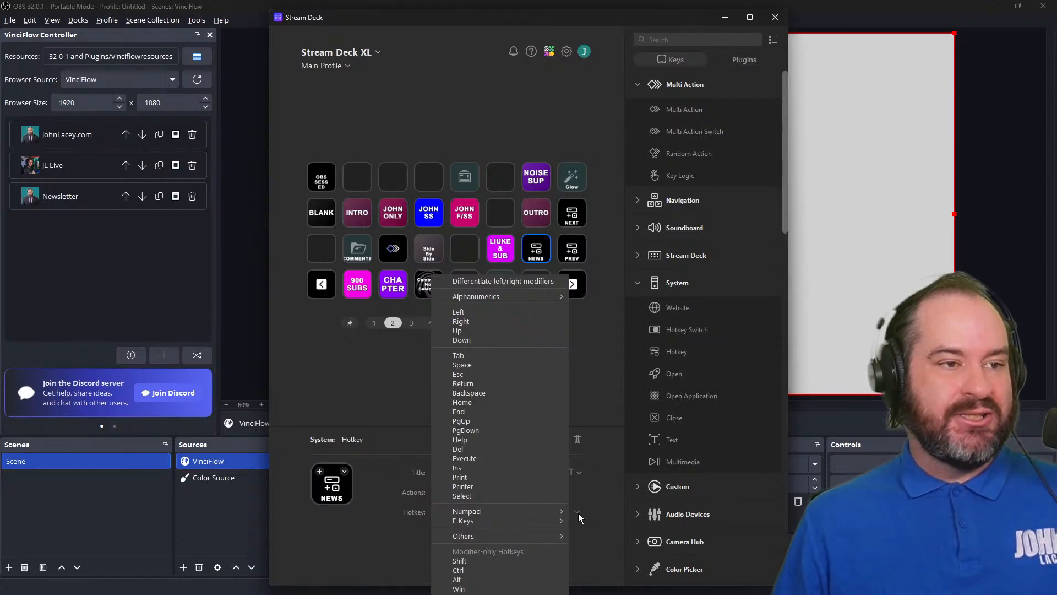
{"action": "mouse_move", "coordinate": [562, 526]}
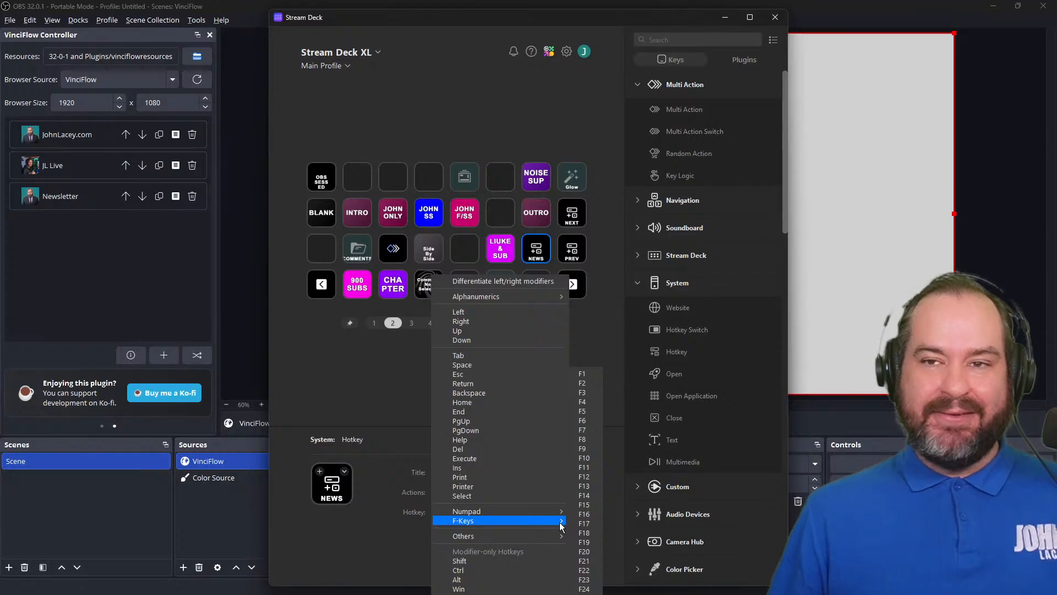
{"action": "key", "text": "ctrl+shift"}
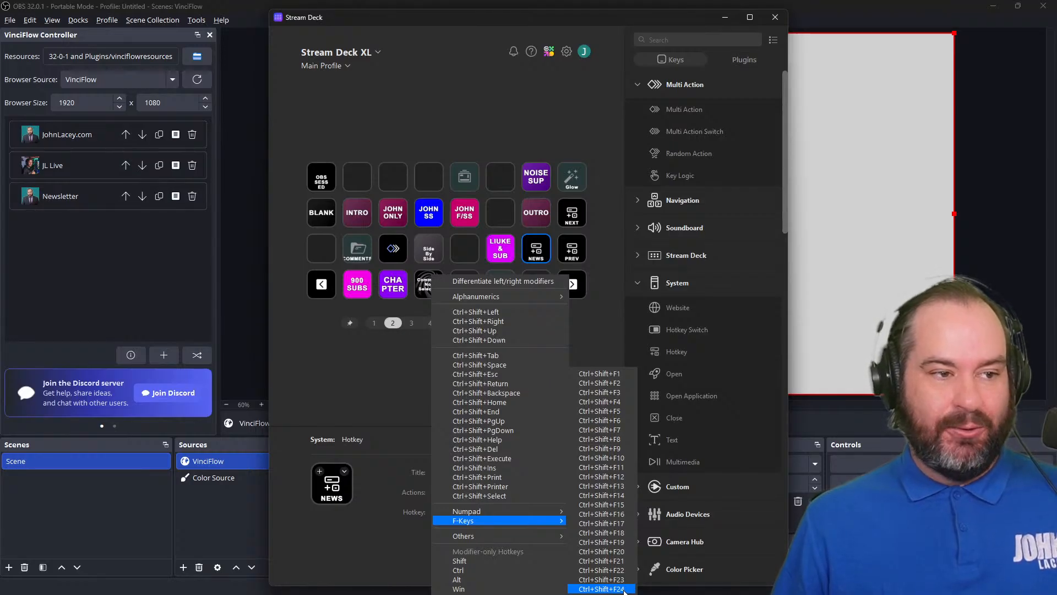
{"action": "left_click", "coordinate": [601, 589]}
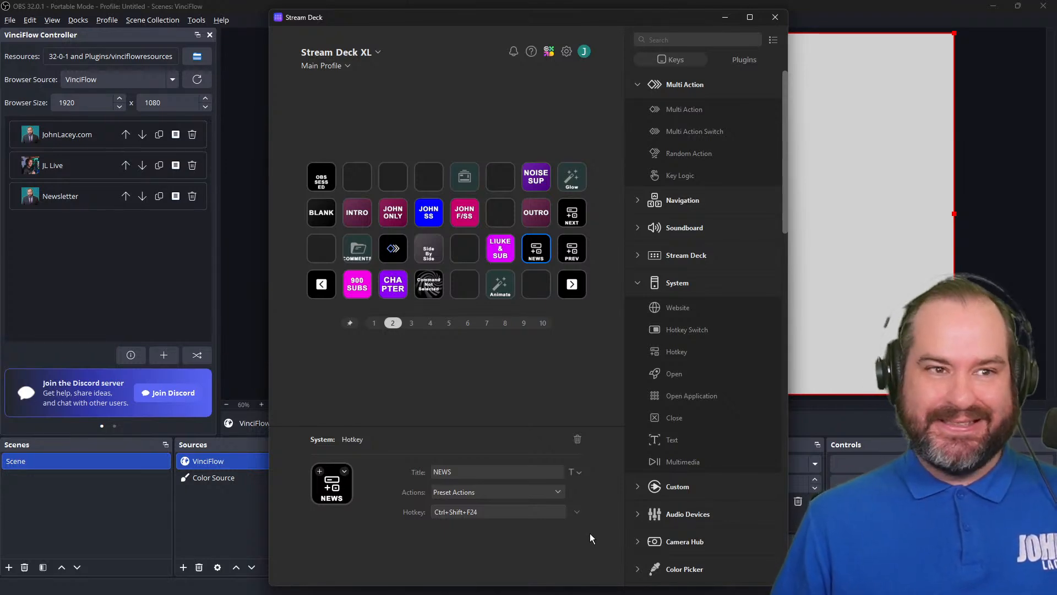
Switch to OBS, save Ctrl+Shift+F24 as the Newsletter lower third's hotkey, and test it by showing and hiding the lower third
{"action": "left_click", "coordinate": [174, 264]}
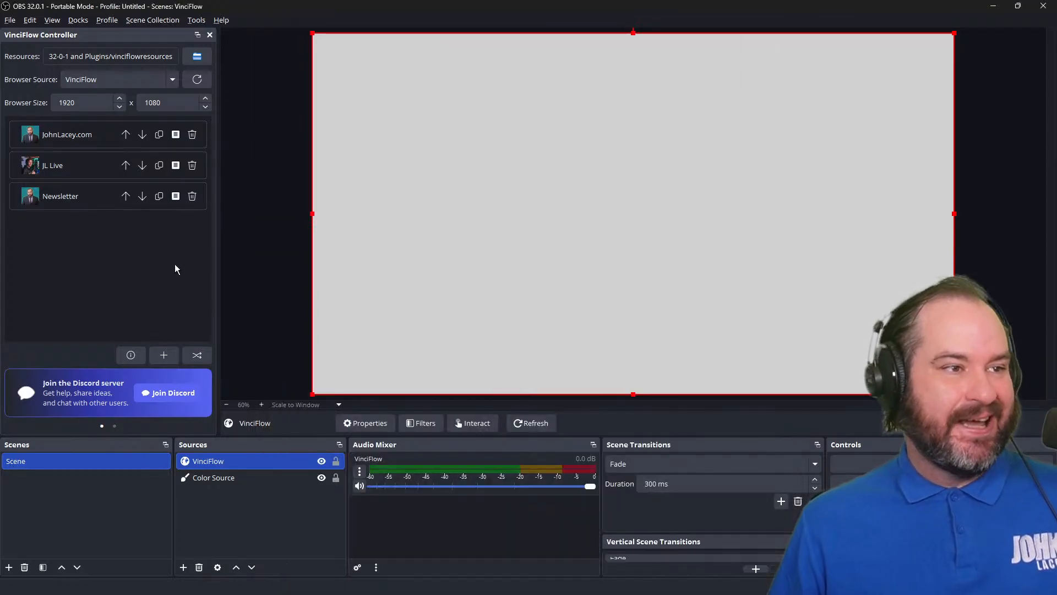
{"action": "left_click", "coordinate": [175, 197]}
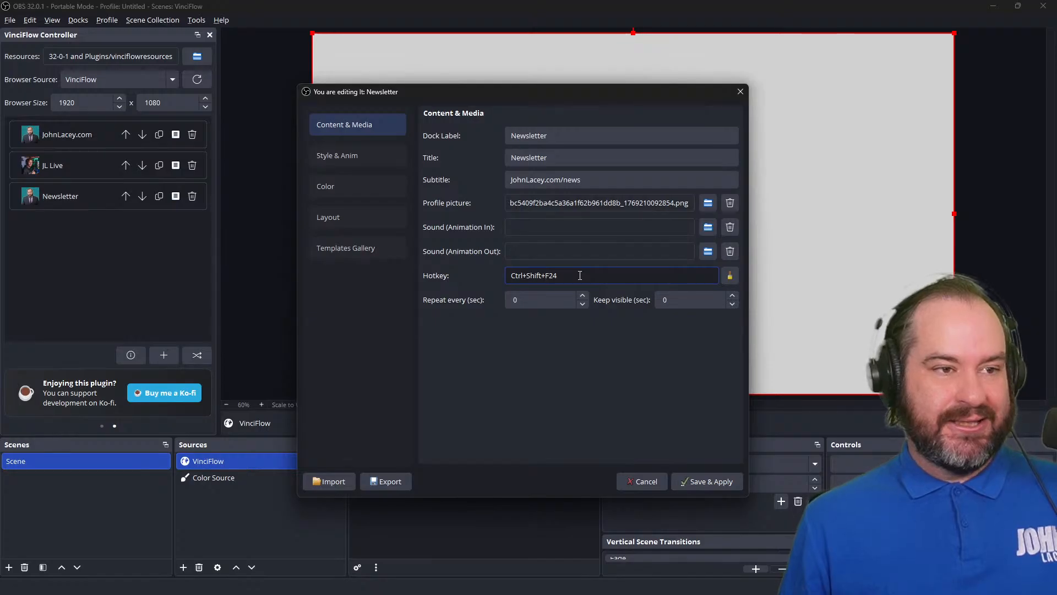
{"action": "left_click", "coordinate": [720, 483]}
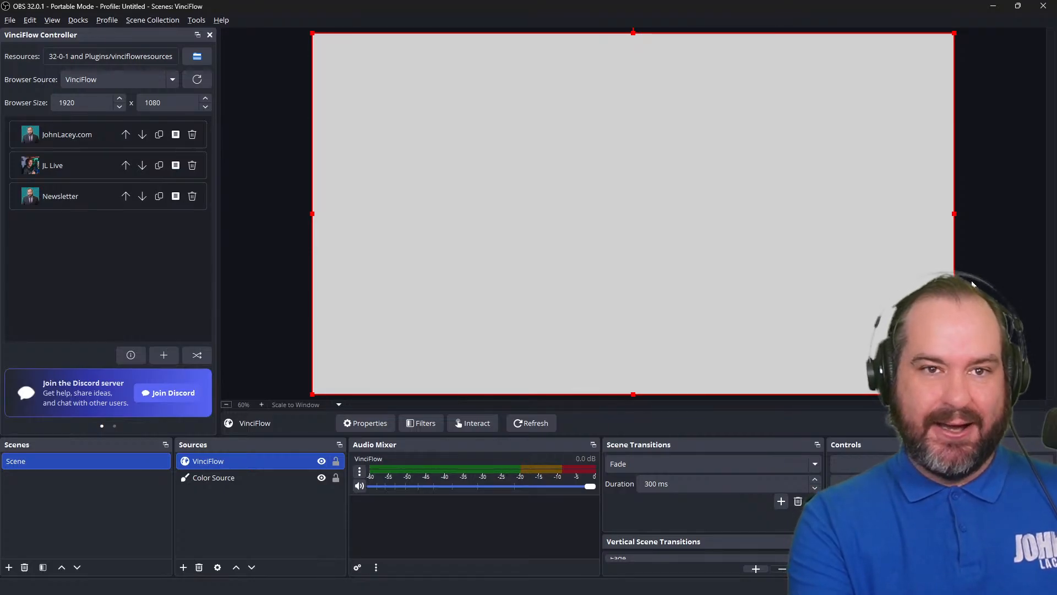
{"action": "key", "text": "3"}
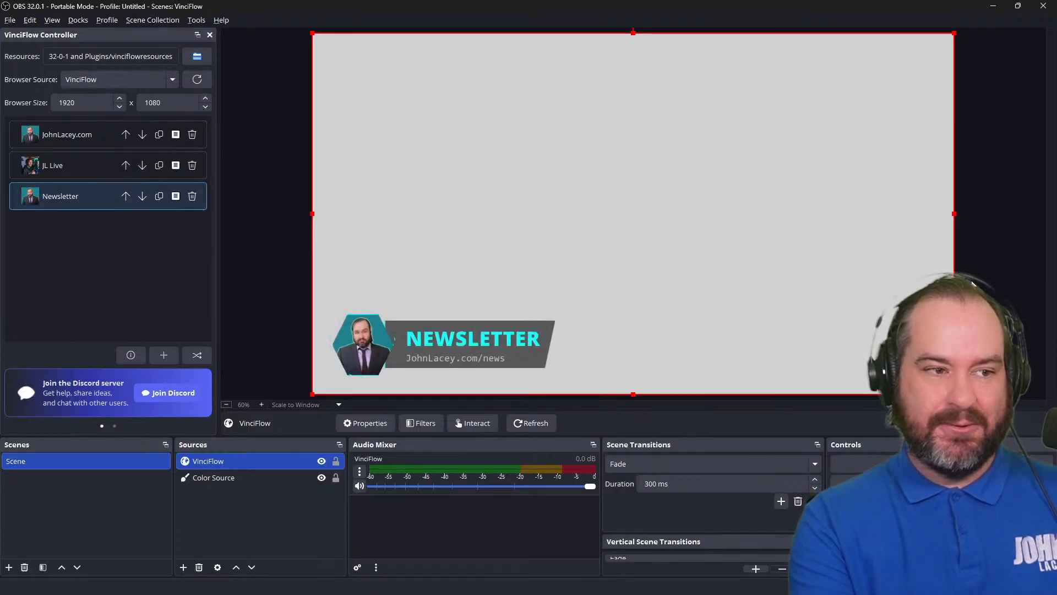
{"action": "key", "text": "3"}
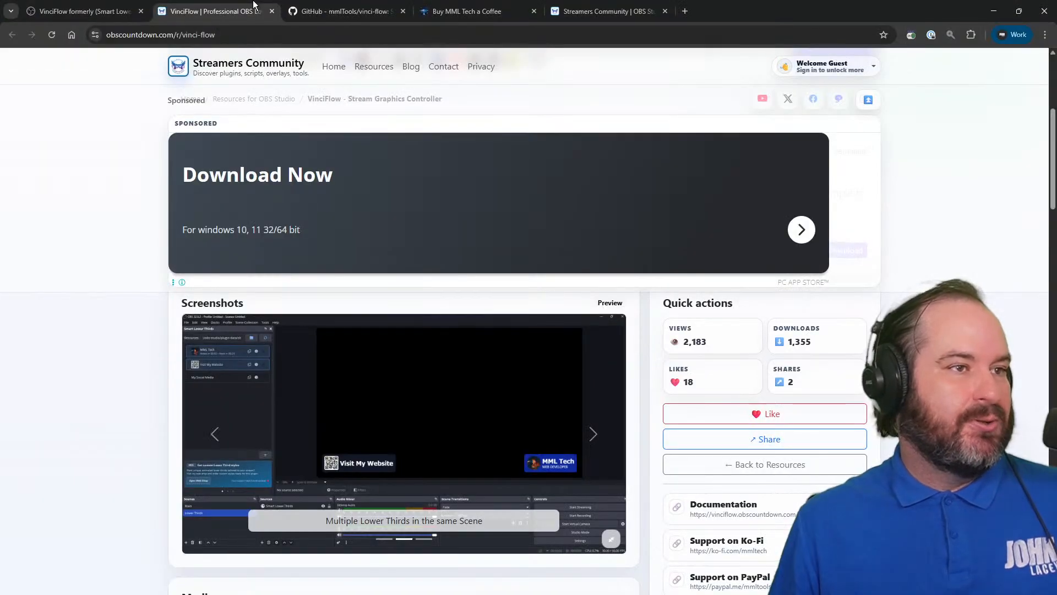
In the browser, view MML Tech's Ko-fi shop, checking the scoreboard overlays category and the full list of items
{"action": "left_click", "coordinate": [330, 11]}
{"action": "left_click", "coordinate": [495, 11]}
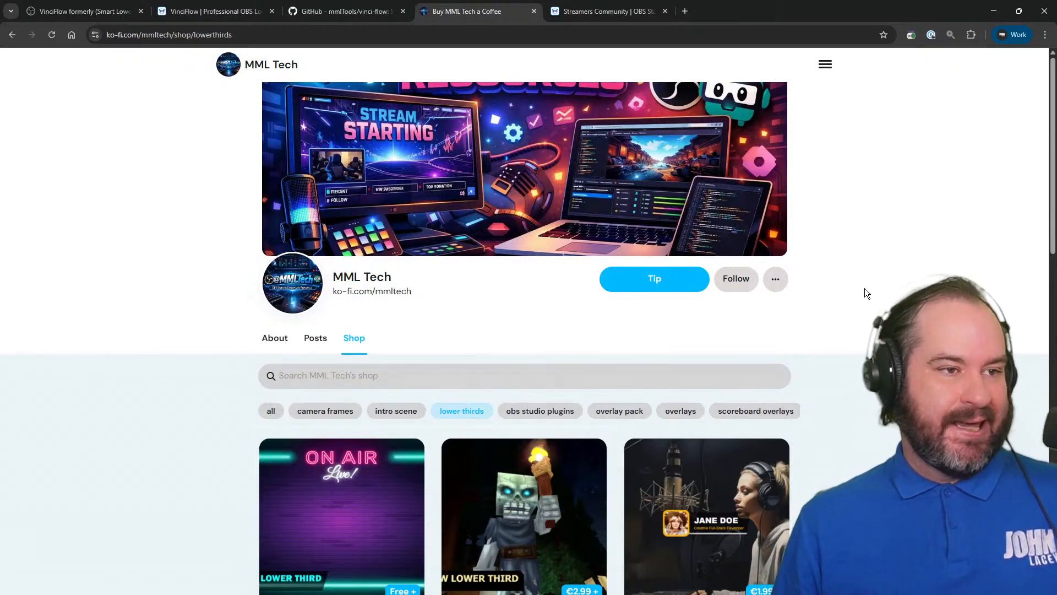
{"action": "scroll", "coordinate": [864, 289], "scroll_direction": "down", "scroll_amount": 3}
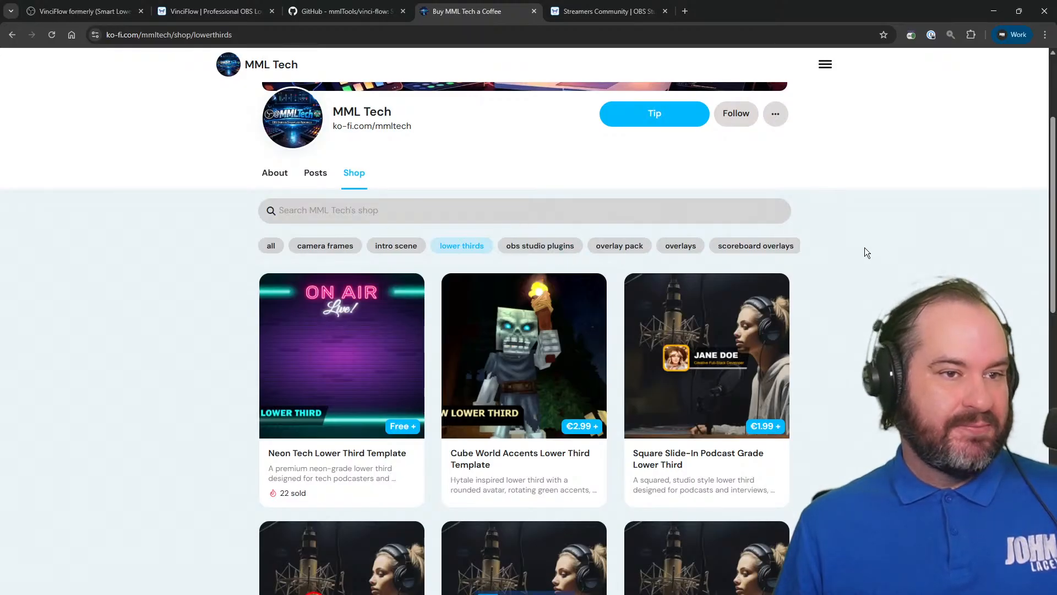
{"action": "left_click", "coordinate": [765, 255]}
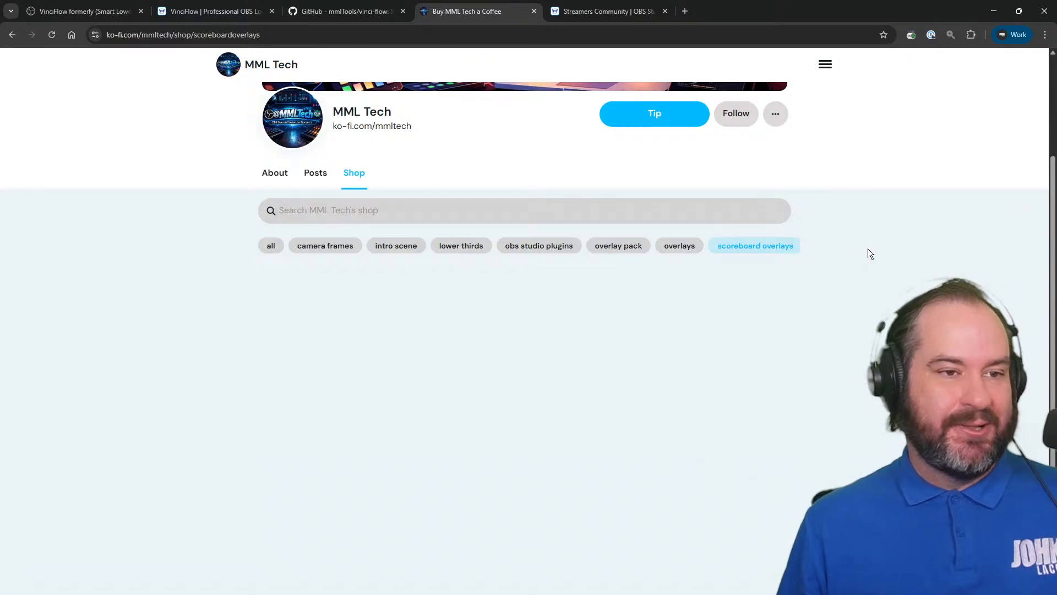
{"action": "scroll", "coordinate": [868, 249], "scroll_direction": "down", "scroll_amount": 1}
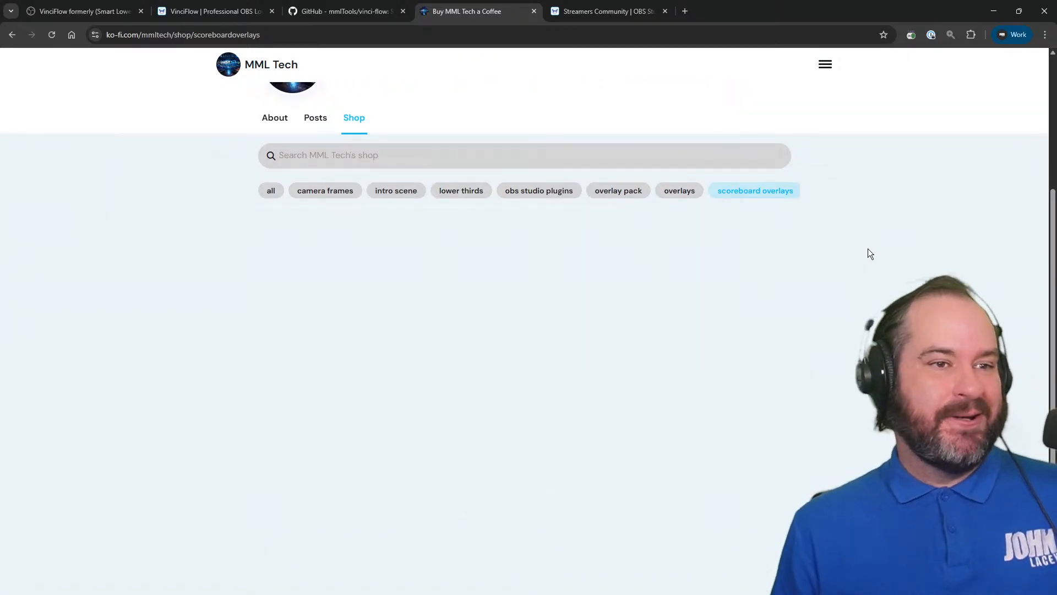
{"action": "scroll", "coordinate": [771, 187], "scroll_direction": "up", "scroll_amount": 3}
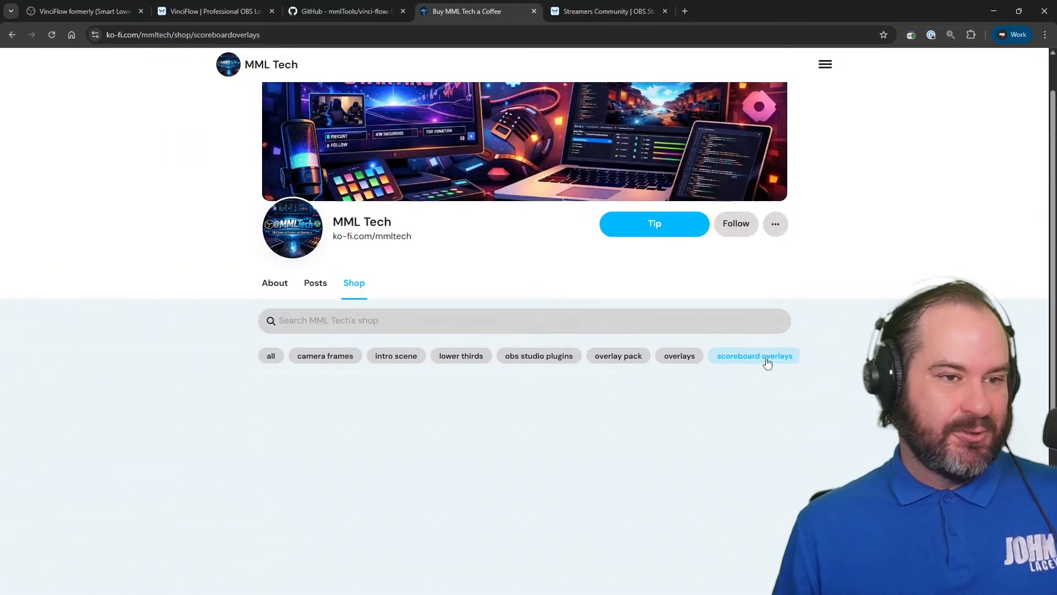
{"action": "left_click", "coordinate": [263, 357]}
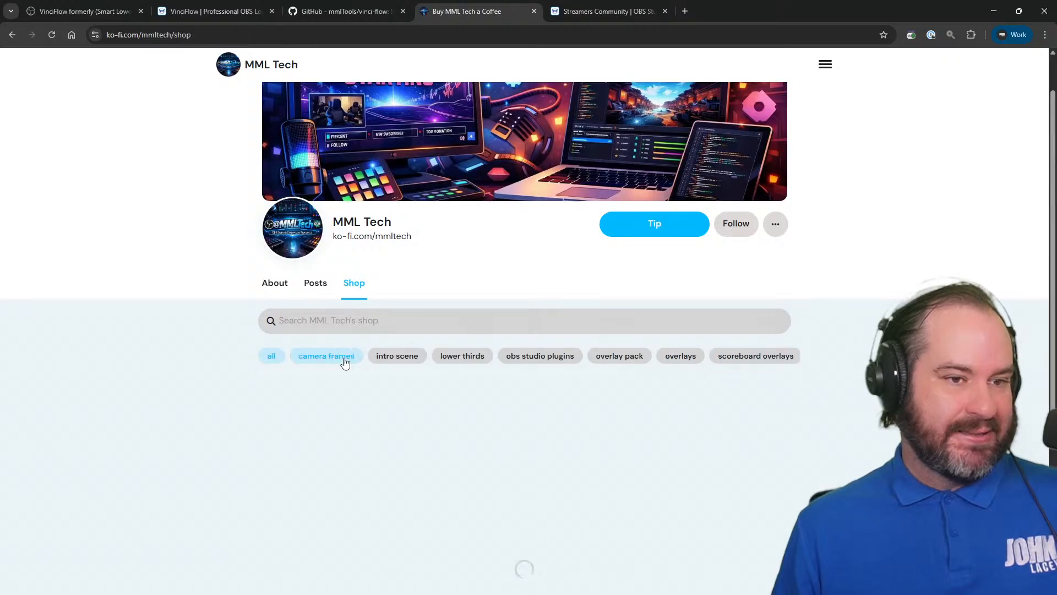
{"action": "scroll", "coordinate": [862, 325], "scroll_direction": "down", "scroll_amount": 1}
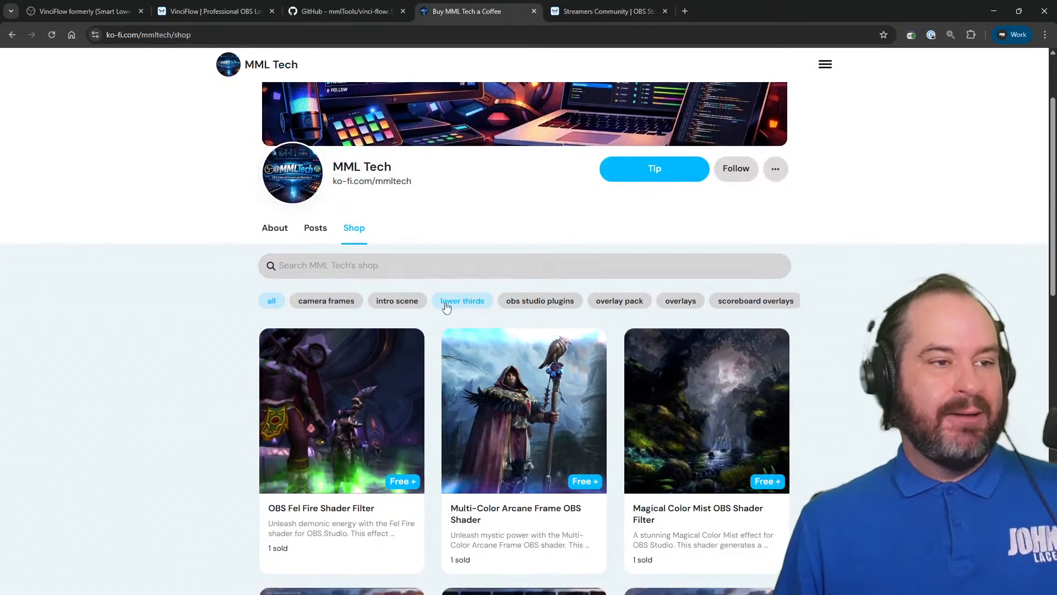
Filter the shop to lower thirds and look through the free and paid templates on offer
{"action": "left_click", "coordinate": [474, 300]}
{"action": "scroll", "coordinate": [502, 288], "scroll_direction": "up", "scroll_amount": 2}
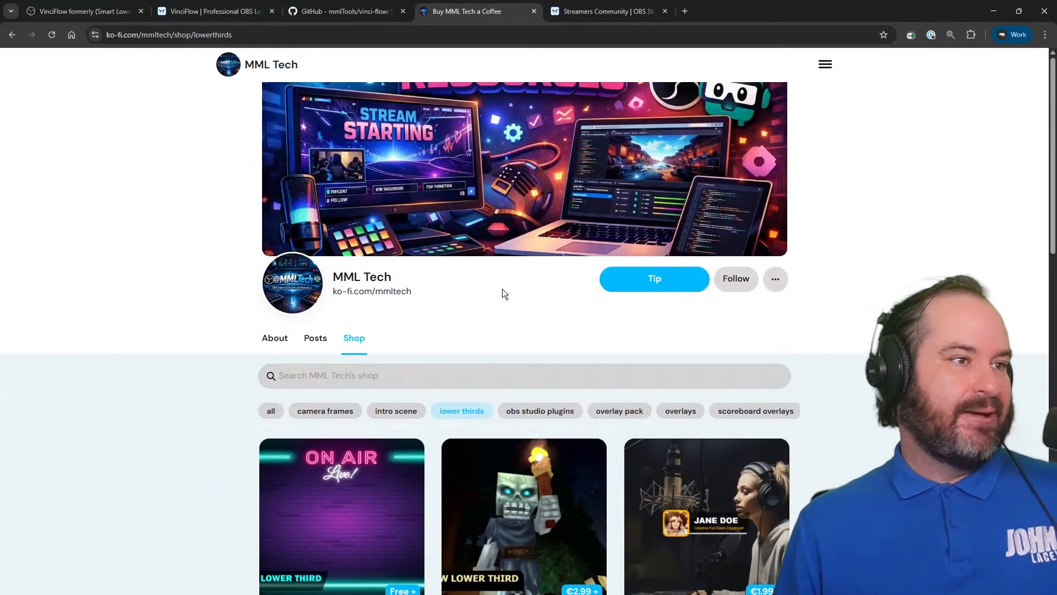
{"action": "scroll", "coordinate": [551, 309], "scroll_direction": "down", "scroll_amount": 1}
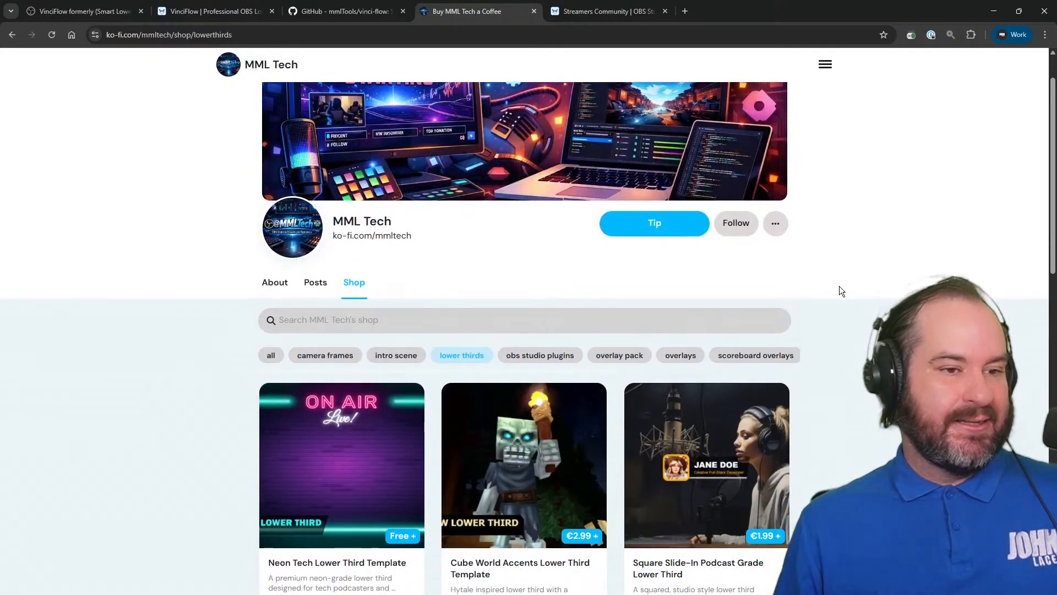
{"action": "scroll", "coordinate": [839, 286], "scroll_direction": "down", "scroll_amount": 3}
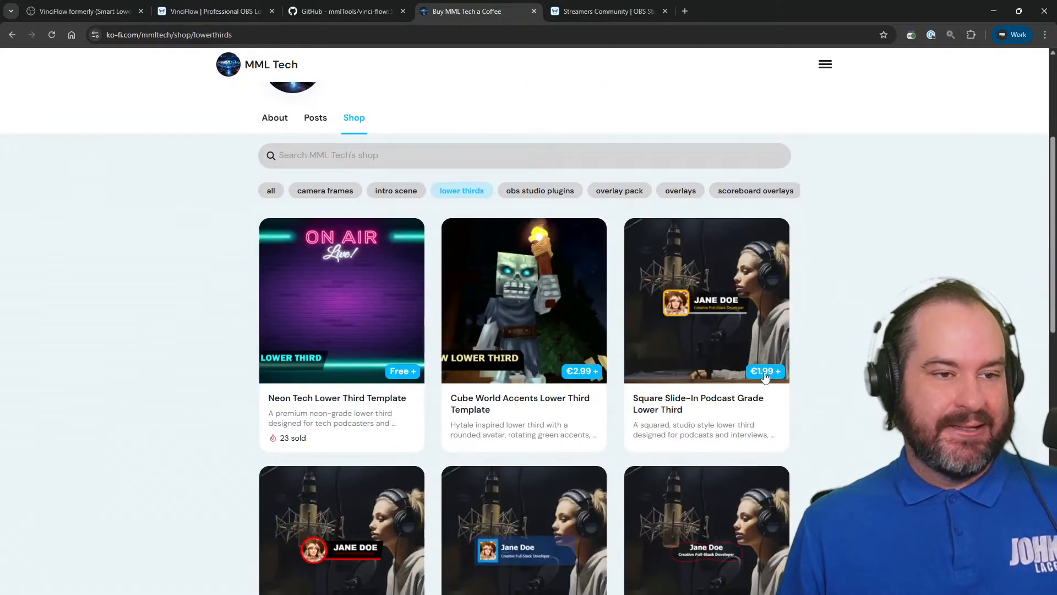
{"action": "scroll", "coordinate": [590, 385], "scroll_direction": "down", "scroll_amount": 2}
{"action": "scroll", "coordinate": [353, 254], "scroll_direction": "up", "scroll_amount": 1}
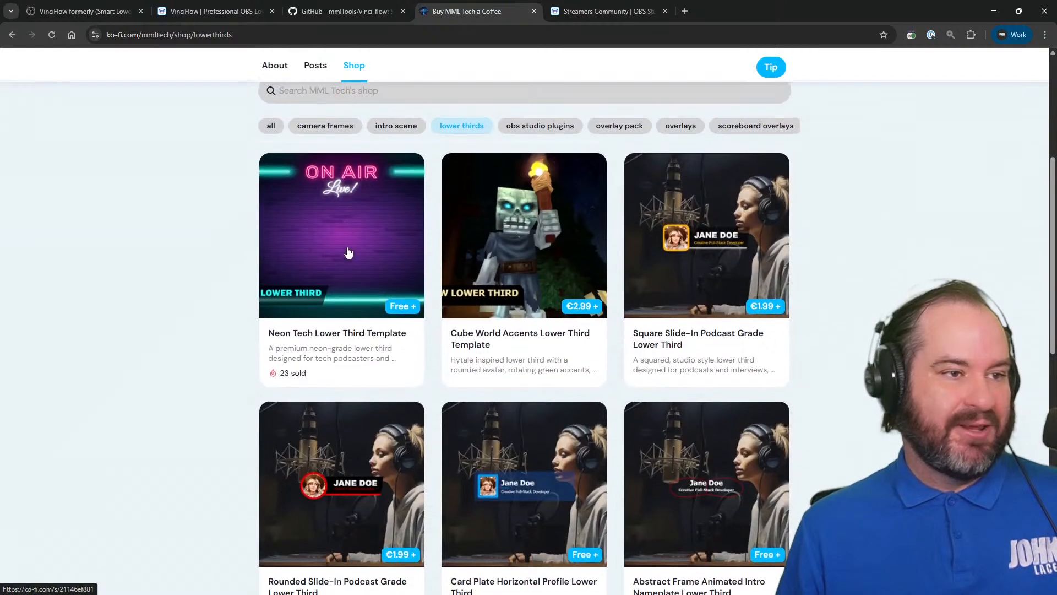
{"action": "scroll", "coordinate": [355, 331], "scroll_direction": "up", "scroll_amount": 1}
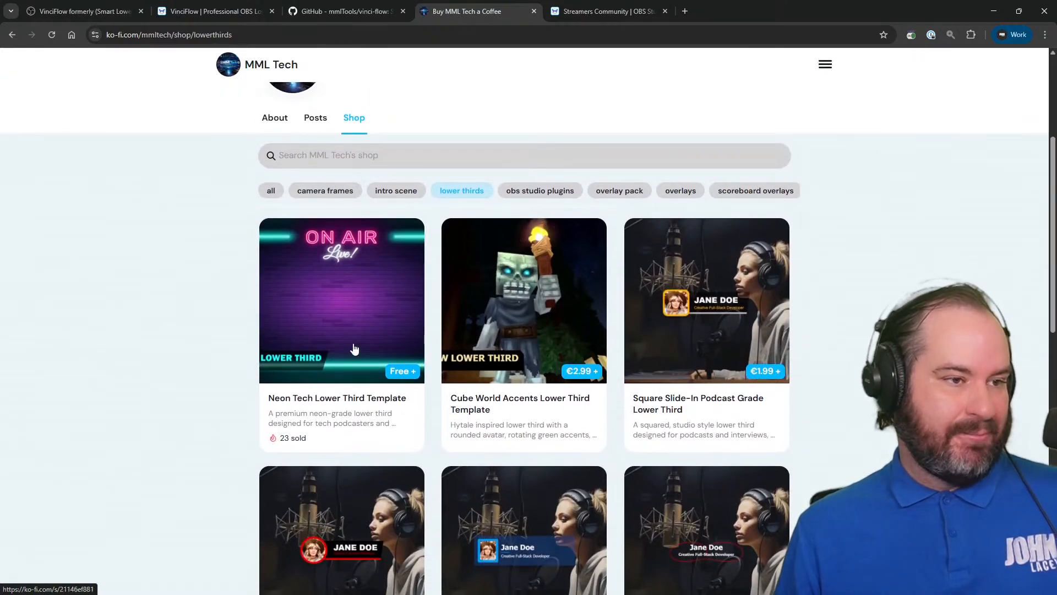
Open the free Abstract Frame Animated Intro Nameplate Lower Third, set the amount to pay to 0, and get it
{"action": "scroll", "coordinate": [355, 352], "scroll_direction": "down", "scroll_amount": 5}
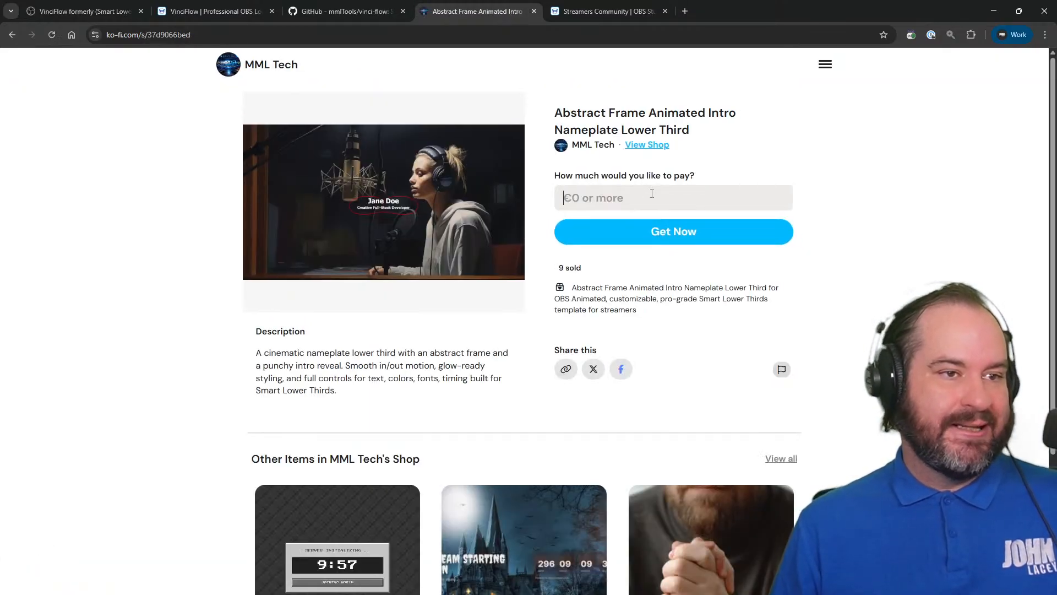
{"action": "type", "text": "0"}
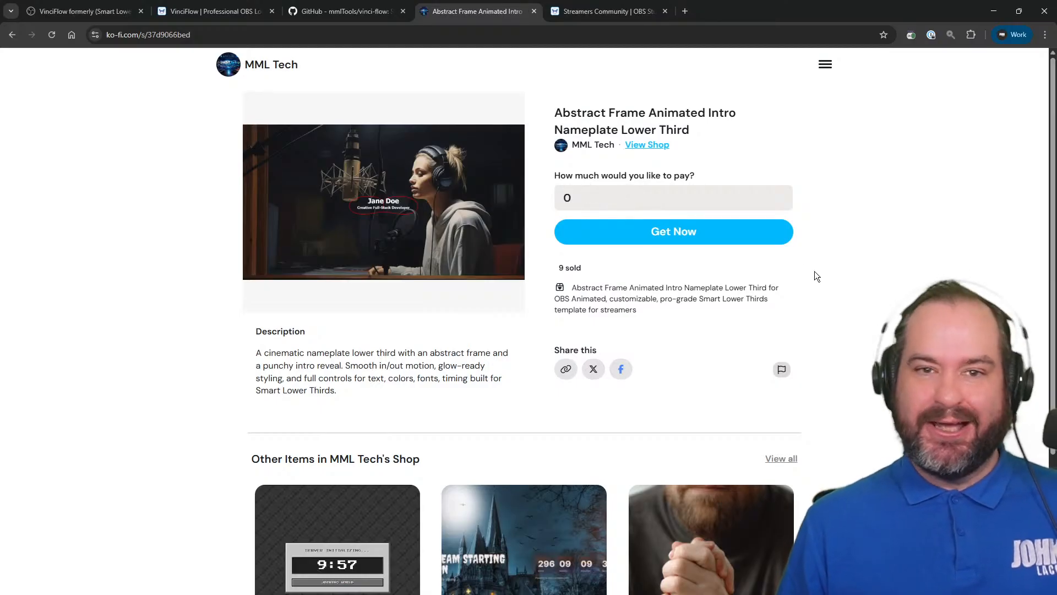
{"action": "left_click", "coordinate": [707, 240]}
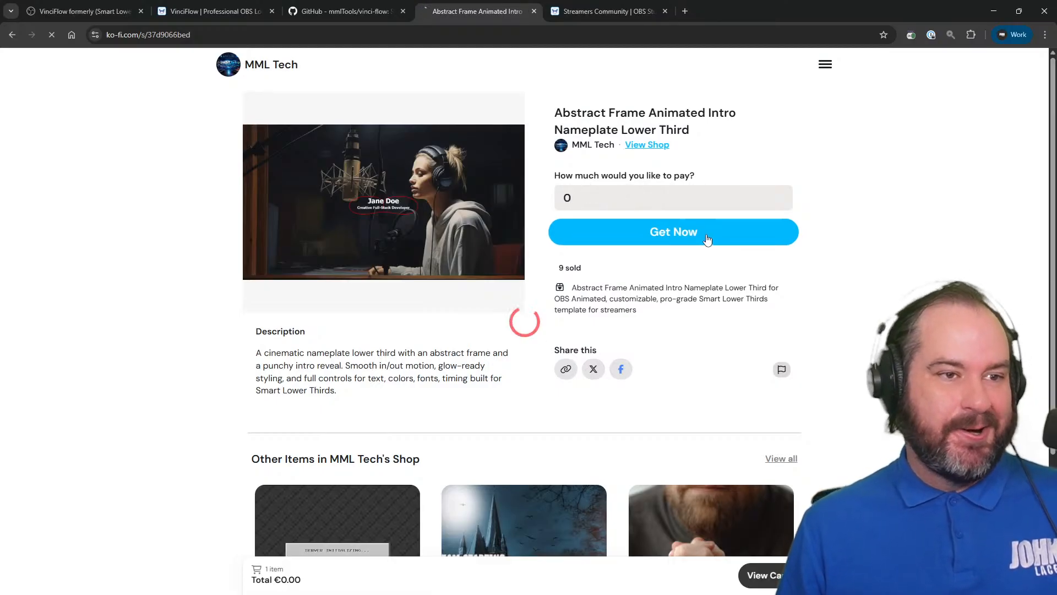
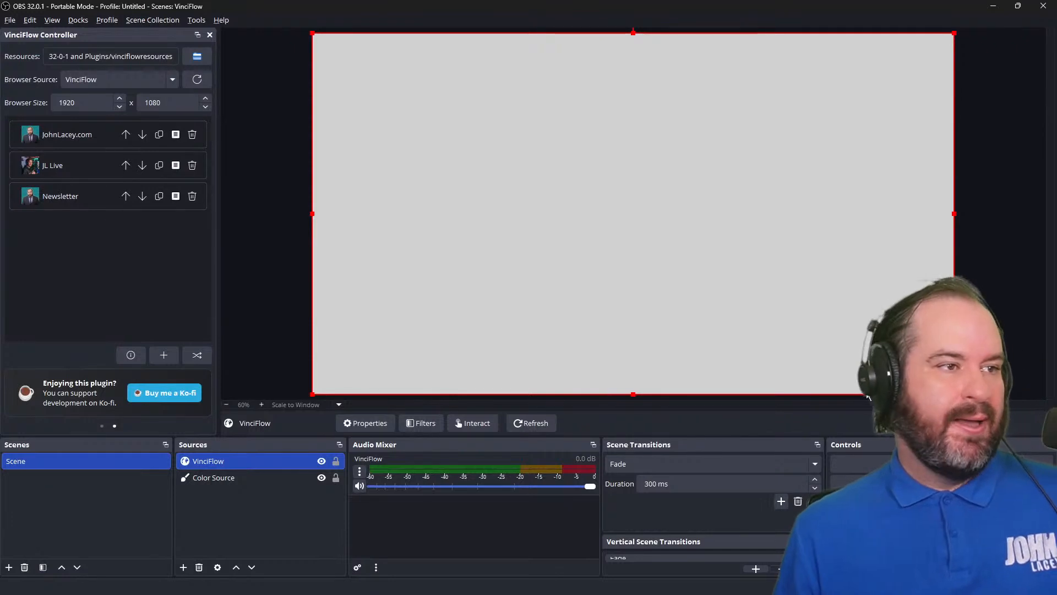
Back in OBS, show the Newsletter lower third and duplicate it
{"action": "left_click", "coordinate": [95, 199]}
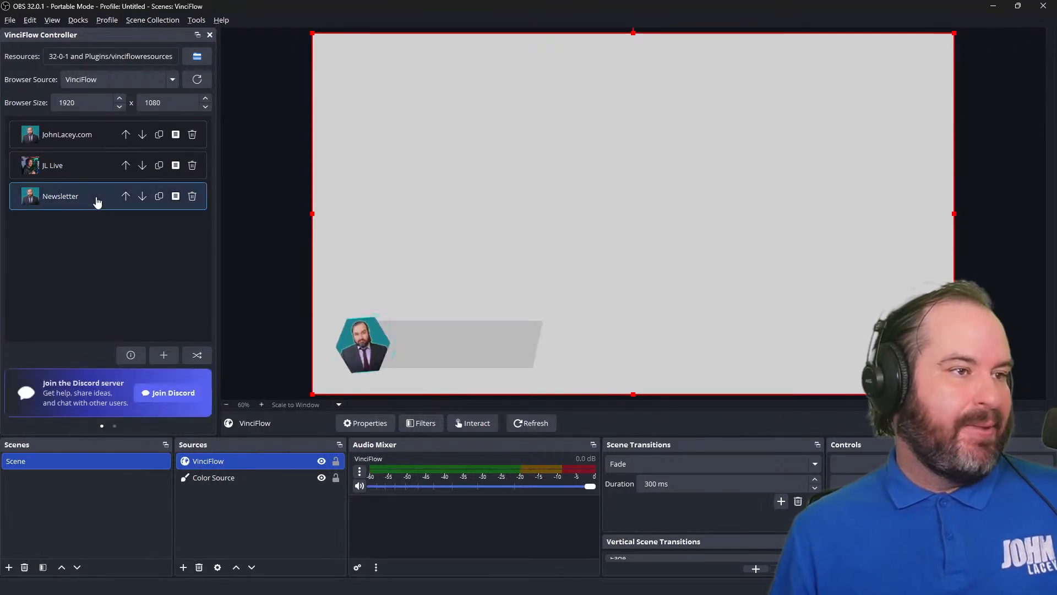
{"action": "left_click", "coordinate": [160, 197]}
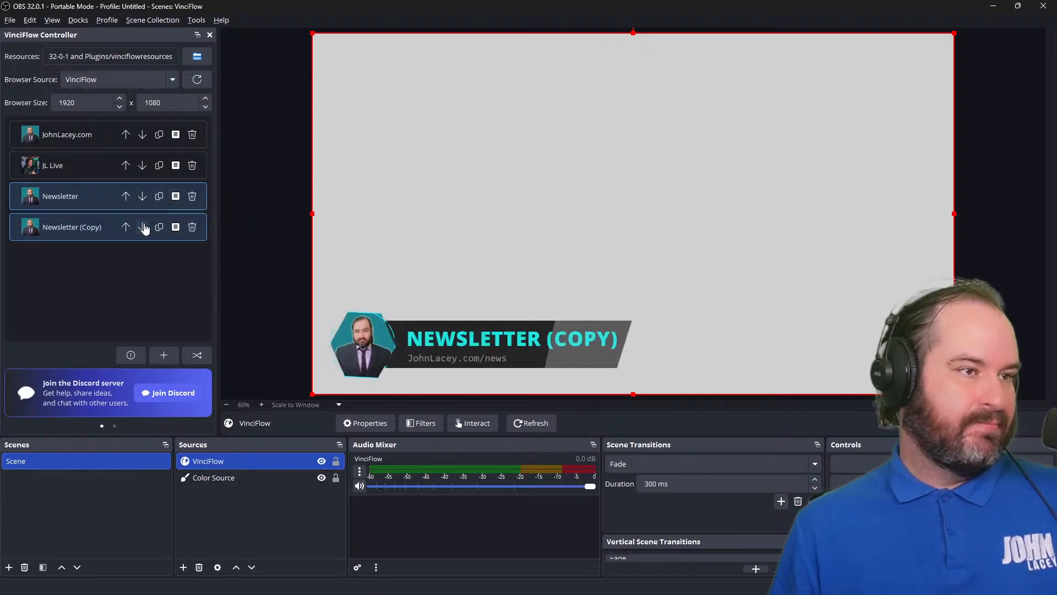
Open the Newsletter (Copy) lower third for editing and change its title to Newsletter
{"action": "left_click", "coordinate": [175, 228]}
{"action": "left_click", "coordinate": [596, 153]}
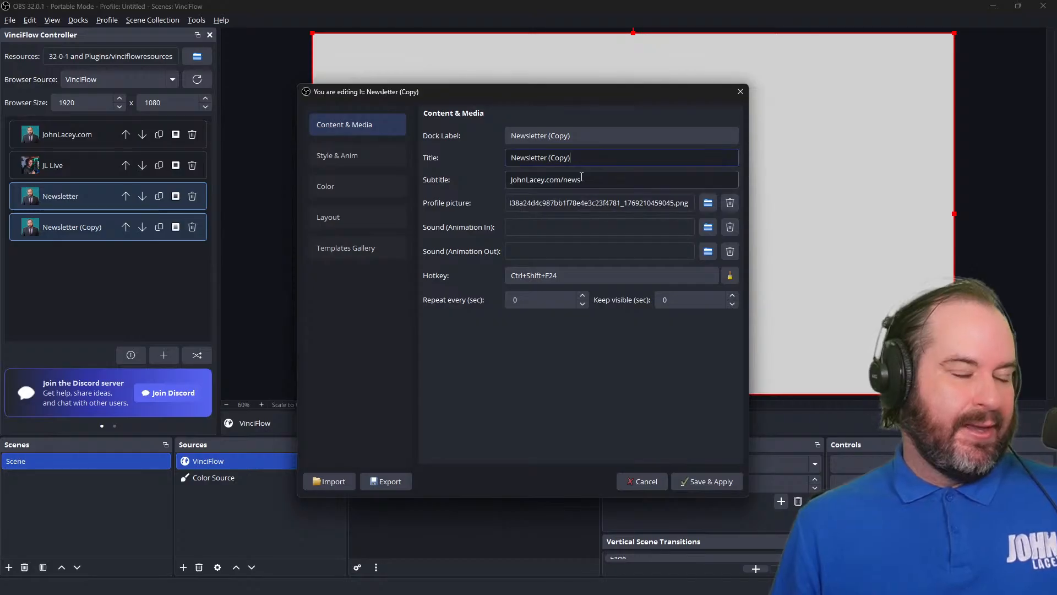
{"action": "key", "text": "BackSpace"}
{"action": "key", "text": "BackSpace"}
{"action": "key", "text": "BackSpace"}
{"action": "key", "text": "BackSpace"}
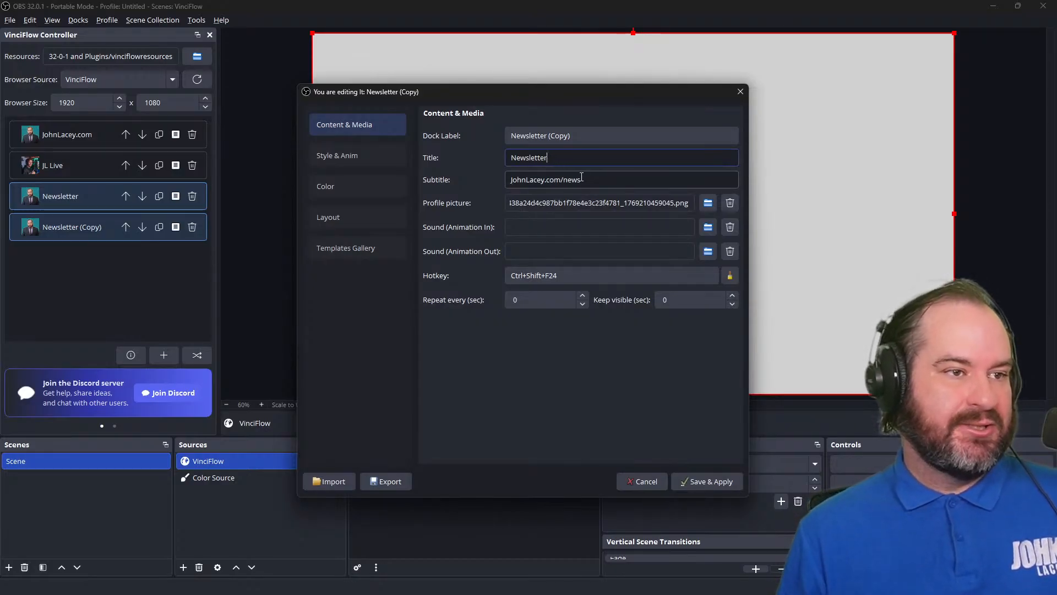
{"action": "key", "text": "Tab"}
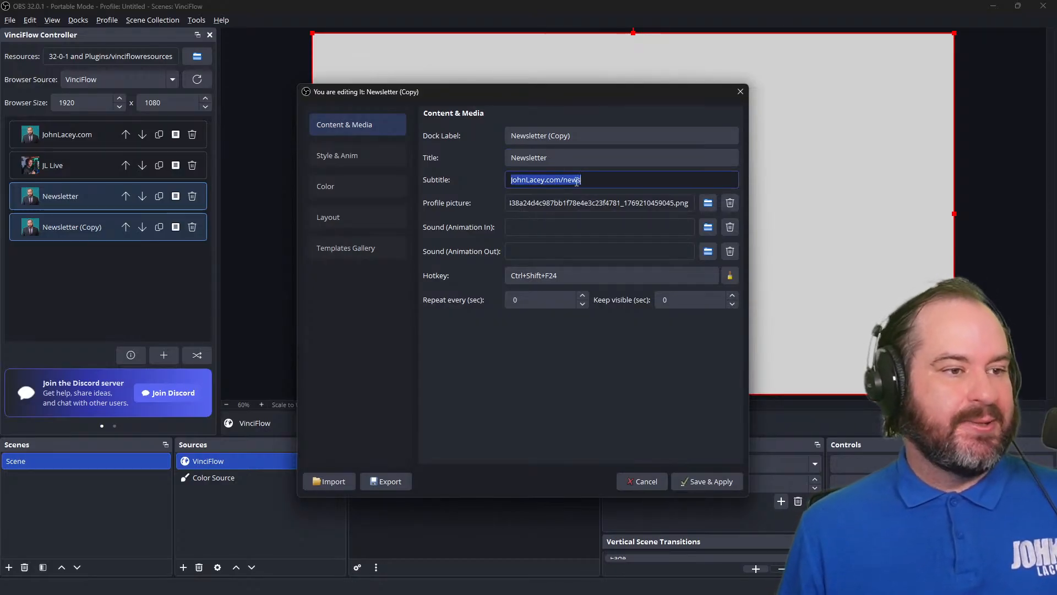
Import the downloaded lower third template into Newsletter (Copy)
{"action": "left_click", "coordinate": [331, 482]}
{"action": "key", "text": "Escape"}
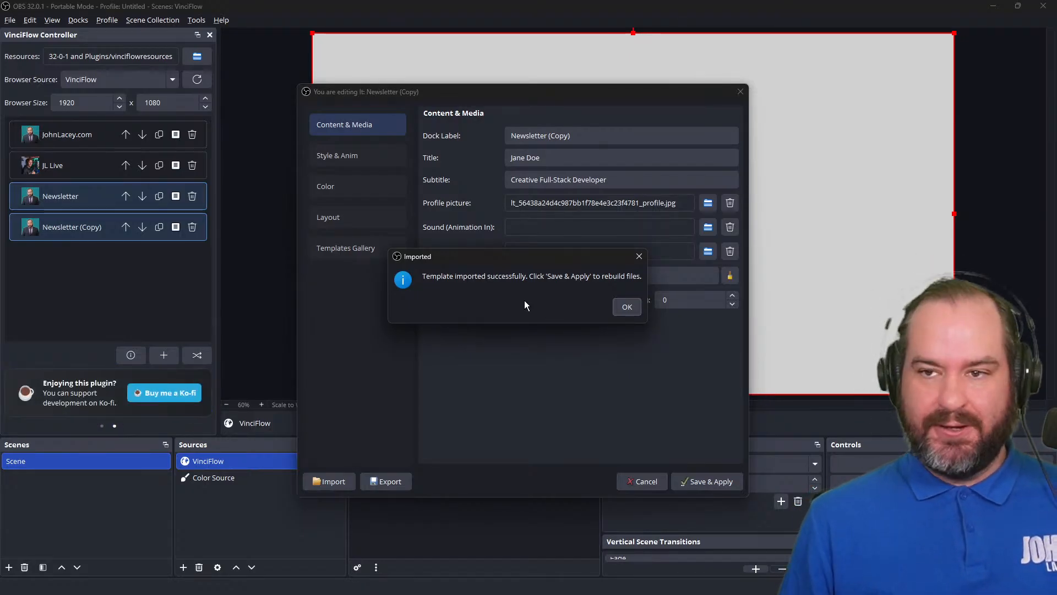
{"action": "left_click", "coordinate": [627, 307]}
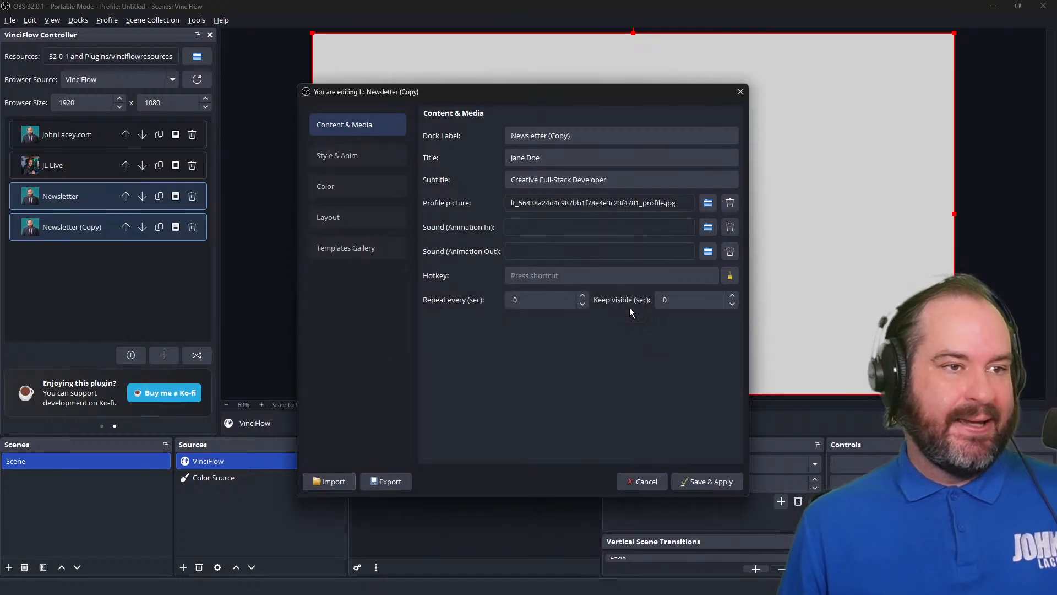
Set the imported template's title to Newsletter and its subtitle to JohnLacey.com/news, and save and apply the changes
{"action": "left_click", "coordinate": [562, 156]}
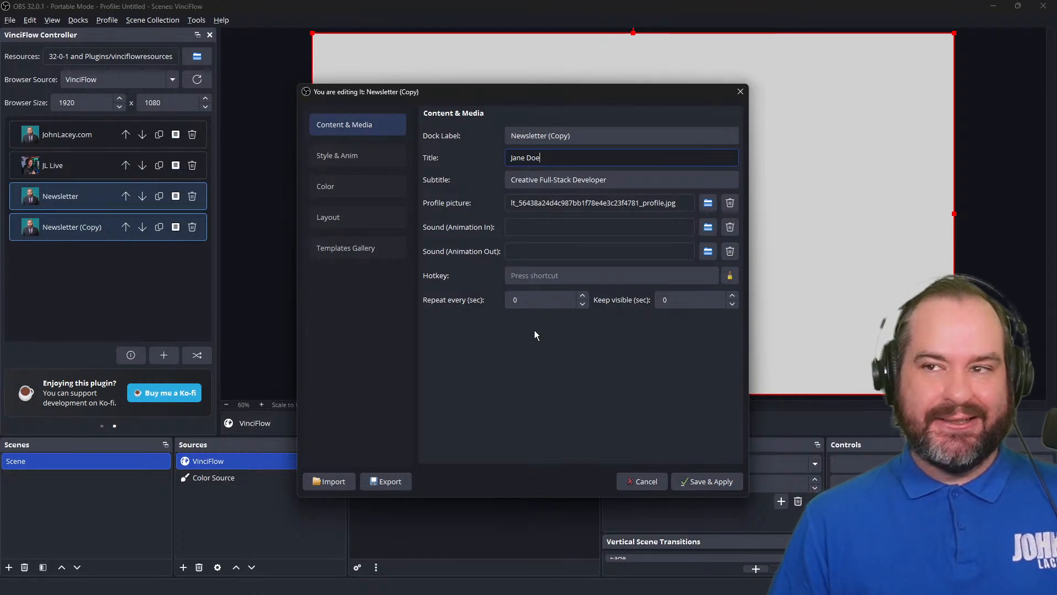
{"action": "left_click", "coordinate": [342, 325]}
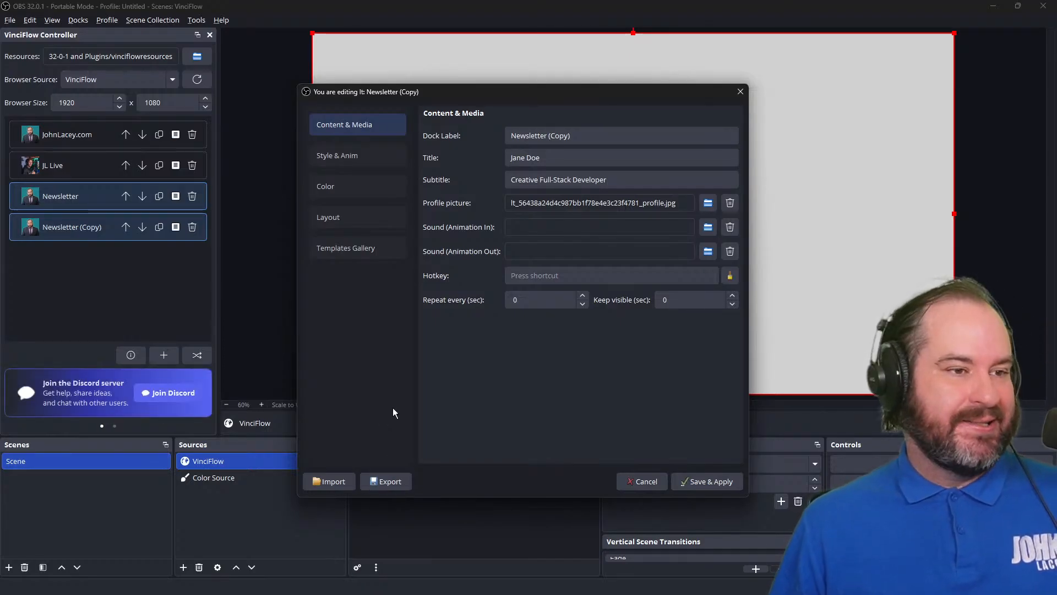
{"action": "left_click", "coordinate": [560, 161]}
{"action": "type", "text": "Ne"}
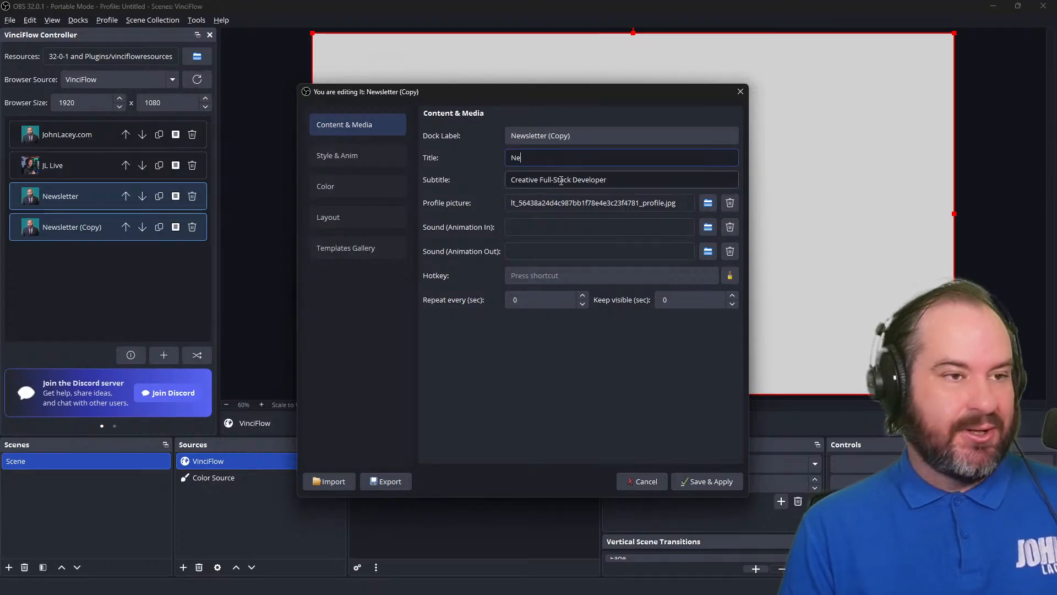
{"action": "type", "text": "wsletter"}
{"action": "key", "text": "Tab"}
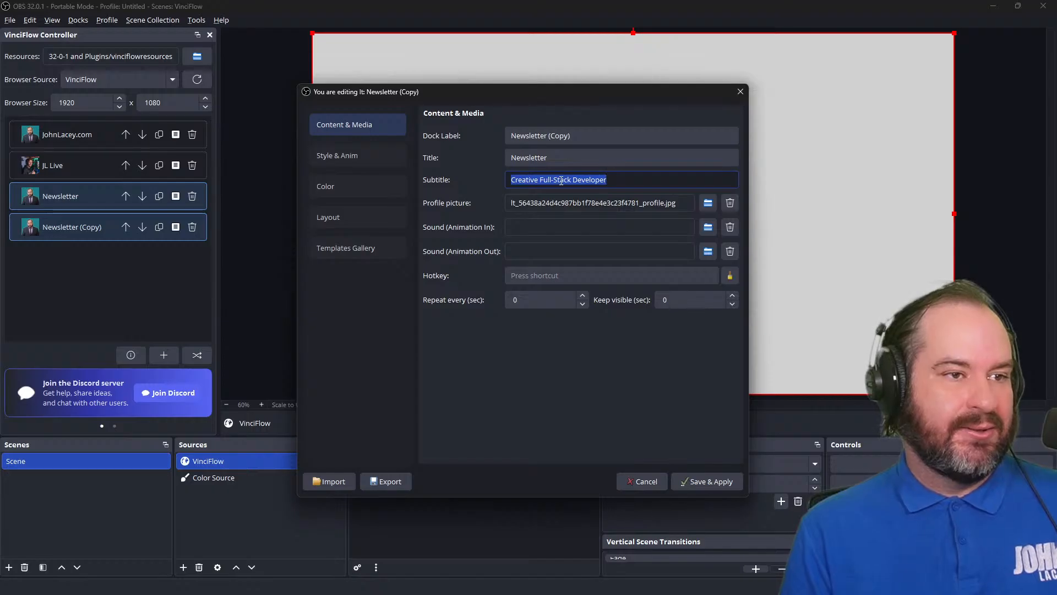
{"action": "type", "text": "JohnLacey.com"}
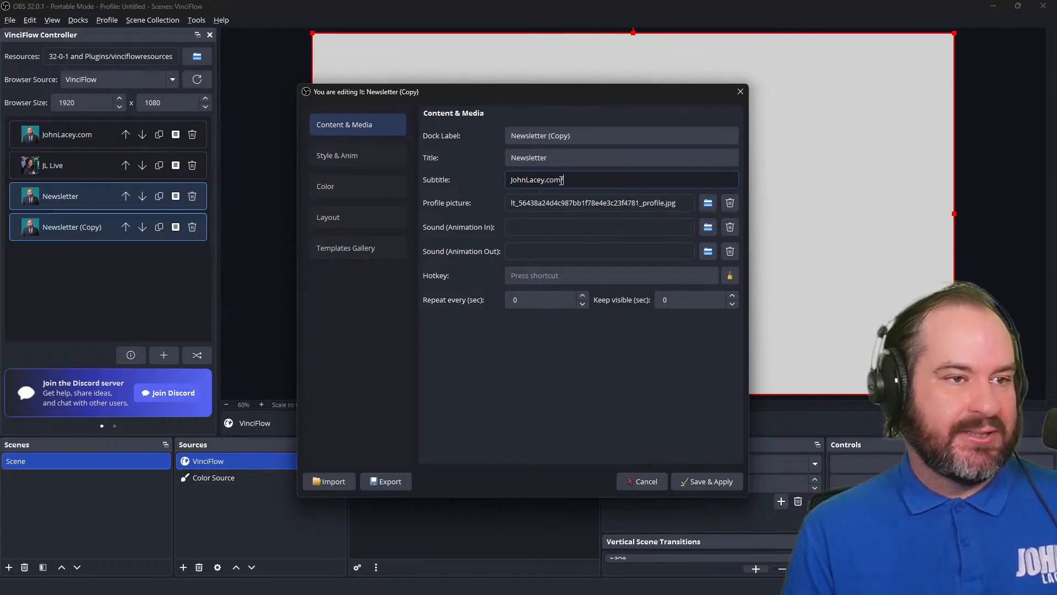
{"action": "type", "text": "/news"}
{"action": "key", "text": "Tab"}
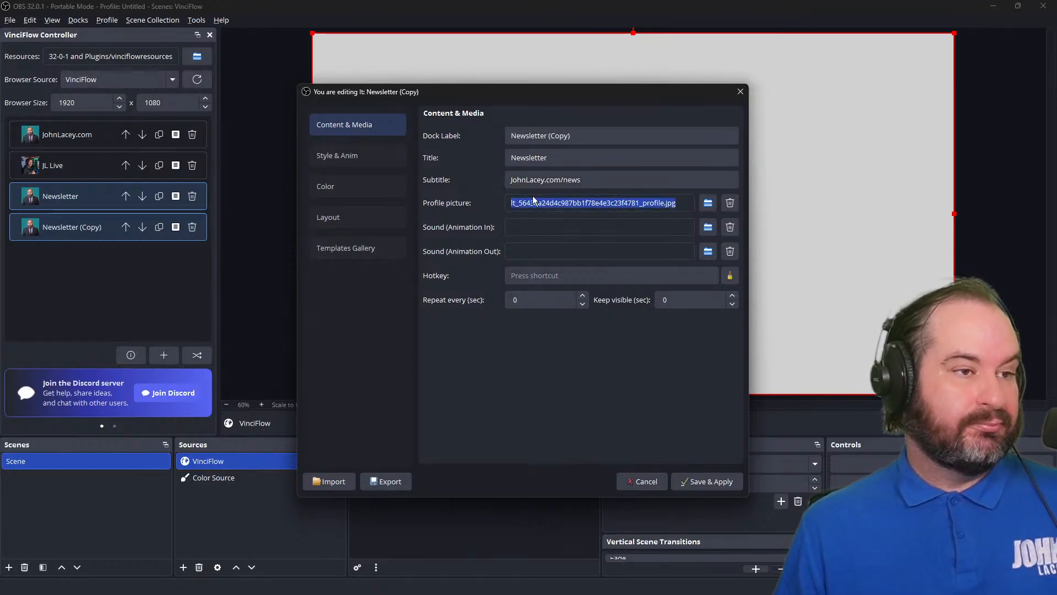
{"action": "left_click", "coordinate": [707, 481]}
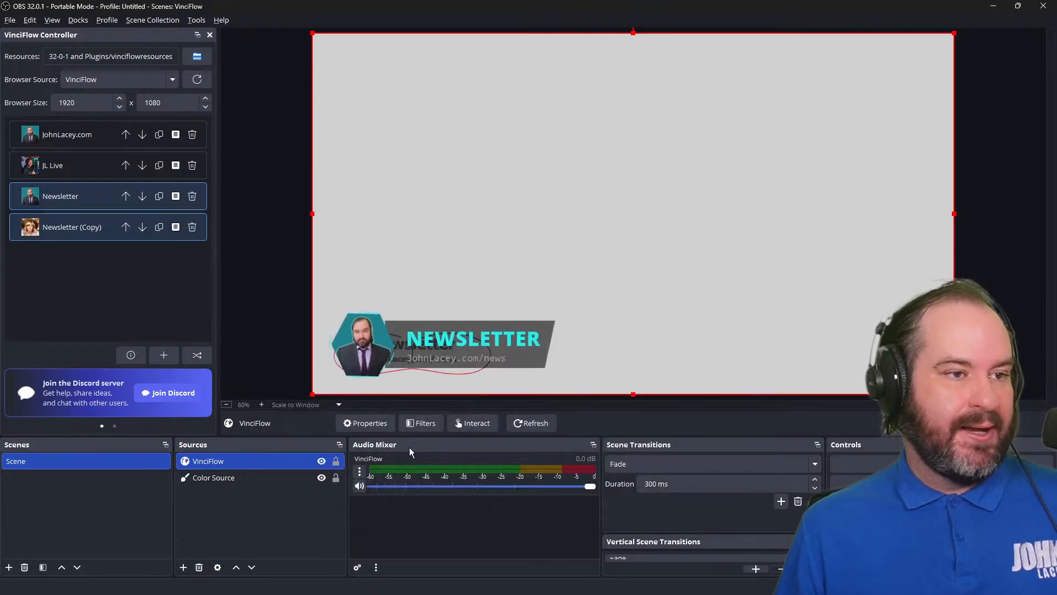
Hide the original Newsletter lower third and toggle Newsletter (Copy) off and on to preview its animations
{"action": "left_click", "coordinate": [103, 202]}
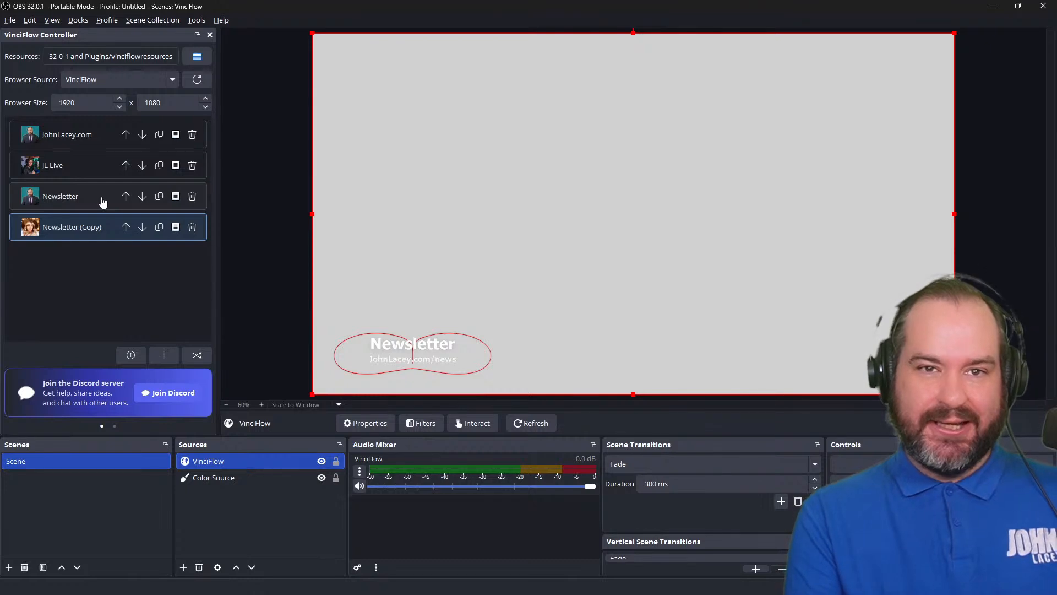
{"action": "left_click", "coordinate": [103, 236]}
{"action": "left_click", "coordinate": [103, 236]}
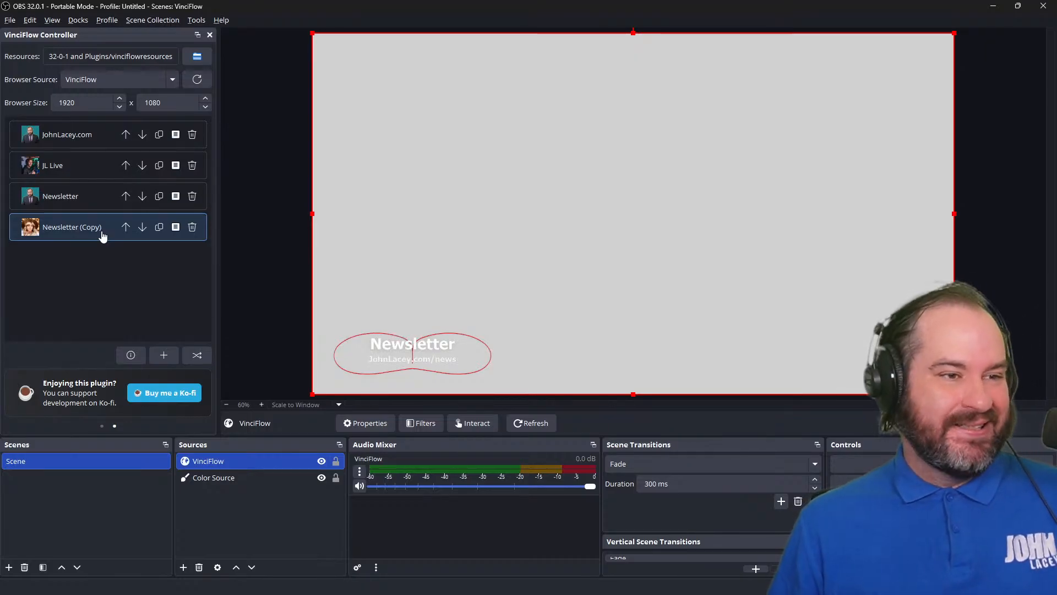
{"action": "left_click", "coordinate": [103, 236]}
{"action": "left_click", "coordinate": [103, 235]}
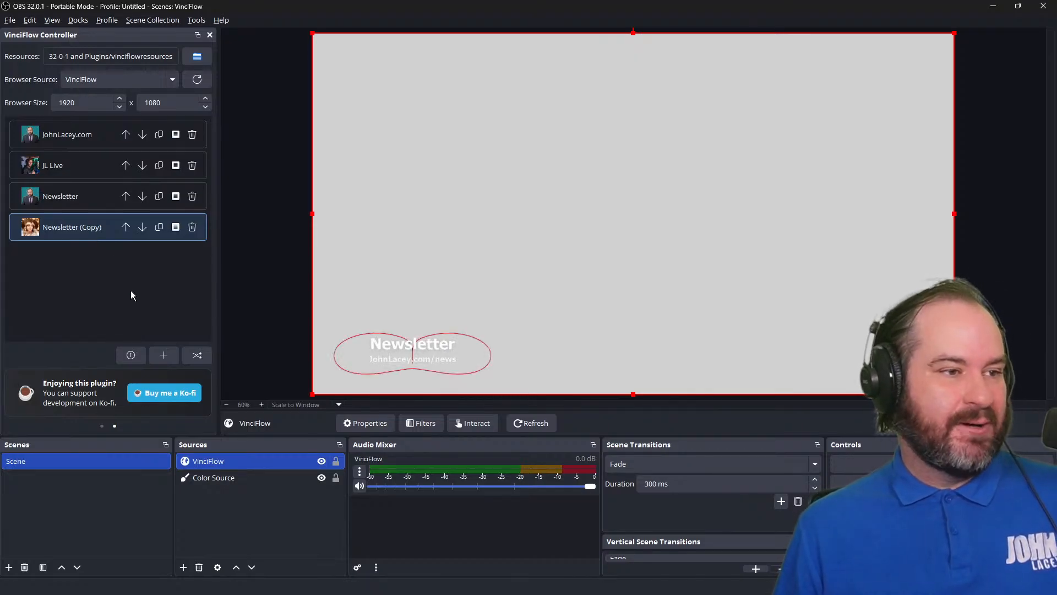
Show the original Newsletter lower third and toggle it off and on to replay its animations
{"action": "left_click", "coordinate": [101, 204]}
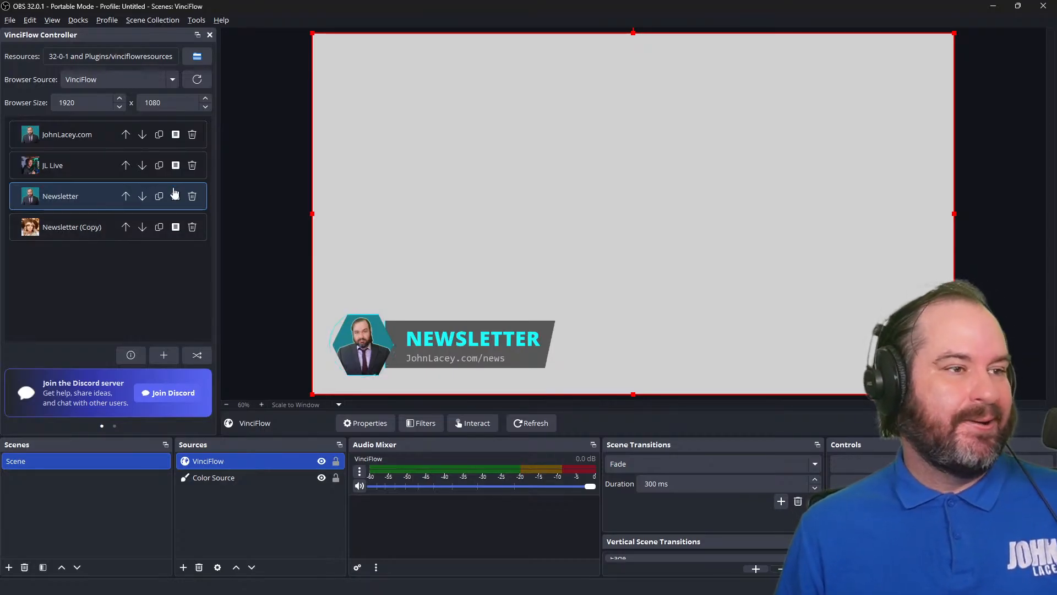
{"action": "left_click", "coordinate": [74, 201]}
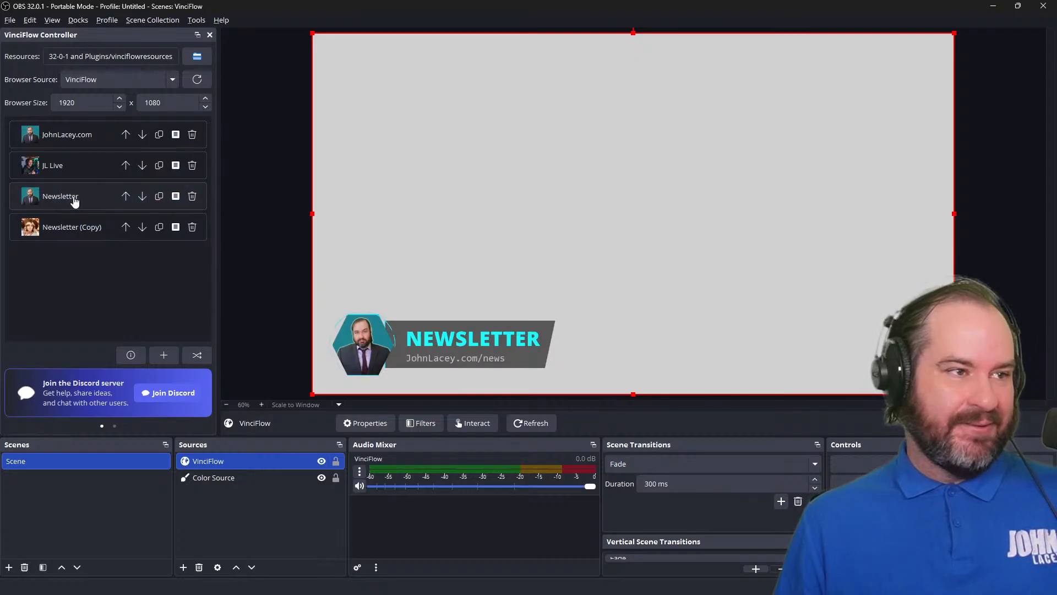
{"action": "left_click", "coordinate": [74, 200]}
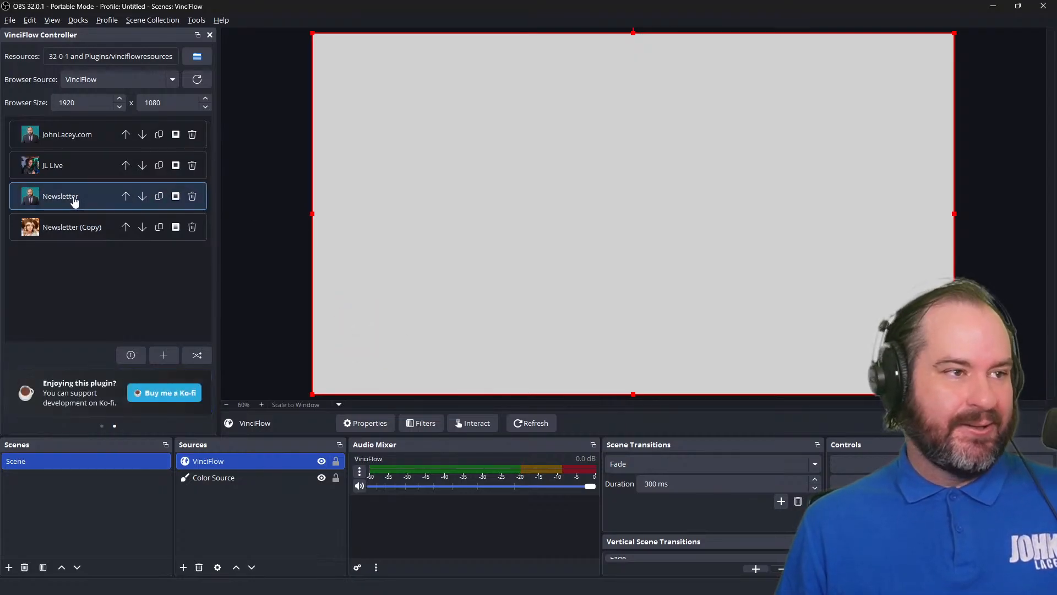
Edit the Newsletter lower third's style, setting its entrance animation to Heart Beat and its exit animation to Hinge
{"action": "left_click", "coordinate": [174, 201]}
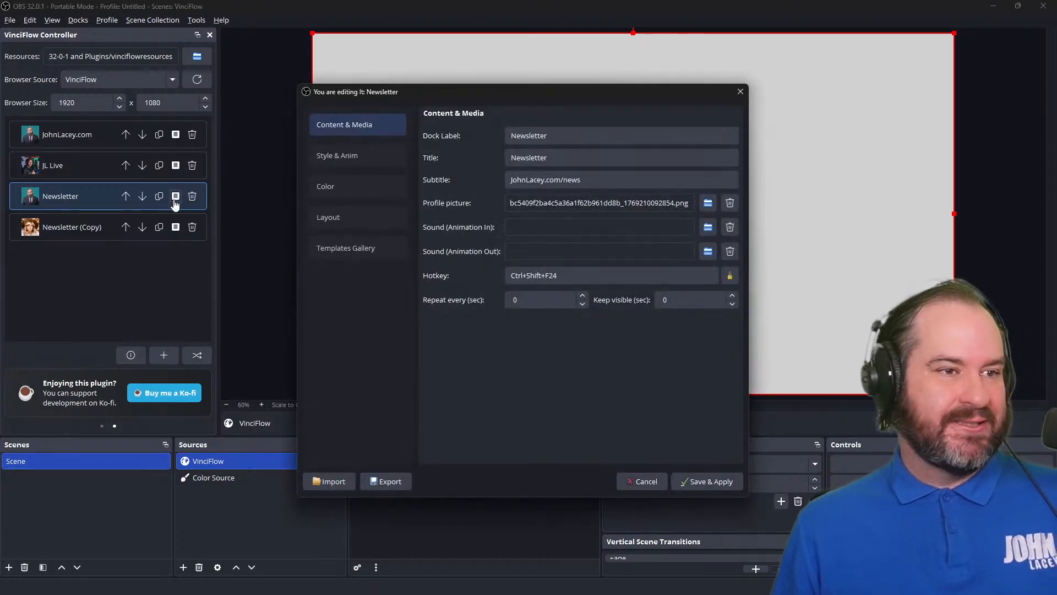
{"action": "left_click", "coordinate": [354, 155]}
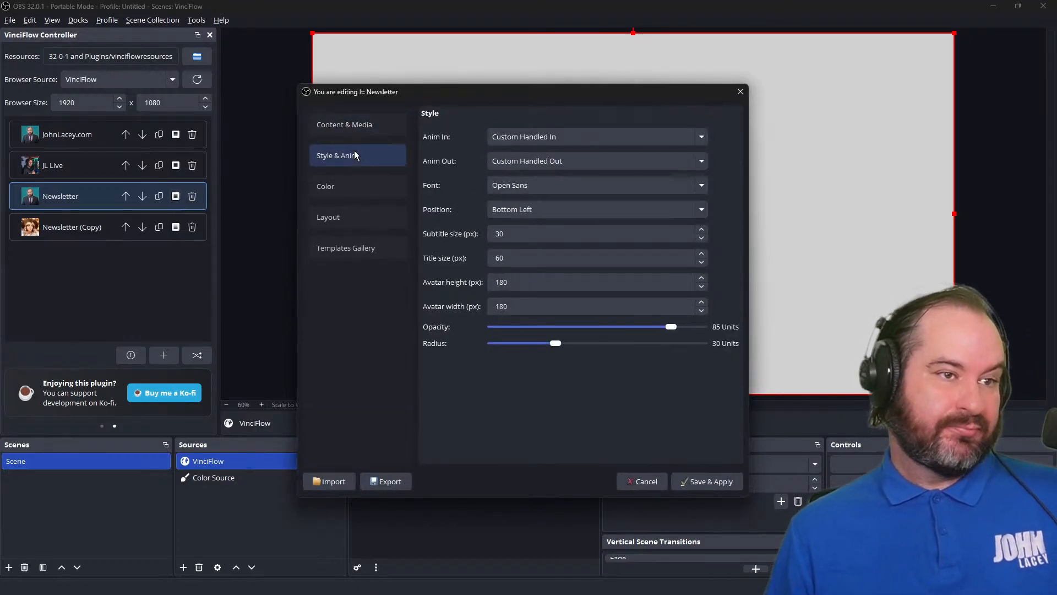
{"action": "left_click_drag", "start_coordinate": [518, 91], "coordinate": [671, 115]}
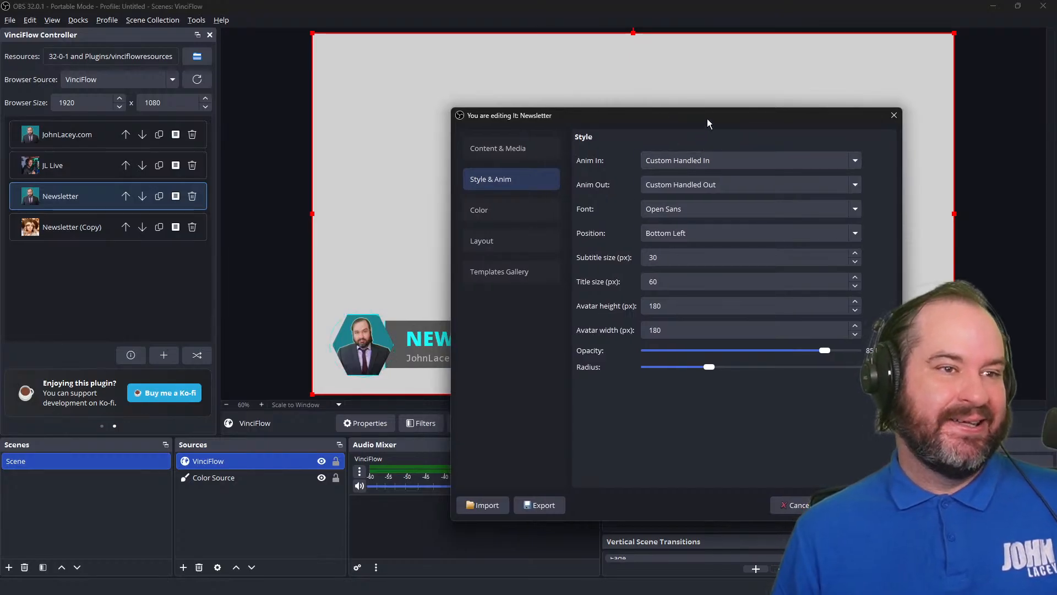
{"action": "left_click_drag", "start_coordinate": [707, 117], "coordinate": [744, 104]}
{"action": "left_click", "coordinate": [777, 145]}
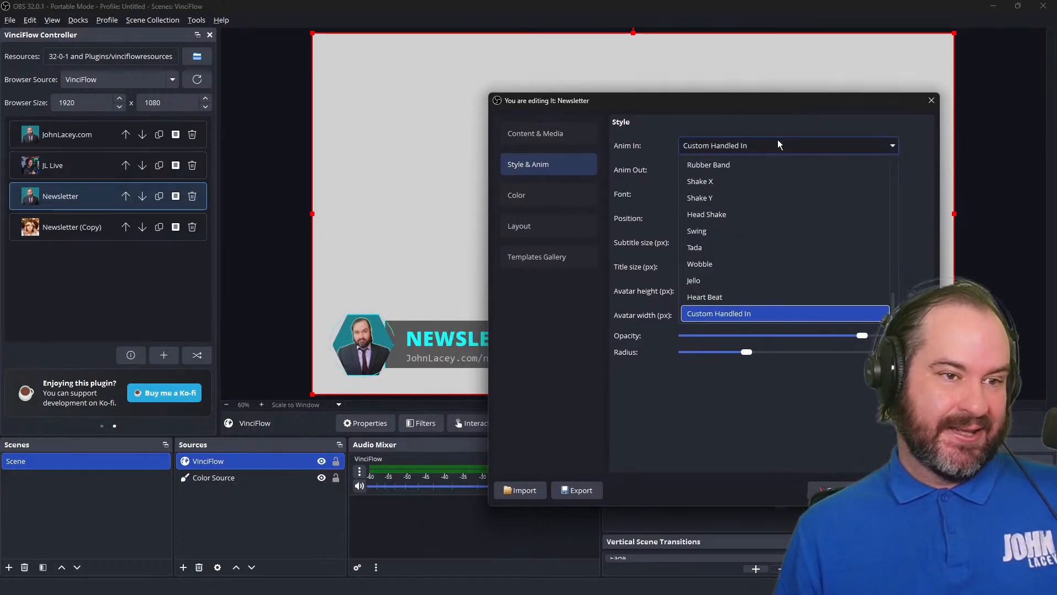
{"action": "left_click", "coordinate": [777, 297]}
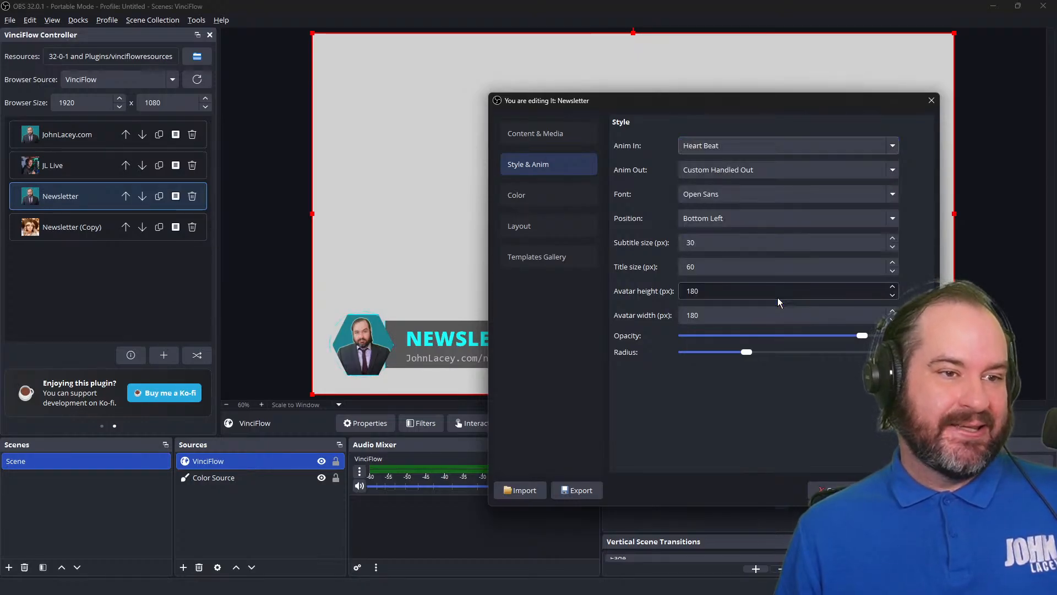
{"action": "left_click", "coordinate": [765, 171]}
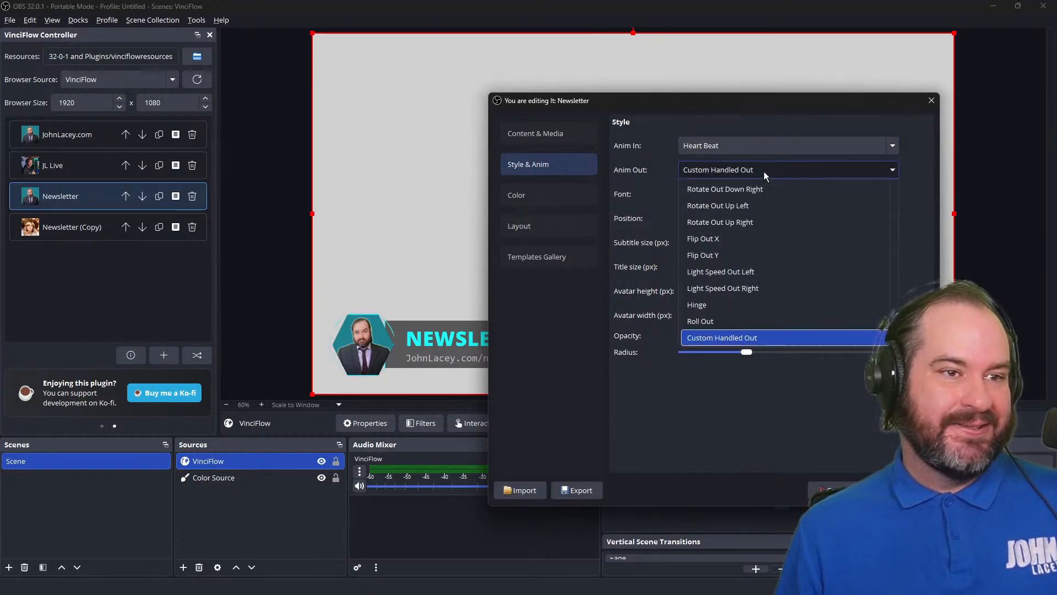
{"action": "left_click", "coordinate": [761, 305]}
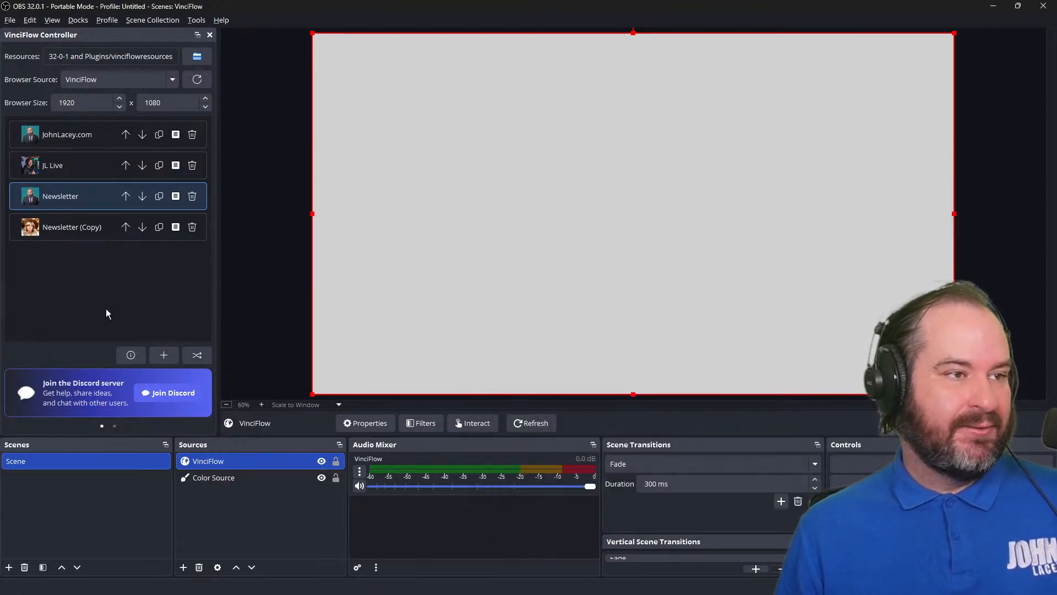
Toggle the Newsletter lower third off and on repeatedly to test the Heart Beat and Hinge animations
{"action": "left_click", "coordinate": [97, 201]}
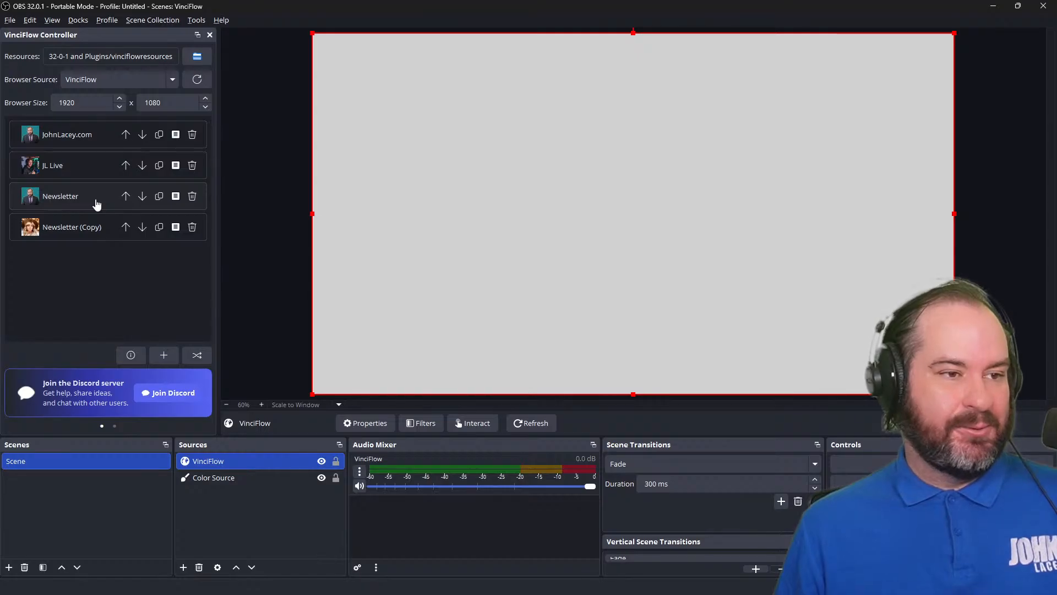
{"action": "left_click", "coordinate": [97, 204]}
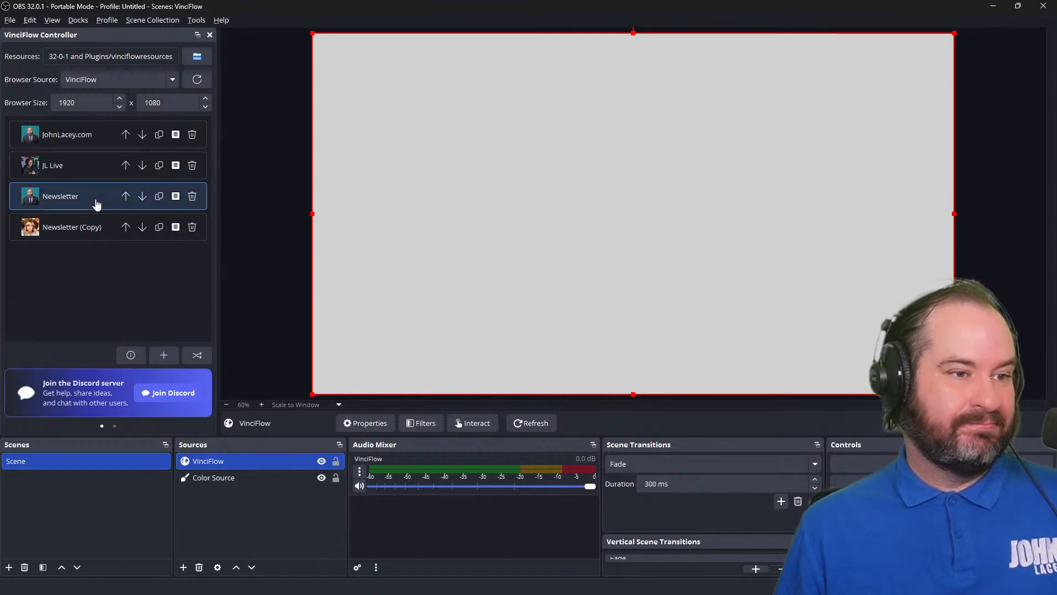
{"action": "left_click", "coordinate": [96, 201]}
{"action": "left_click", "coordinate": [111, 204]}
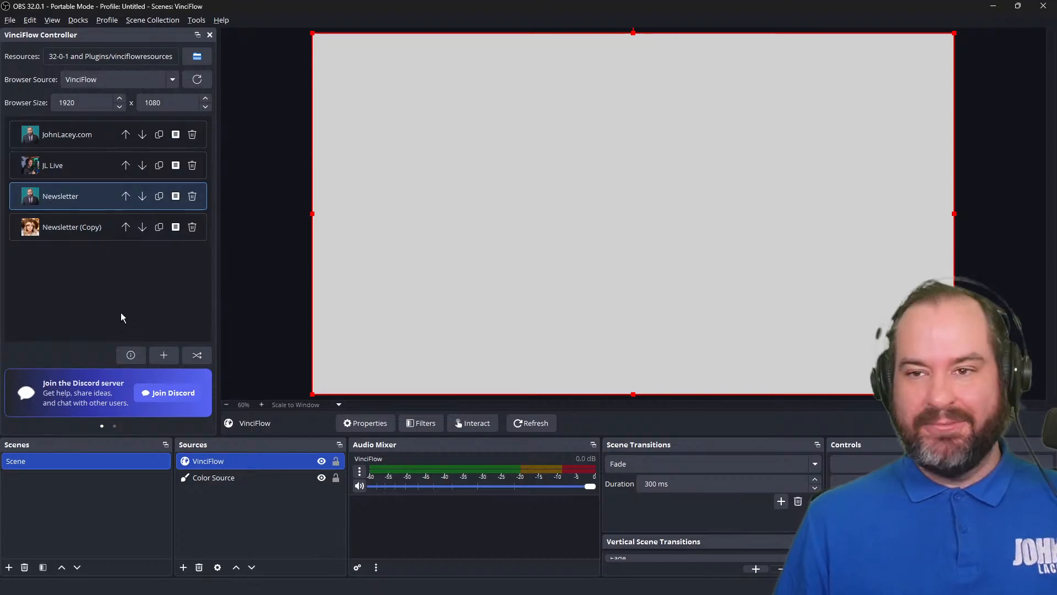
Check the Newsletter lower third's entrance and exit animation settings, and save and apply them again
{"action": "left_click", "coordinate": [177, 200]}
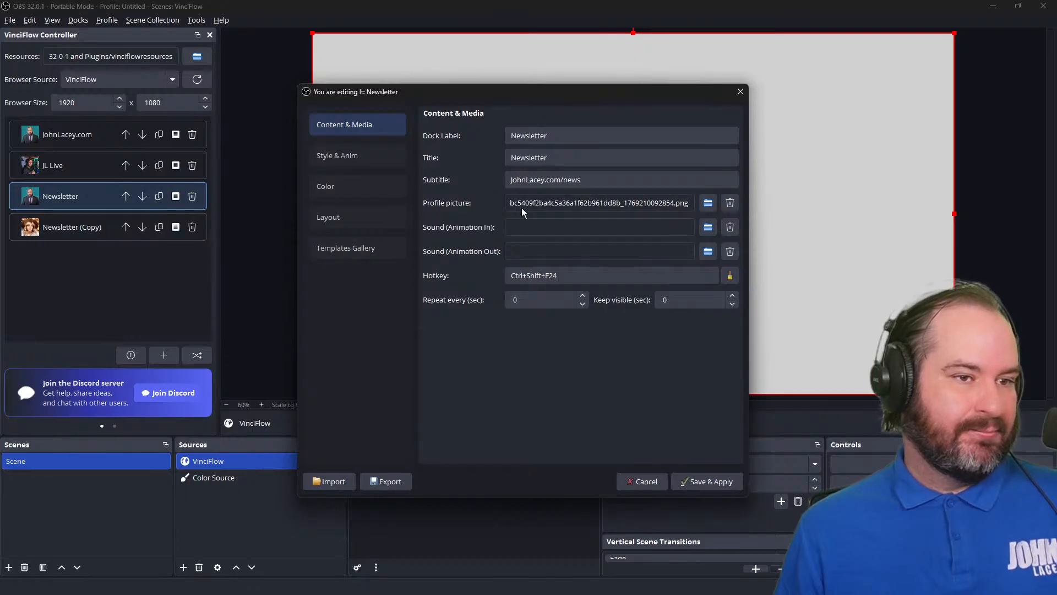
{"action": "left_click", "coordinate": [365, 153]}
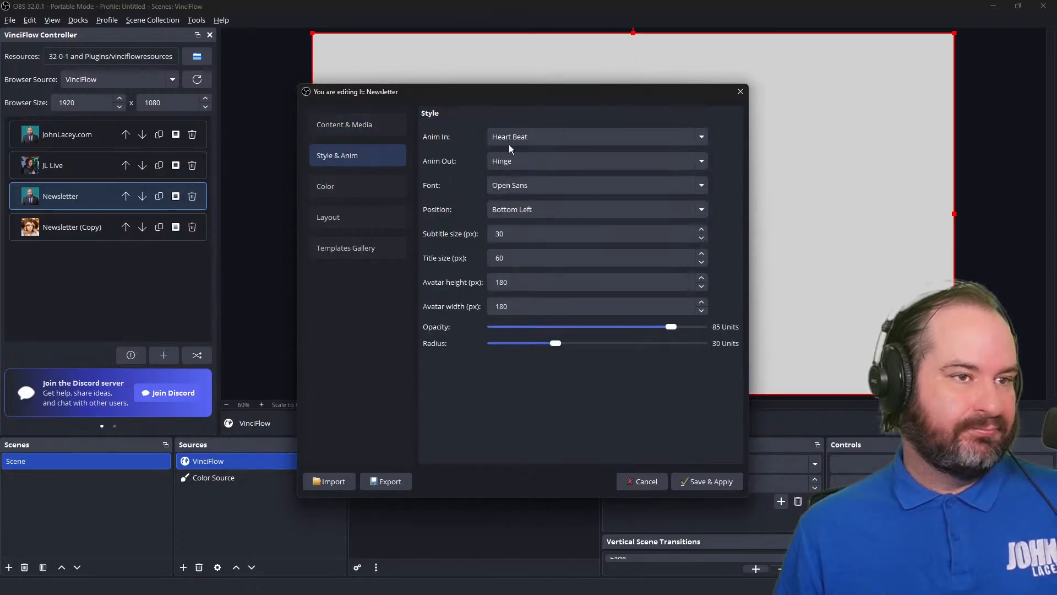
{"action": "left_click", "coordinate": [553, 132]}
{"action": "left_click", "coordinate": [553, 133]}
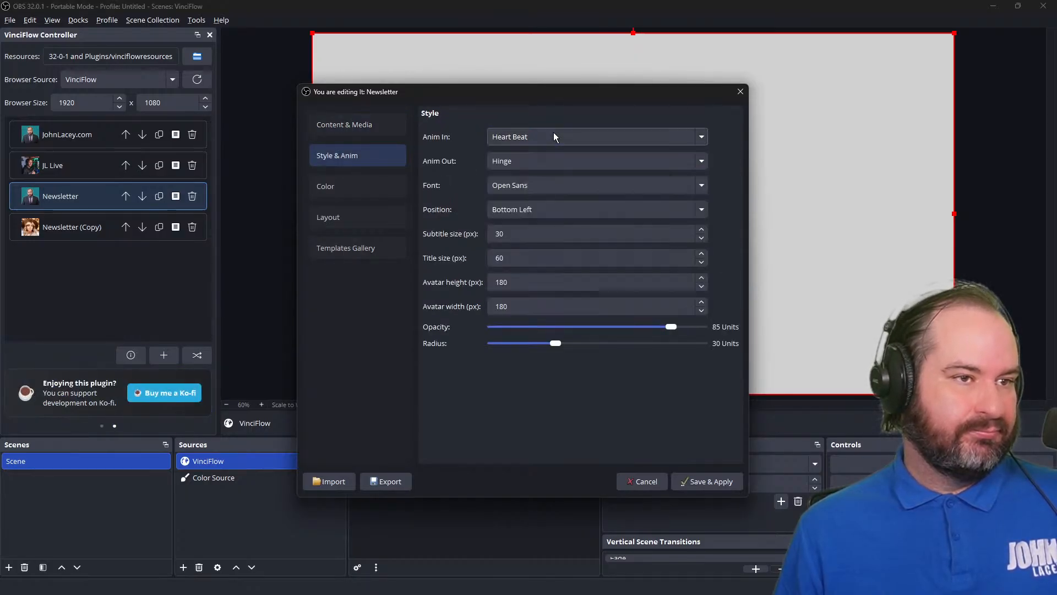
{"action": "left_click", "coordinate": [710, 482]}
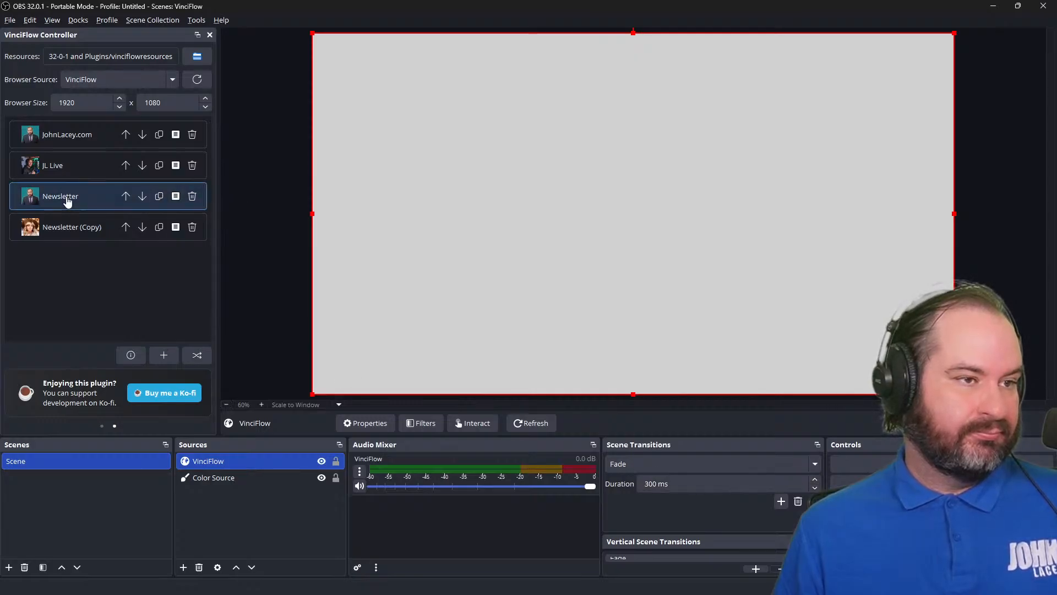
Reopen the Newsletter lower third's style settings and bring up the choices for its entrance animation
{"action": "left_click", "coordinate": [175, 196]}
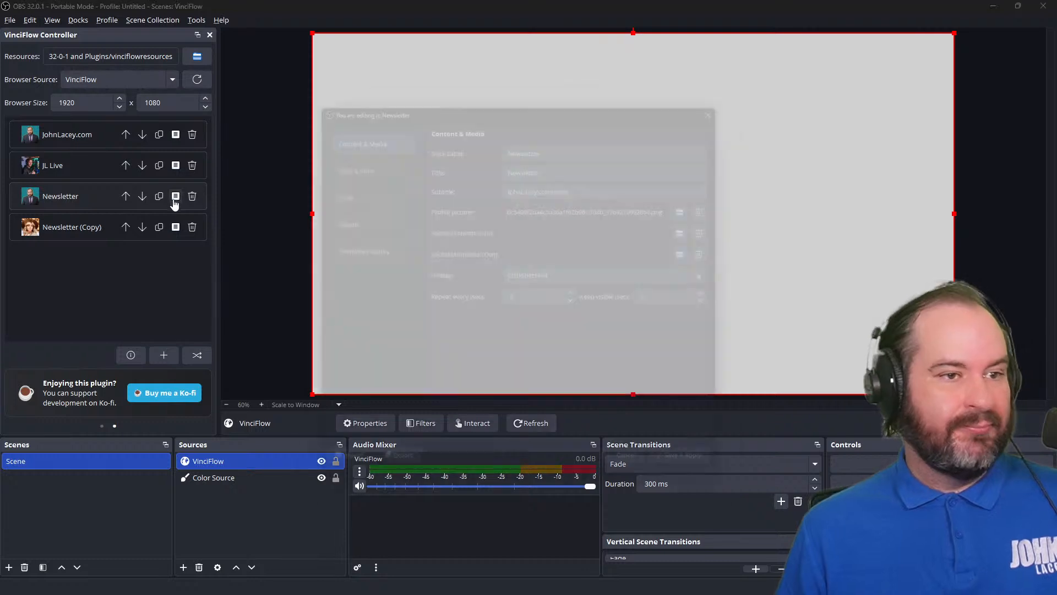
{"action": "left_click", "coordinate": [346, 157]}
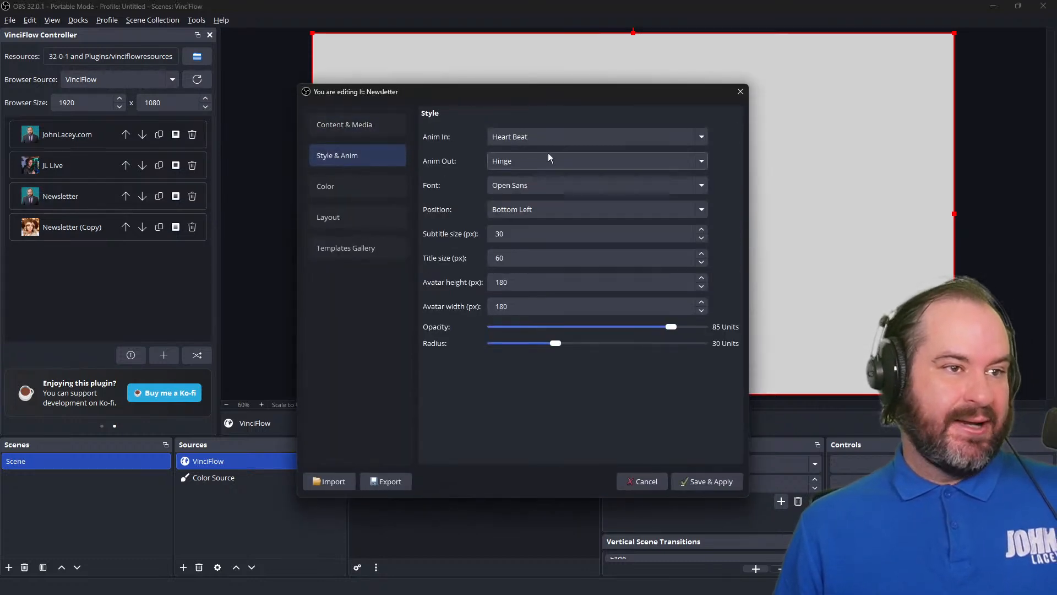
{"action": "left_click", "coordinate": [565, 137]}
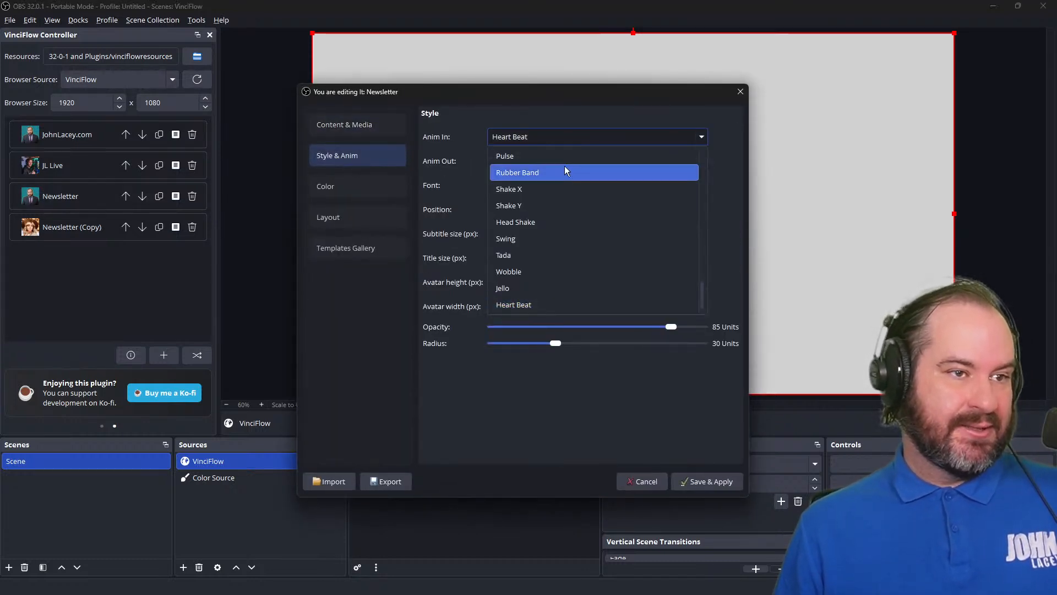
Set the Newsletter lower third's entrance animation to Rubber Band and exit animation to Flip Out X, and save
{"action": "left_click", "coordinate": [564, 169]}
{"action": "left_click", "coordinate": [566, 169]}
{"action": "scroll", "coordinate": [579, 242], "scroll_direction": "up", "scroll_amount": 1}
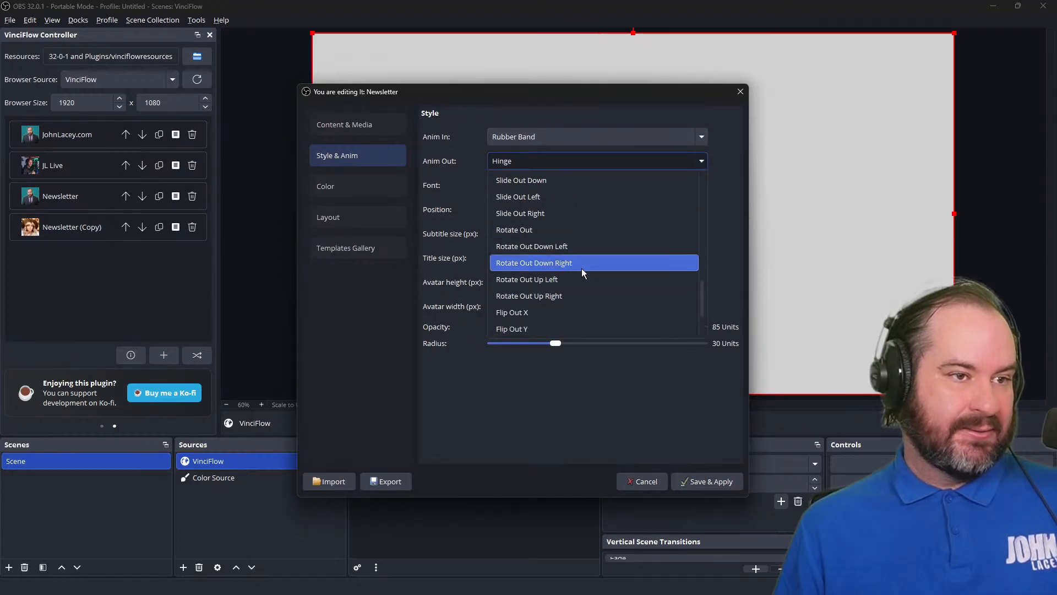
{"action": "left_click", "coordinate": [583, 308]}
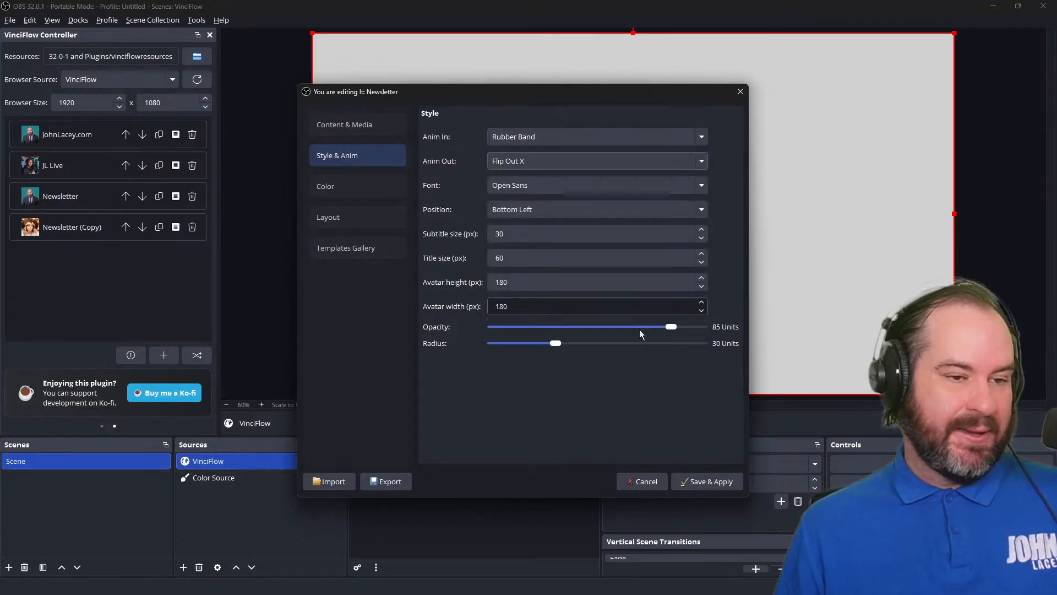
{"action": "left_click", "coordinate": [701, 483]}
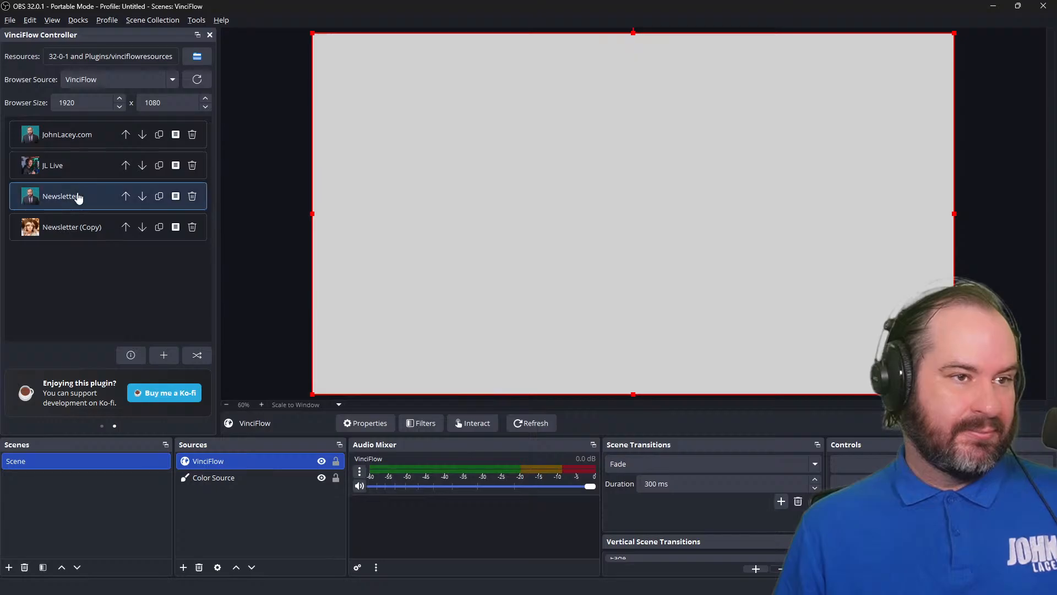
Toggle the Newsletter lower third on and off to preview its entrance and exit animations
{"action": "left_click", "coordinate": [78, 229]}
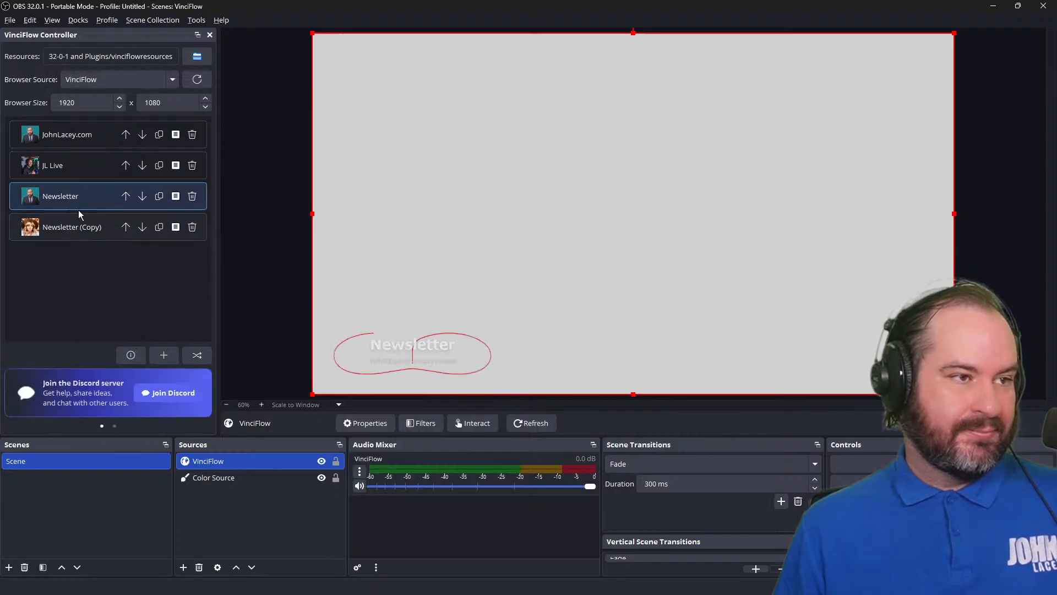
{"action": "left_click", "coordinate": [83, 202]}
{"action": "left_click", "coordinate": [83, 202]}
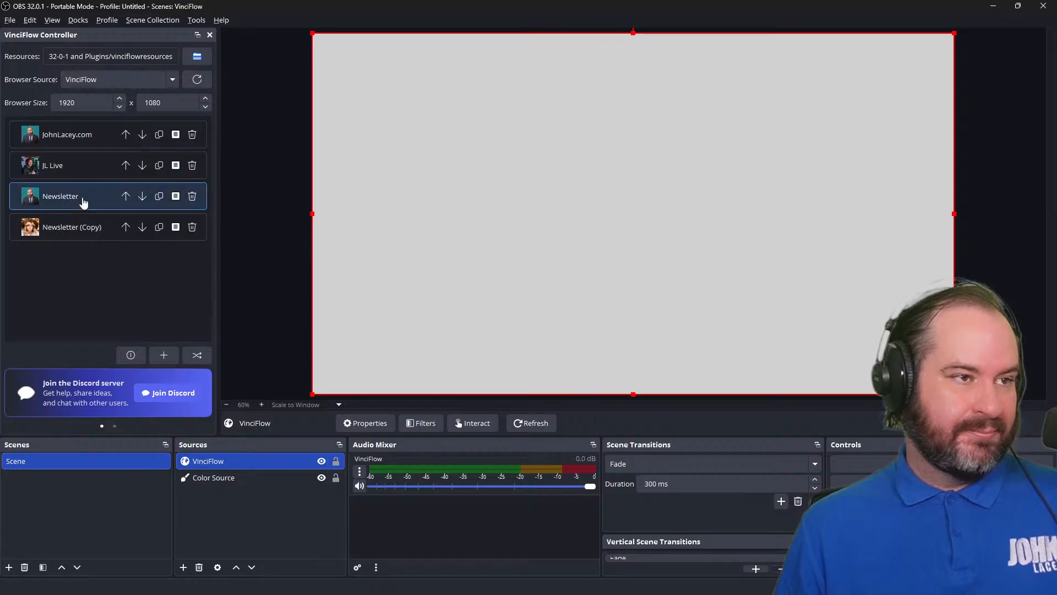
{"action": "left_click", "coordinate": [85, 203]}
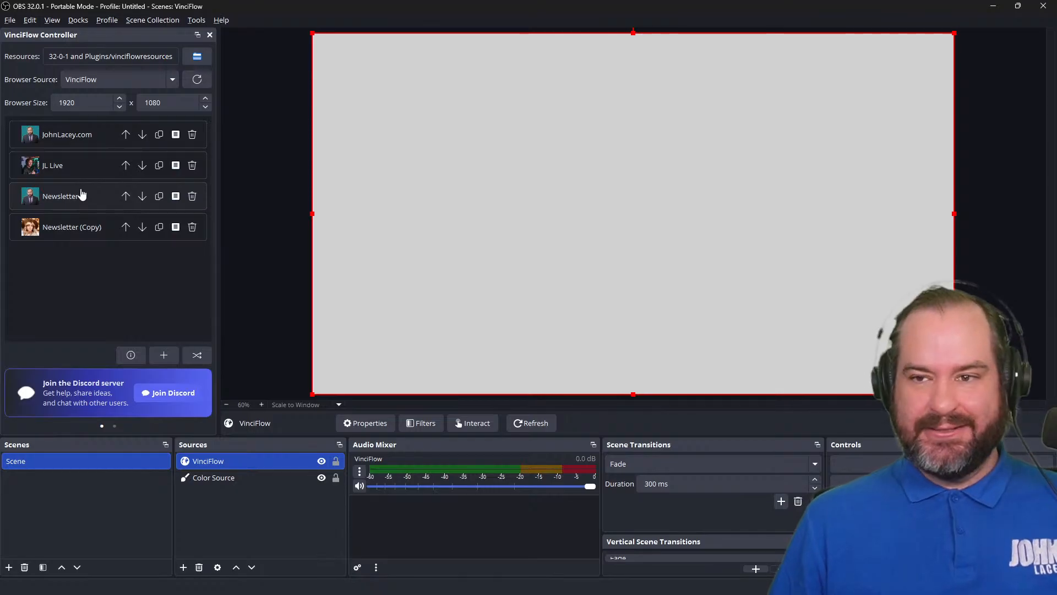
{"action": "left_click", "coordinate": [82, 195]}
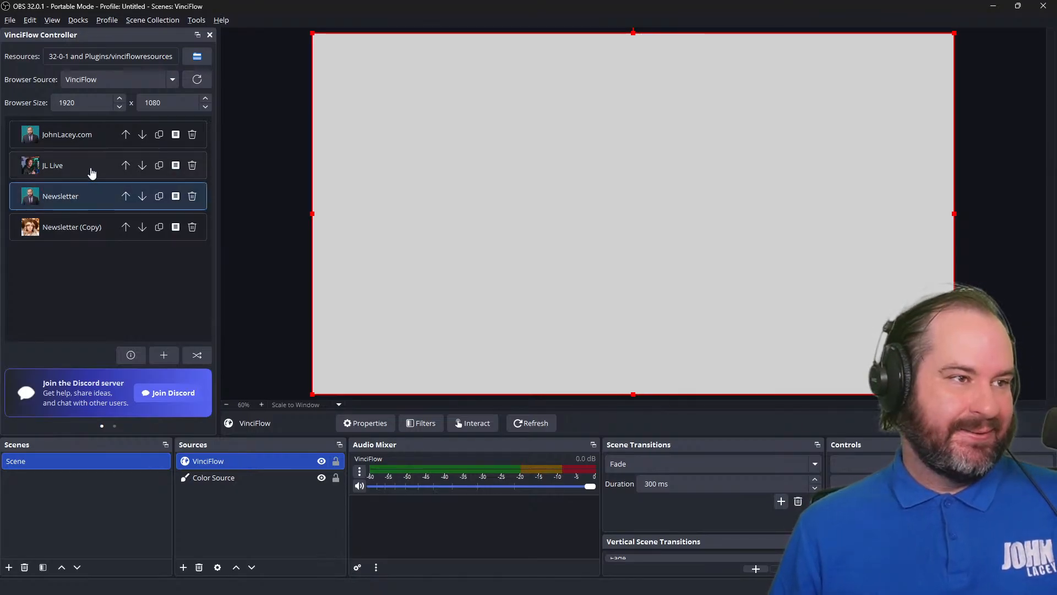
Switch from the Newsletter lower third to JL Live, hide JL Live, and show Newsletter again to compare their animations
{"action": "left_click", "coordinate": [91, 173]}
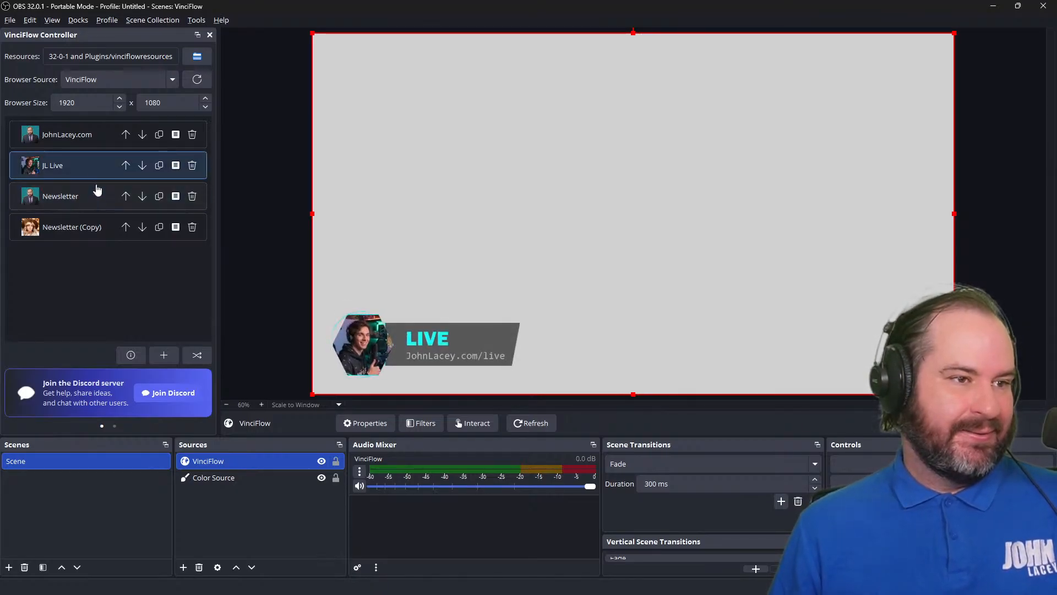
{"action": "left_click", "coordinate": [97, 165]}
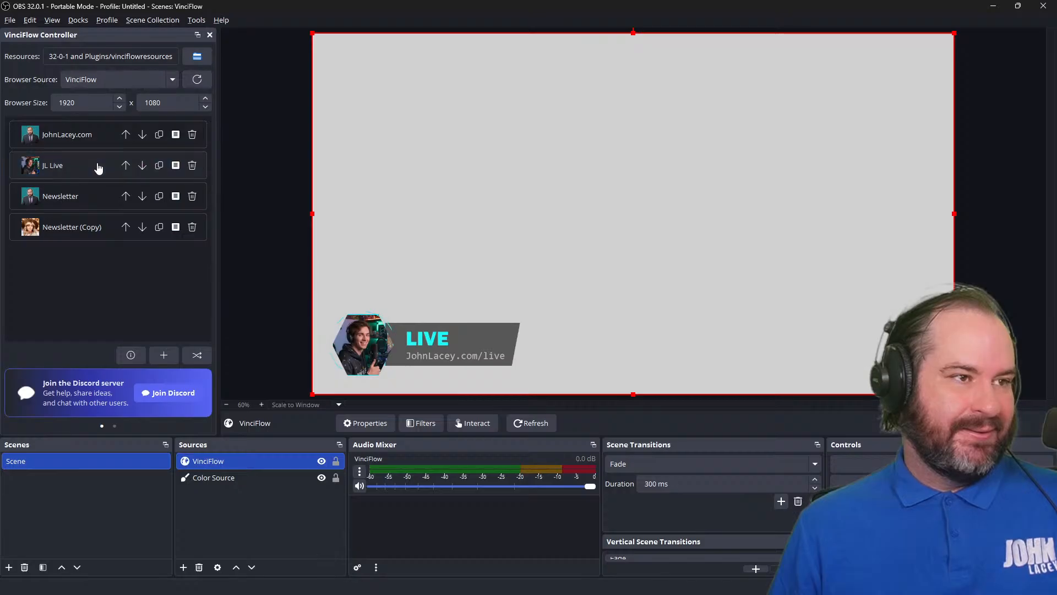
{"action": "left_click", "coordinate": [107, 206]}
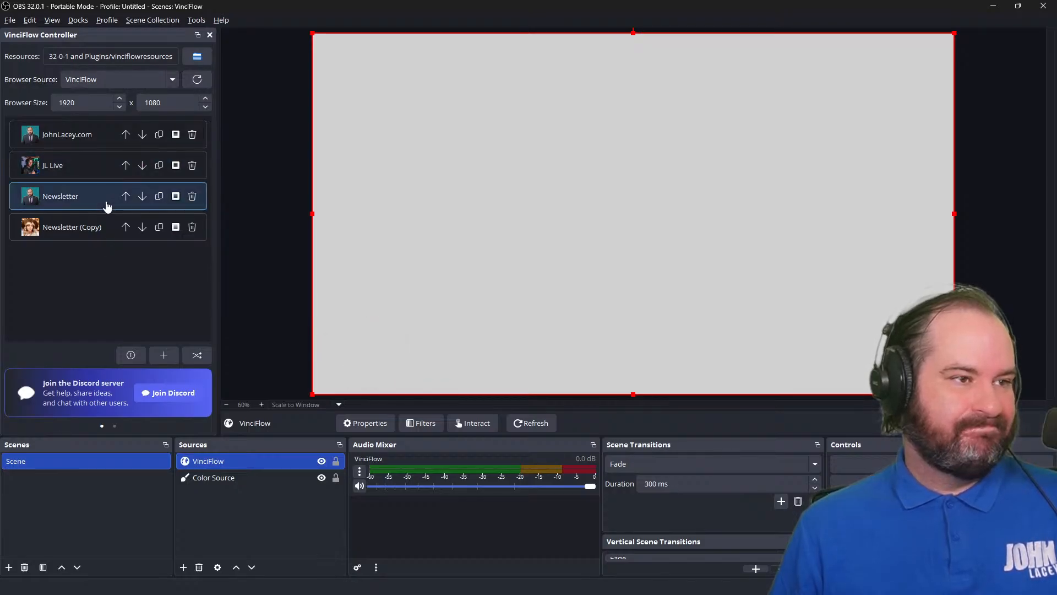
{"action": "left_click", "coordinate": [175, 197]}
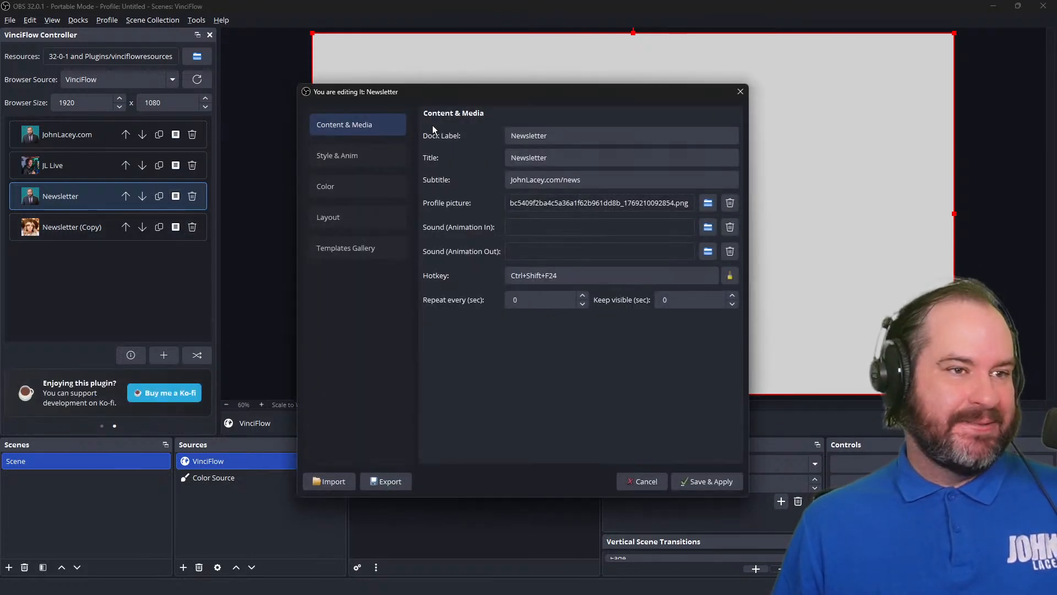
{"action": "left_click", "coordinate": [379, 147]}
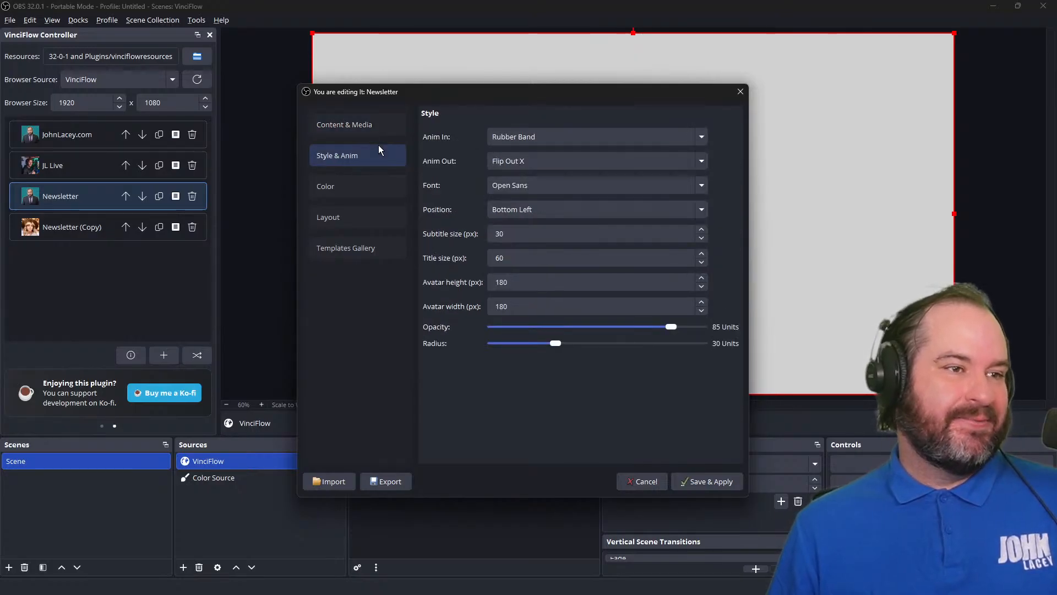
{"action": "left_click", "coordinate": [539, 140]}
{"action": "scroll", "coordinate": [542, 176], "scroll_direction": "up", "scroll_amount": 5}
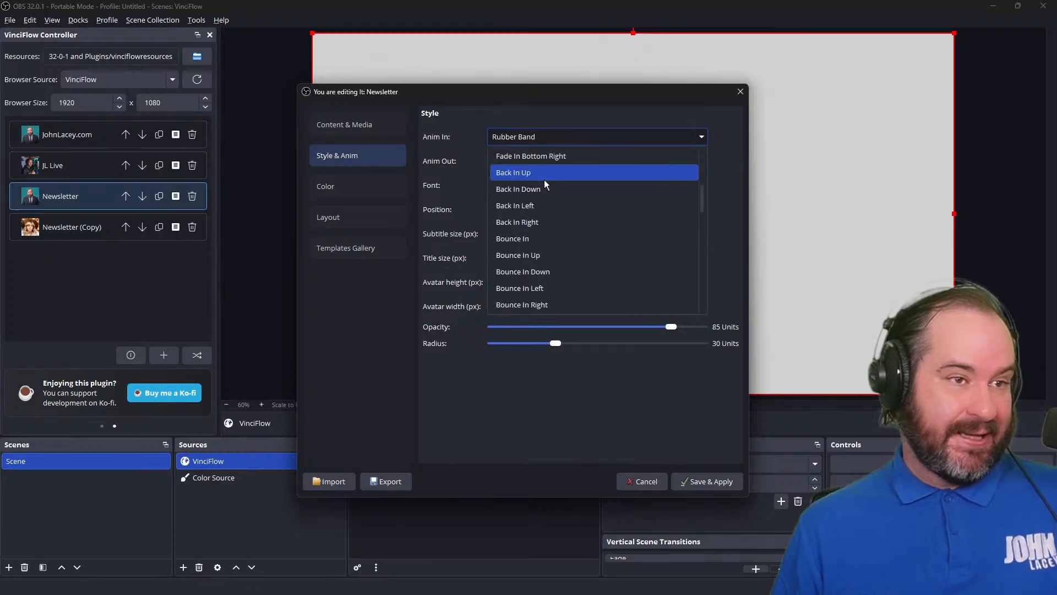
{"action": "left_click", "coordinate": [544, 179]}
{"action": "left_click", "coordinate": [646, 482]}
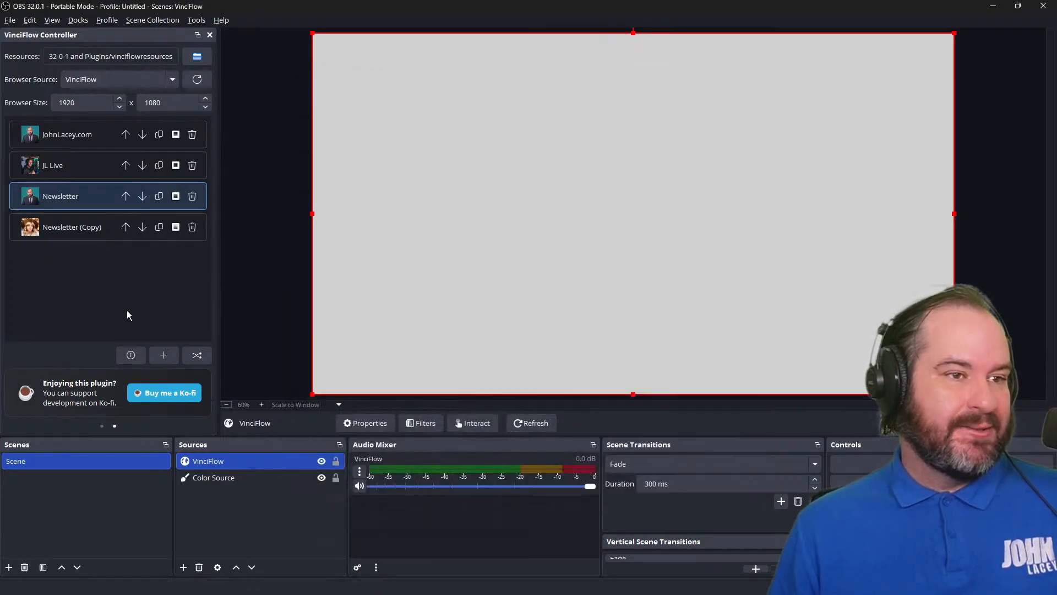
Add a new lower third and set its title to NEWSLETTER
{"action": "left_click", "coordinate": [164, 355]}
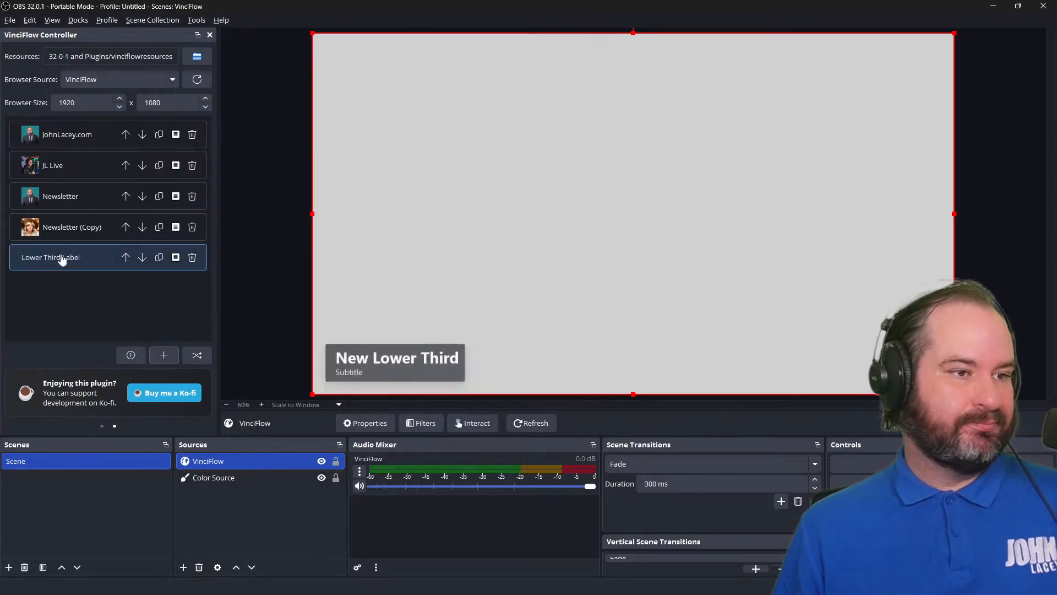
{"action": "left_click", "coordinate": [175, 257]}
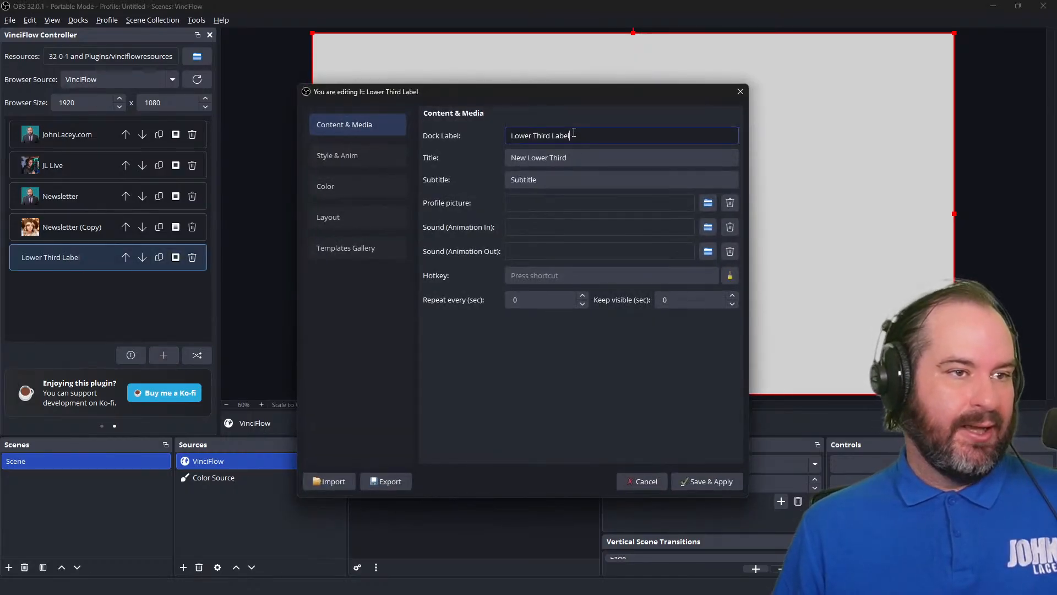
{"action": "key", "text": "Tab"}
{"action": "key", "text": "BackSpace"}
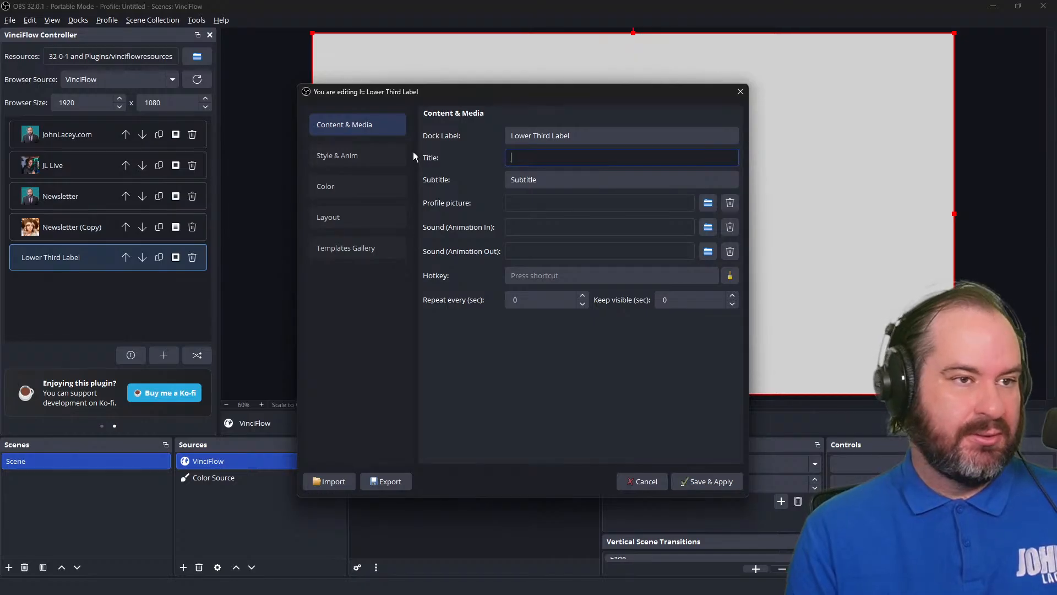
{"action": "type", "text": "NEWSLETT"}
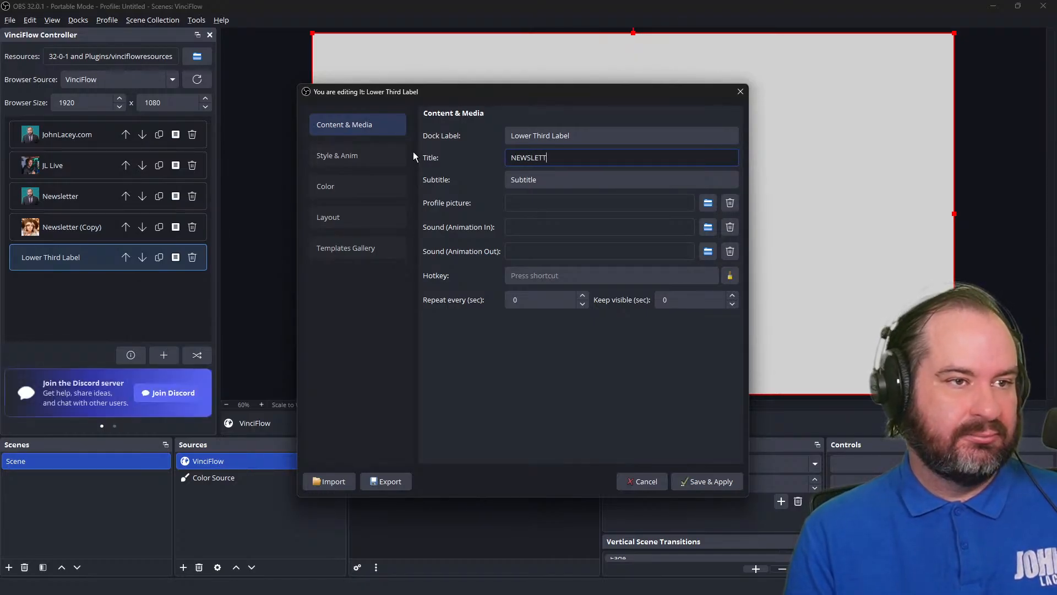
{"action": "type", "text": "ER"}
Set the new lower third's subtitle to JohnLacey.com/news
{"action": "key", "text": "Tab"}
{"action": "key", "text": "BackSpace"}
{"action": "type", "text": "JohnLace"}
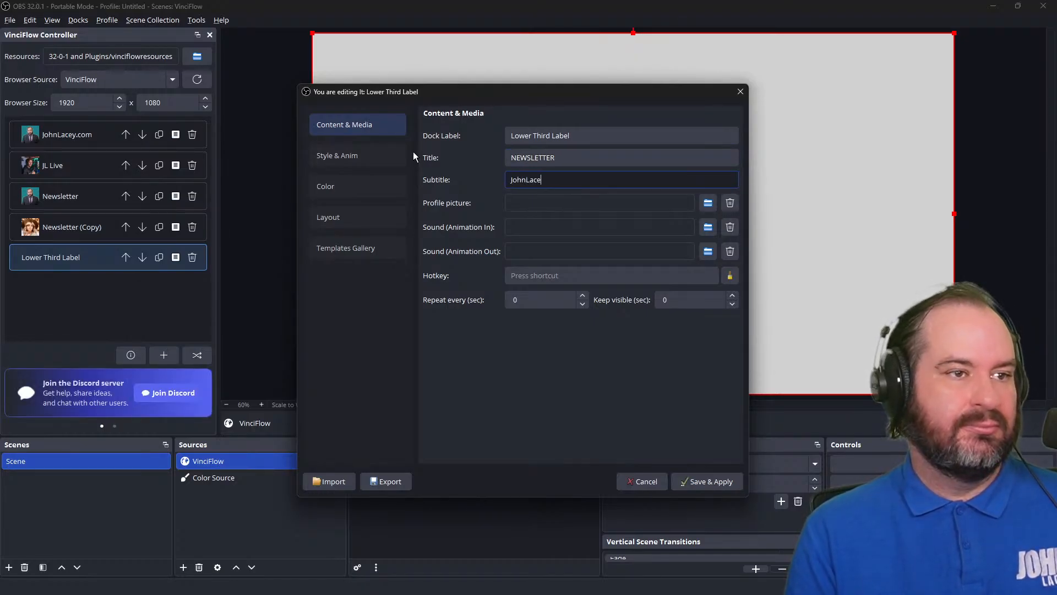
{"action": "type", "text": "y.com/news"}
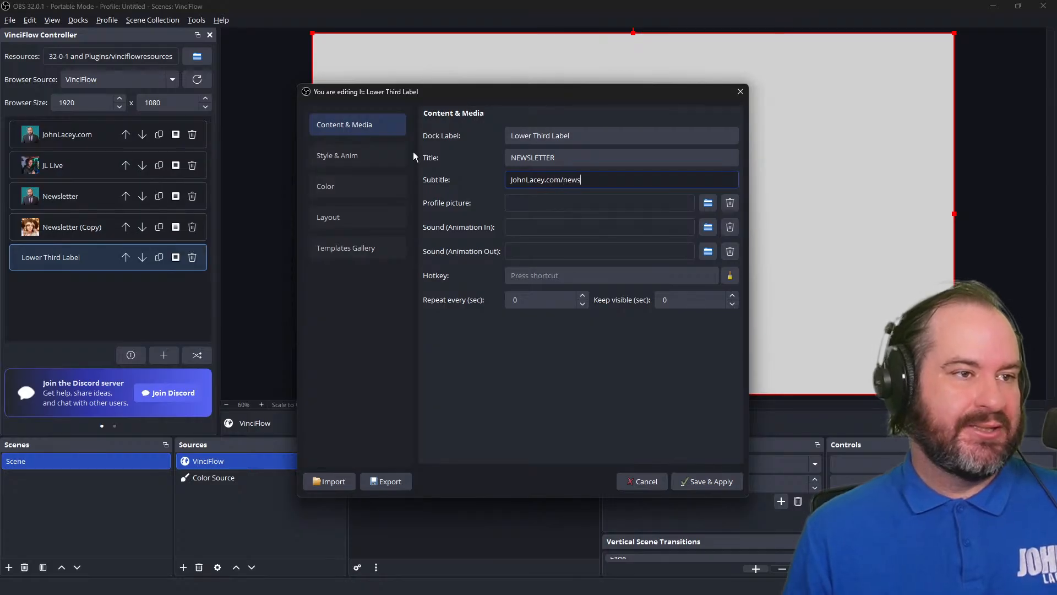
Set the new lower third's entrance animation to Heart Beat
{"action": "left_click", "coordinate": [377, 157]}
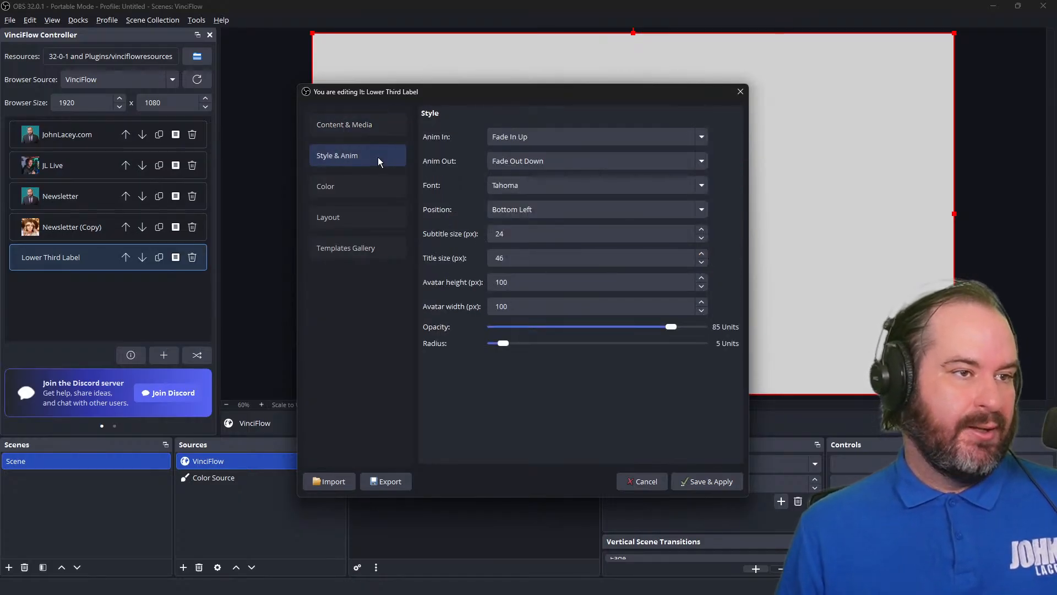
{"action": "left_click", "coordinate": [563, 141]}
{"action": "scroll", "coordinate": [576, 268], "scroll_direction": "down", "scroll_amount": 6}
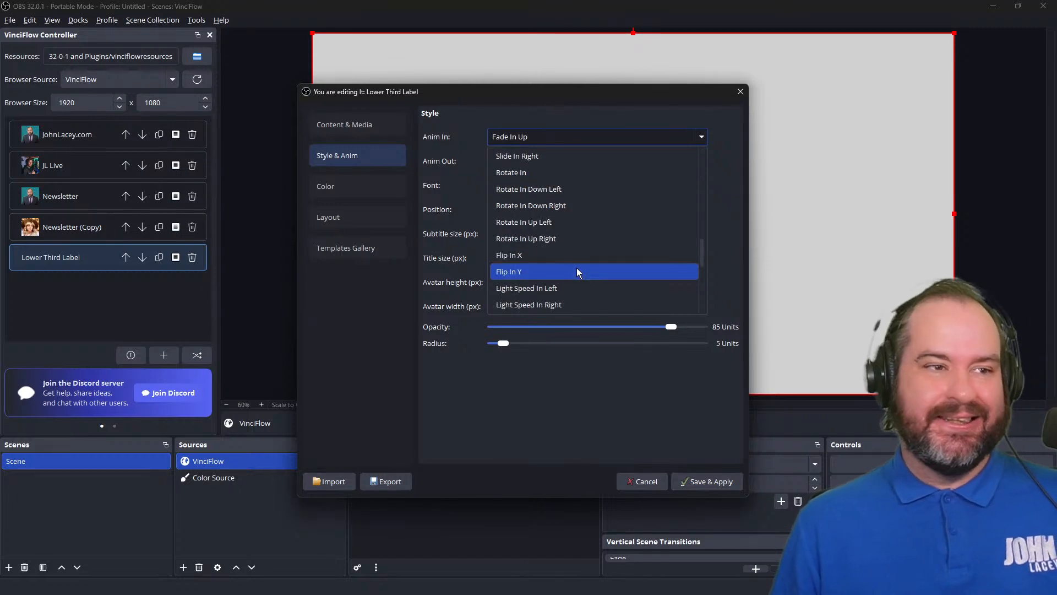
{"action": "scroll", "coordinate": [577, 270], "scroll_direction": "down", "scroll_amount": 5}
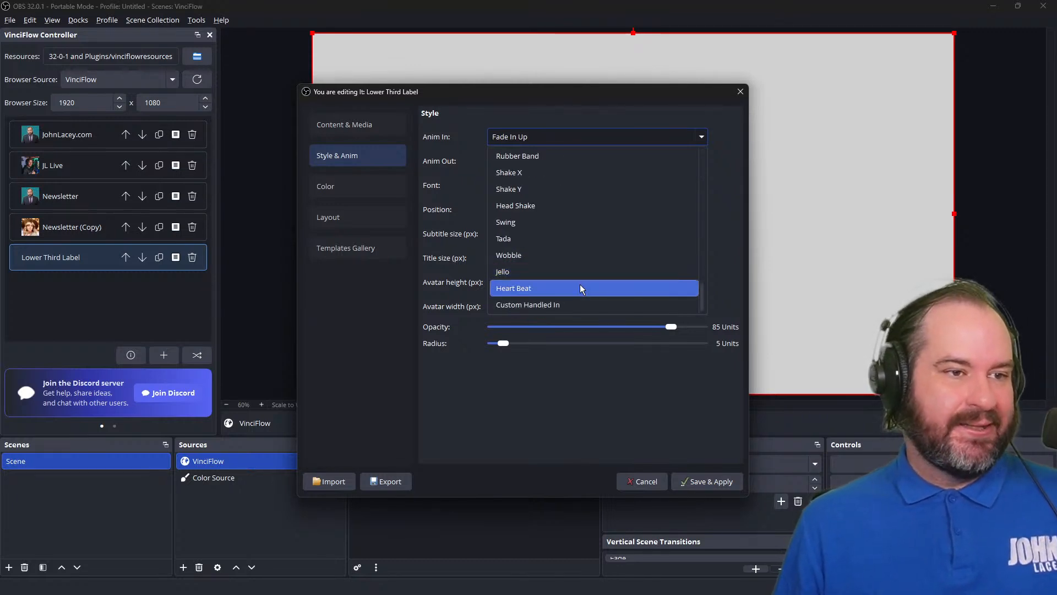
{"action": "left_click", "coordinate": [579, 286]}
Set the new lower third's exit animation to Hinge
{"action": "left_click", "coordinate": [580, 161]}
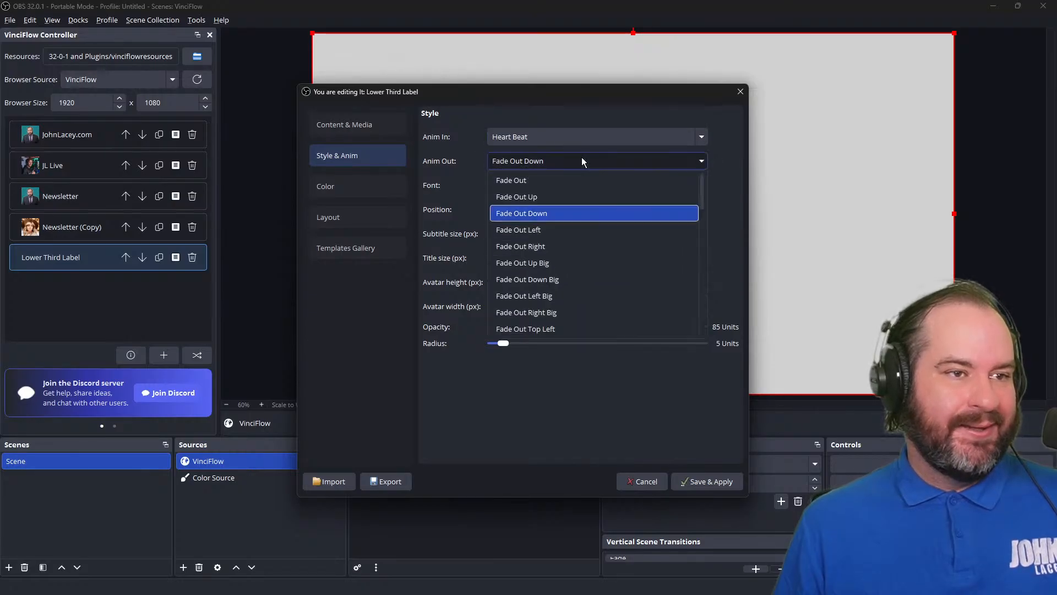
{"action": "scroll", "coordinate": [609, 277], "scroll_direction": "down", "scroll_amount": 8}
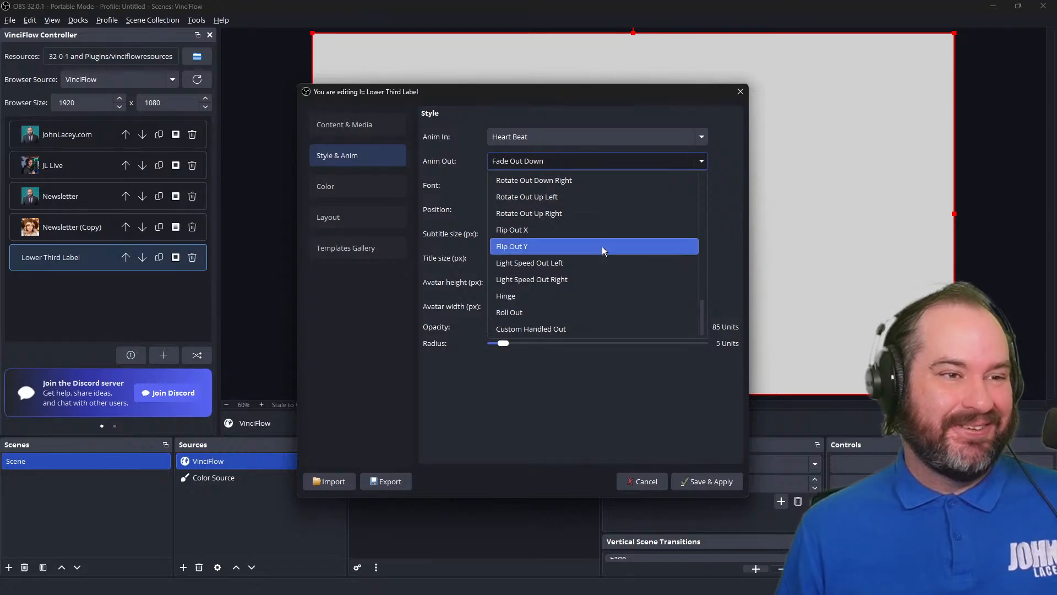
{"action": "scroll", "coordinate": [601, 247], "scroll_direction": "up", "scroll_amount": 1}
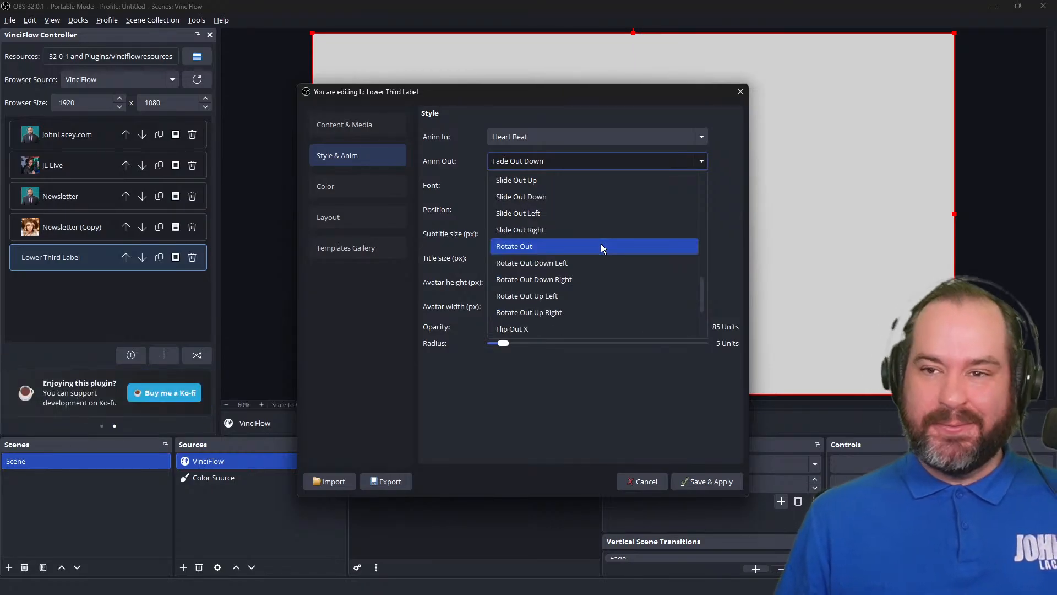
{"action": "scroll", "coordinate": [600, 247], "scroll_direction": "down", "scroll_amount": 1}
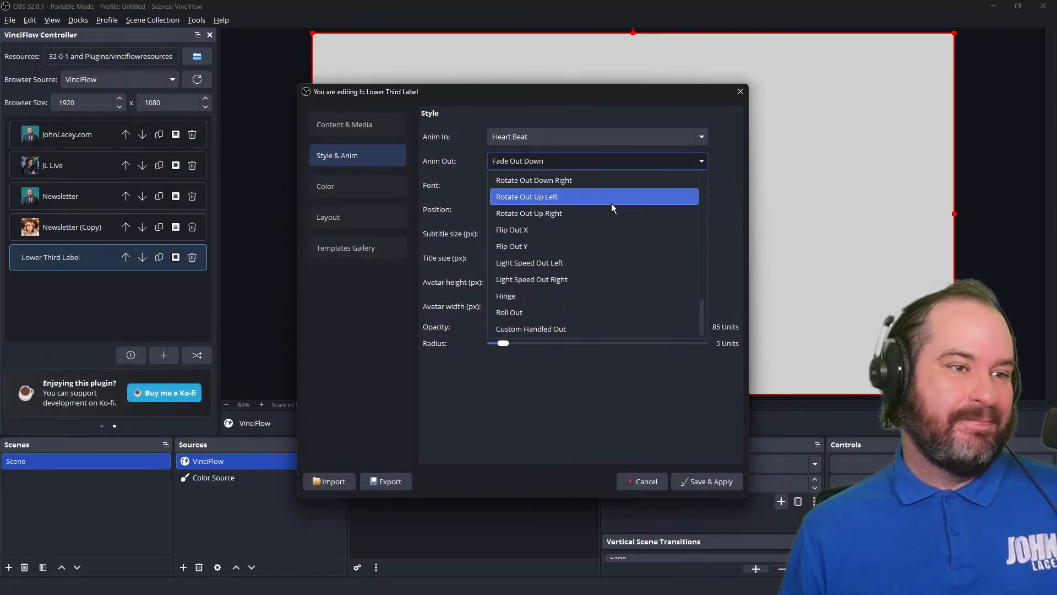
{"action": "scroll", "coordinate": [611, 207], "scroll_direction": "up", "scroll_amount": 2}
{"action": "scroll", "coordinate": [611, 207], "scroll_direction": "up", "scroll_amount": 7}
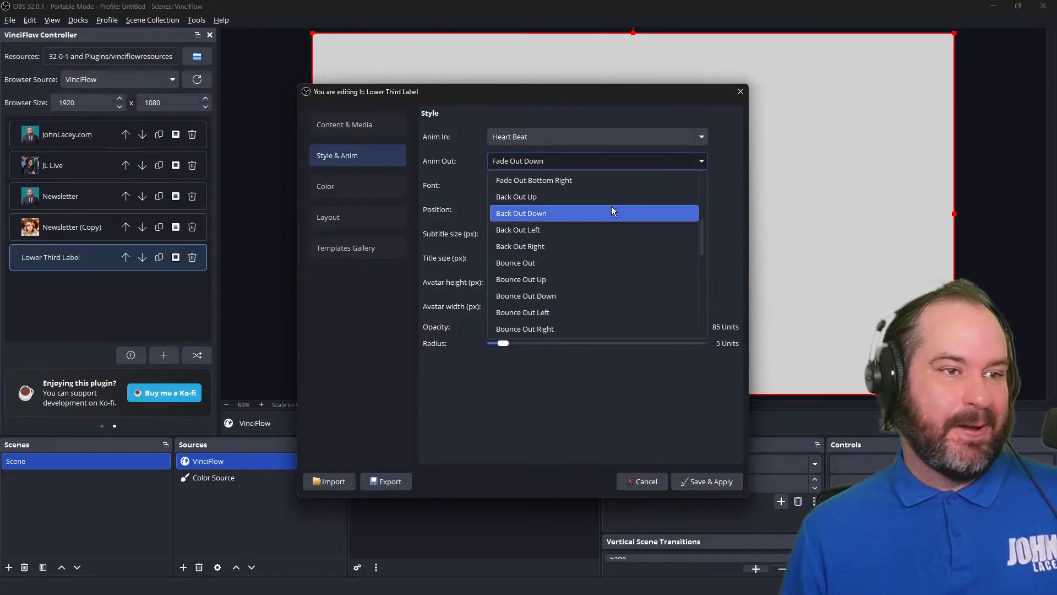
{"action": "scroll", "coordinate": [611, 210], "scroll_direction": "up", "scroll_amount": 2}
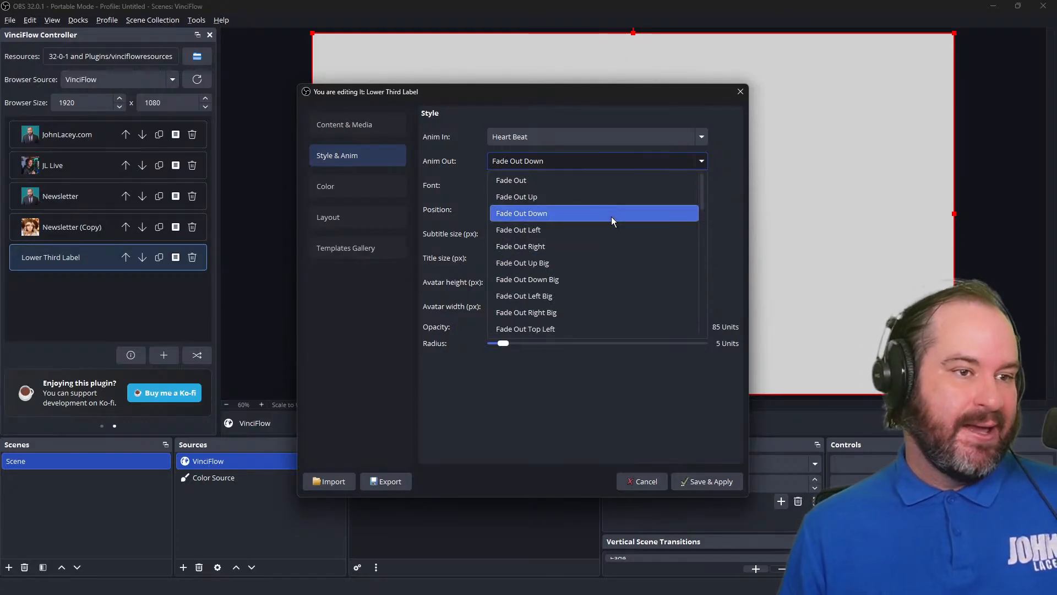
{"action": "scroll", "coordinate": [611, 216], "scroll_direction": "down", "scroll_amount": 12}
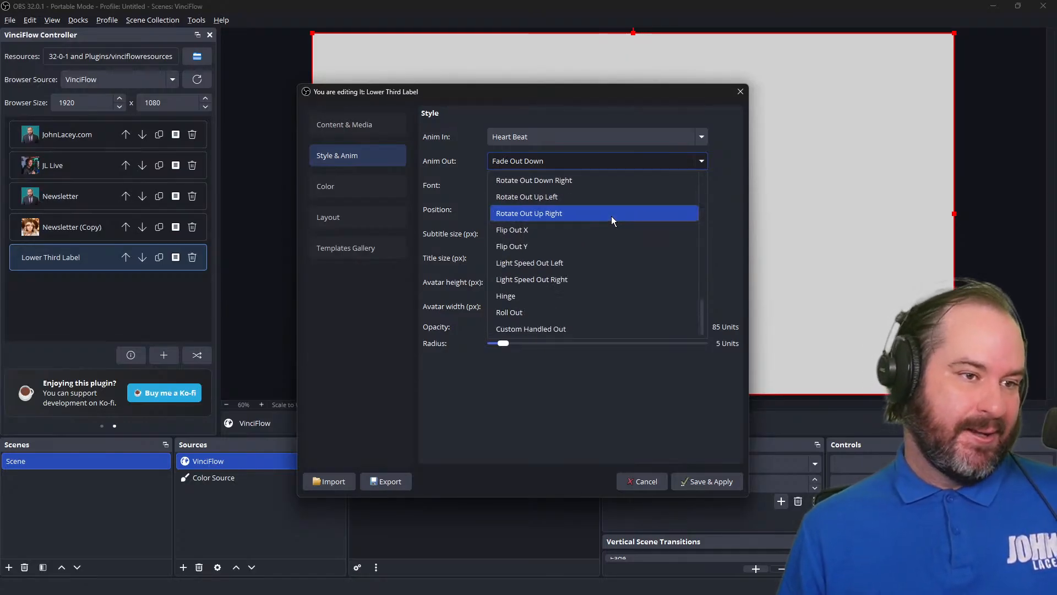
{"action": "left_click", "coordinate": [607, 294]}
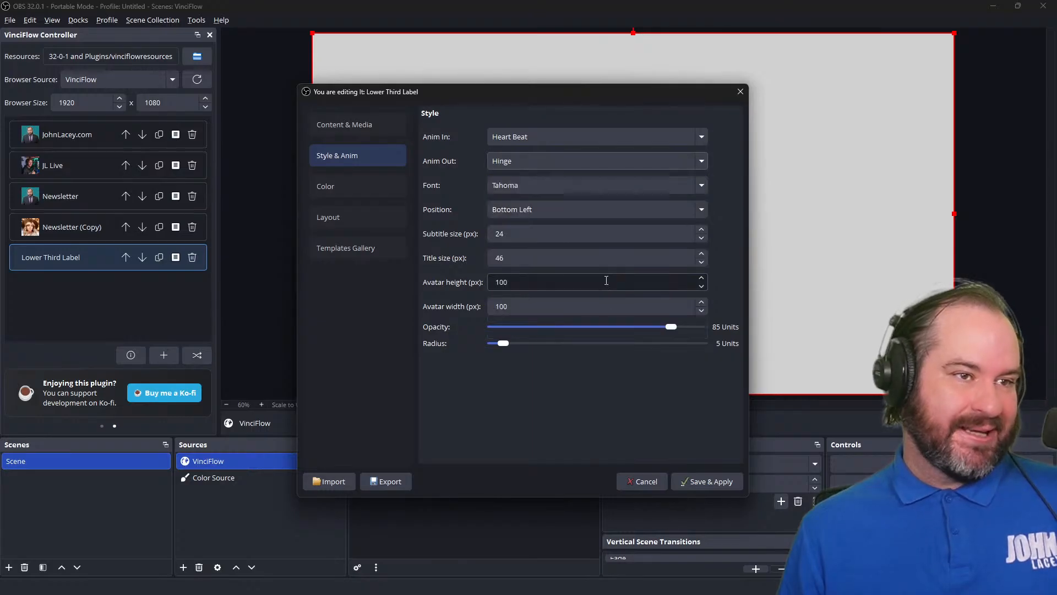
Set the new lower third's exit animation to Zoom Out Down
{"action": "left_click", "coordinate": [615, 161]}
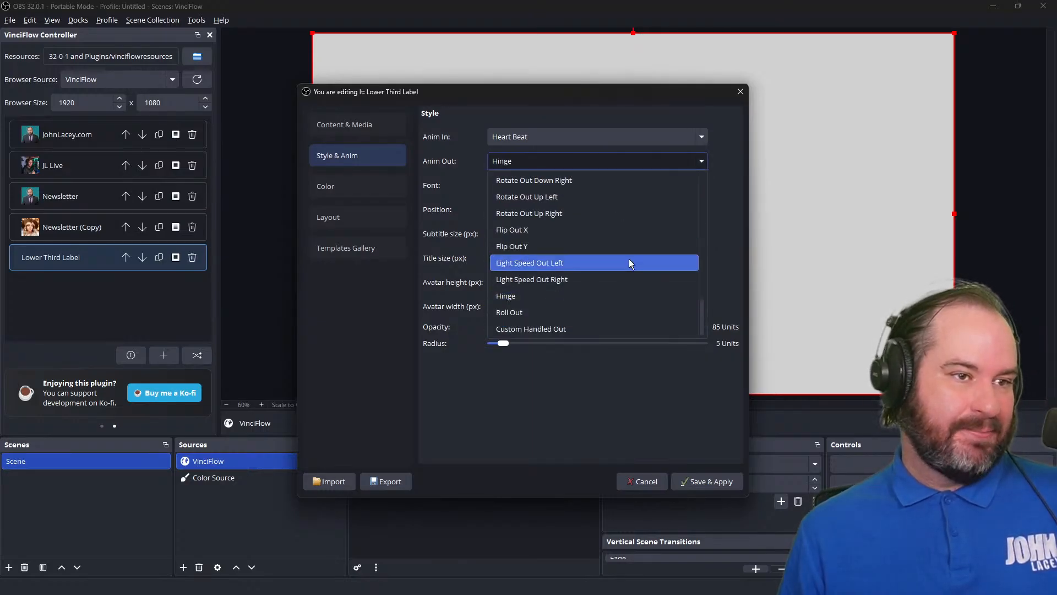
{"action": "scroll", "coordinate": [629, 259], "scroll_direction": "up", "scroll_amount": 4}
{"action": "scroll", "coordinate": [628, 260], "scroll_direction": "up", "scroll_amount": 3}
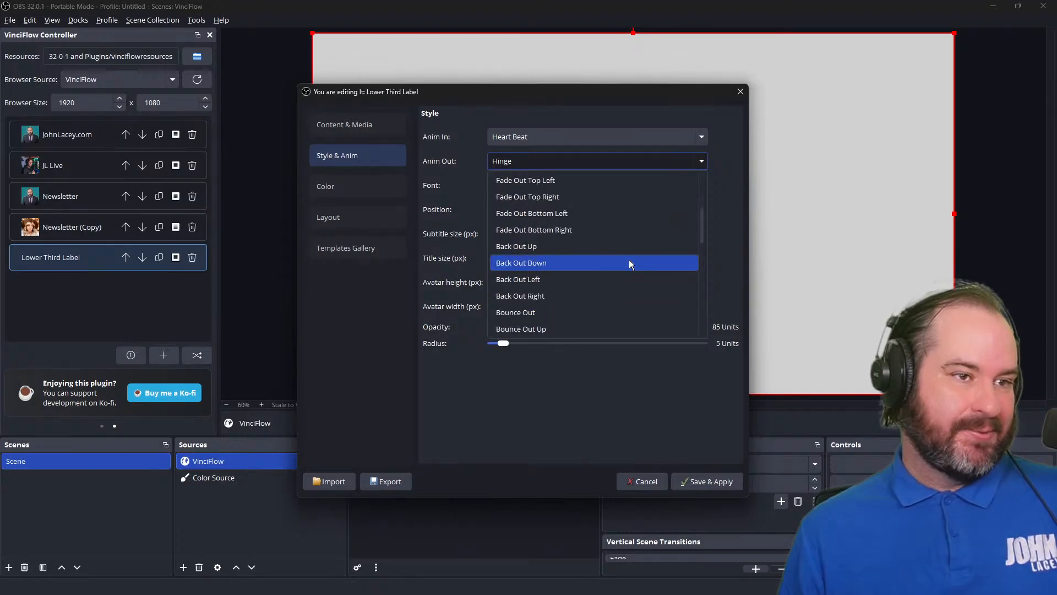
{"action": "scroll", "coordinate": [629, 261], "scroll_direction": "down", "scroll_amount": 5}
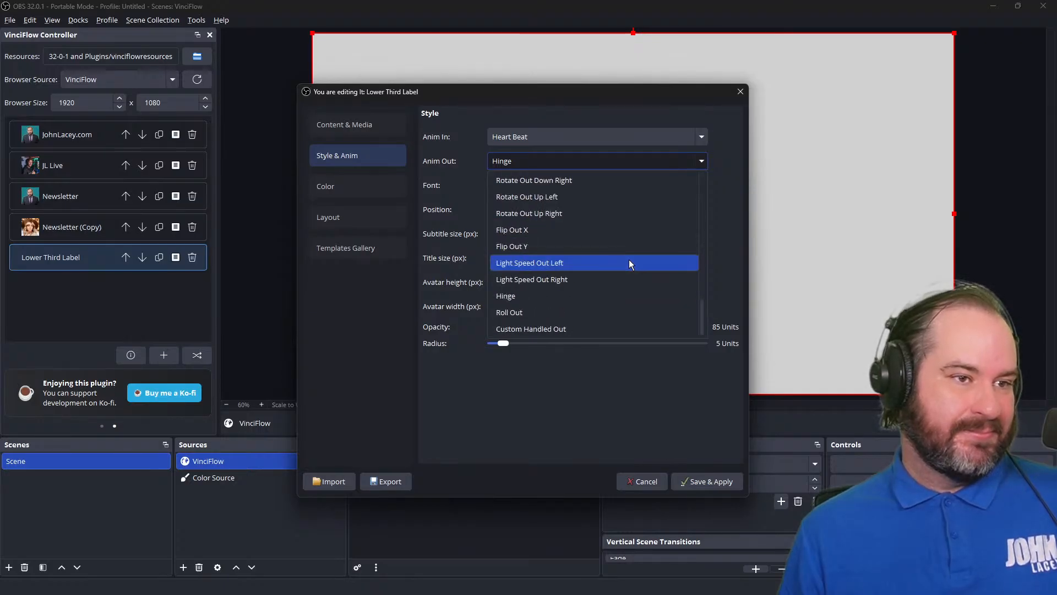
{"action": "left_click", "coordinate": [626, 279]}
{"action": "scroll", "coordinate": [626, 276], "scroll_direction": "up", "scroll_amount": 1}
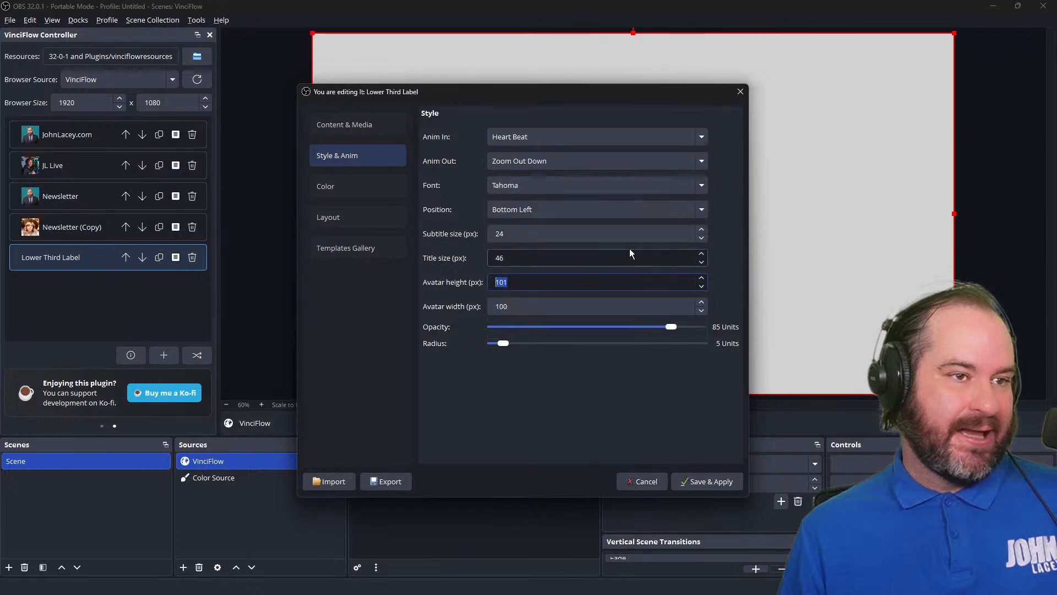
Save the new lower third's settings and toggle its visibility to preview the exit and entrance animations
{"action": "left_click", "coordinate": [735, 484]}
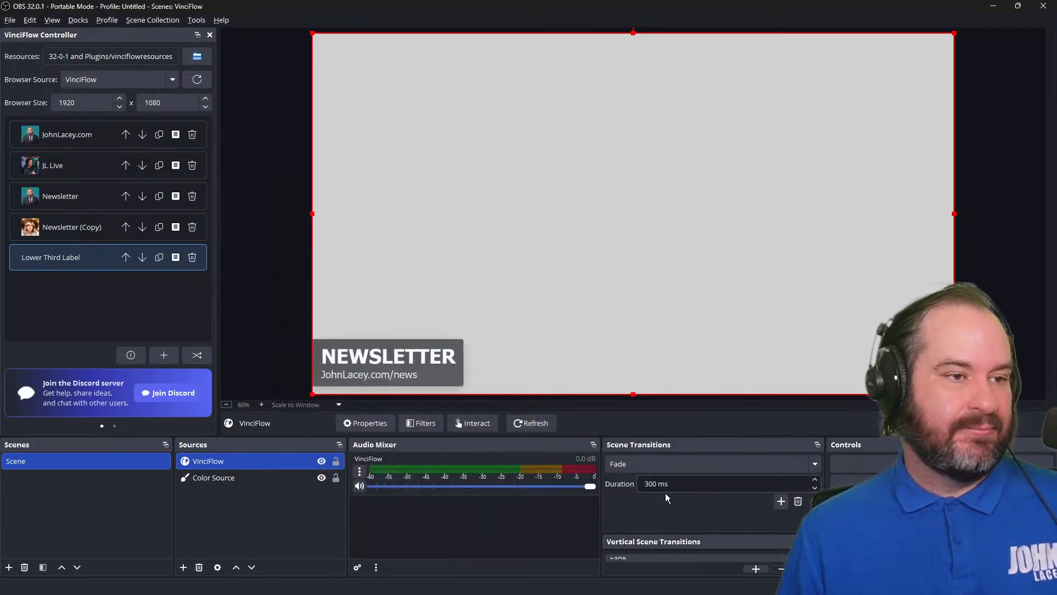
{"action": "left_click", "coordinate": [83, 259]}
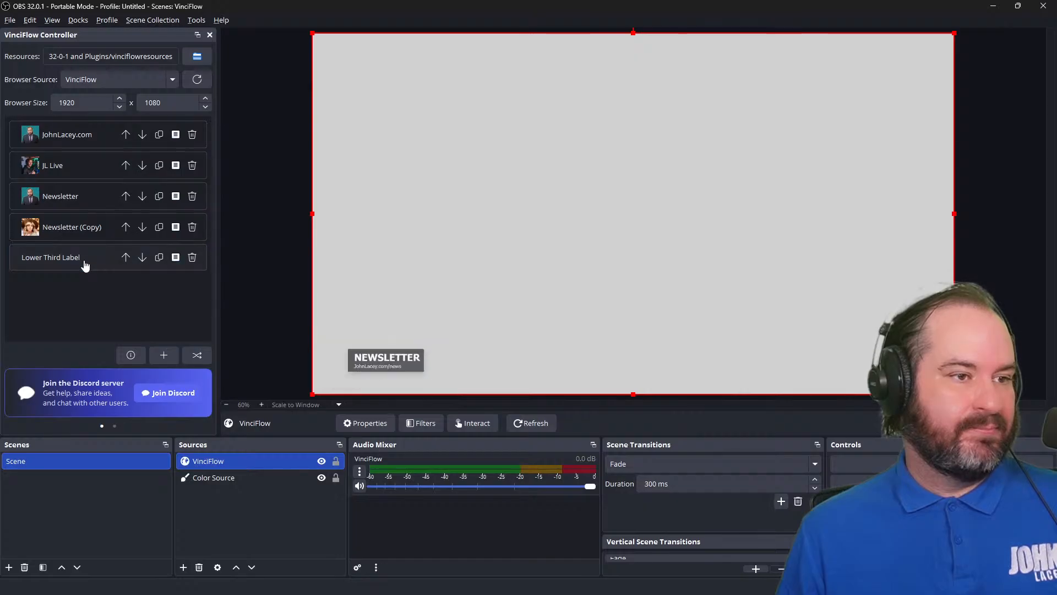
{"action": "left_click", "coordinate": [95, 269]}
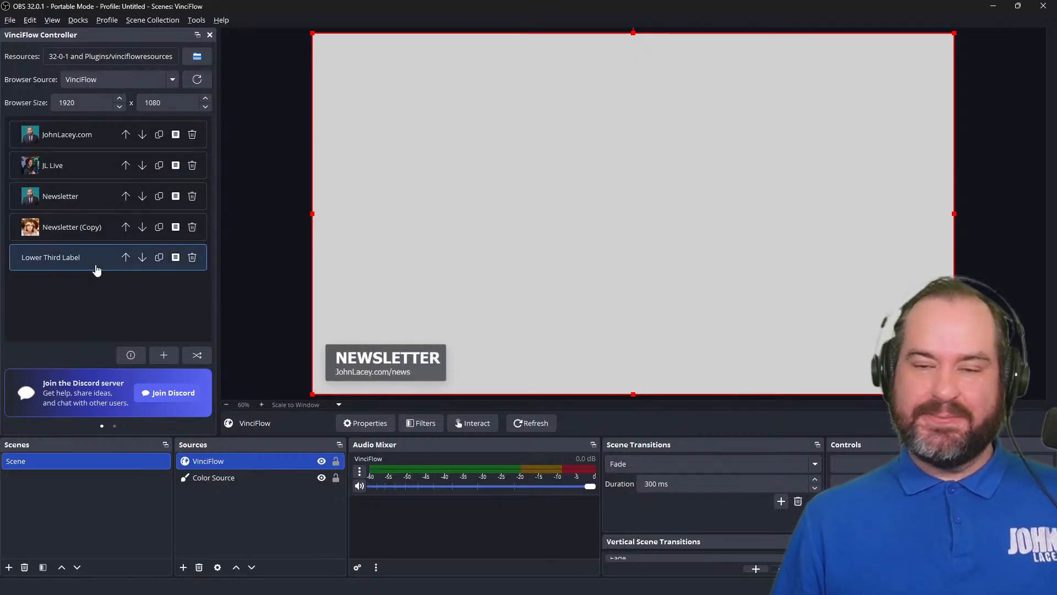
{"action": "left_click", "coordinate": [96, 269]}
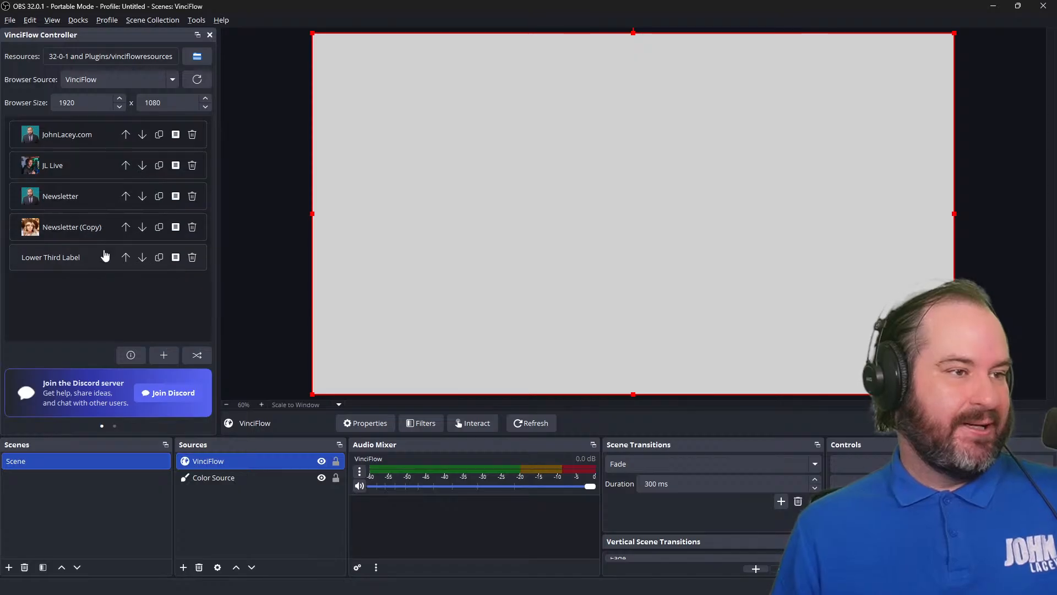
Set the new lower third's entrance animation to Wobble
{"action": "left_click", "coordinate": [176, 258]}
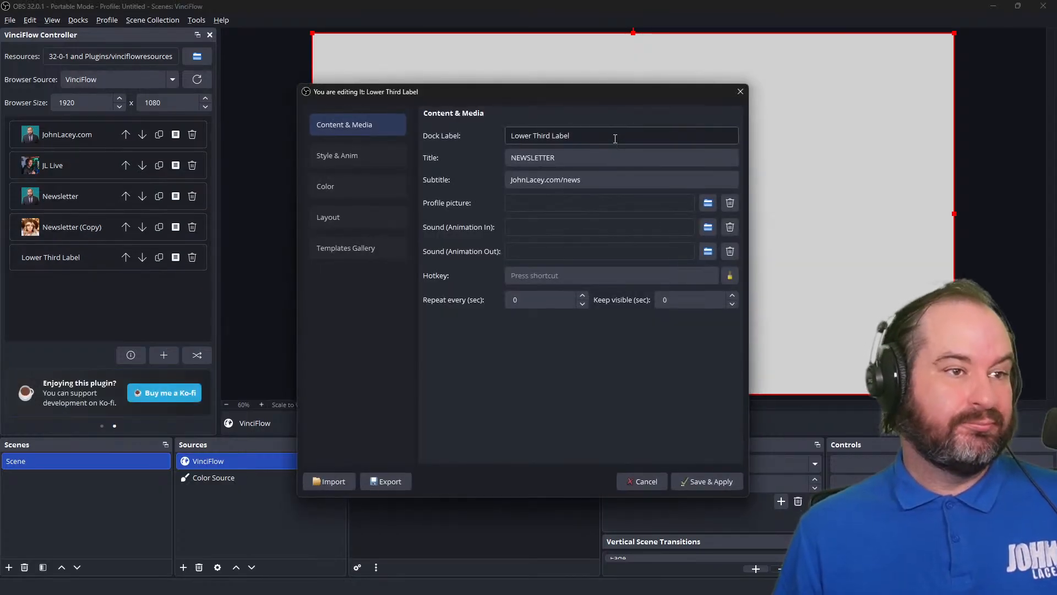
{"action": "left_click", "coordinate": [350, 160]}
{"action": "left_click", "coordinate": [593, 136]}
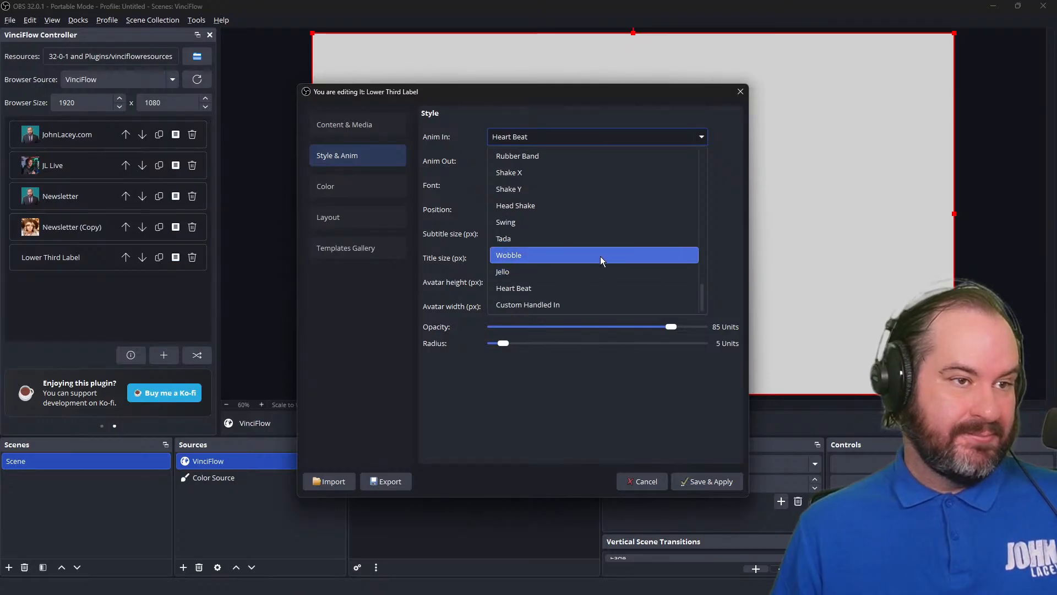
{"action": "left_click", "coordinate": [601, 256]}
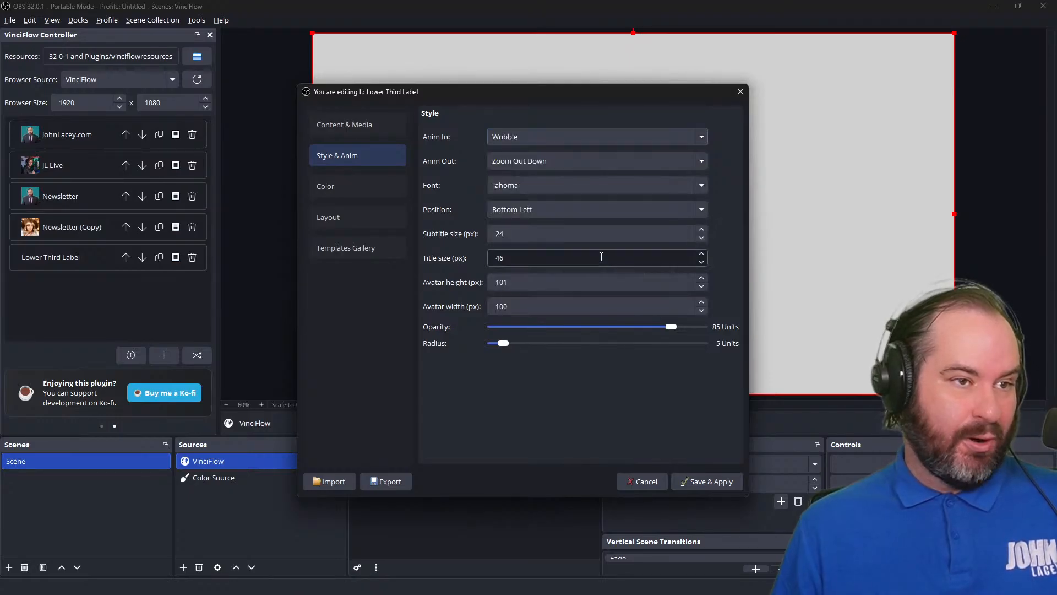
Set the new lower third's exit animation to Bounce Out Down and save the changes
{"action": "left_click", "coordinate": [536, 162]}
{"action": "scroll", "coordinate": [567, 281], "scroll_direction": "down", "scroll_amount": 10}
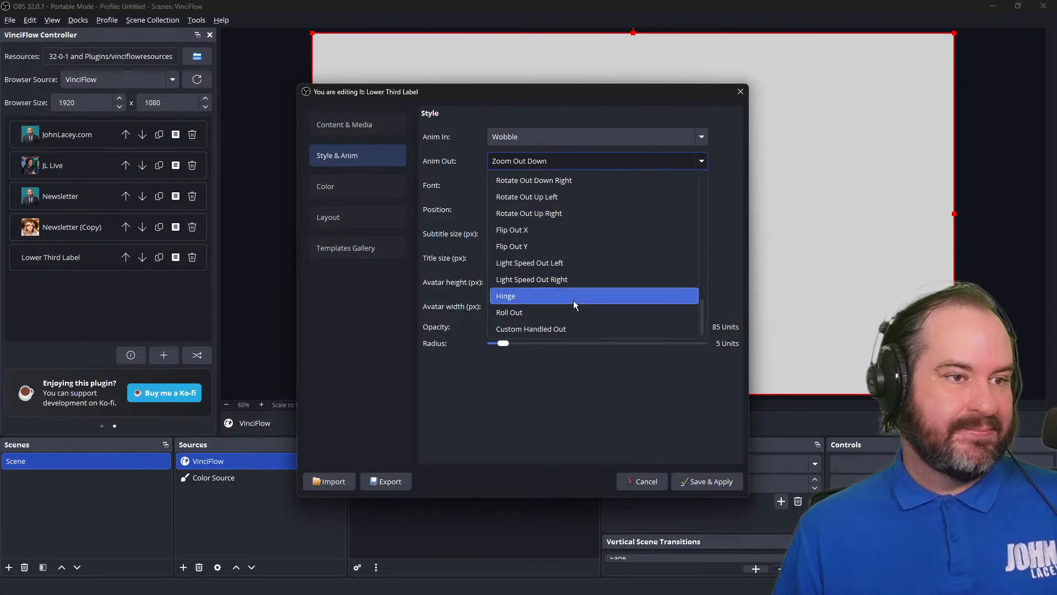
{"action": "scroll", "coordinate": [573, 297], "scroll_direction": "up", "scroll_amount": 10}
{"action": "scroll", "coordinate": [573, 292], "scroll_direction": "up", "scroll_amount": 1}
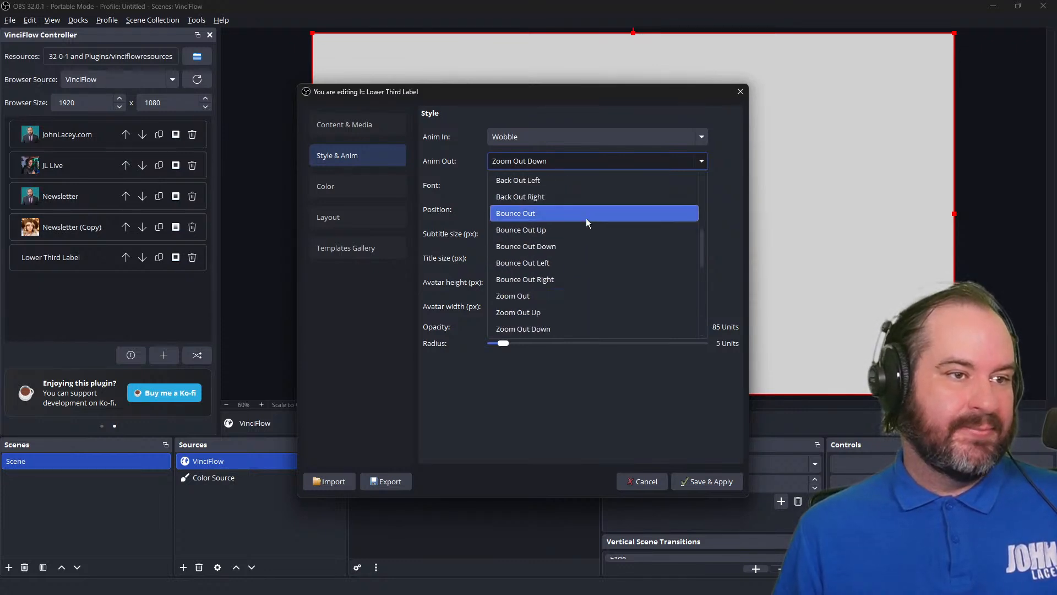
{"action": "left_click", "coordinate": [590, 245]}
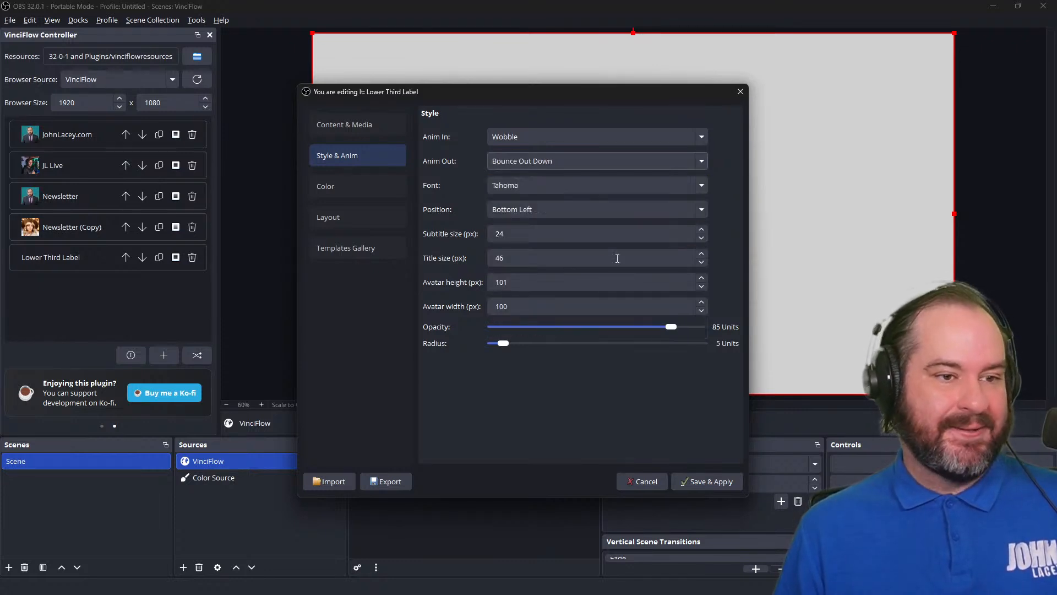
{"action": "left_click", "coordinate": [711, 482]}
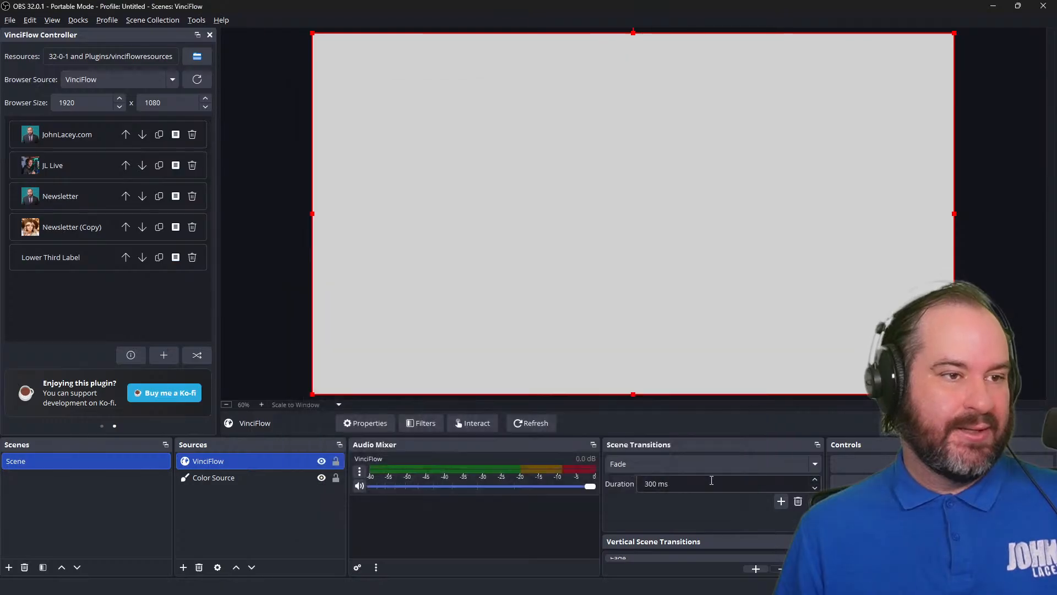
Show, hide and show the new lower third again to preview its Wobble entrance and Bounce Out Down exit
{"action": "left_click", "coordinate": [68, 260]}
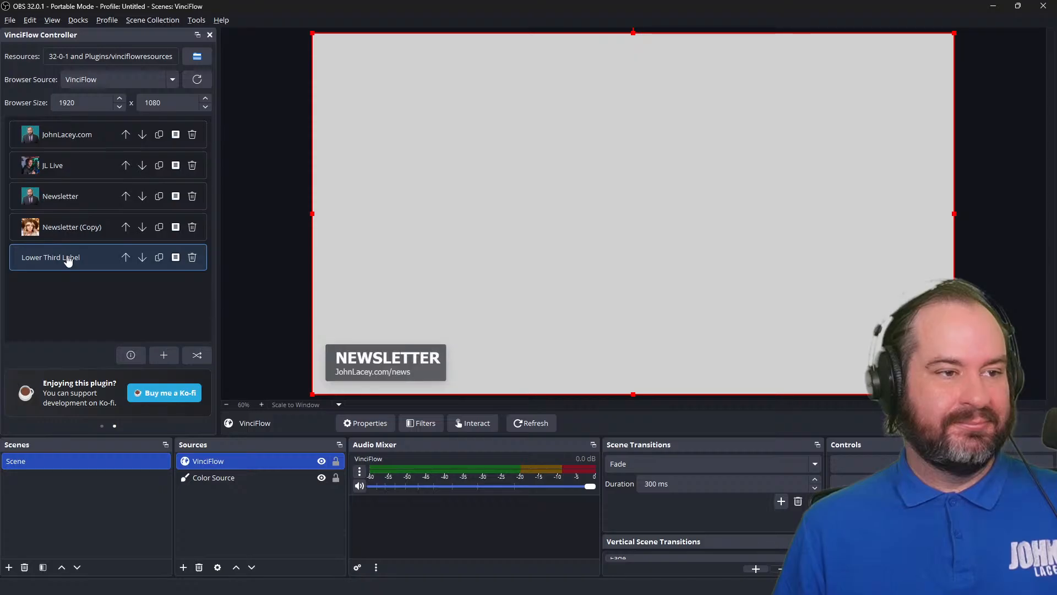
{"action": "left_click", "coordinate": [68, 260]}
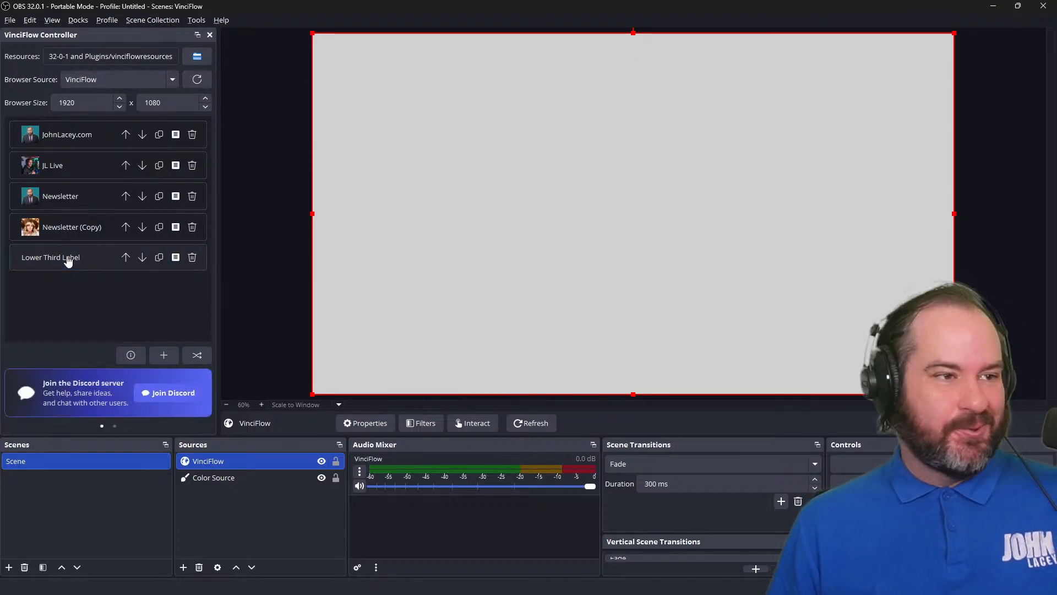
{"action": "left_click", "coordinate": [68, 260]}
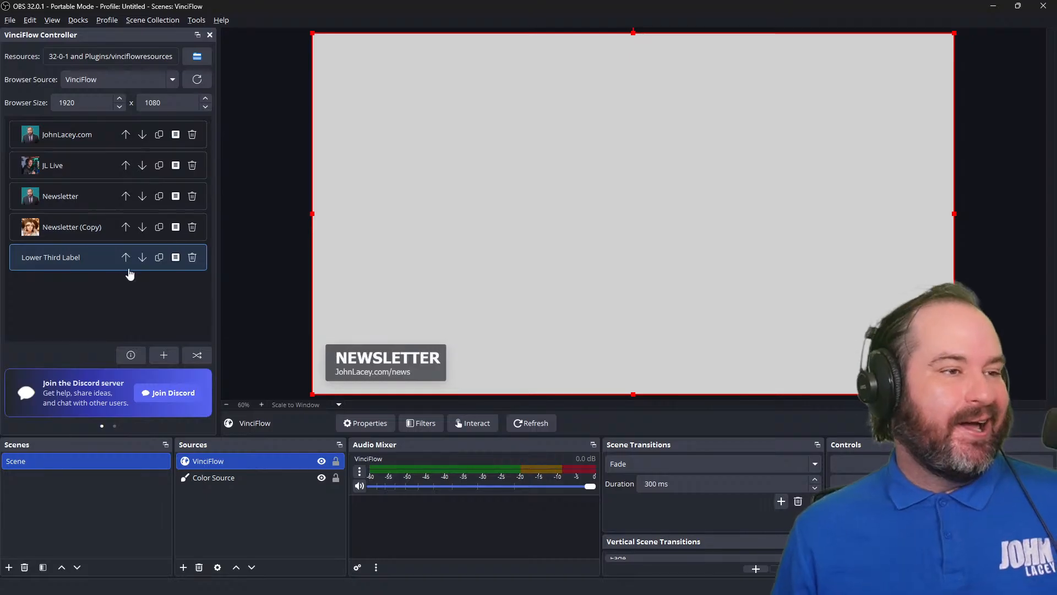
Review the new lower third's content, style, color and layout settings without changing them
{"action": "left_click", "coordinate": [175, 257]}
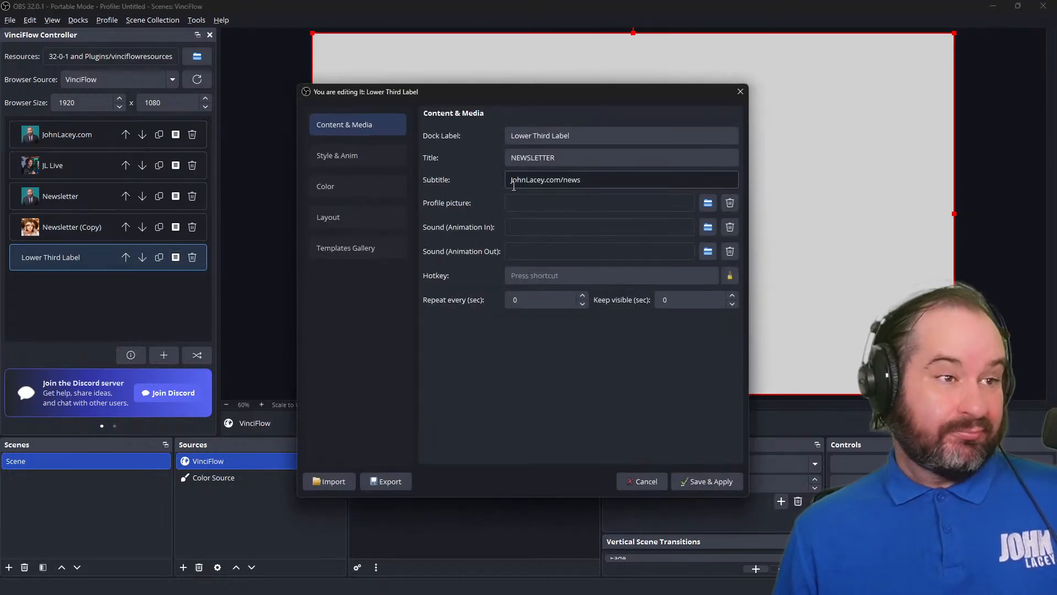
{"action": "left_click", "coordinate": [739, 92]}
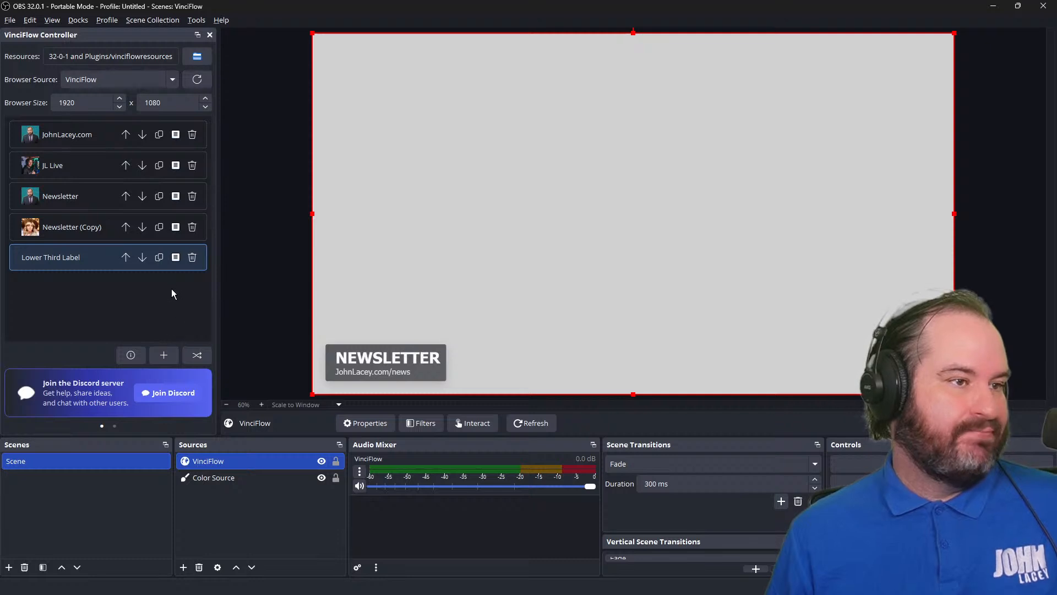
{"action": "left_click", "coordinate": [174, 257]}
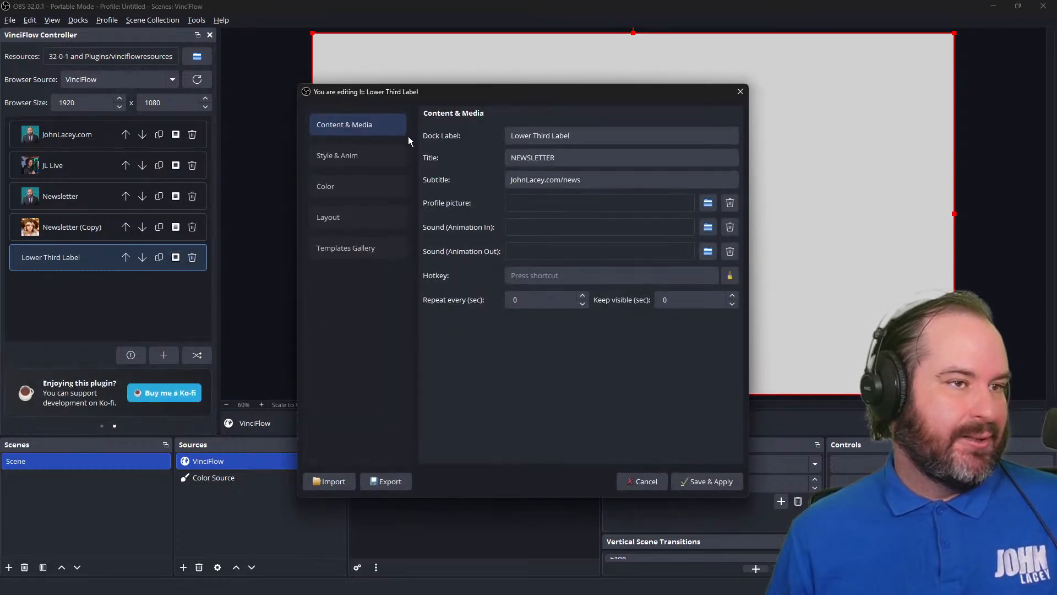
{"action": "left_click", "coordinate": [382, 156]}
{"action": "left_click", "coordinate": [383, 179]}
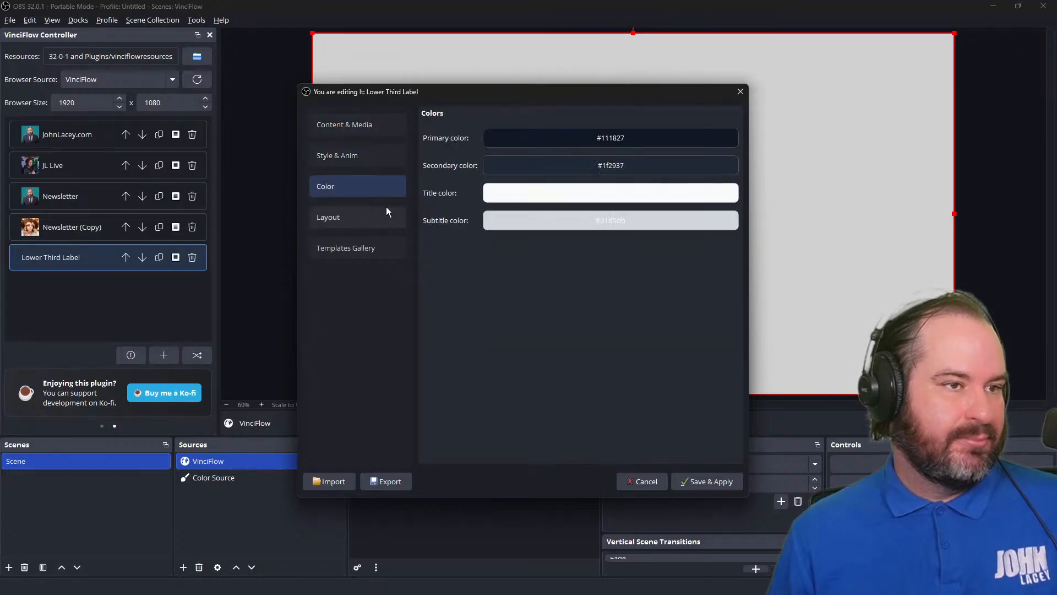
{"action": "left_click", "coordinate": [386, 212]}
{"action": "left_click", "coordinate": [740, 91]}
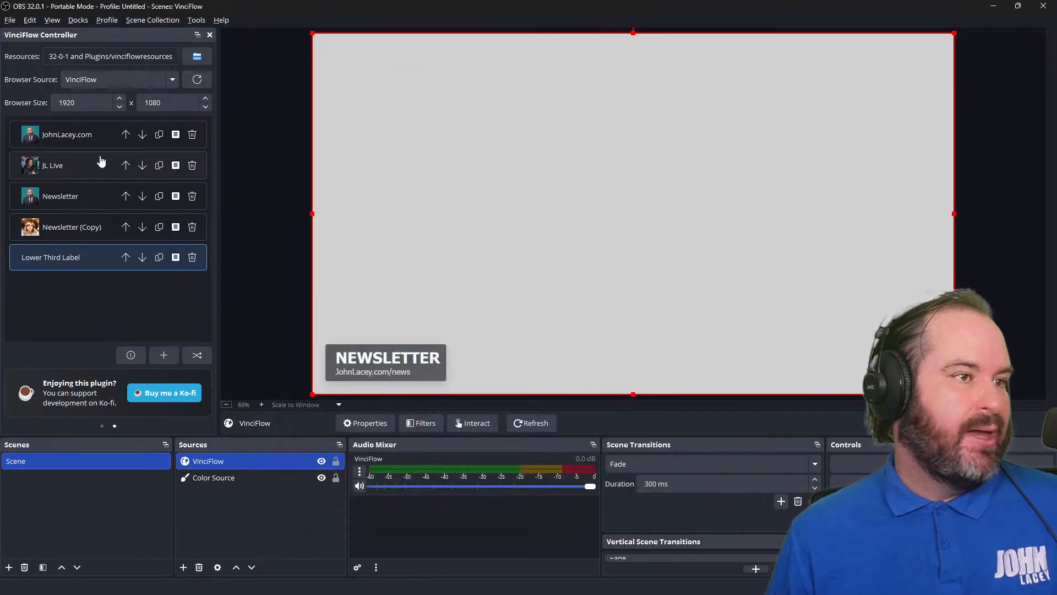
Show the JohnLacey.com lower third alongside the newsletter one, and hide both again
{"action": "left_click", "coordinate": [73, 132]}
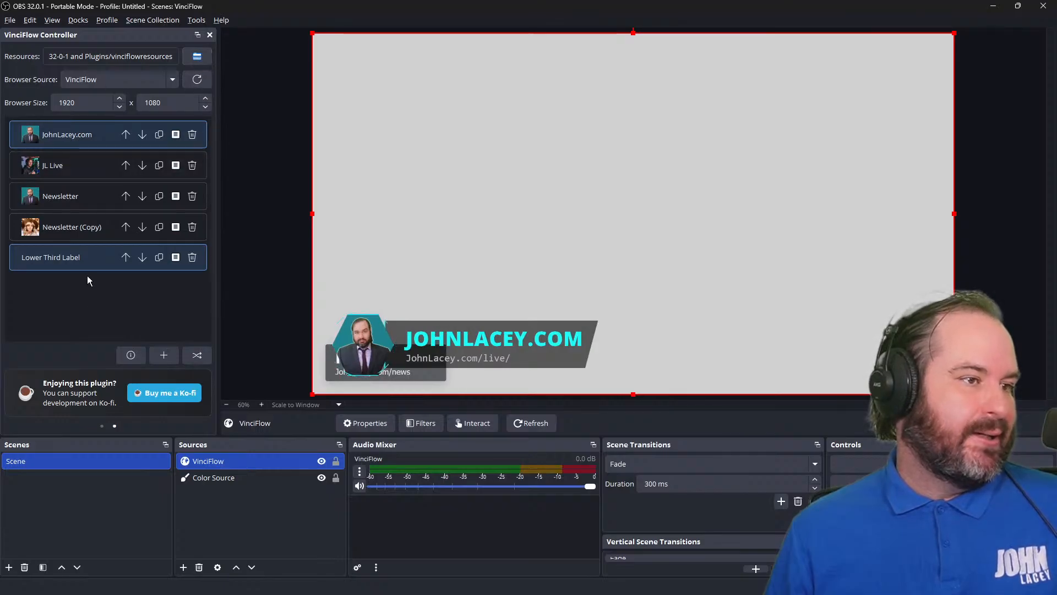
{"action": "left_click", "coordinate": [87, 138]}
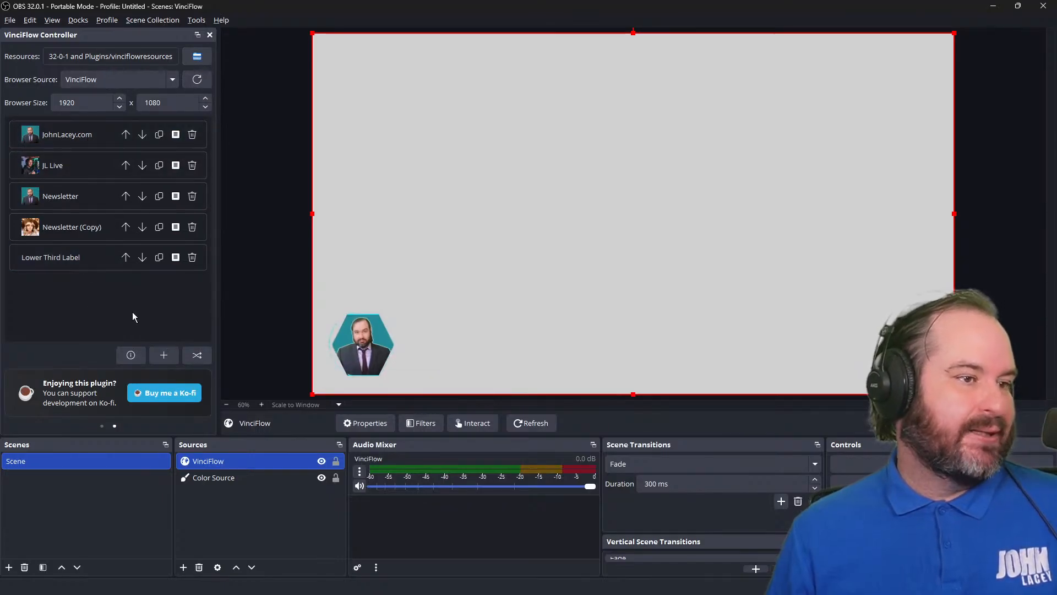
Create a new lower third group titled OBS Obsessed
{"action": "left_click", "coordinate": [197, 356]}
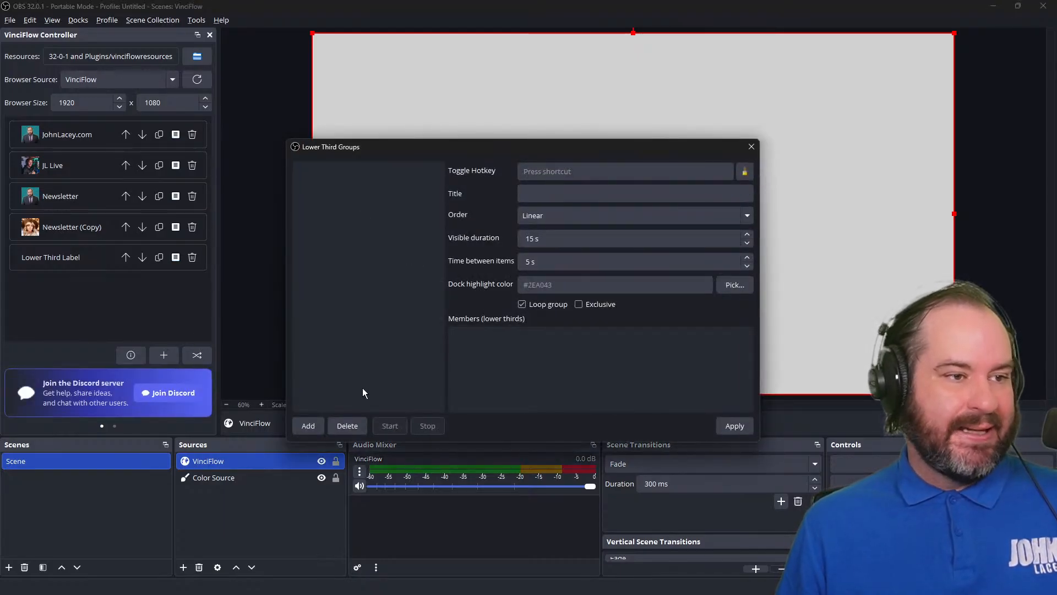
{"action": "left_click", "coordinate": [306, 427]}
{"action": "left_click", "coordinate": [537, 171]}
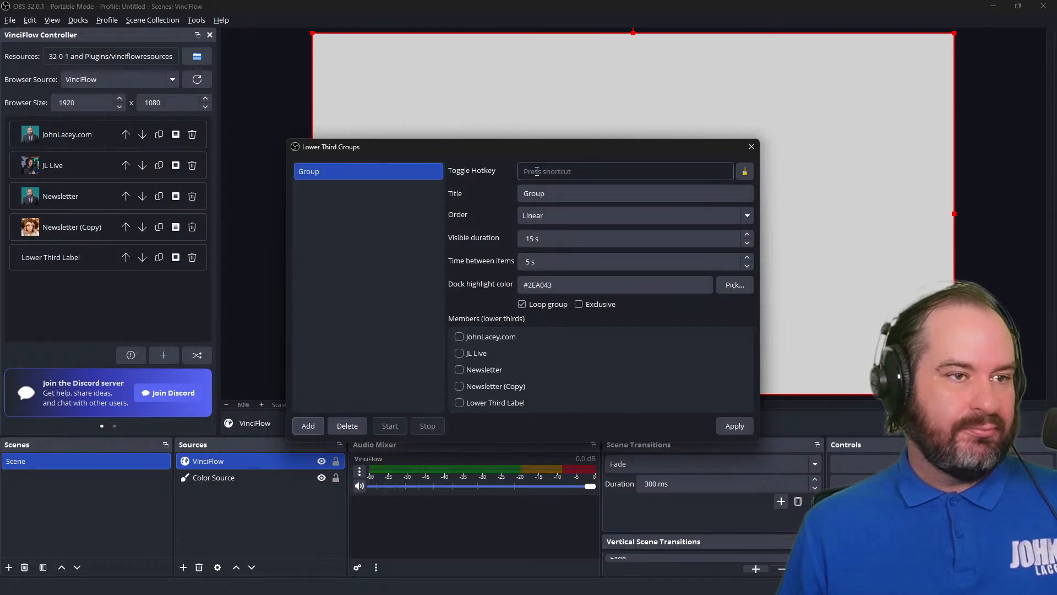
{"action": "left_click", "coordinate": [546, 194]}
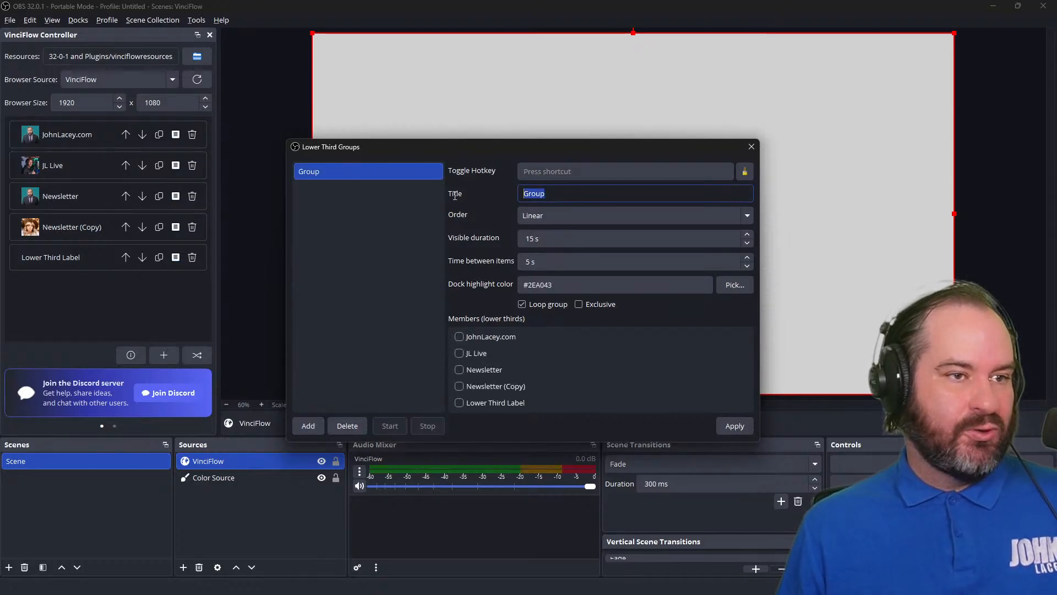
{"action": "type", "text": "OBS"}
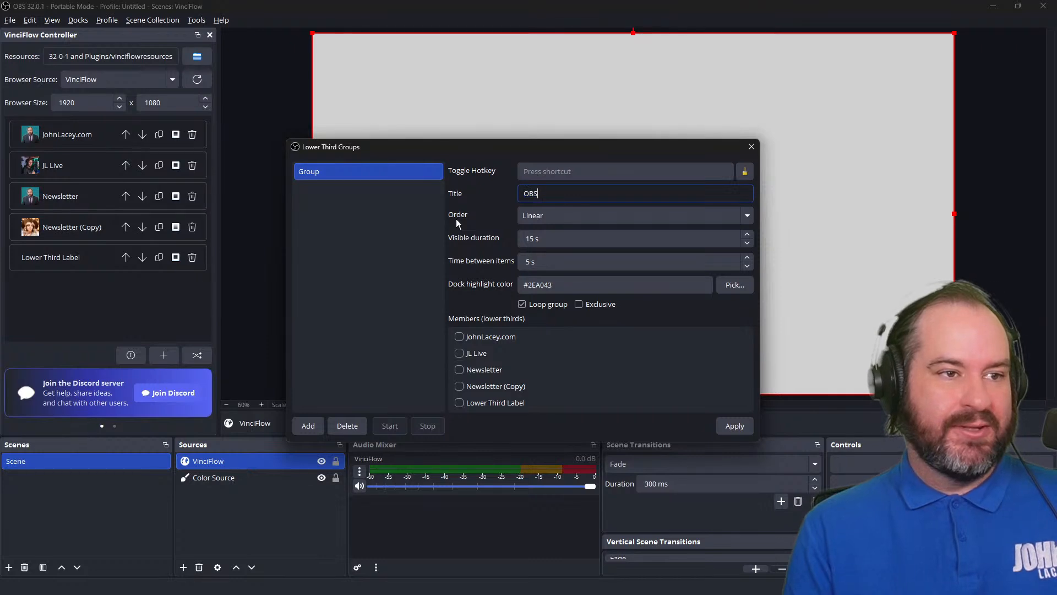
{"action": "type", "text": " Obsessed"}
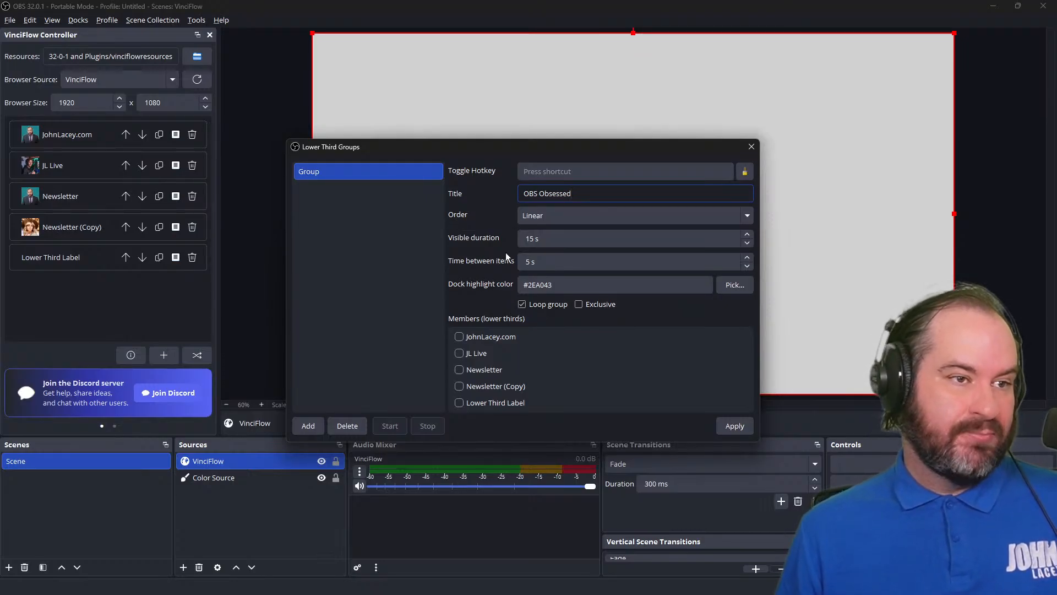
Keep the group's order as Linear and apply JohnLacey.com and Newsletter as its members
{"action": "left_click", "coordinate": [674, 211]}
{"action": "left_click", "coordinate": [674, 210]}
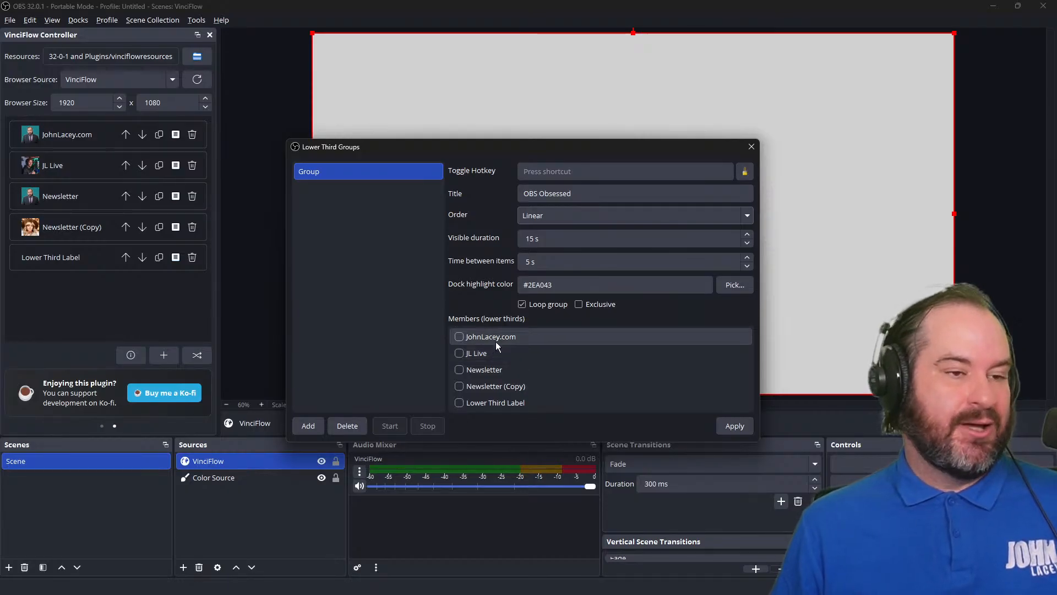
{"action": "left_click", "coordinate": [460, 337]}
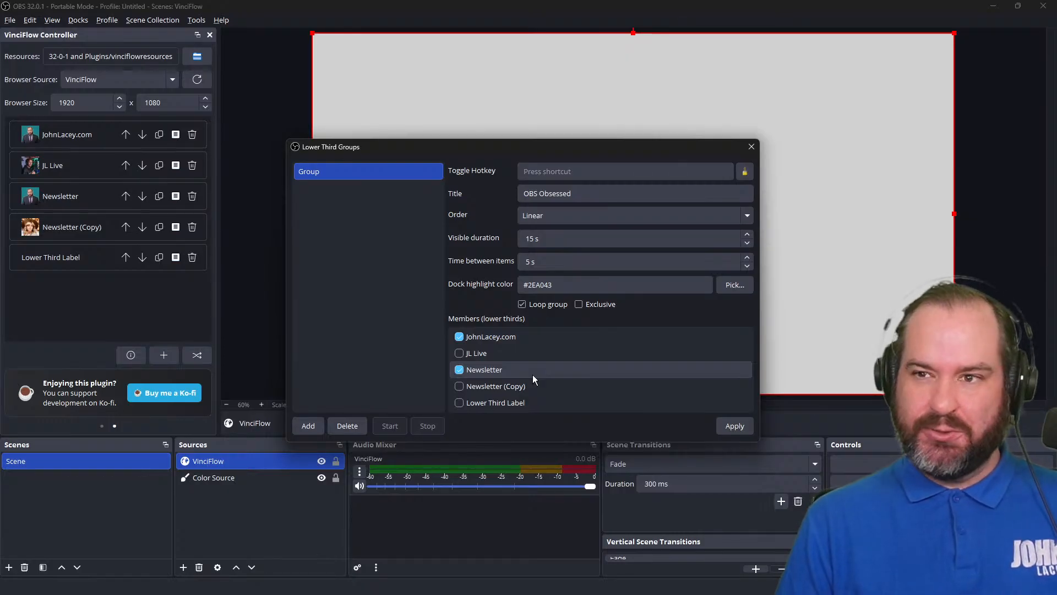
{"action": "left_click", "coordinate": [735, 426]}
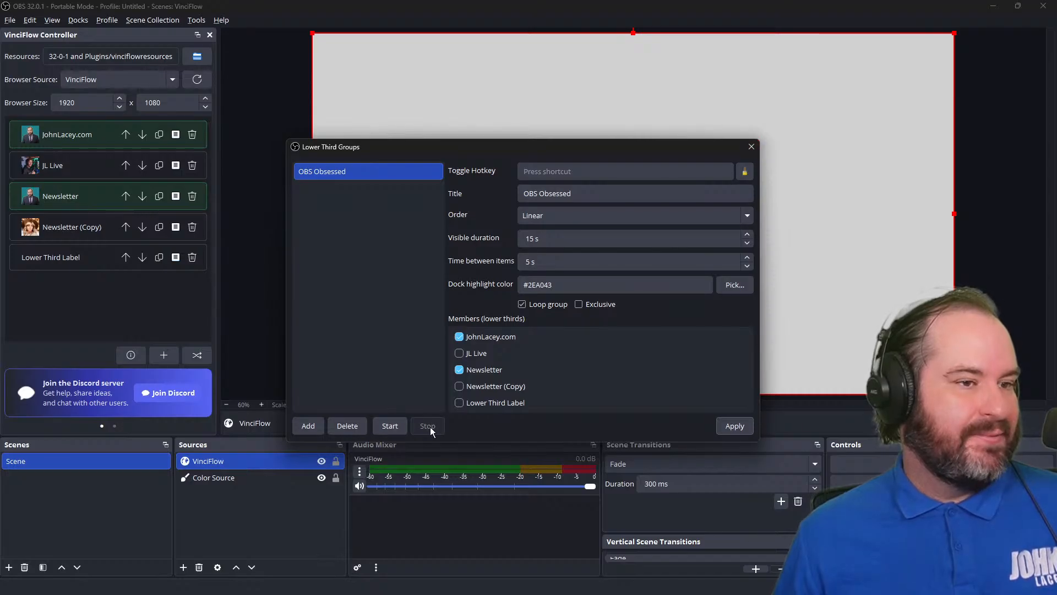
Start the OBS Obsessed group's rotation, apply its settings and close the group settings
{"action": "left_click", "coordinate": [402, 427]}
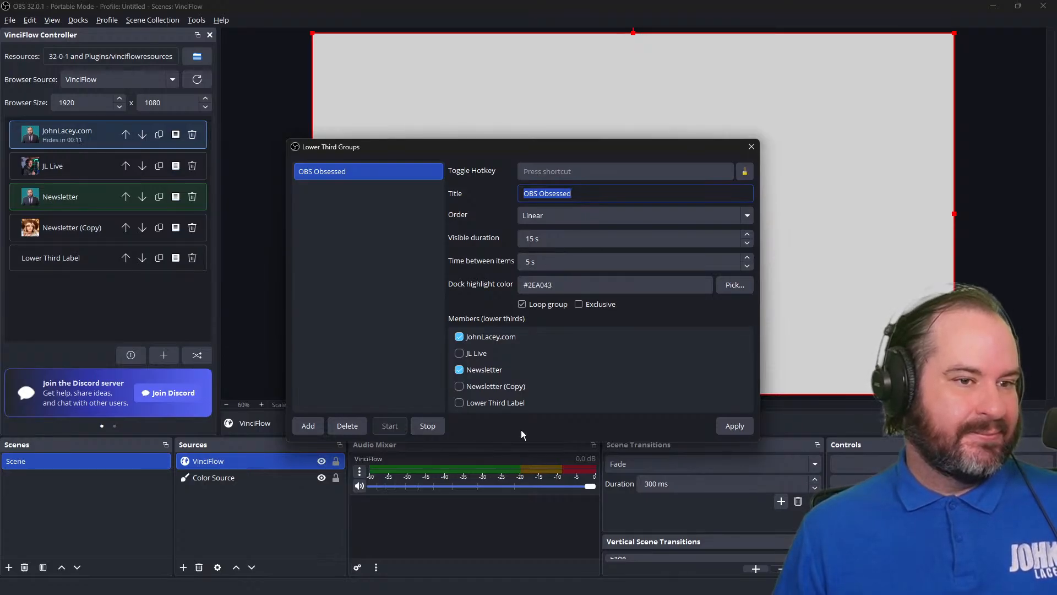
{"action": "left_click", "coordinate": [723, 427]}
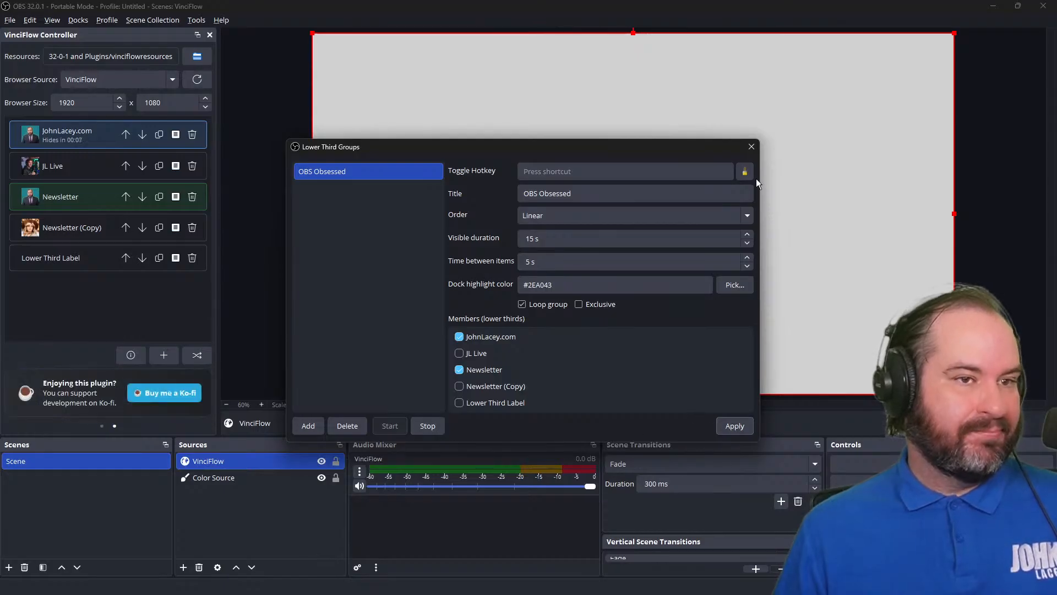
{"action": "left_click", "coordinate": [751, 147]}
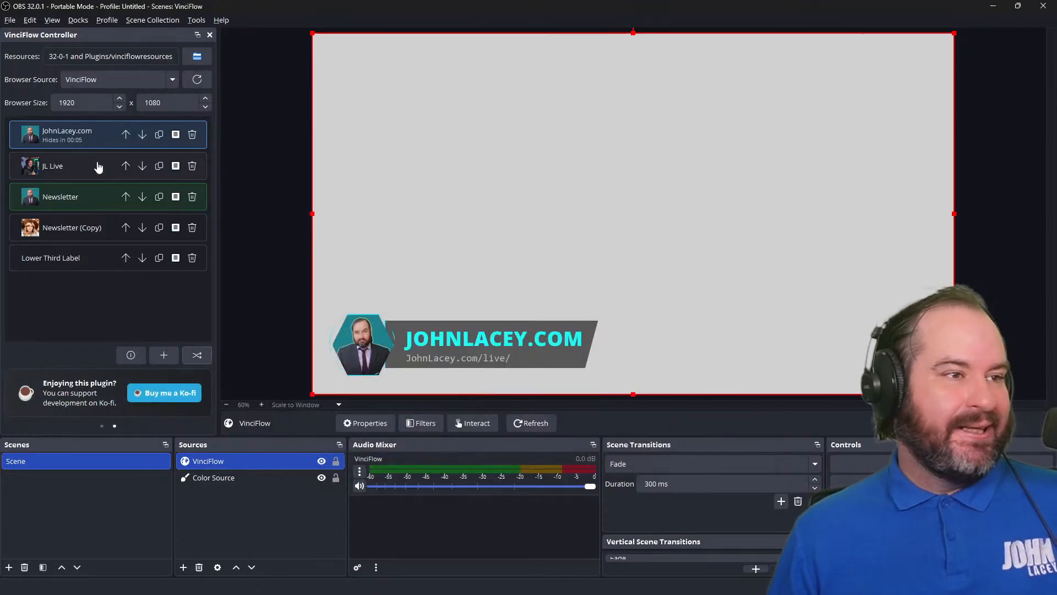
Toggle the JohnLacey.com and Newsletter lower thirds manually so that neither stays on the canvas
{"action": "left_click", "coordinate": [97, 135]}
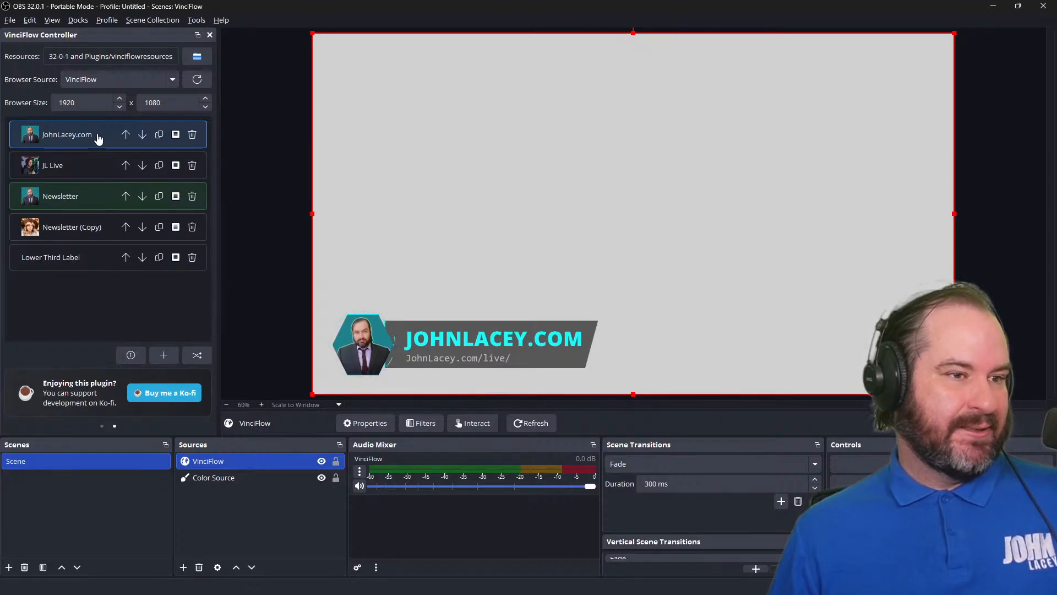
{"action": "left_click", "coordinate": [98, 139]}
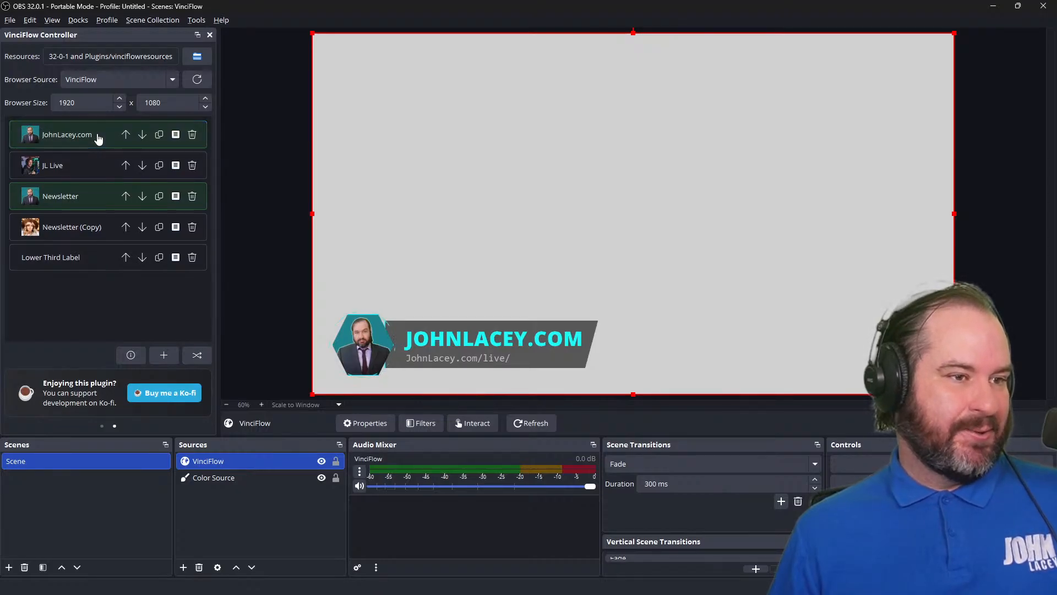
{"action": "left_click", "coordinate": [99, 197]}
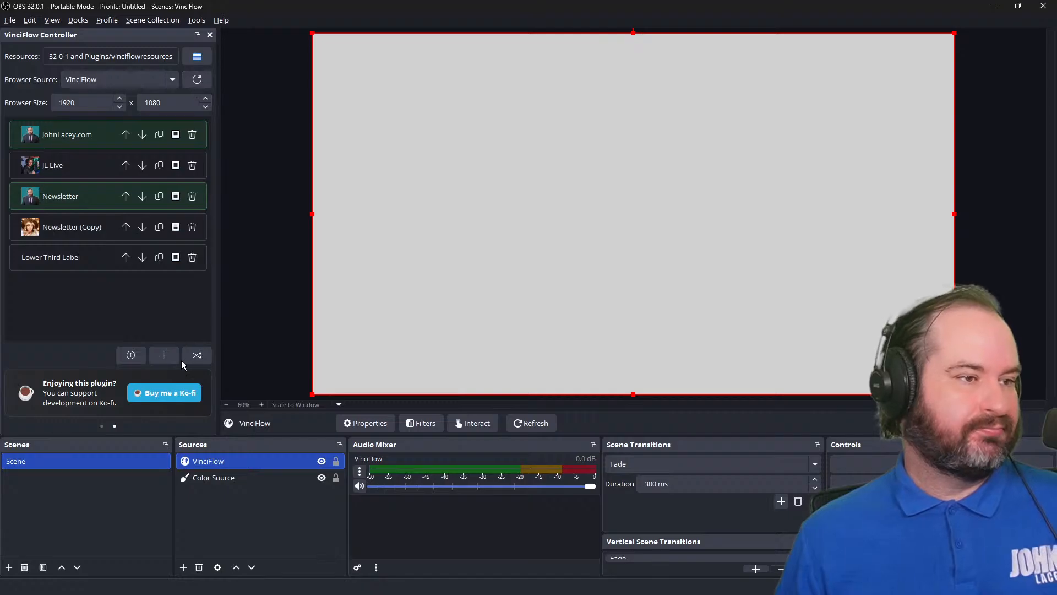
Replace Newsletter with Lower Third Label as a member of the OBS Obsessed group and turn off group looping
{"action": "left_click", "coordinate": [197, 355]}
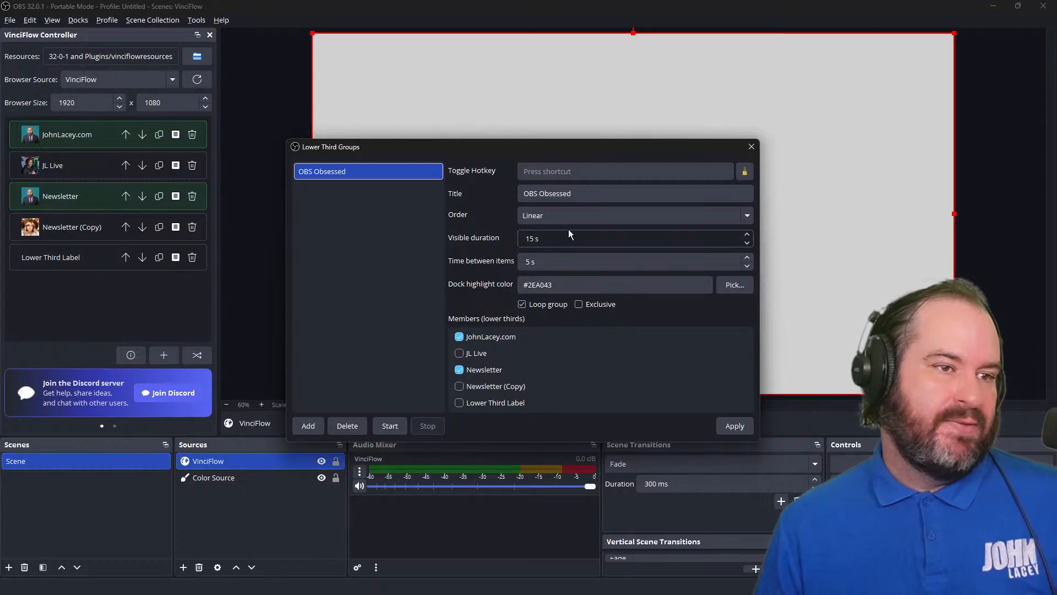
{"action": "left_click", "coordinate": [569, 260]}
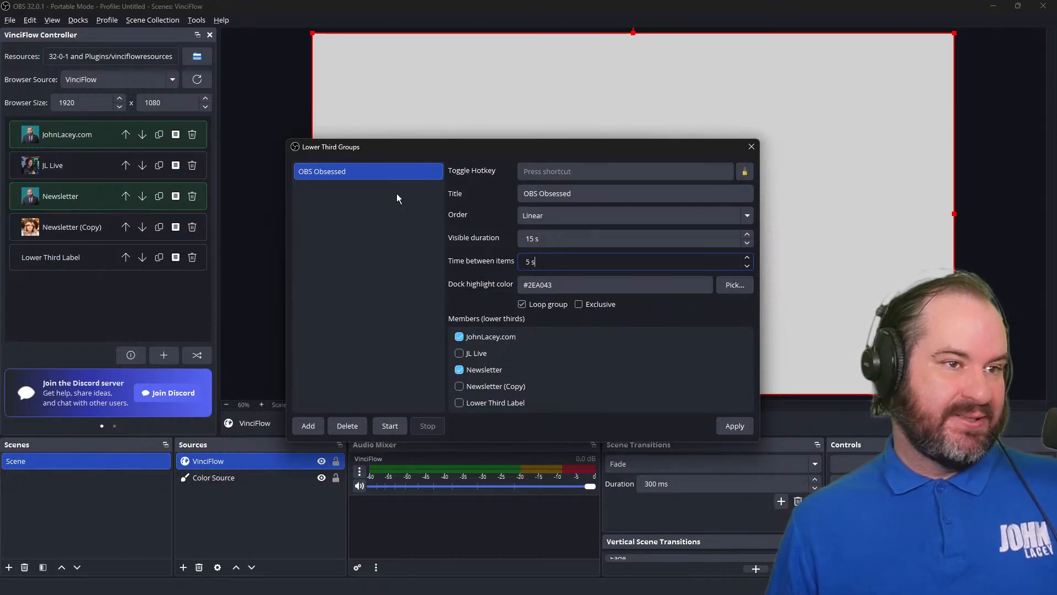
{"action": "left_click", "coordinate": [459, 370]}
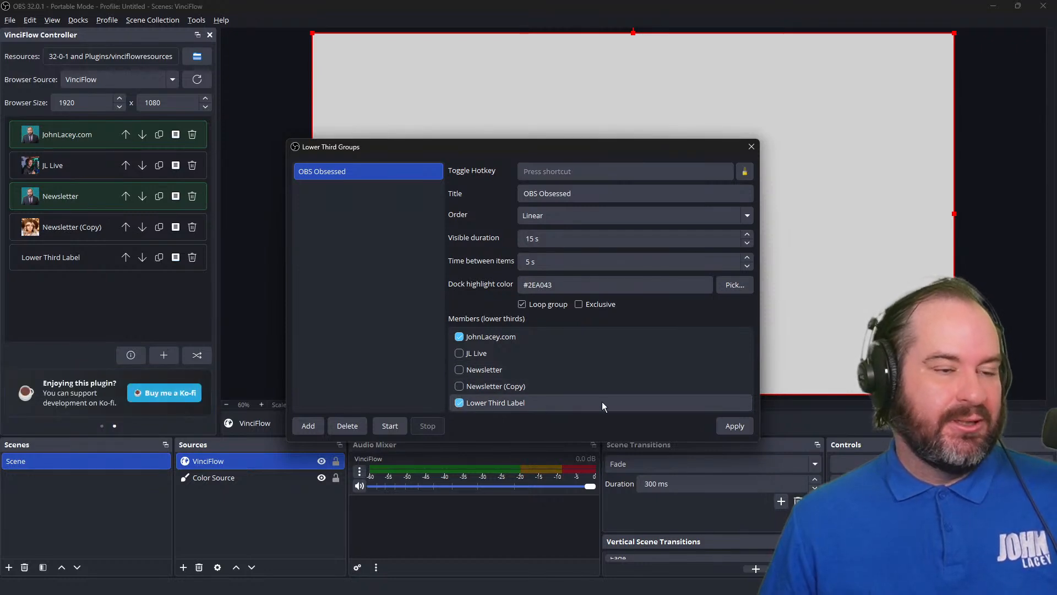
{"action": "left_click", "coordinate": [602, 233]}
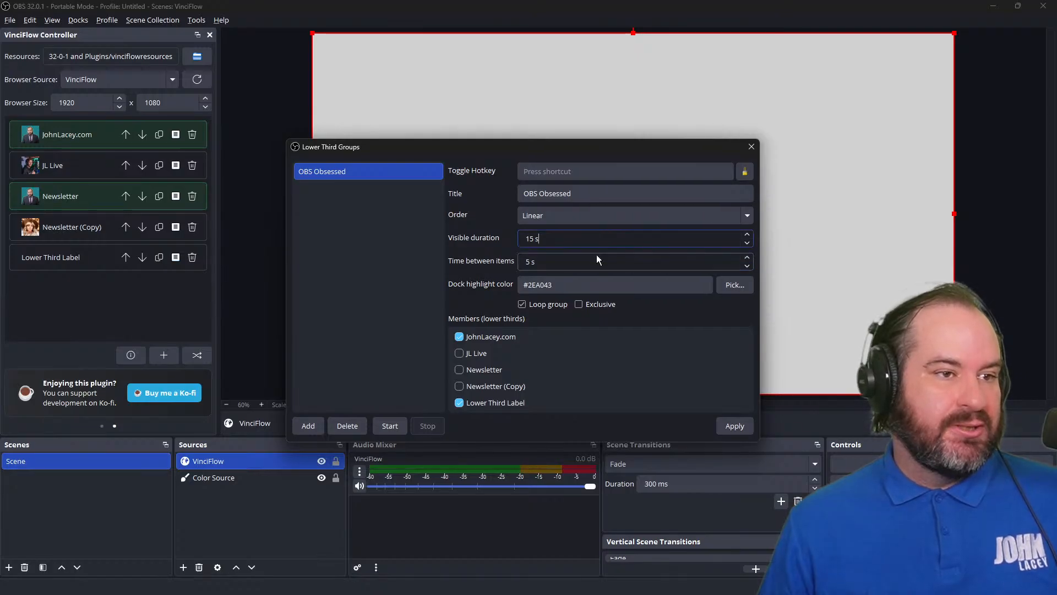
{"action": "left_click", "coordinate": [597, 258]}
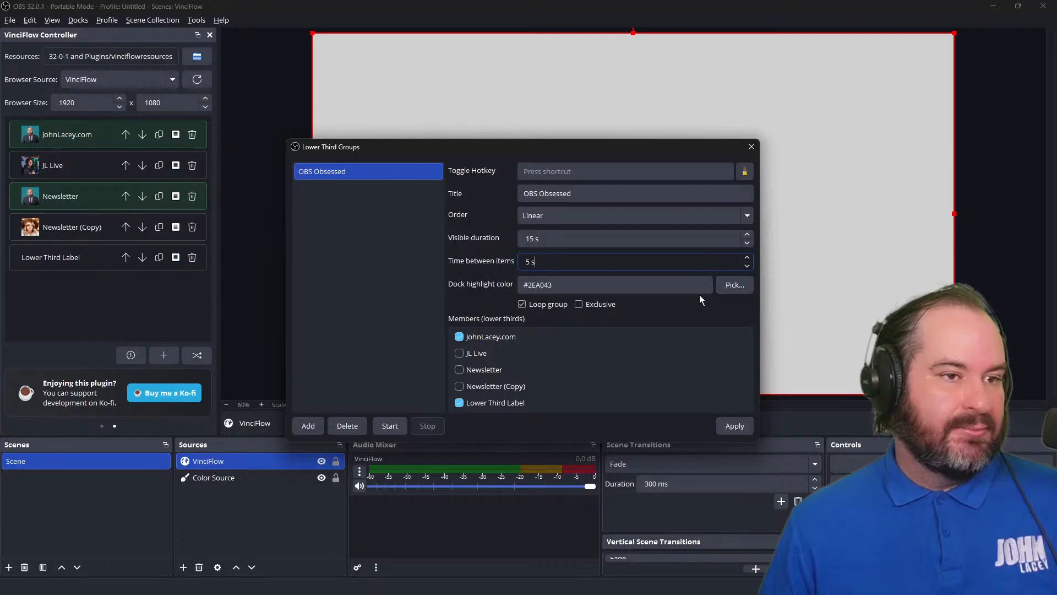
{"action": "left_click", "coordinate": [540, 305]}
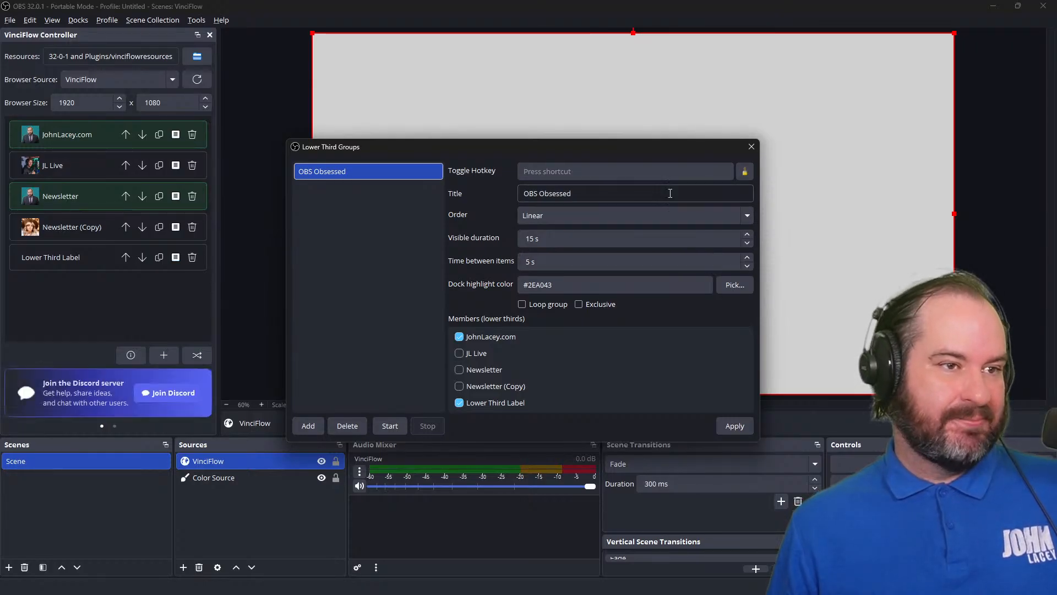
Assign Ctrl+Shift+8 as the OBS Obsessed group's toggle hotkey, apply and close the settings, and test the group with that hotkey
{"action": "left_click", "coordinate": [650, 173]}
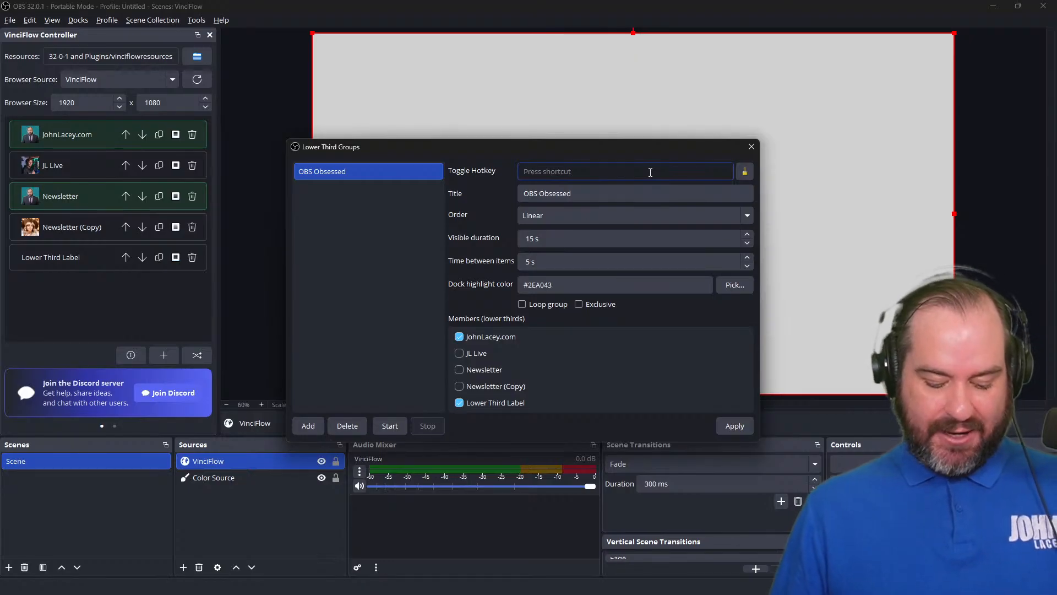
{"action": "key", "text": "ctrl"}
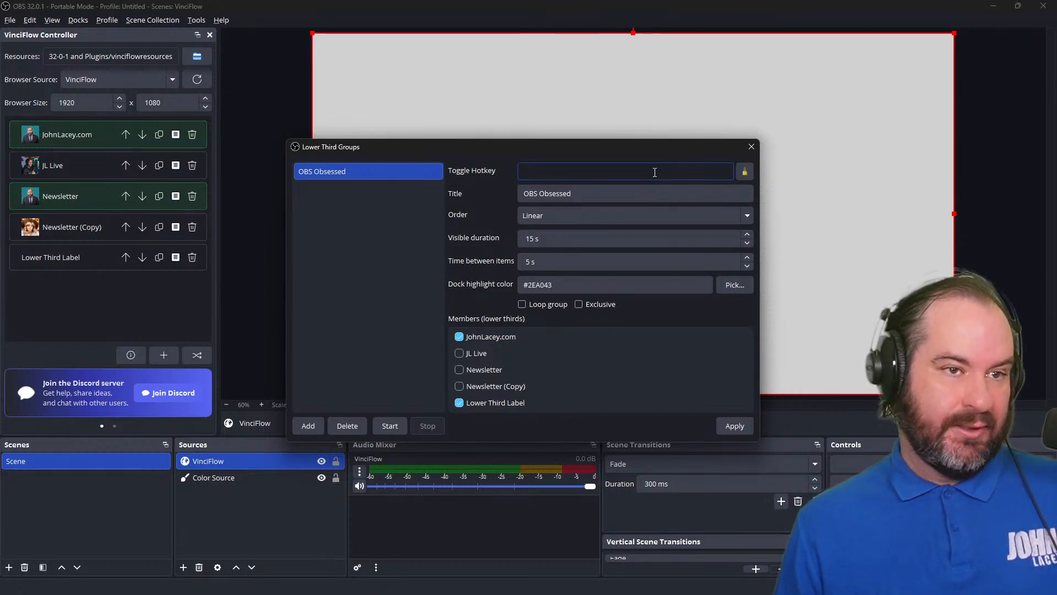
{"action": "key", "text": "ctrl+shift+8"}
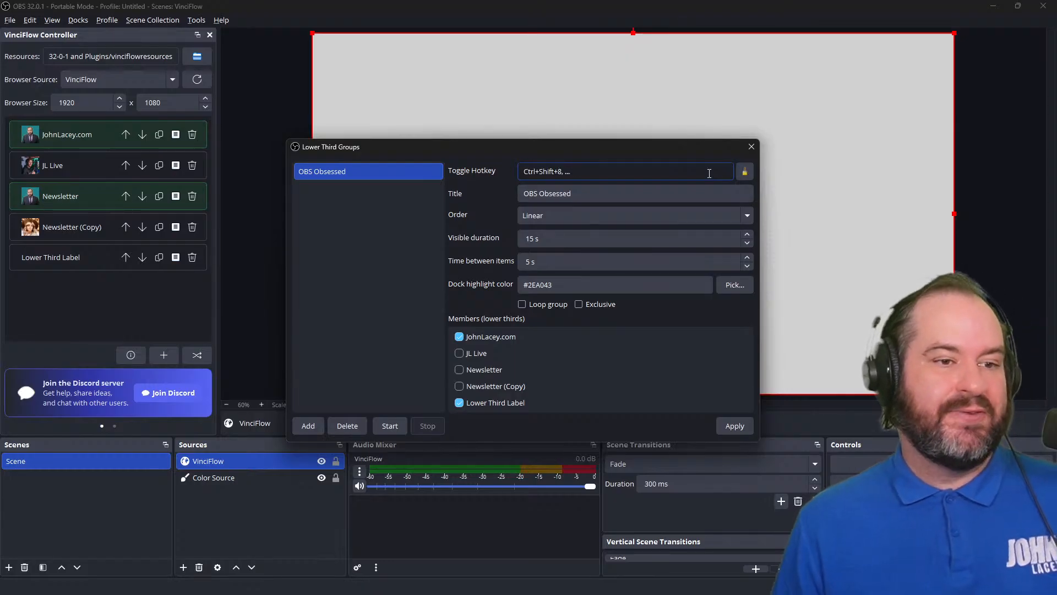
{"action": "left_click", "coordinate": [737, 427]}
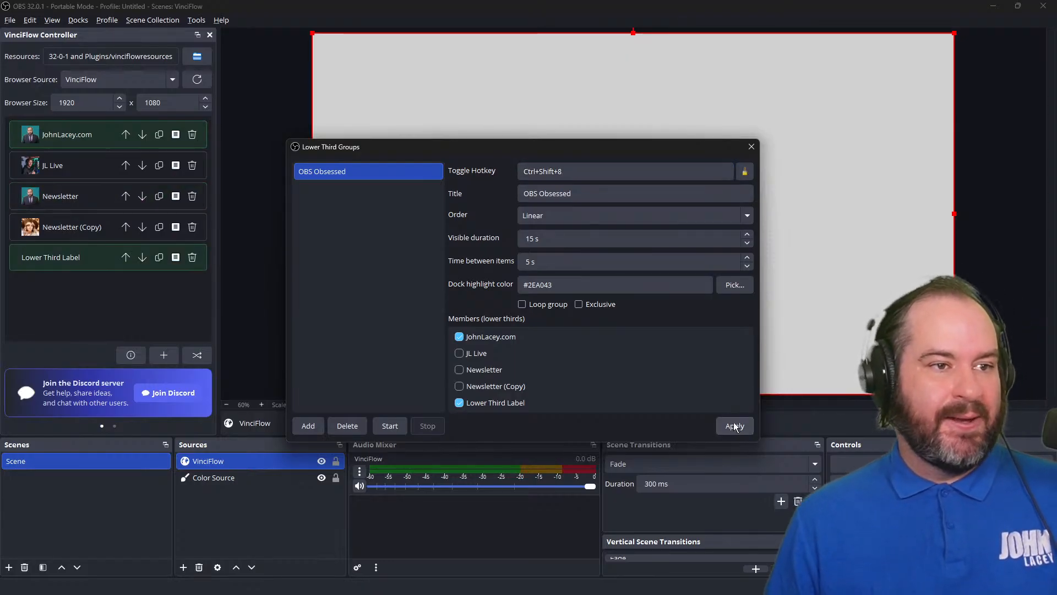
{"action": "left_click", "coordinate": [751, 146]}
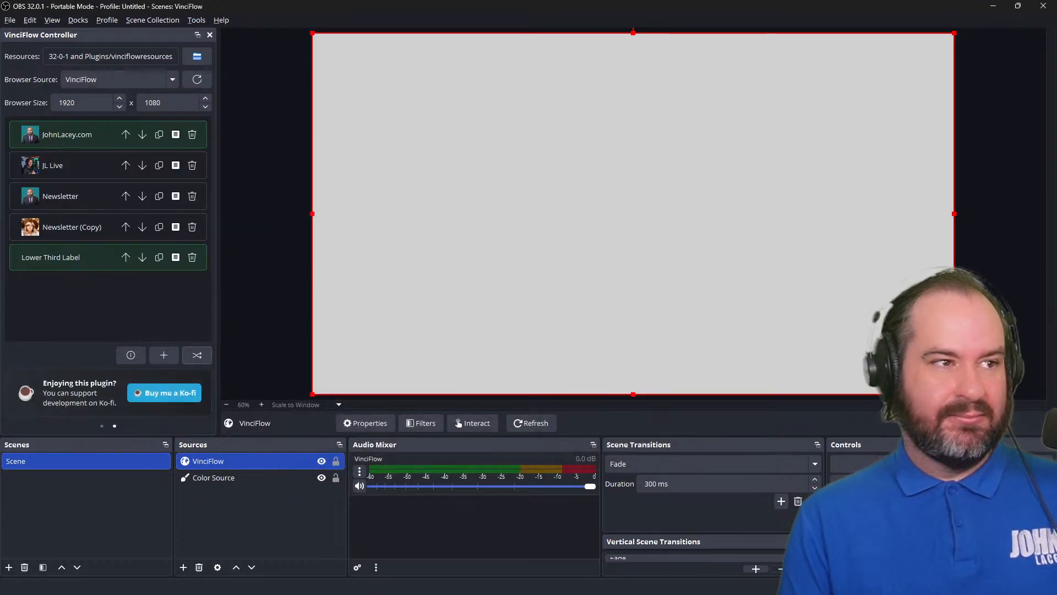
{"action": "key", "text": "ctrl+shift+8"}
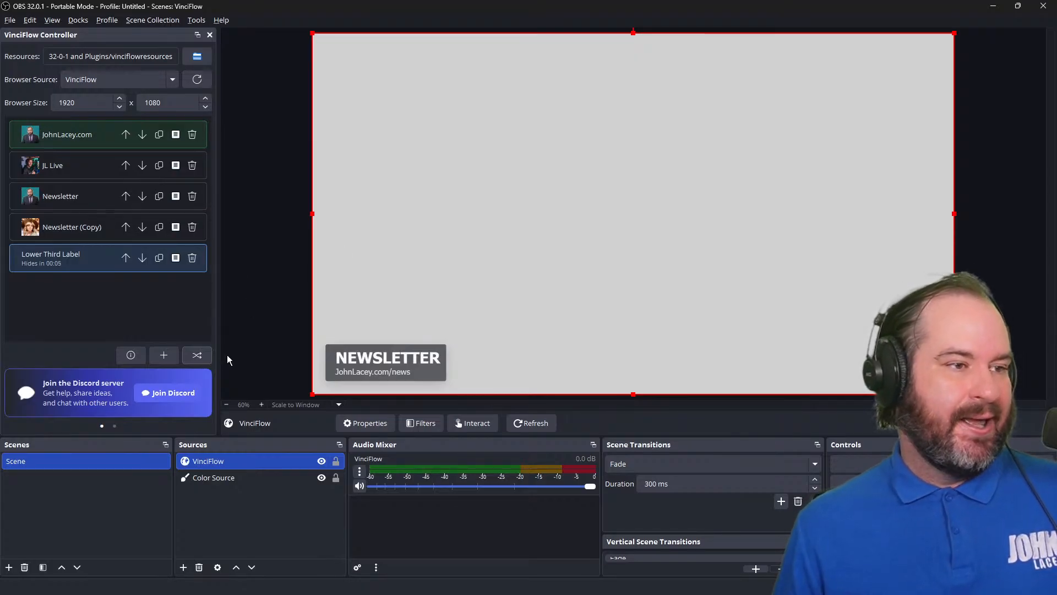
Review the OBS Obsessed group's visible duration and time between items, reapply its settings and close them
{"action": "left_click", "coordinate": [204, 357]}
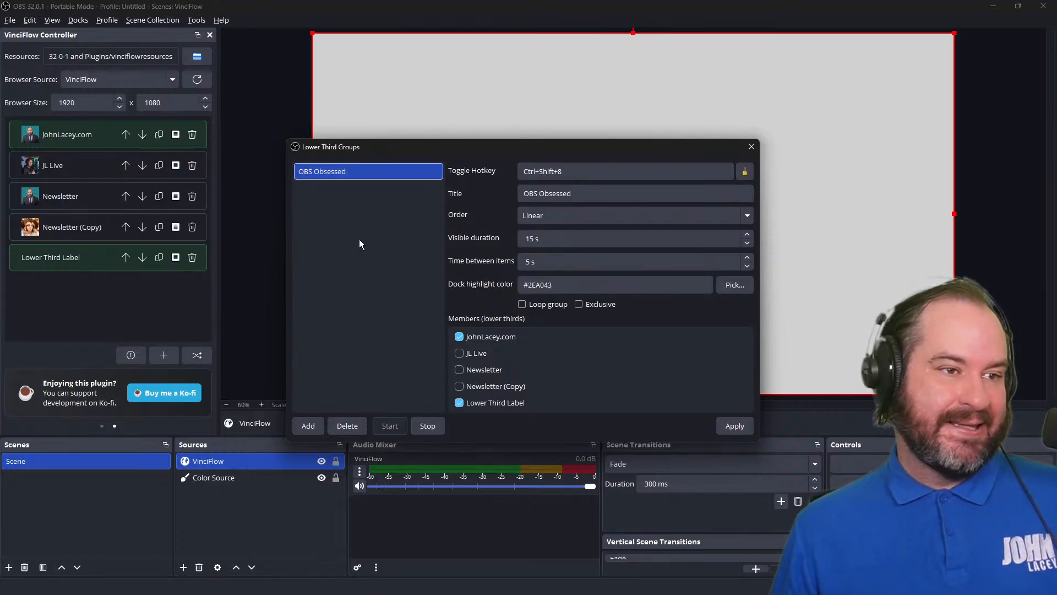
{"action": "left_click", "coordinate": [598, 241]}
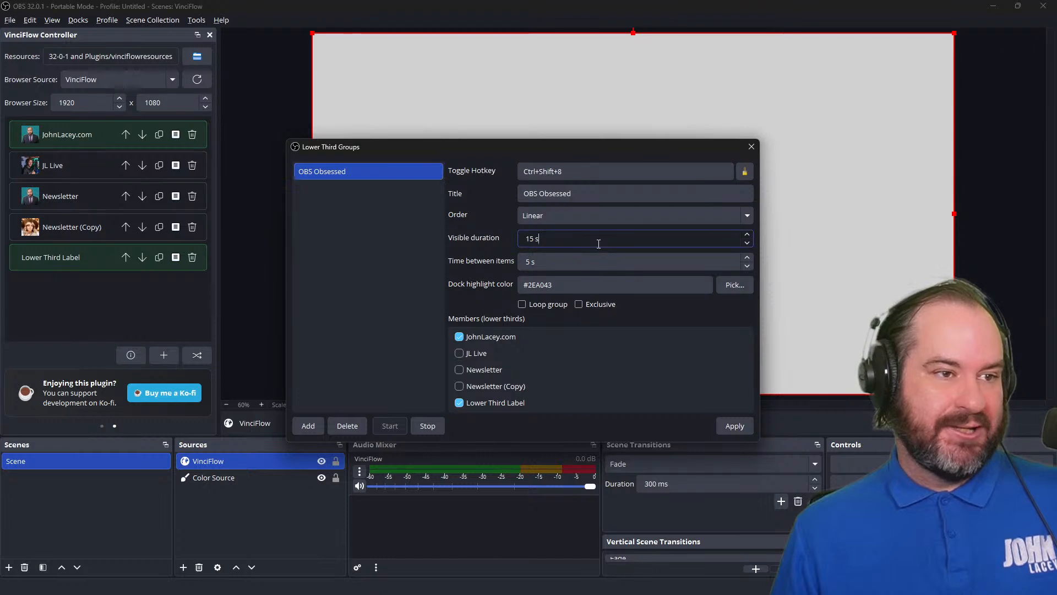
{"action": "left_click", "coordinate": [580, 263]}
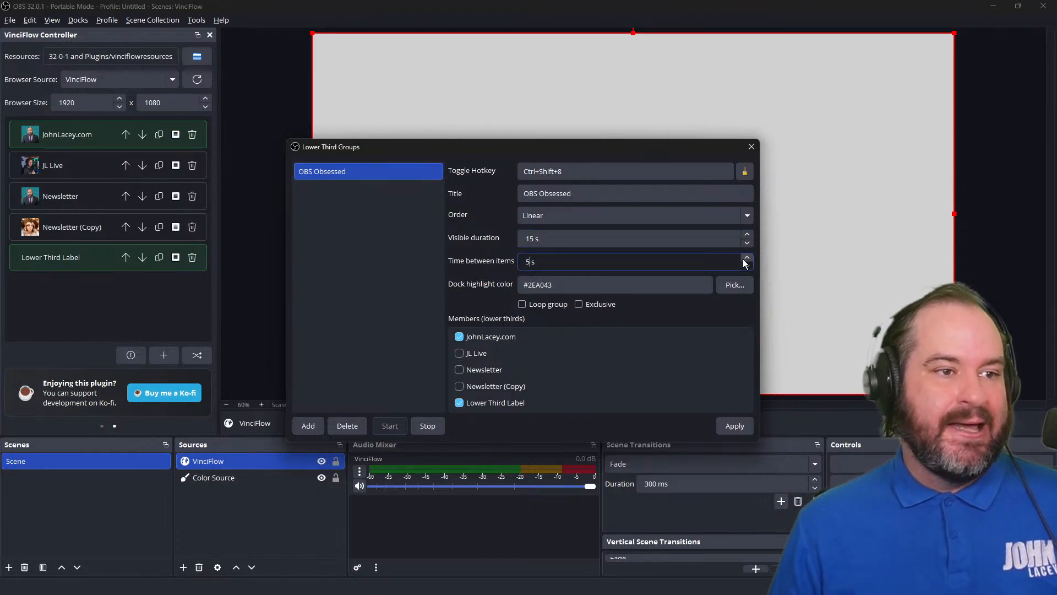
{"action": "key", "text": "Left"}
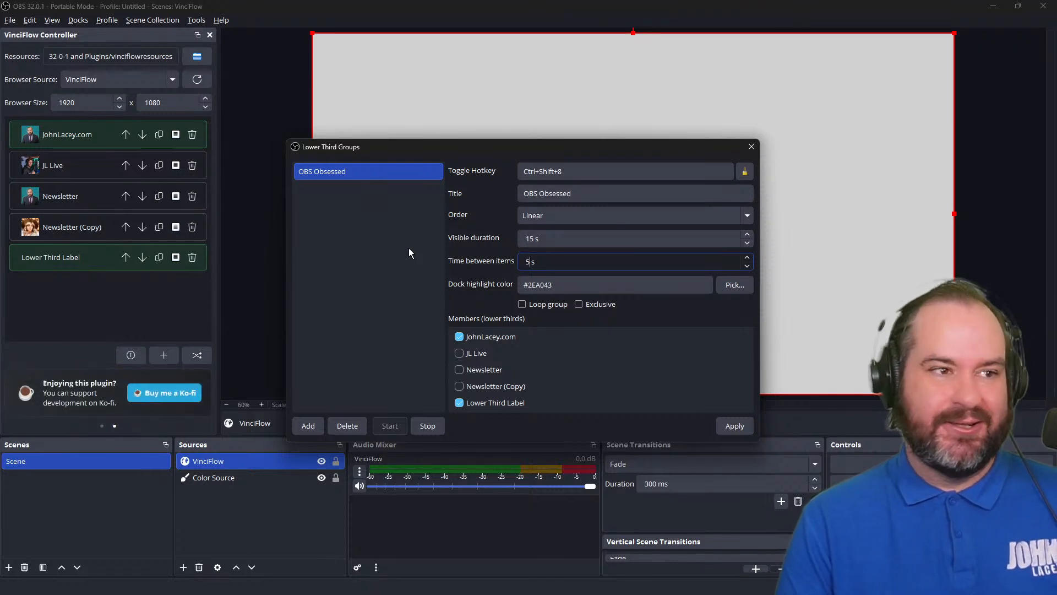
{"action": "left_click", "coordinate": [409, 248]}
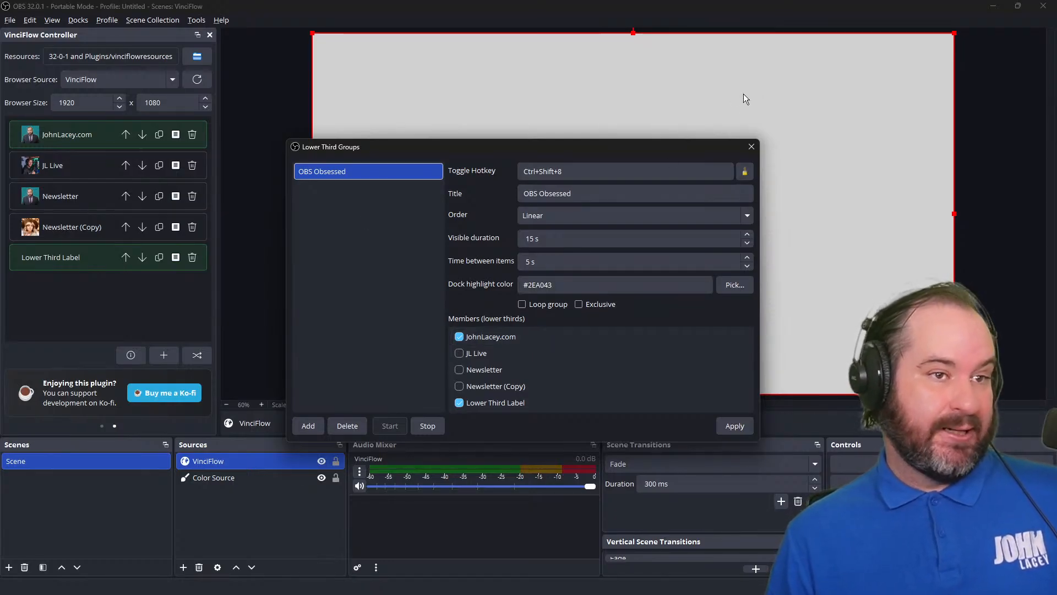
{"action": "left_click", "coordinate": [718, 386]}
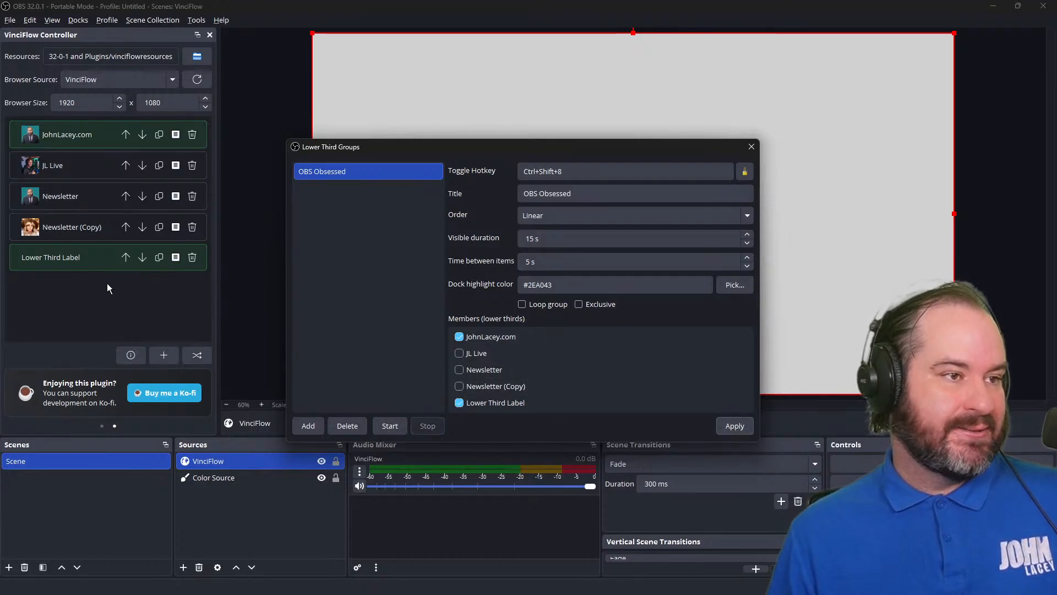
{"action": "left_click", "coordinate": [734, 426]}
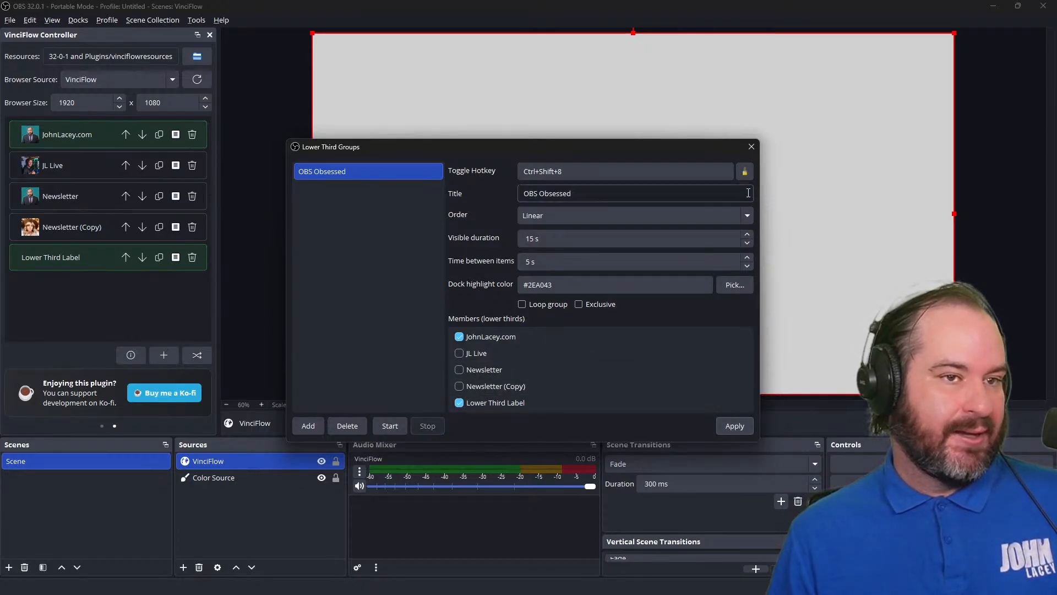
{"action": "left_click", "coordinate": [751, 147]}
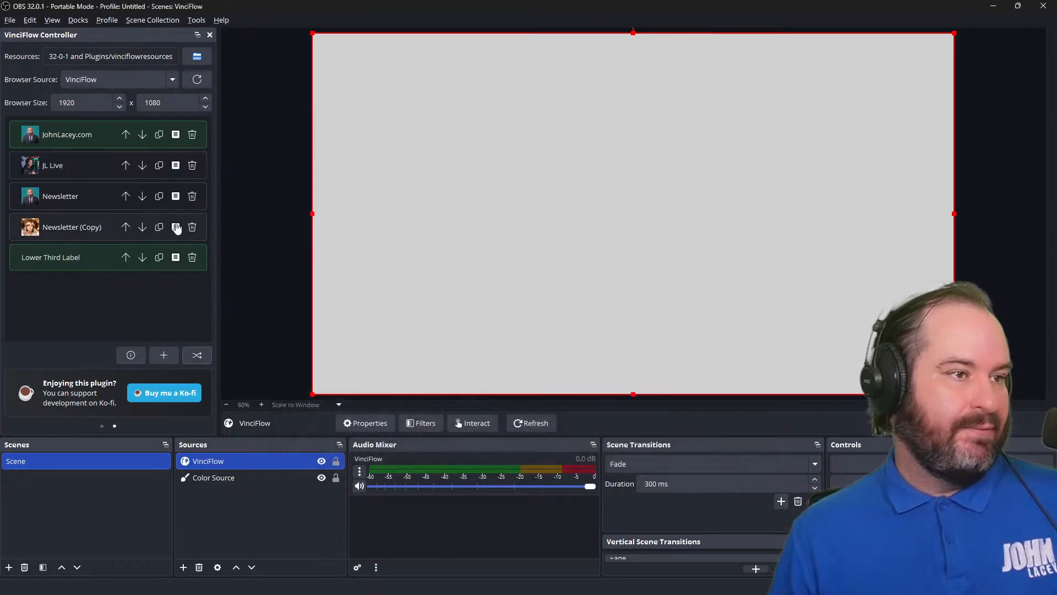
Move Lower Third Label up the lower thirds list to directly below JohnLacey.com
{"action": "left_click", "coordinate": [126, 257]}
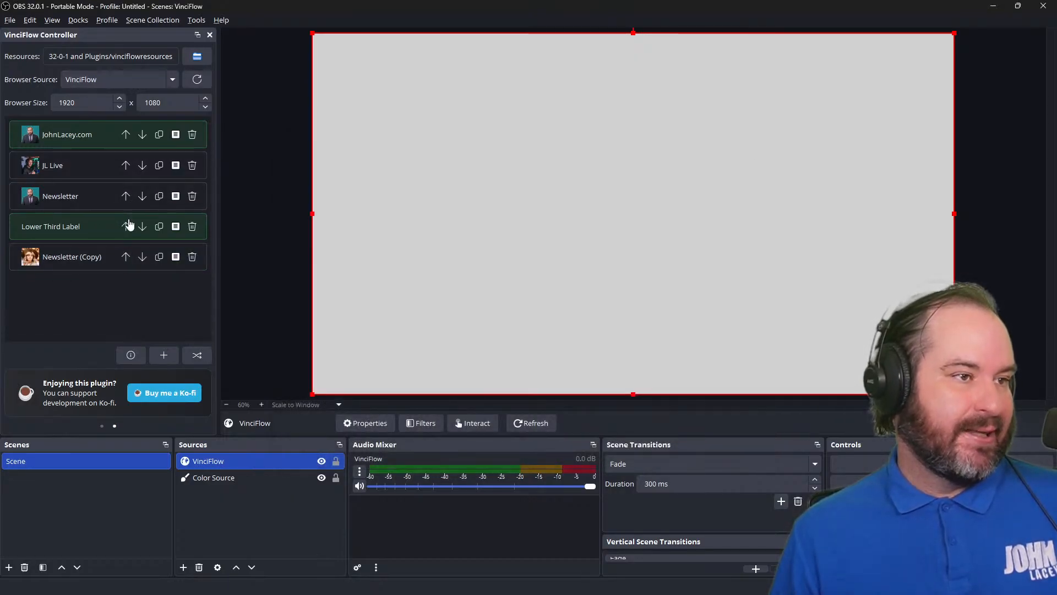
{"action": "left_click", "coordinate": [125, 227]}
{"action": "left_click", "coordinate": [125, 195]}
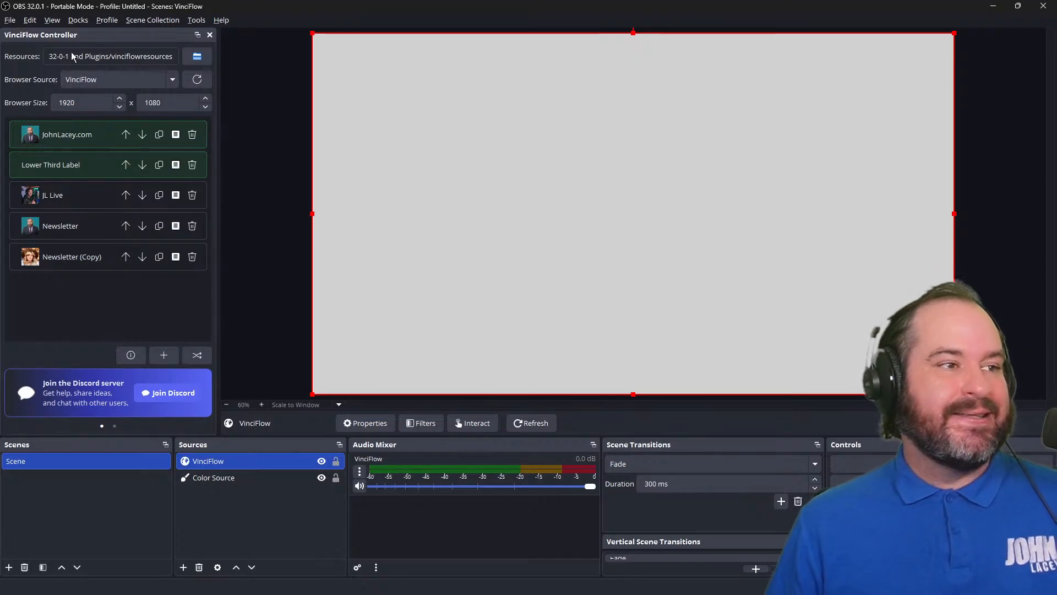
Create a new scene collection named VinciFlow2
{"action": "left_click", "coordinate": [168, 20]}
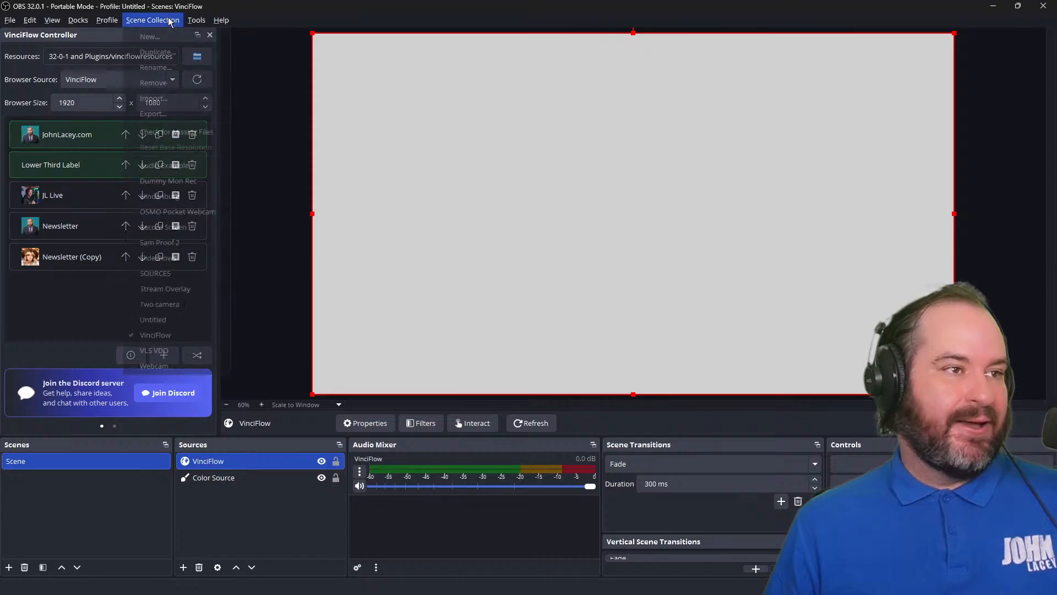
{"action": "left_click", "coordinate": [172, 36]}
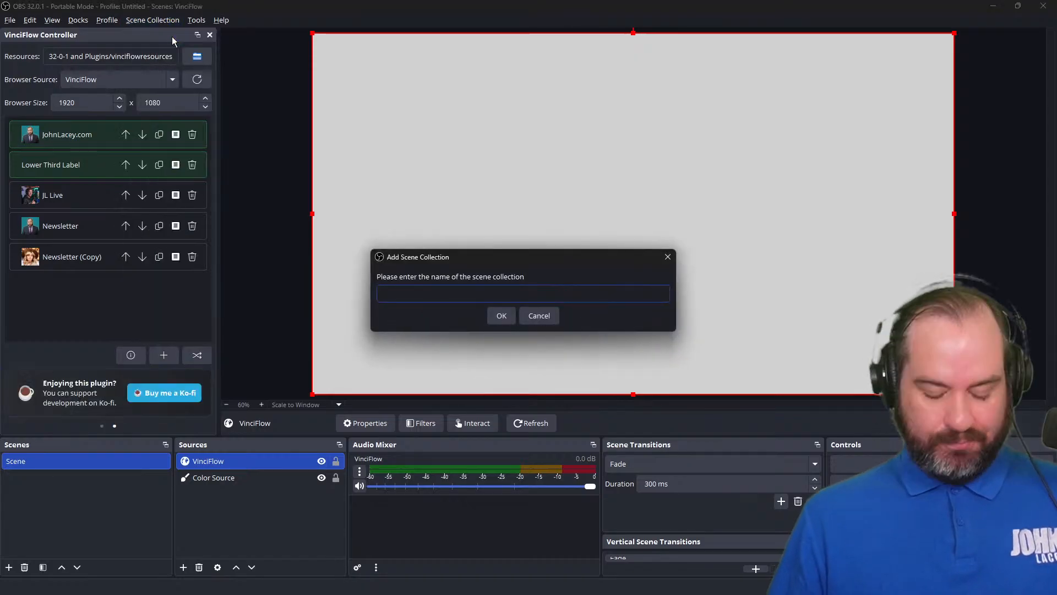
{"action": "type", "text": "VinciFlow2"}
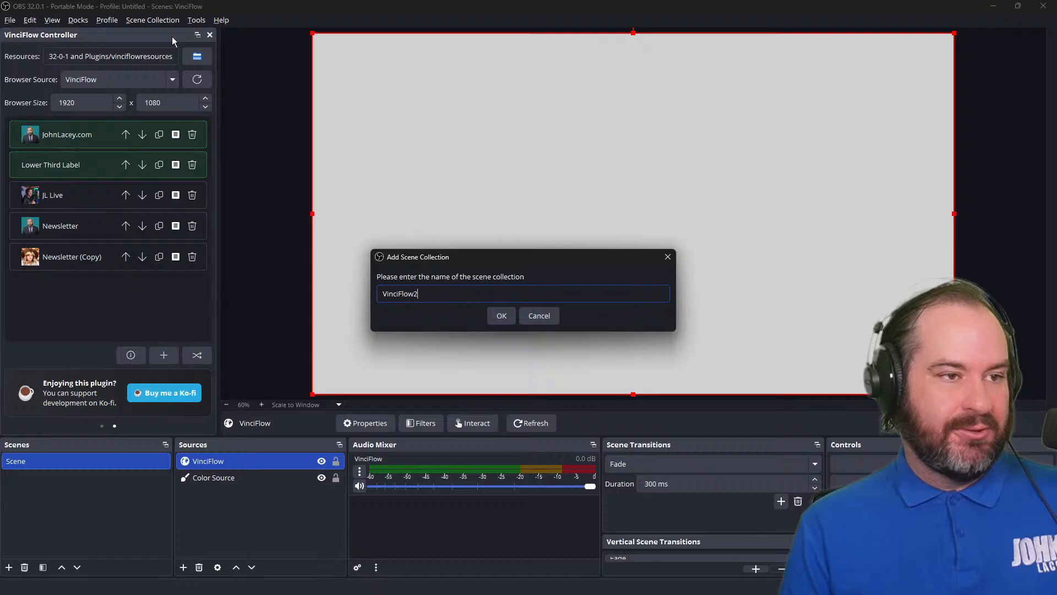
{"action": "key", "text": "Return"}
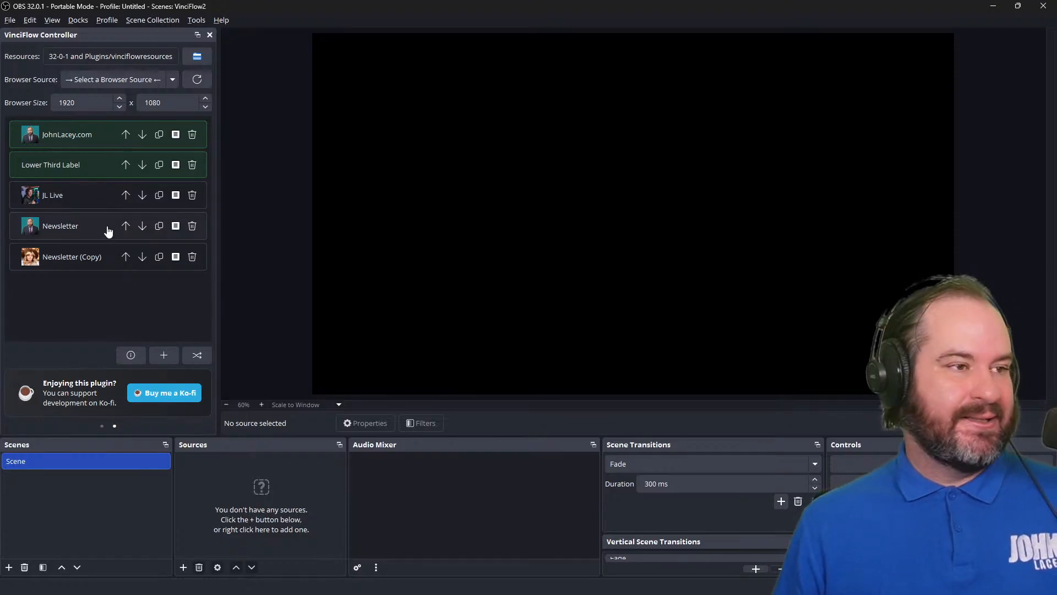
Check which browser sources the VinciFlow controller offers in the new scene collection
{"action": "left_click", "coordinate": [163, 108]}
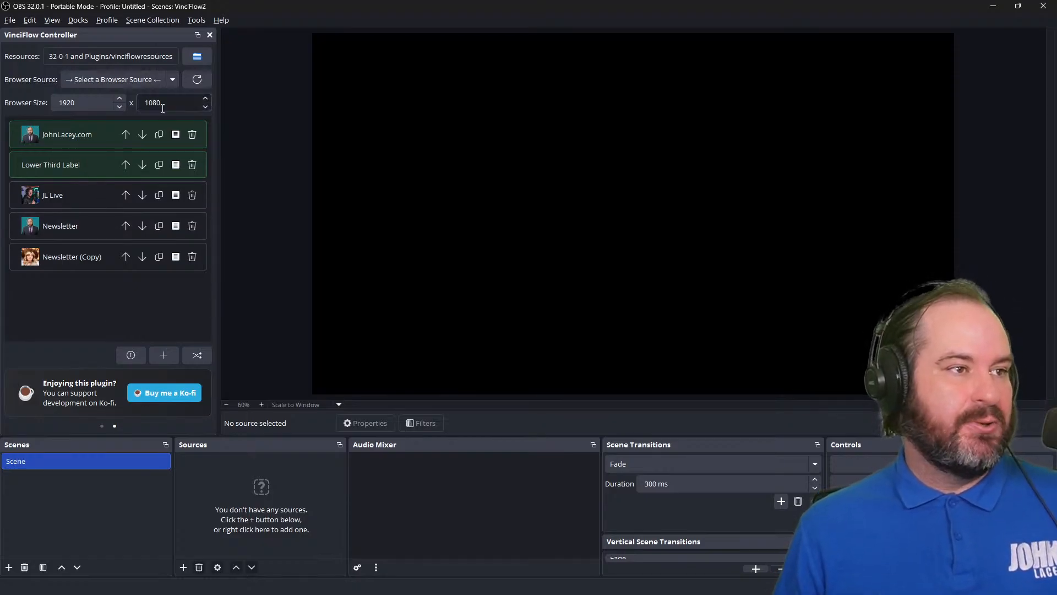
{"action": "left_click", "coordinate": [174, 78]}
{"action": "left_click", "coordinate": [174, 78]}
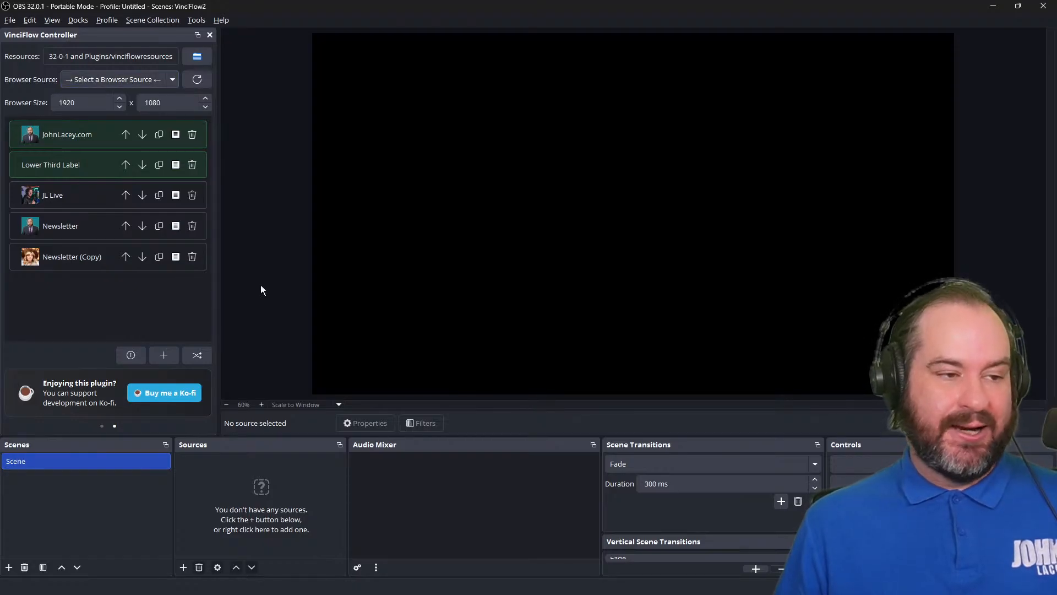
Add a new Browser source named VinciFlow to the scene
{"action": "left_click", "coordinate": [183, 567]}
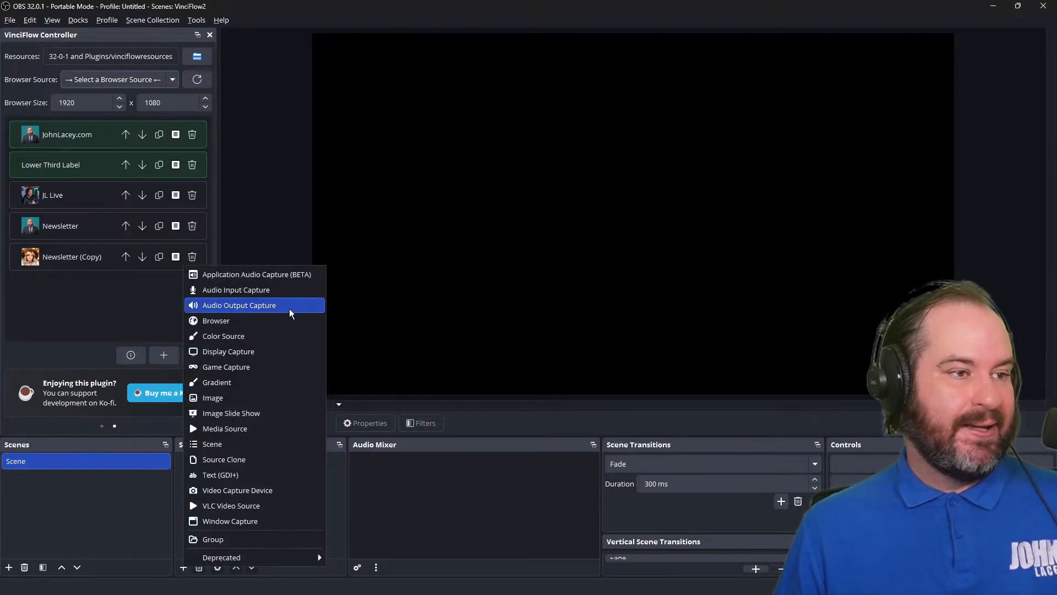
{"action": "left_click", "coordinate": [288, 325]}
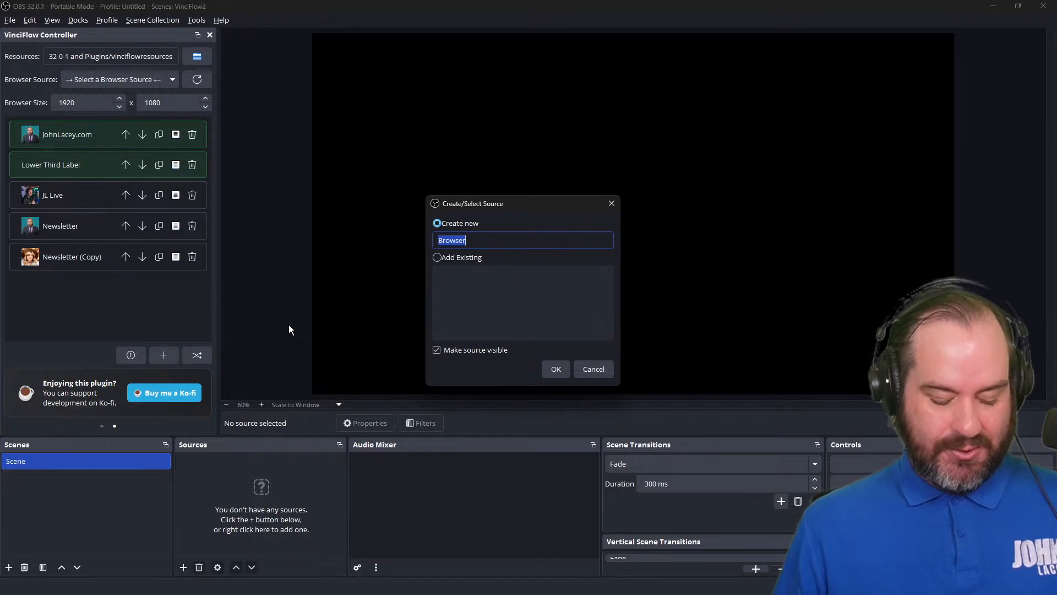
{"action": "type", "text": "Vinci"}
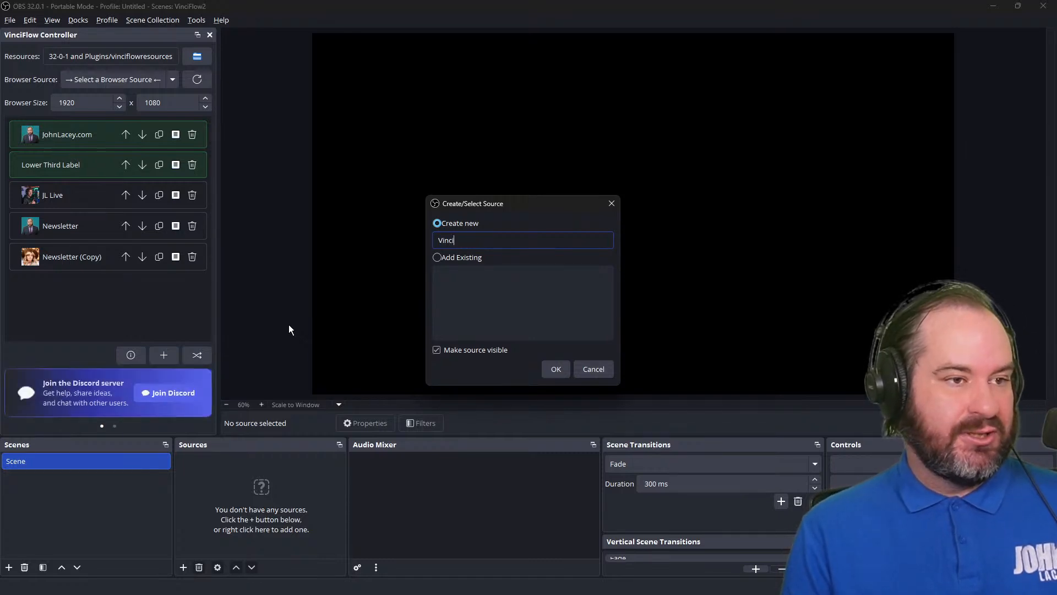
{"action": "type", "text": "Flow"}
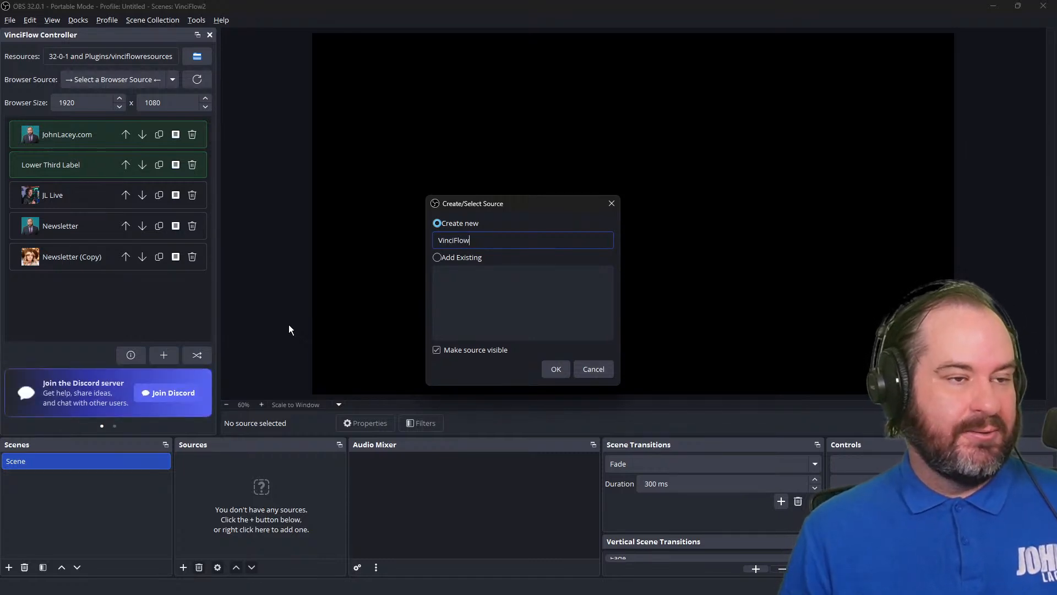
{"action": "left_click", "coordinate": [550, 368]}
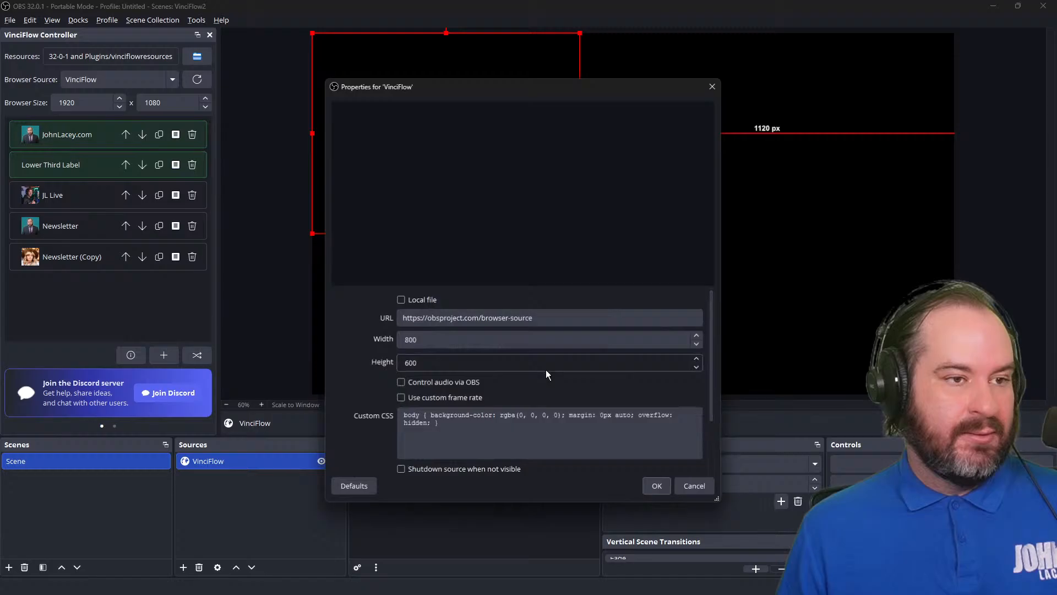
Set the VinciFlow browser source to use a local file, with a width of 1920 and a height of 1080
{"action": "left_click", "coordinate": [401, 299]}
{"action": "key", "text": "ctrl+a"}
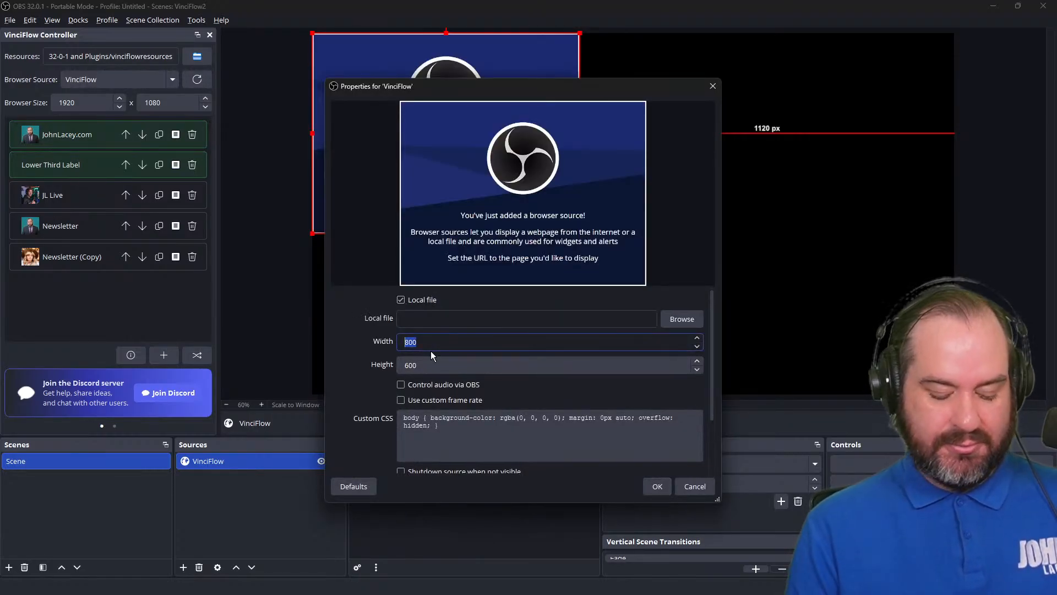
{"action": "type", "text": "1920"}
{"action": "key", "text": "Tab"}
{"action": "type", "text": "1080"}
{"action": "key", "text": "Tab"}
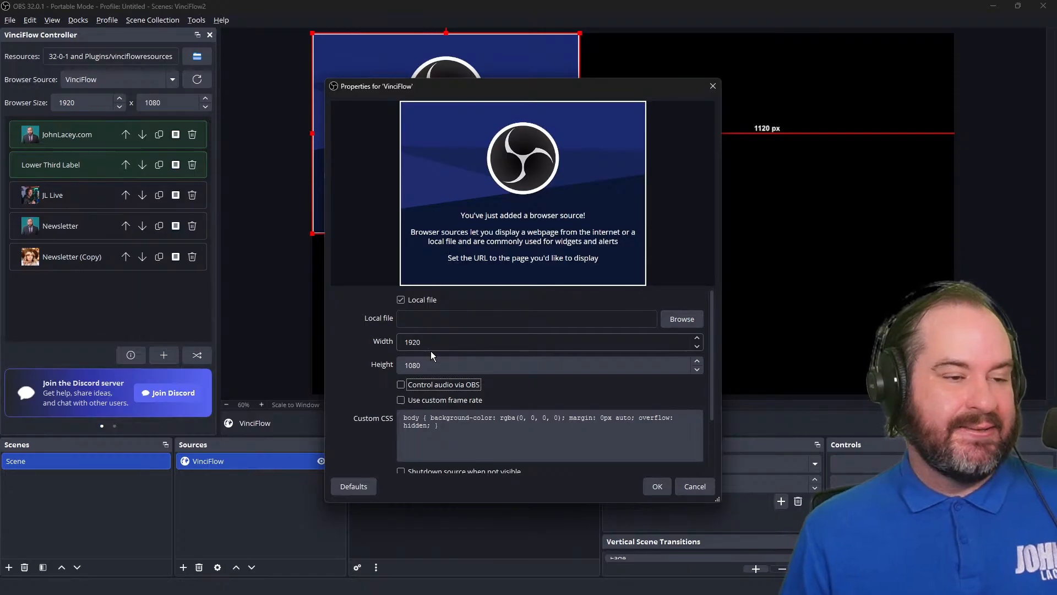
Close the VinciFlow source's properties and check the browser source list and browser size in the VinciFlow controller
{"action": "left_click", "coordinate": [691, 487]}
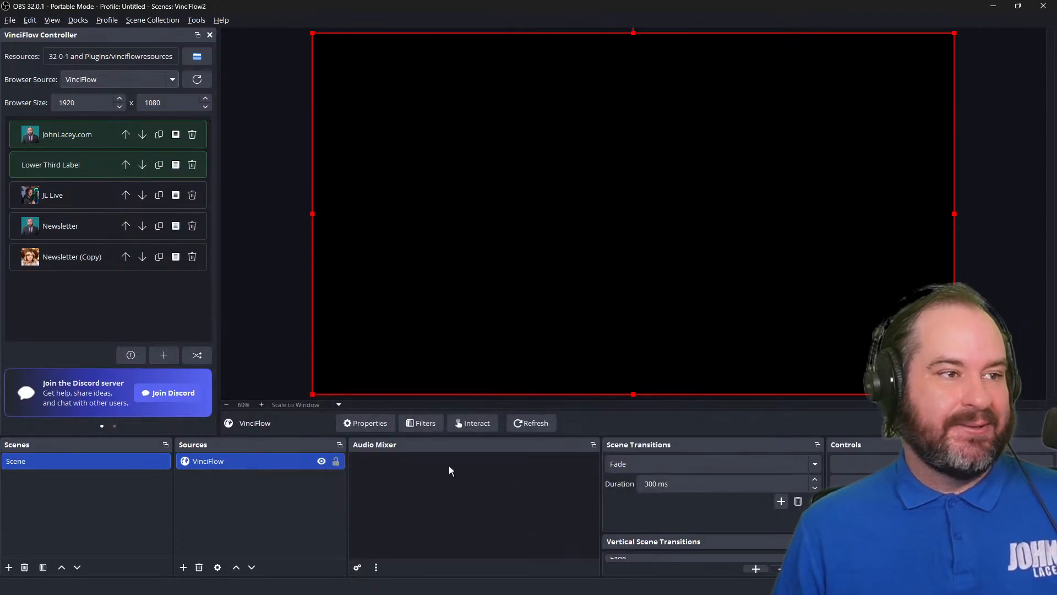
{"action": "left_click", "coordinate": [165, 80]}
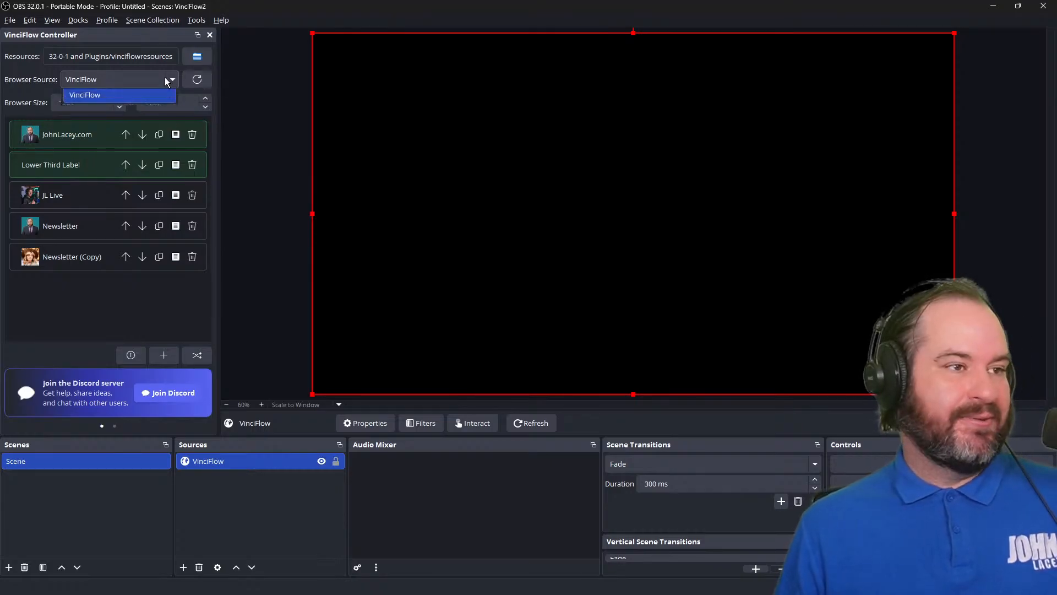
{"action": "left_click", "coordinate": [164, 79]}
{"action": "left_click", "coordinate": [166, 80]}
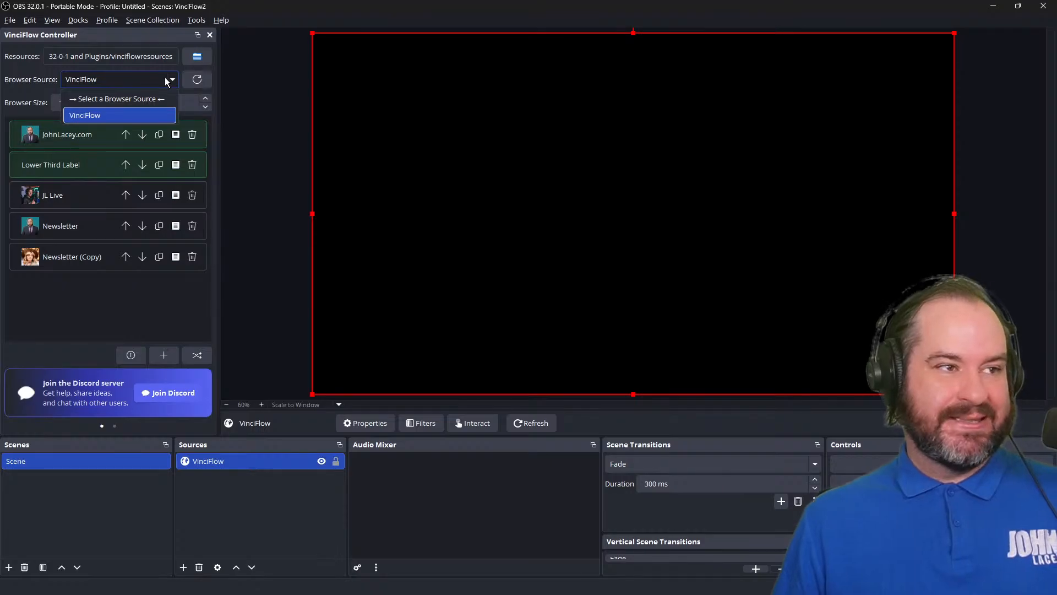
{"action": "left_click", "coordinate": [165, 80]}
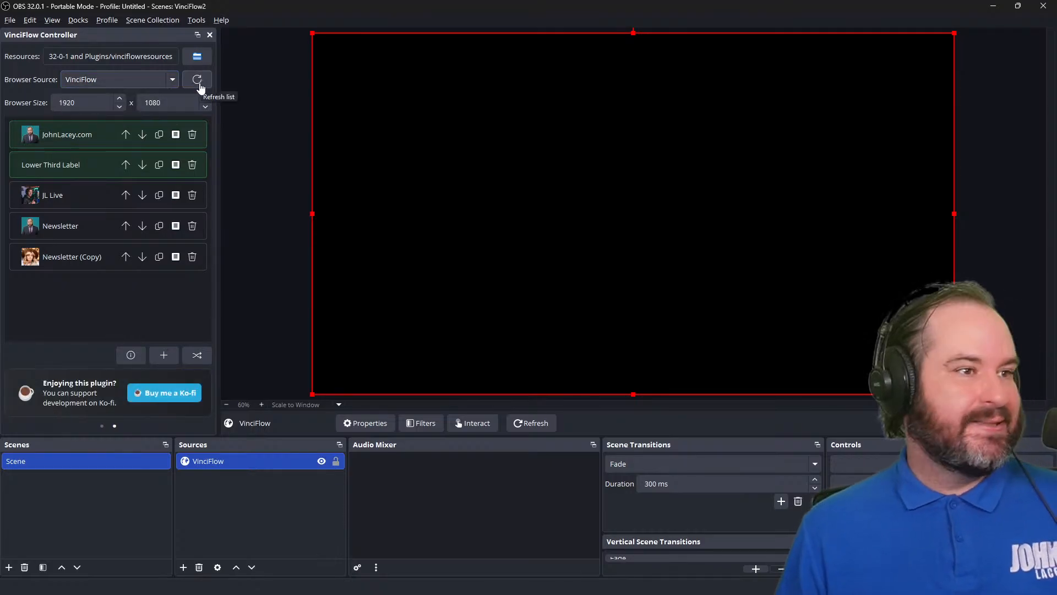
{"action": "left_click", "coordinate": [80, 105]}
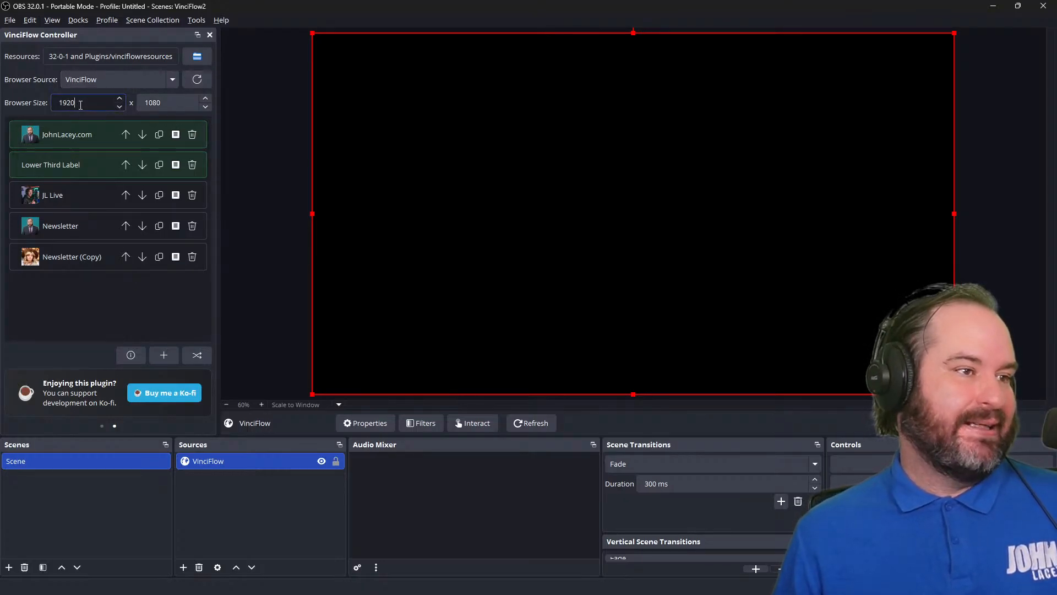
{"action": "left_click", "coordinate": [192, 101]}
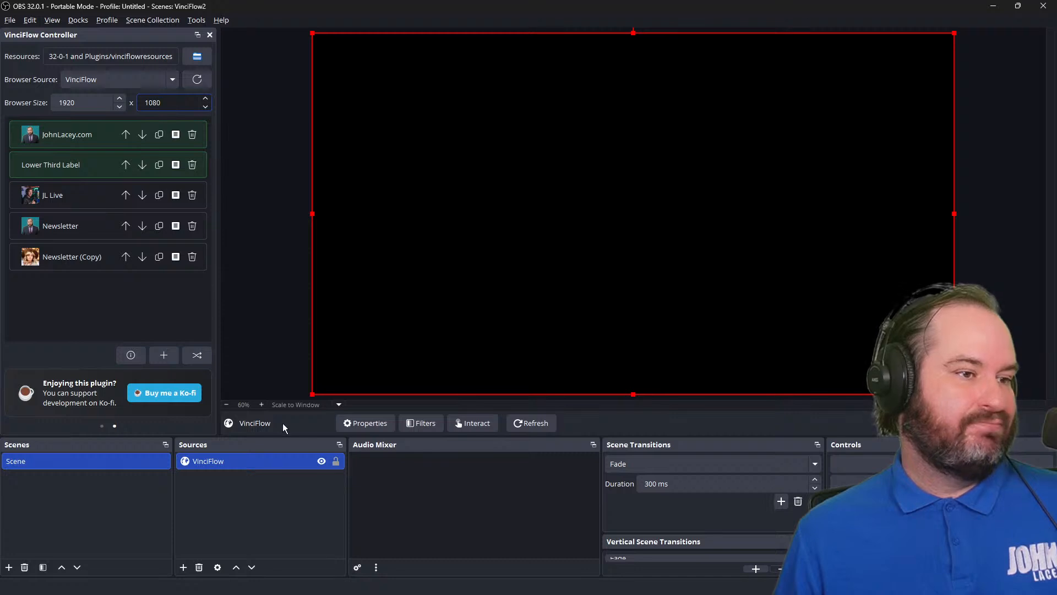
Check the width and height in the VinciFlow browser source's properties
{"action": "double_click", "coordinate": [284, 461]}
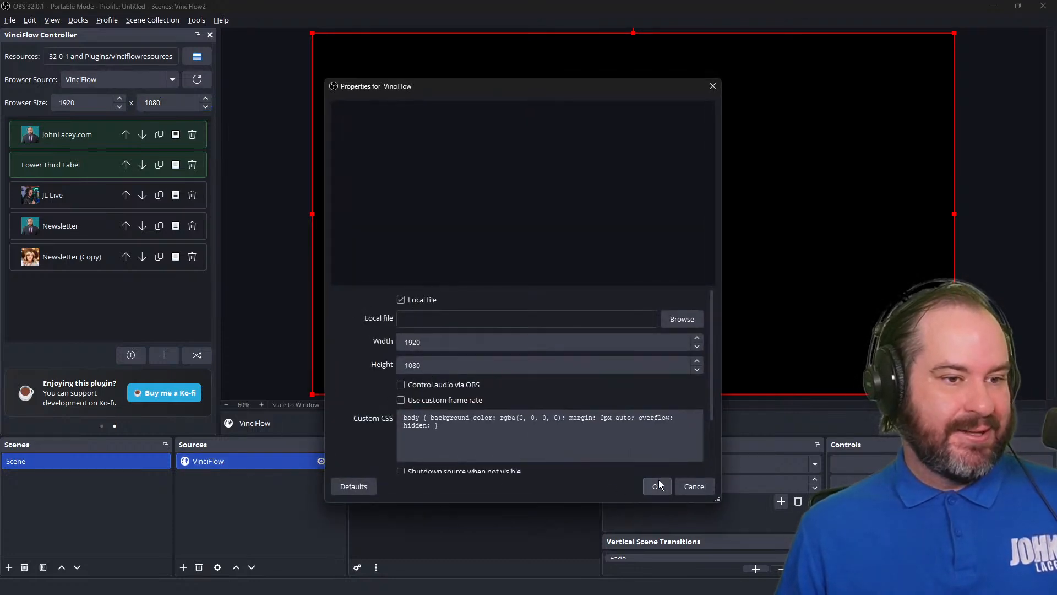
{"action": "double_click", "coordinate": [504, 342]}
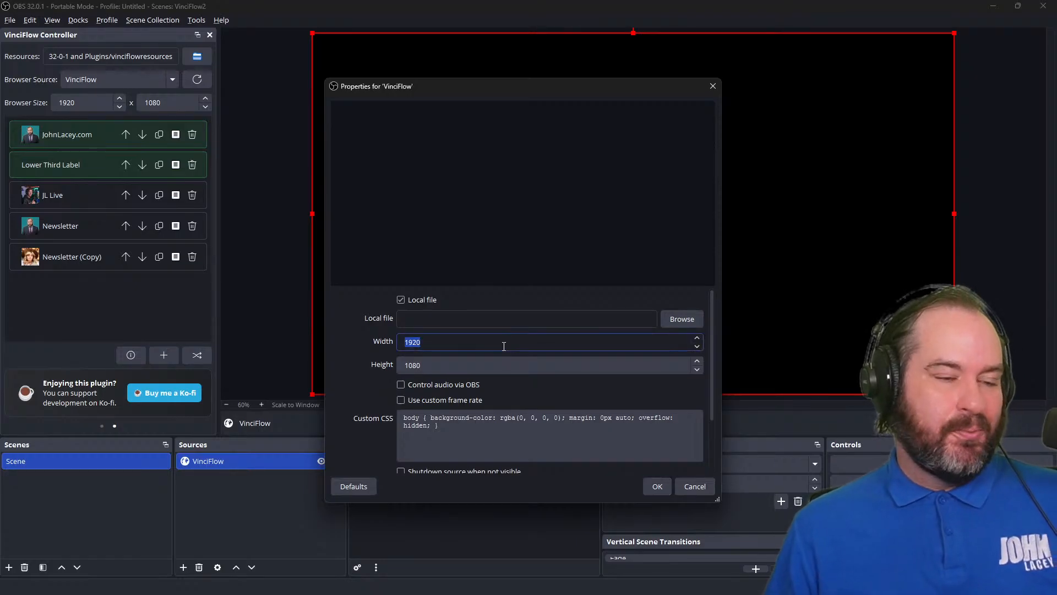
{"action": "left_click", "coordinate": [658, 486]}
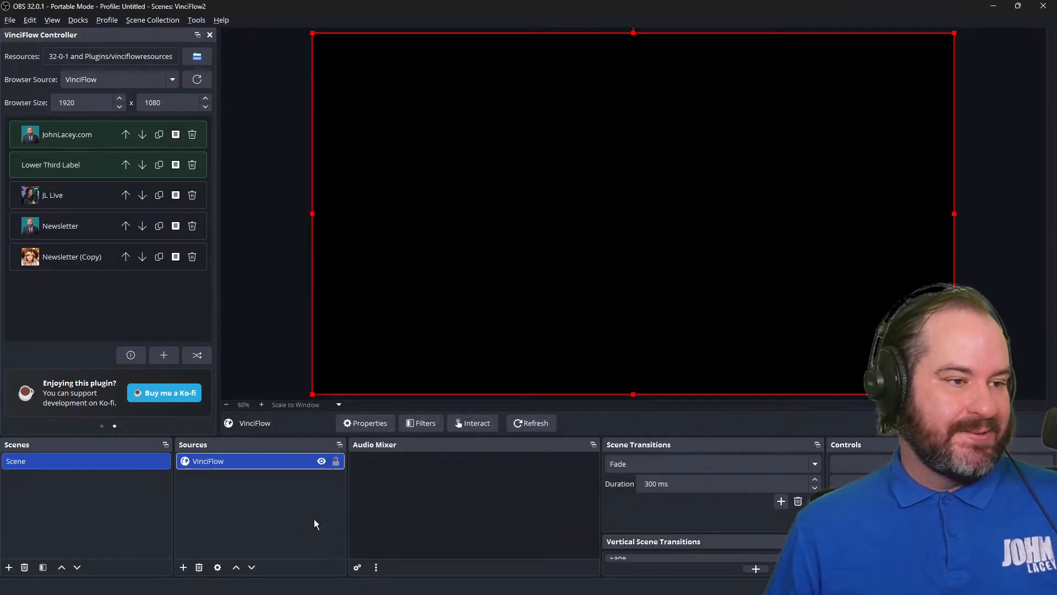
Add another Browser source with its default name to view its default properties, and remove it from the scene
{"action": "left_click", "coordinate": [182, 567]}
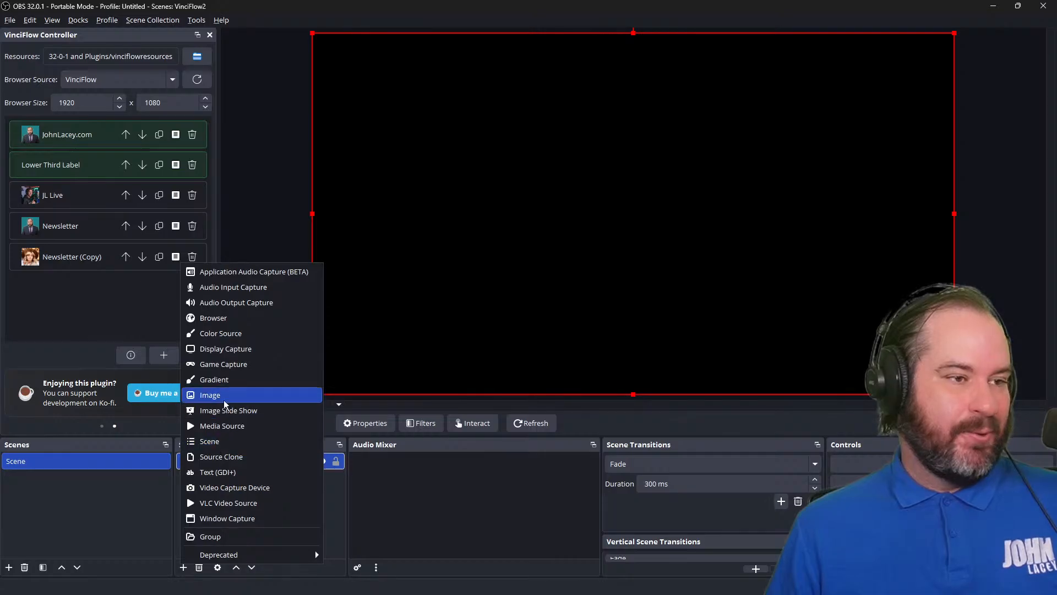
{"action": "left_click", "coordinate": [257, 318]}
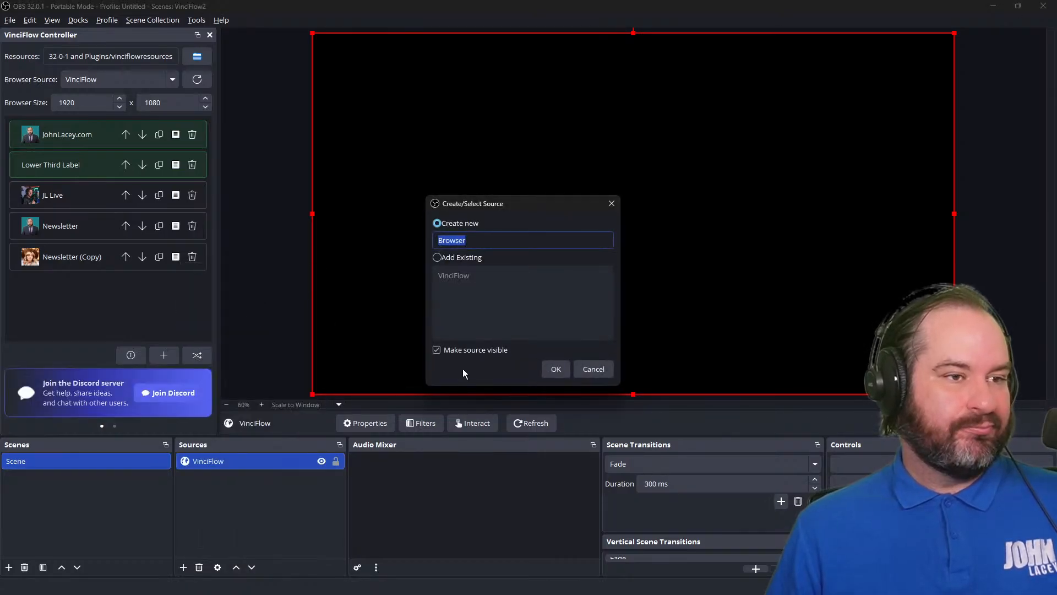
{"action": "left_click", "coordinate": [564, 370]}
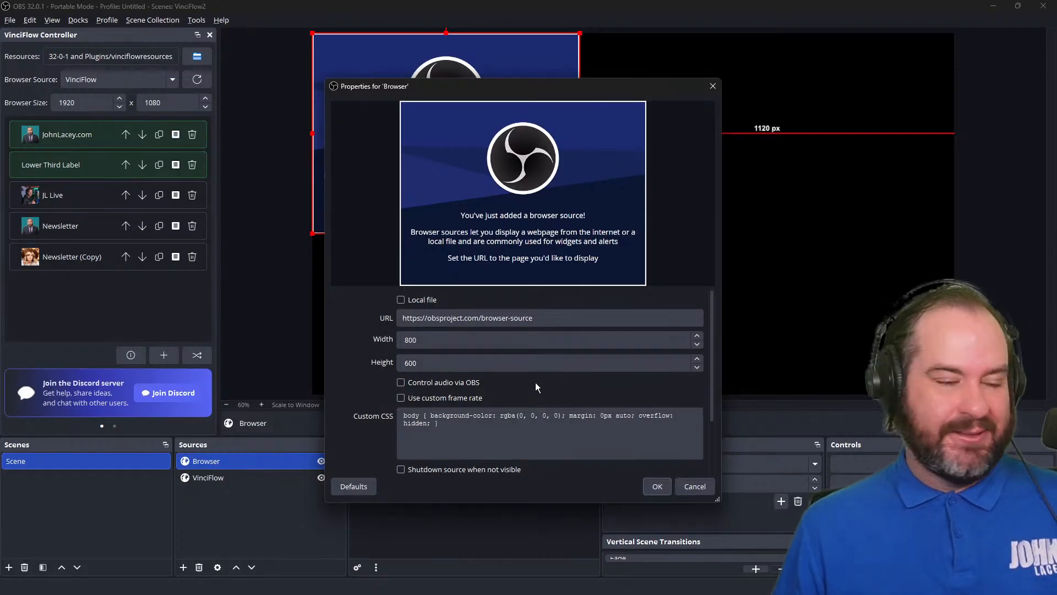
{"action": "left_click", "coordinate": [690, 484]}
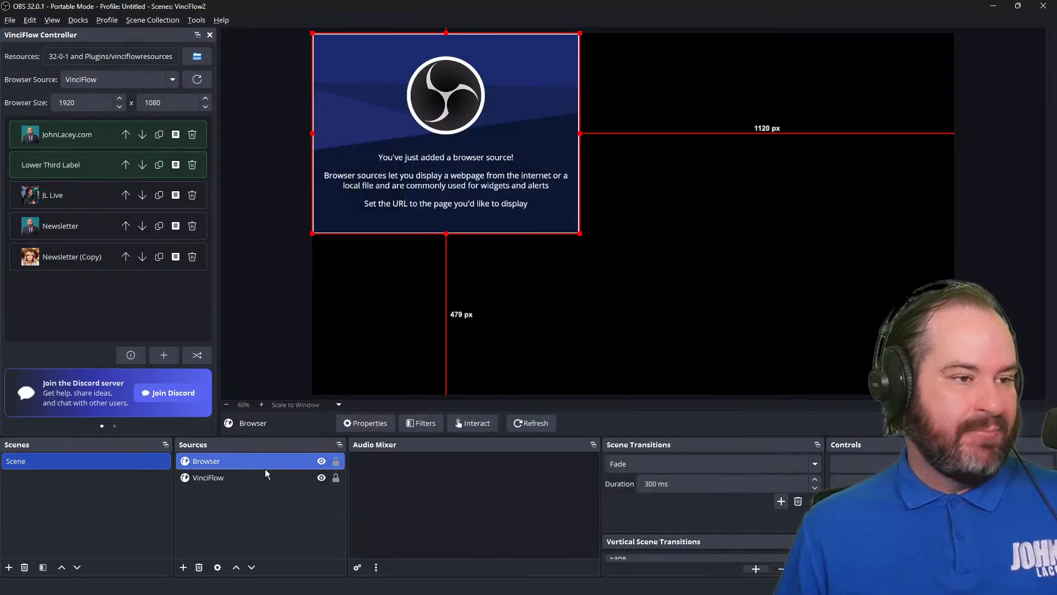
{"action": "key", "text": "Delete"}
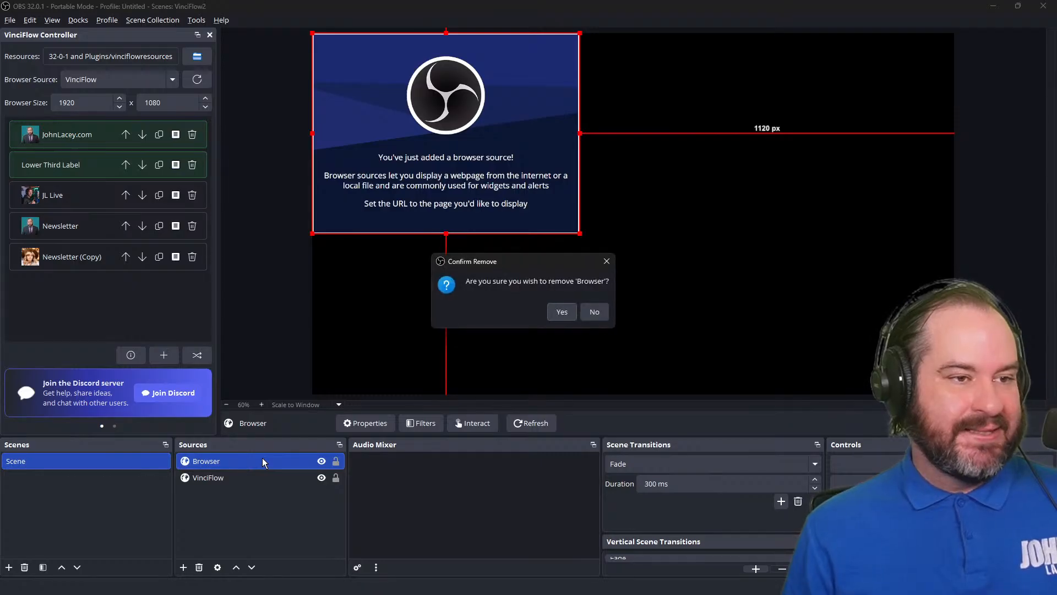
{"action": "left_click", "coordinate": [561, 311]}
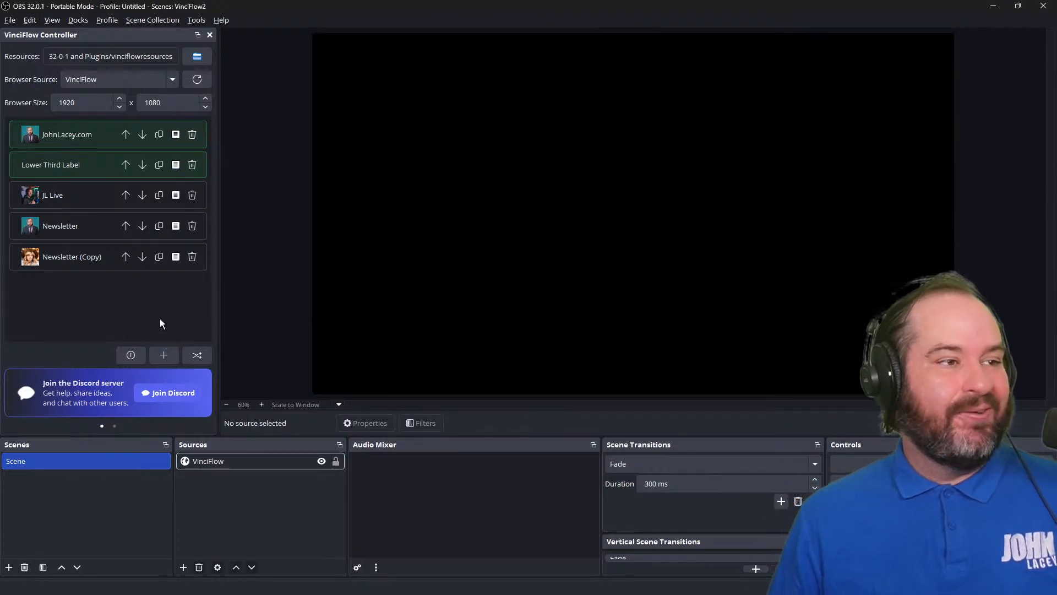
Test the Newsletter (Copy) lower third and the two grouped lower thirds by toggling them in the new scene collection
{"action": "left_click", "coordinate": [71, 261]}
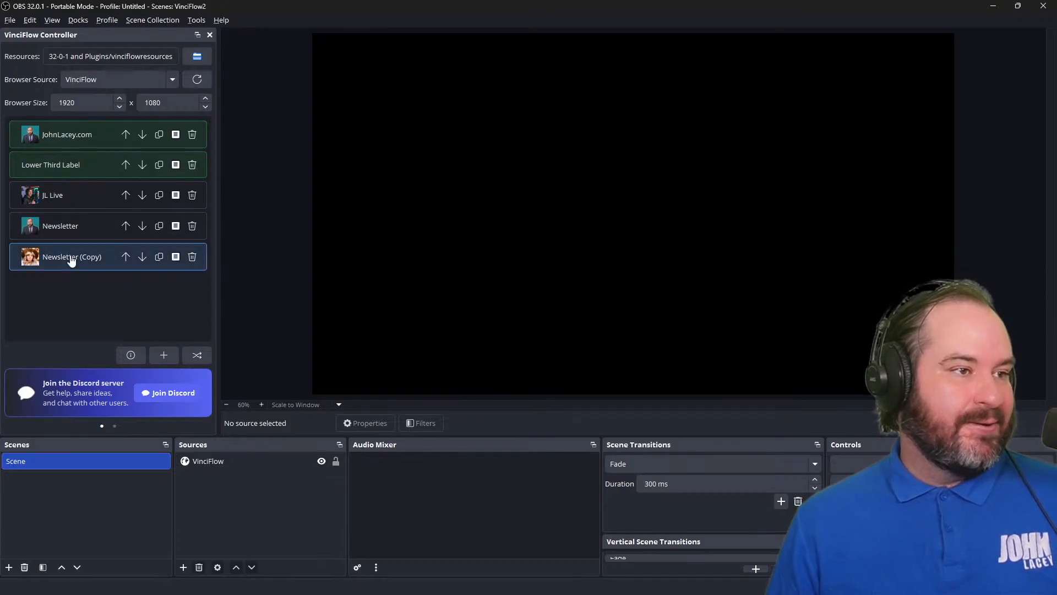
{"action": "left_click", "coordinate": [77, 171]}
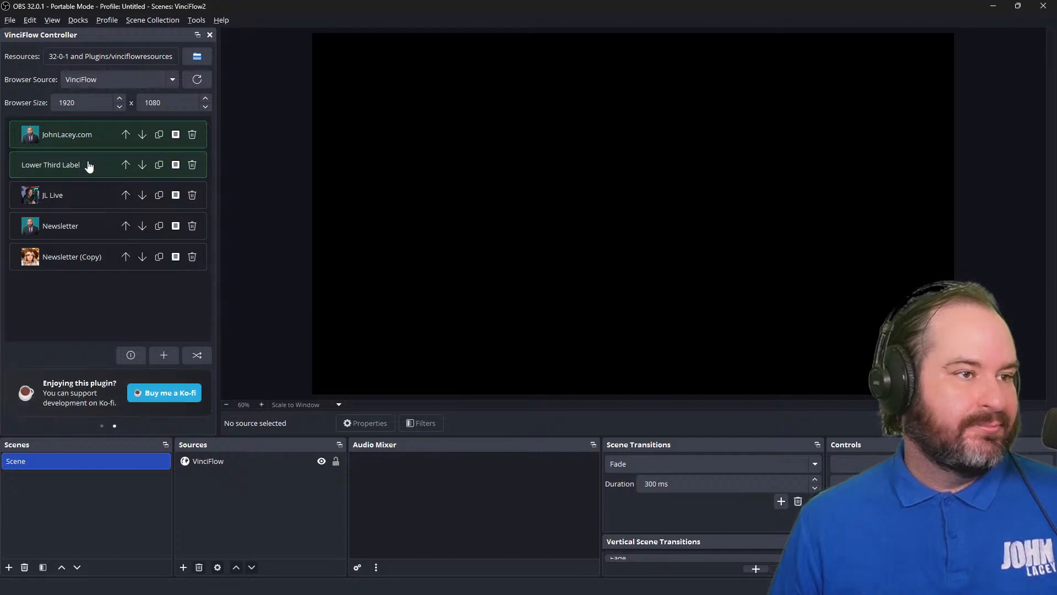
{"action": "left_click", "coordinate": [89, 166]}
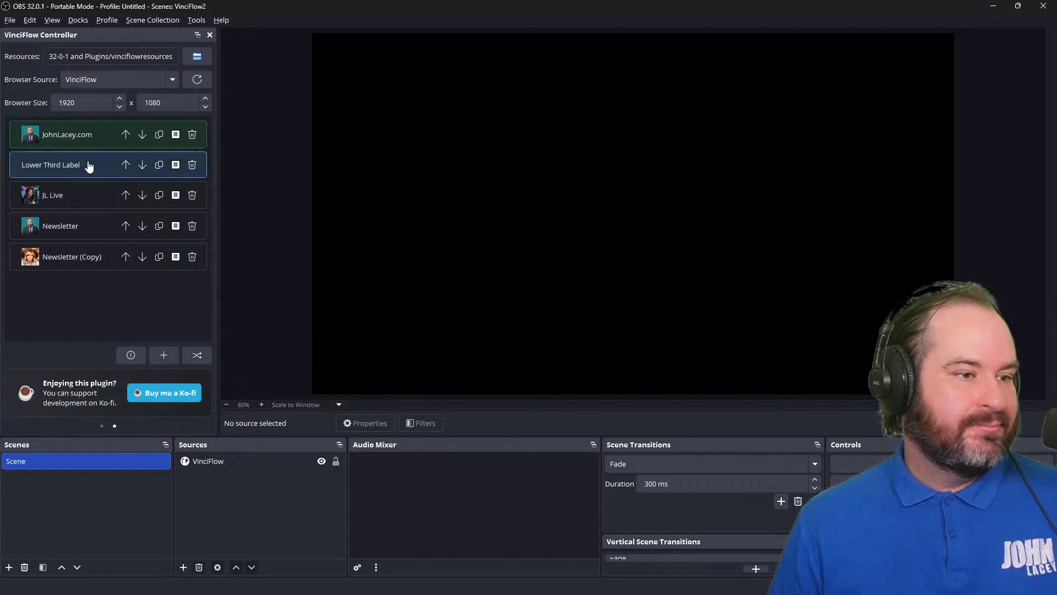
{"action": "left_click", "coordinate": [270, 459]}
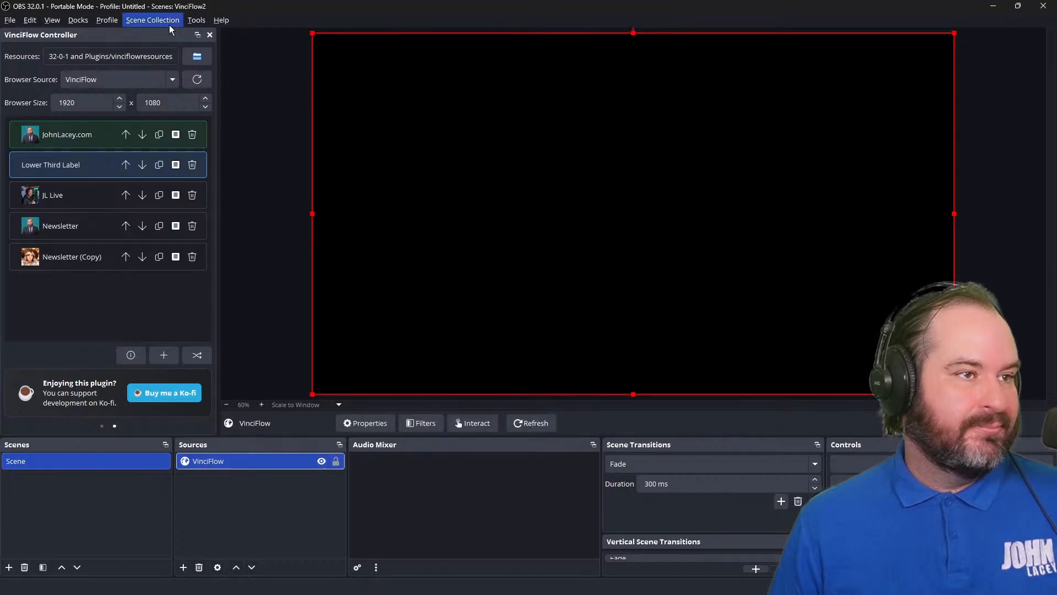
{"action": "left_click", "coordinate": [84, 142]}
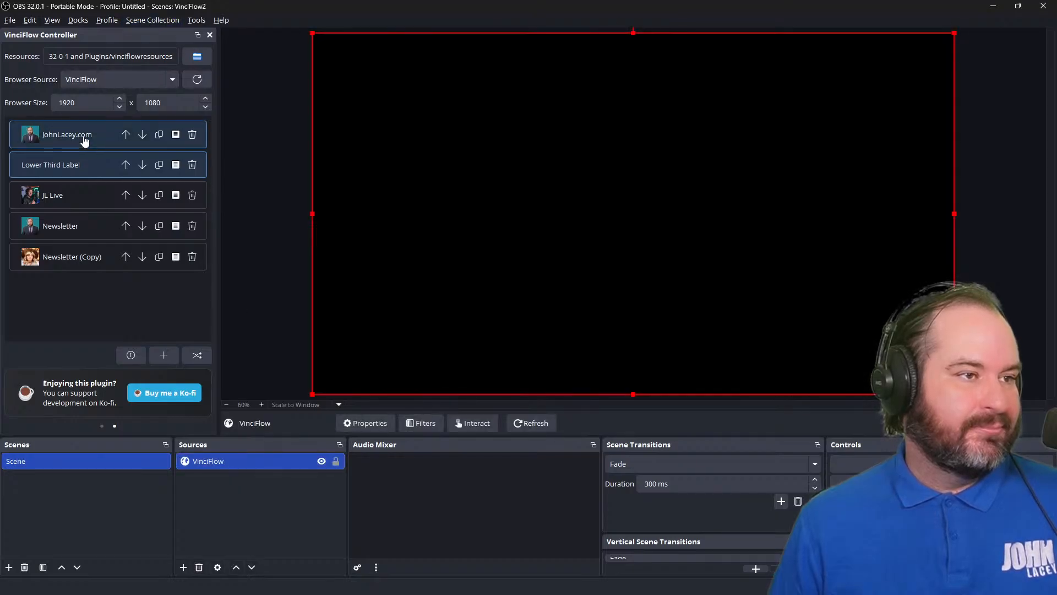
{"action": "left_click", "coordinate": [93, 160]}
{"action": "left_click", "coordinate": [95, 140]}
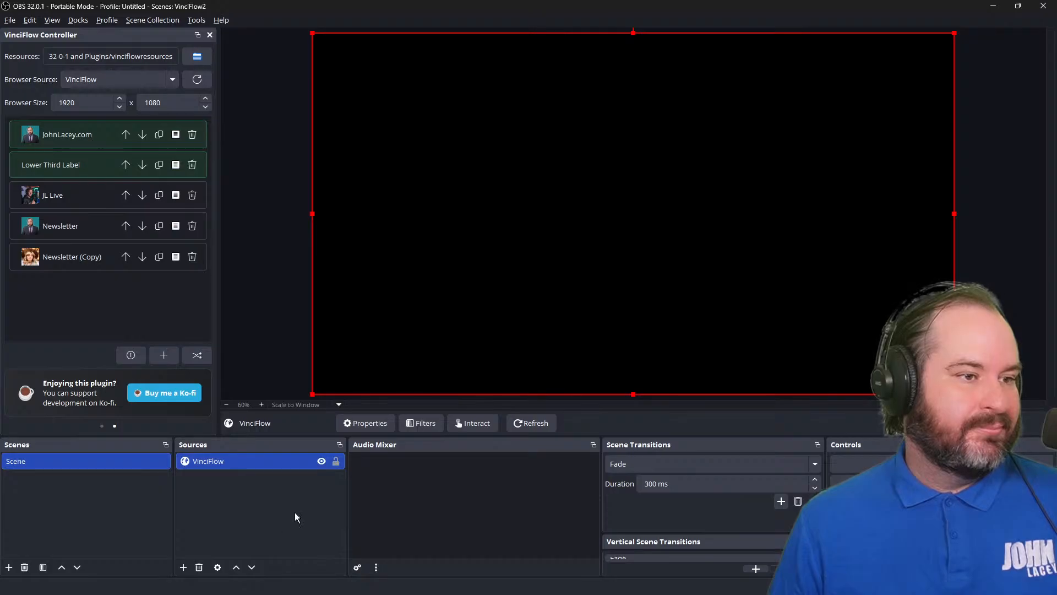
Hide and show the VinciFlow source again, and retest the grouped lower thirds and JL Live
{"action": "left_click", "coordinate": [321, 460]}
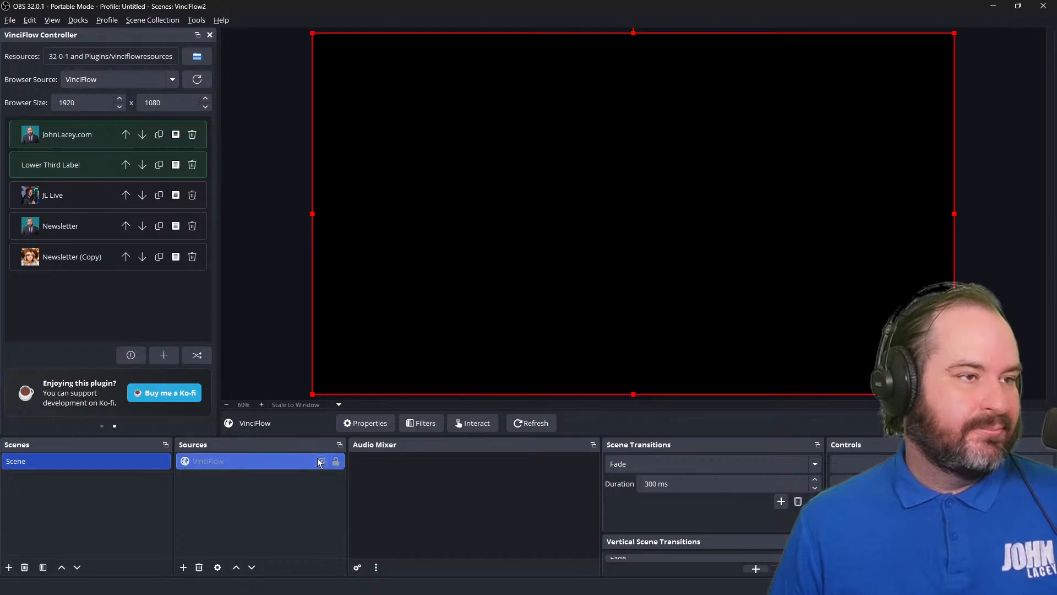
{"action": "left_click", "coordinate": [321, 461]}
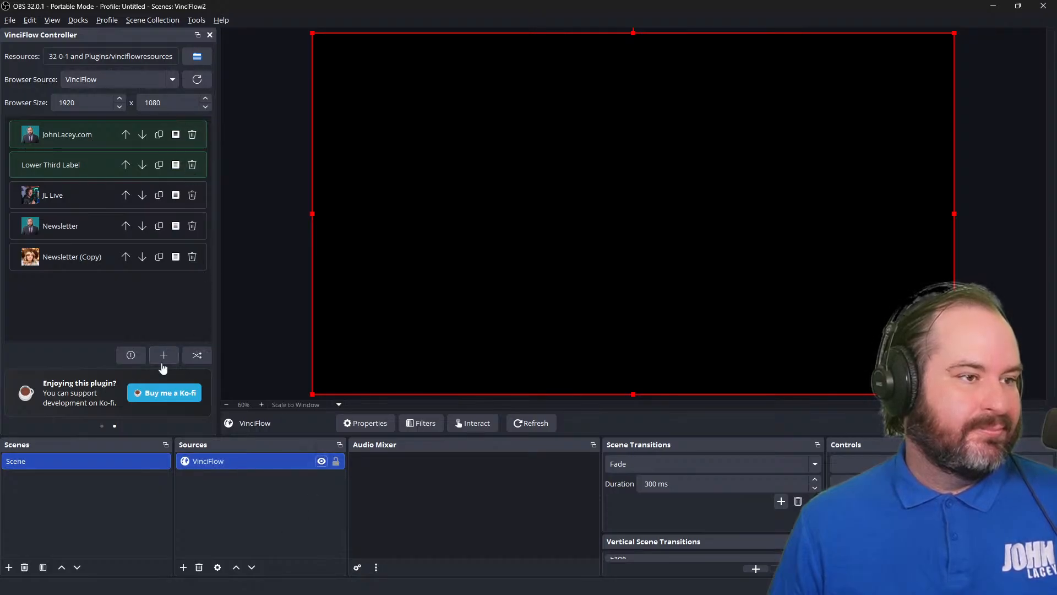
{"action": "left_click", "coordinate": [90, 170]}
{"action": "left_click", "coordinate": [90, 146]}
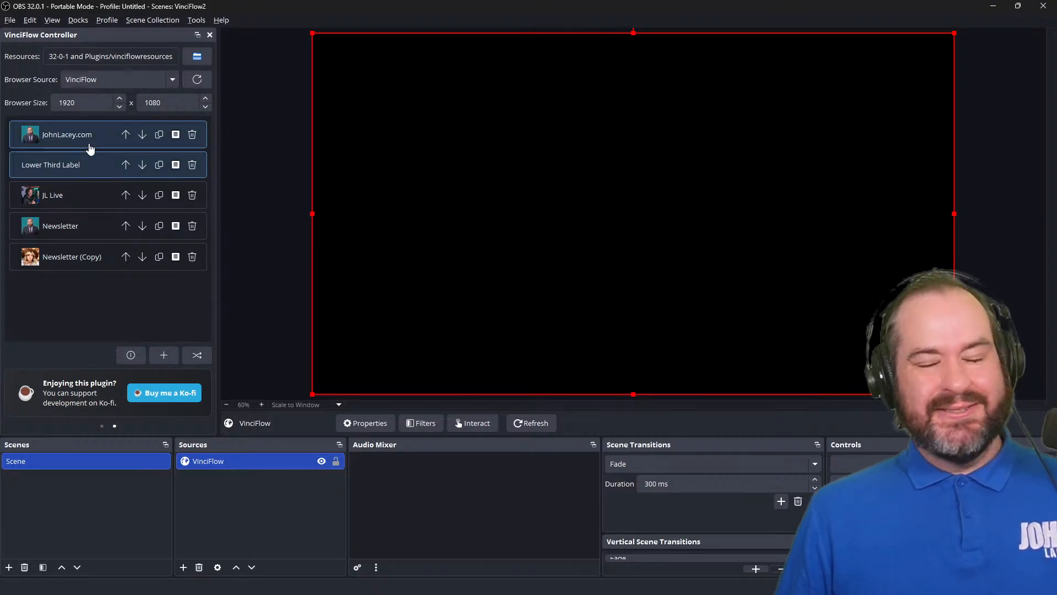
{"action": "left_click", "coordinate": [90, 147]}
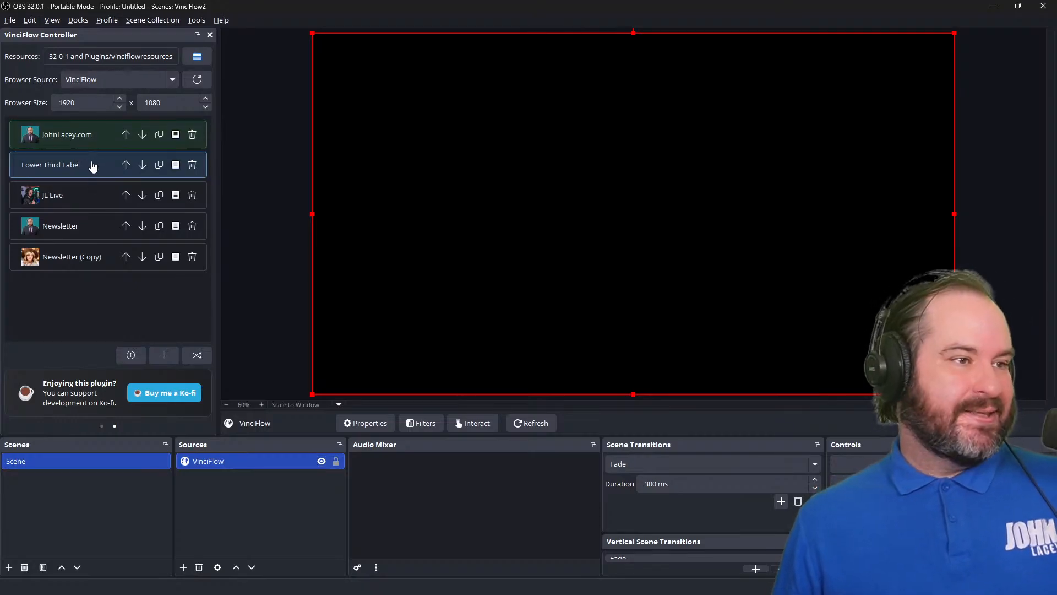
{"action": "left_click", "coordinate": [93, 196]}
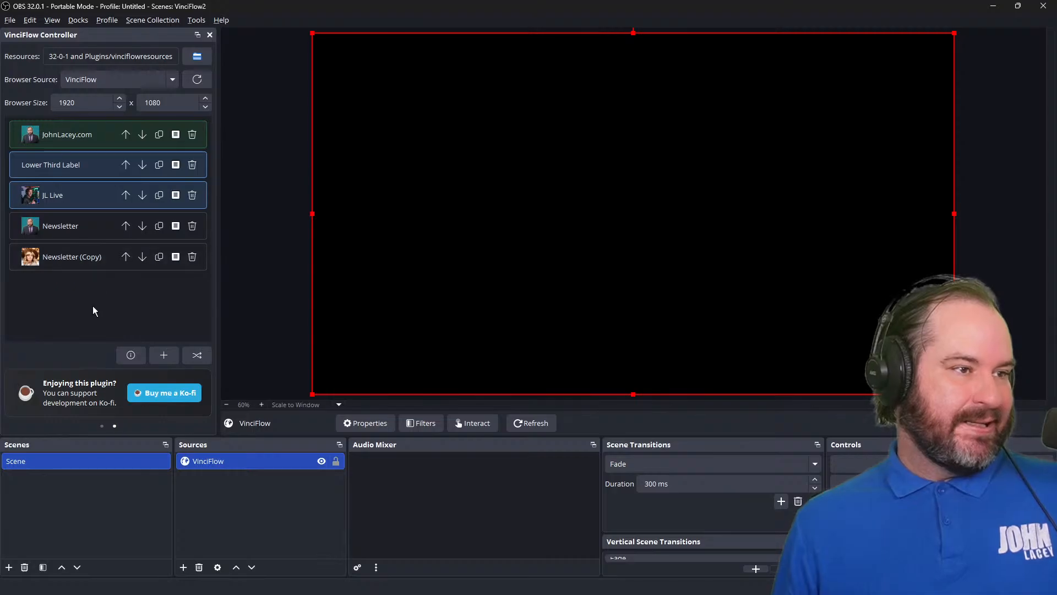
Switch to the VinciFlow scene collection and test toggling the Lower Third Label and JL Live lower thirds there
{"action": "left_click", "coordinate": [175, 21]}
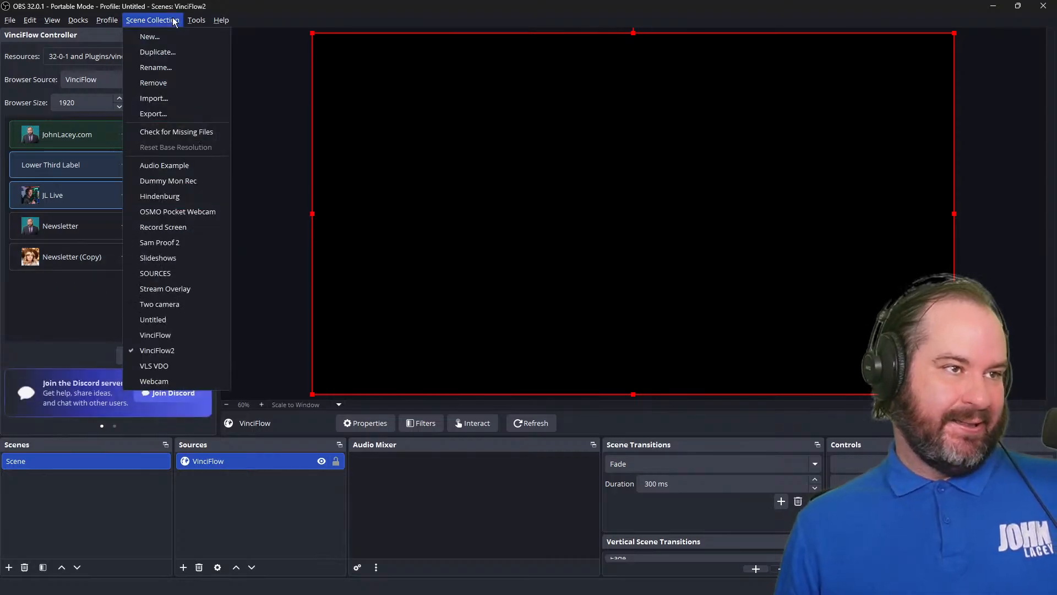
{"action": "left_click", "coordinate": [209, 337]}
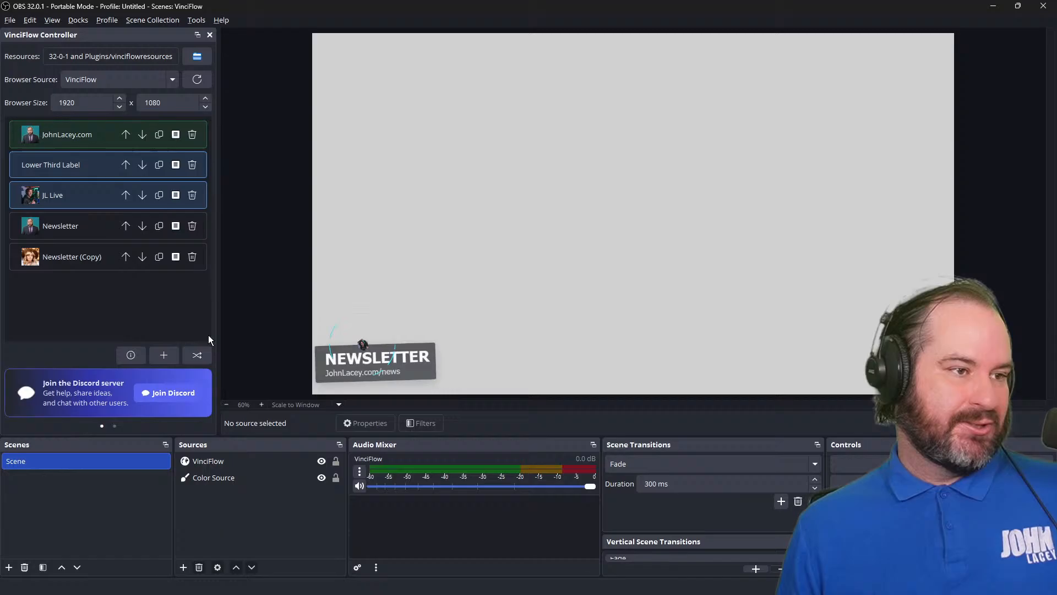
{"action": "left_click", "coordinate": [109, 166]}
{"action": "left_click", "coordinate": [105, 194]}
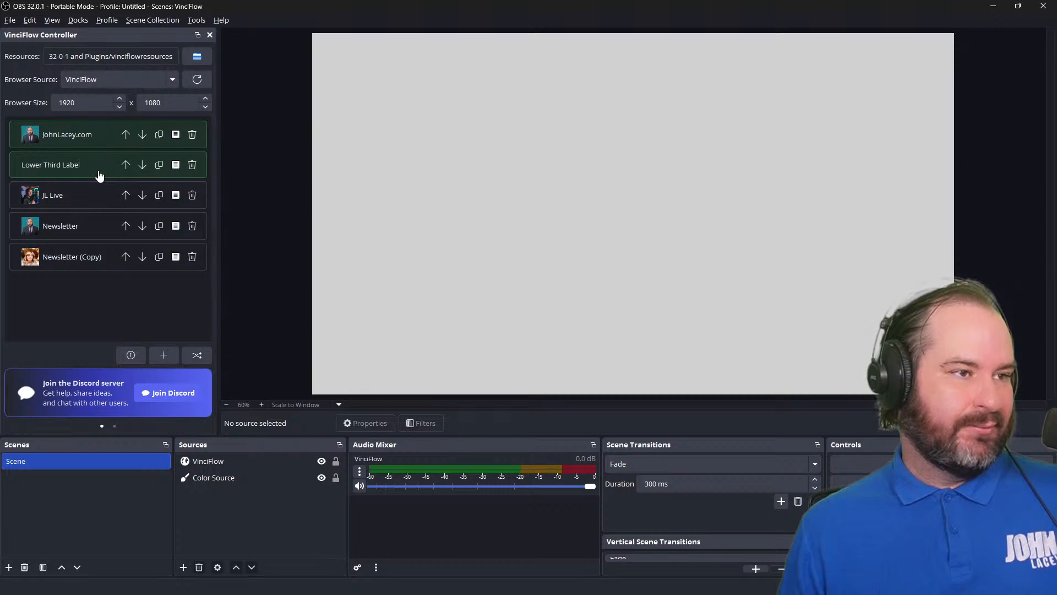
{"action": "left_click", "coordinate": [99, 174]}
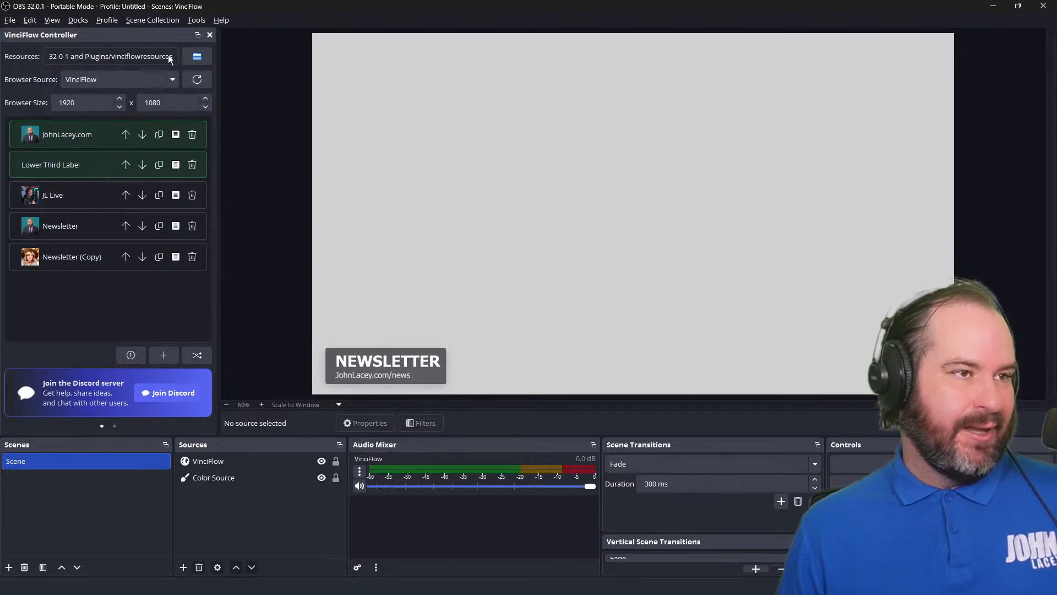
Switch back to the VinciFlow2 scene collection and test toggling its lower thirds
{"action": "left_click", "coordinate": [153, 20]}
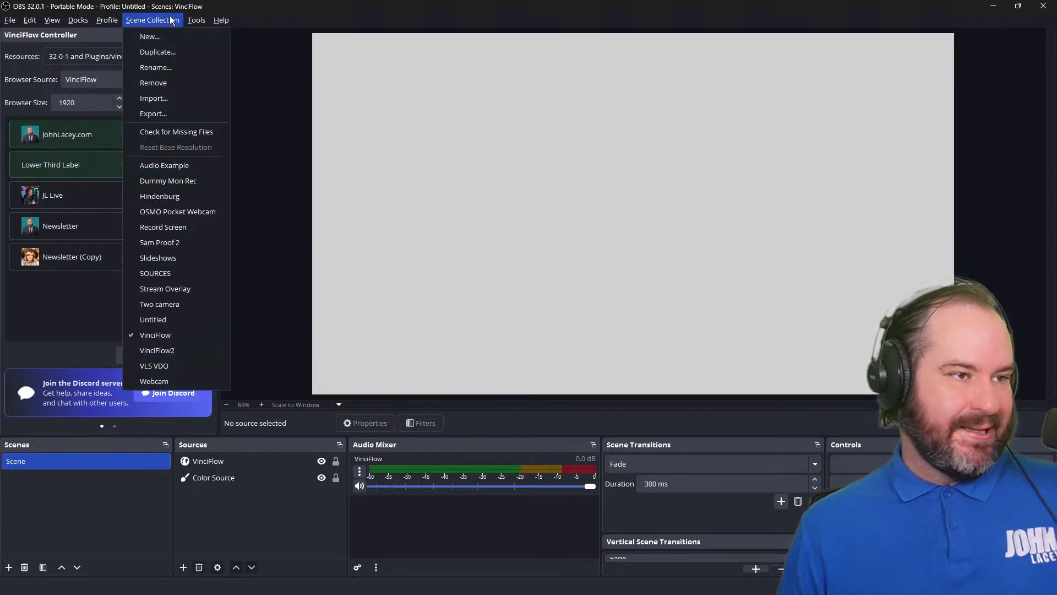
{"action": "left_click", "coordinate": [174, 349]}
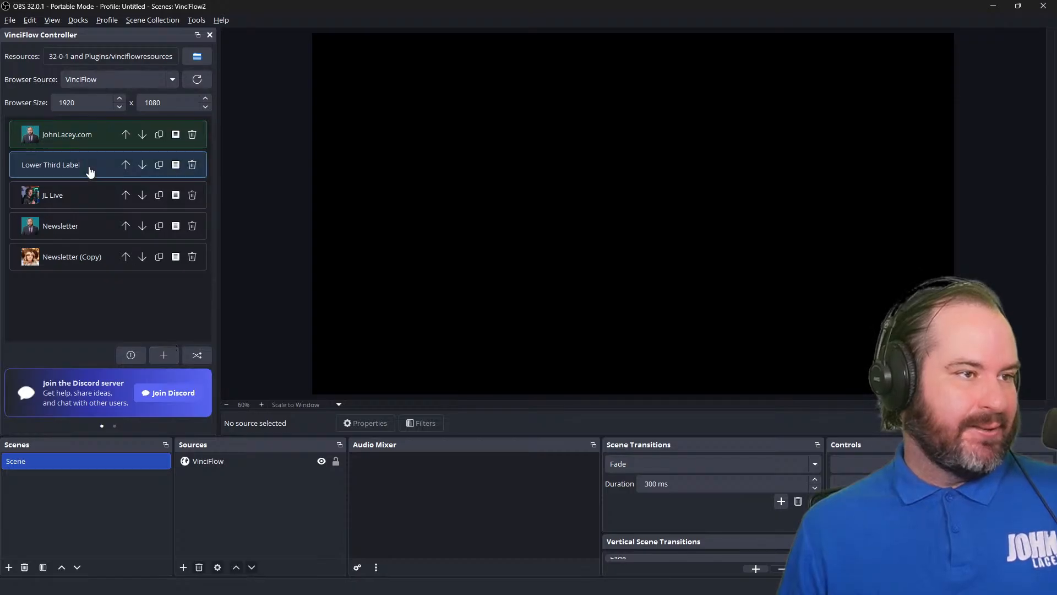
{"action": "left_click", "coordinate": [91, 172]}
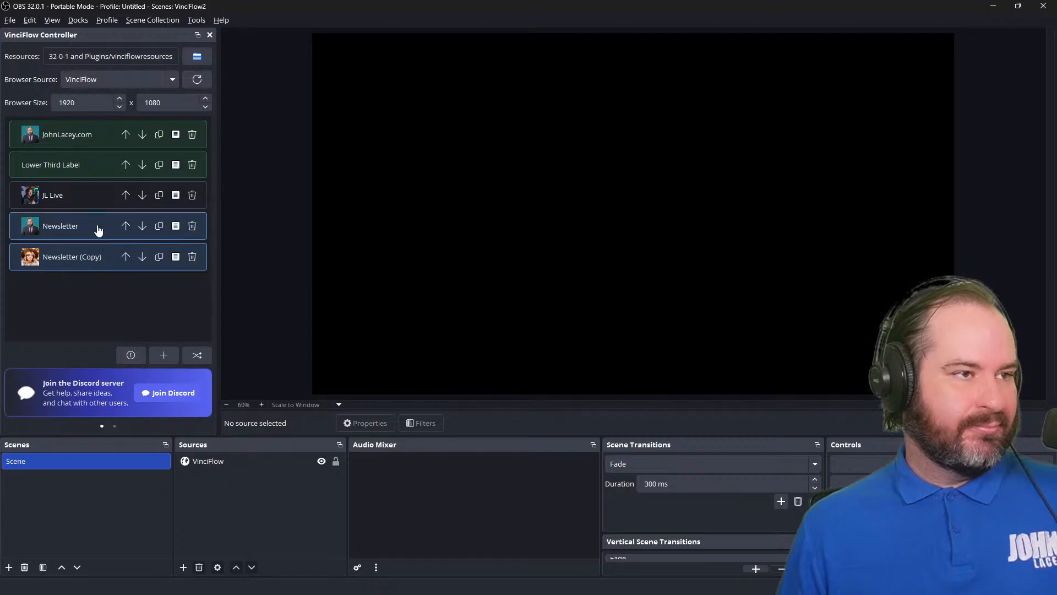
{"action": "left_click", "coordinate": [101, 141]}
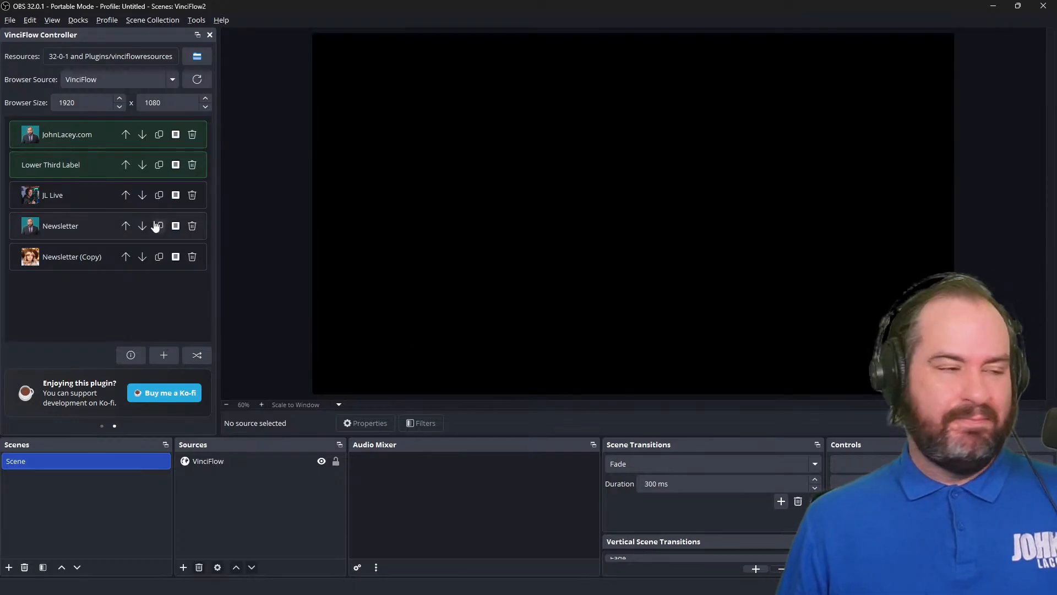
Switch to the VinciFlow scene collection and test toggling the Lower Third Label and Newsletter (Copy) lower thirds there
{"action": "left_click", "coordinate": [173, 21]}
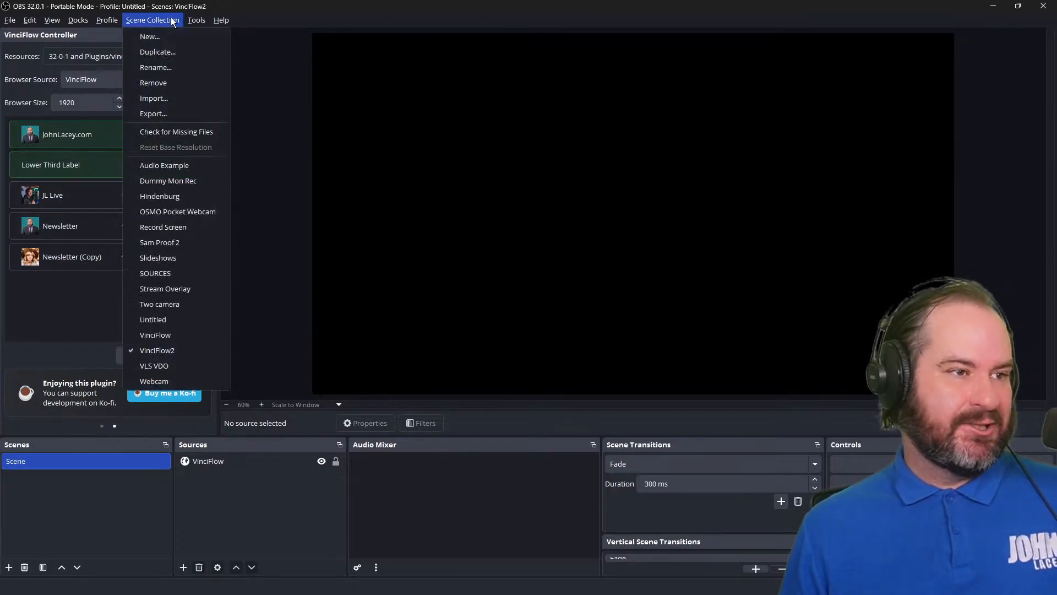
{"action": "left_click", "coordinate": [183, 336]}
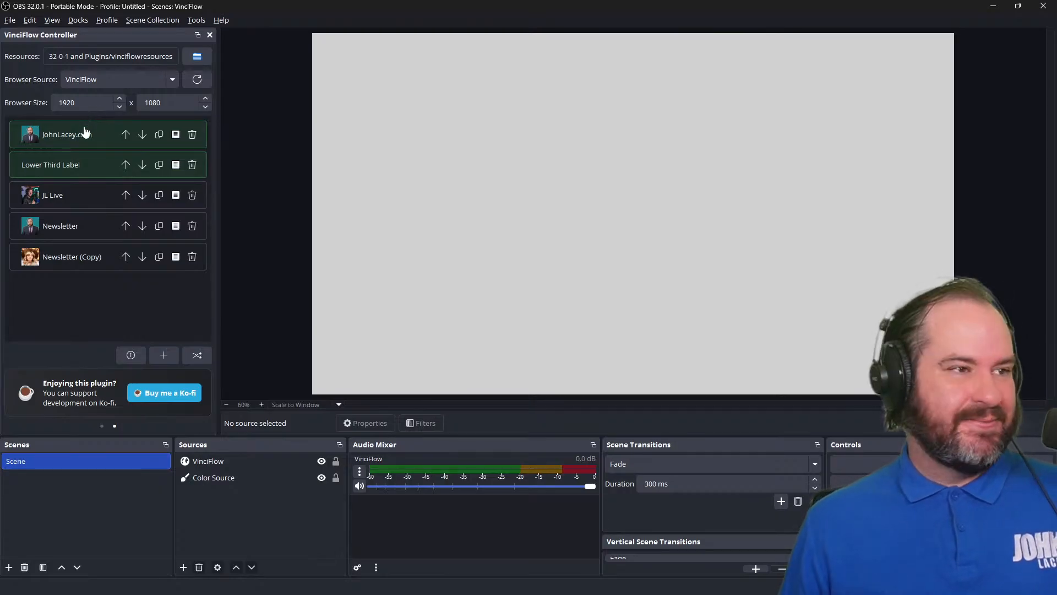
{"action": "left_click", "coordinate": [97, 167]}
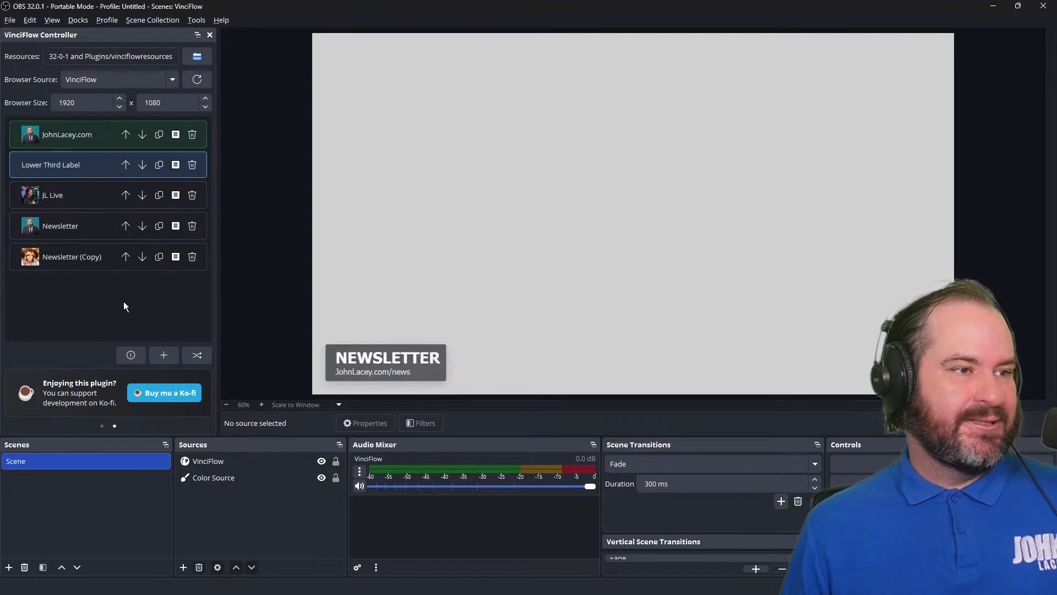
{"action": "left_click", "coordinate": [107, 260]}
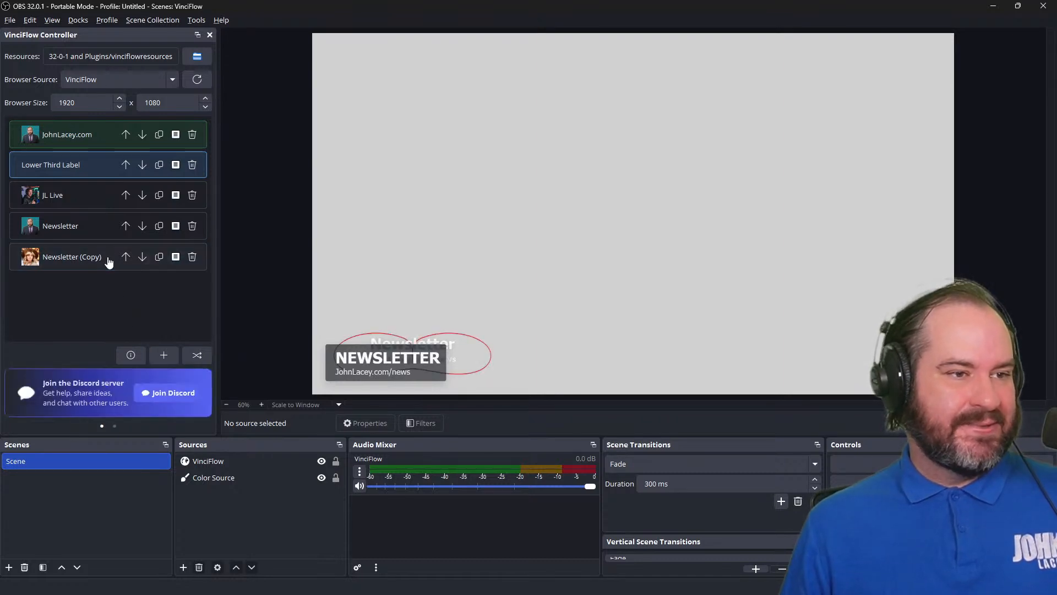
{"action": "left_click", "coordinate": [87, 165]}
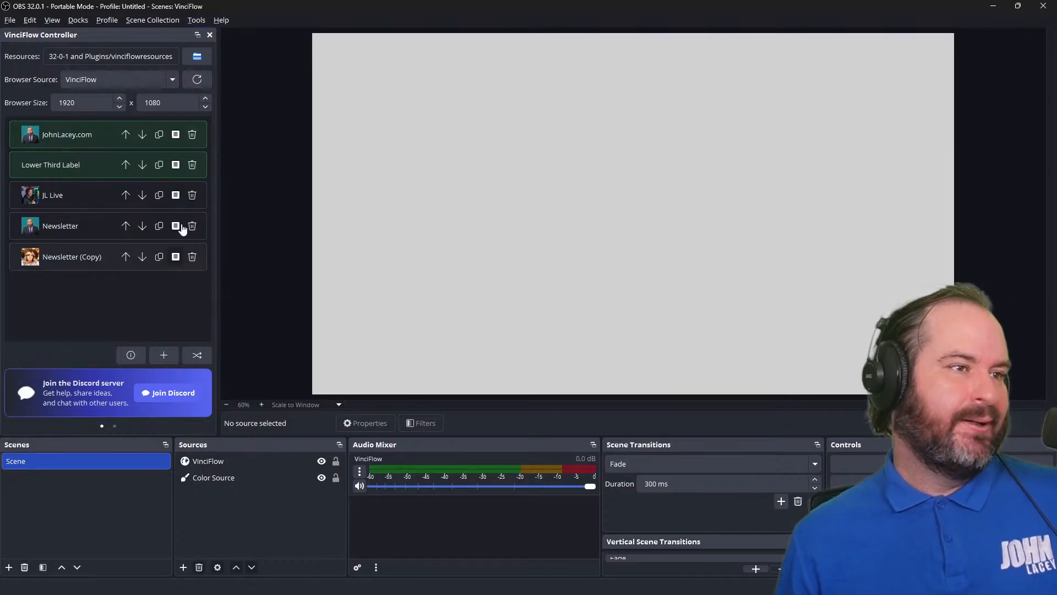
{"action": "left_click", "coordinate": [157, 79]}
{"action": "left_click", "coordinate": [158, 79]}
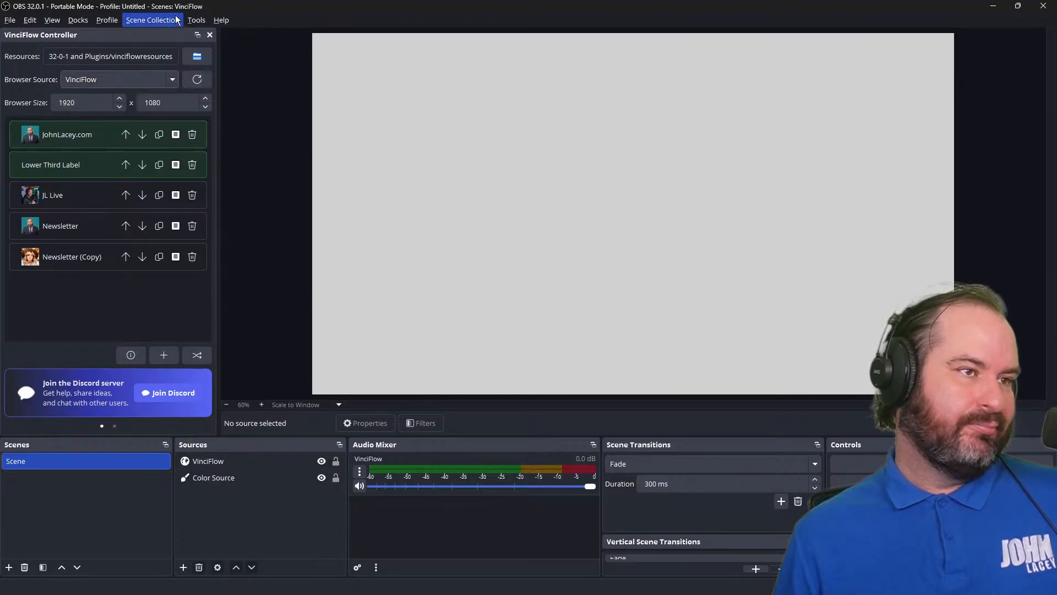
Switch to the VinciFlow2 scene collection and add a new lower third in the VinciFlow Controller
{"action": "left_click", "coordinate": [152, 19]}
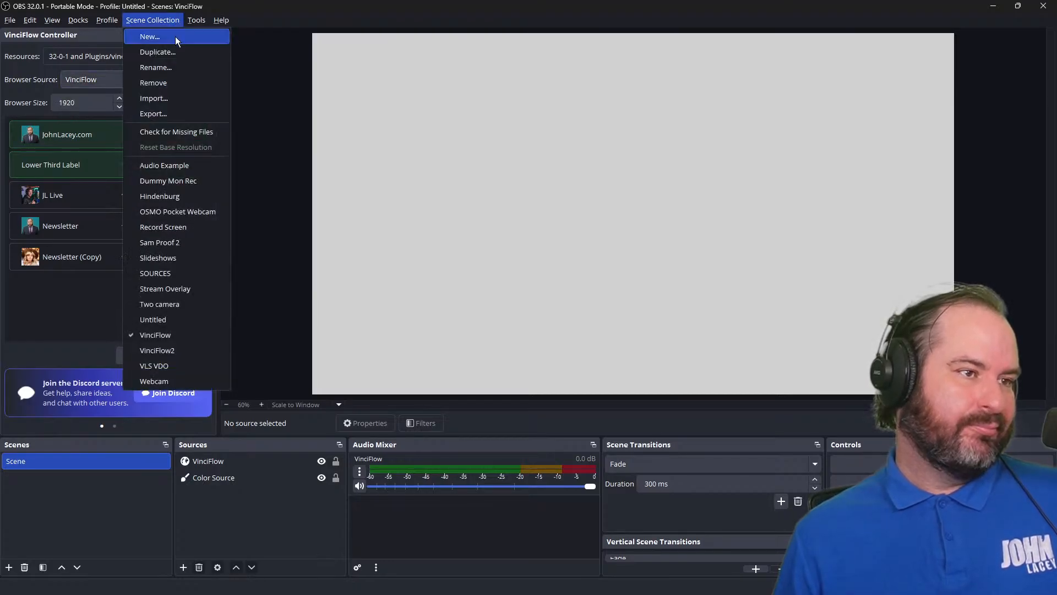
{"action": "left_click", "coordinate": [214, 351]}
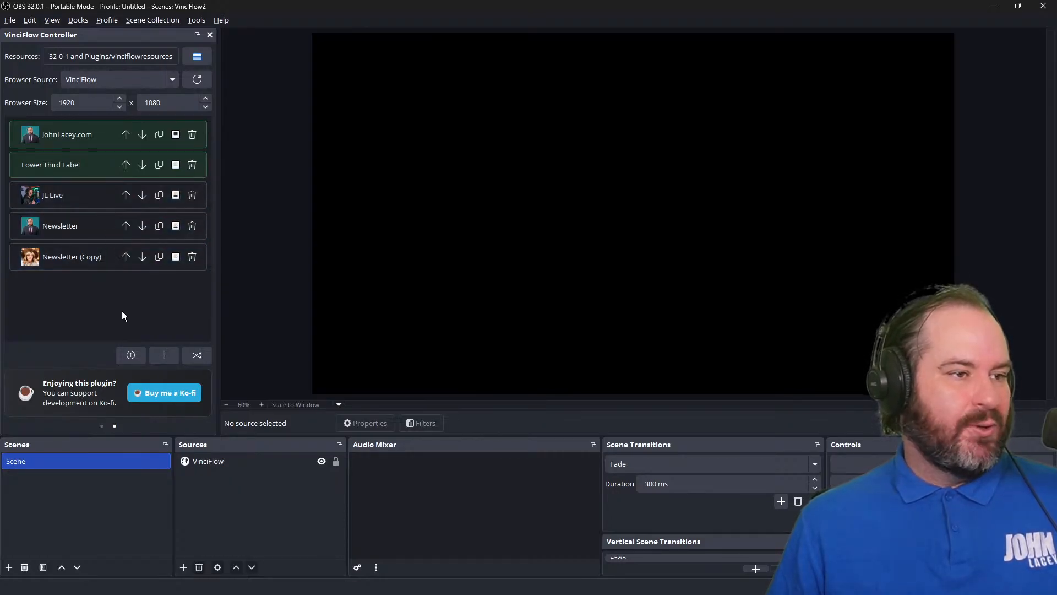
{"action": "left_click", "coordinate": [164, 355]}
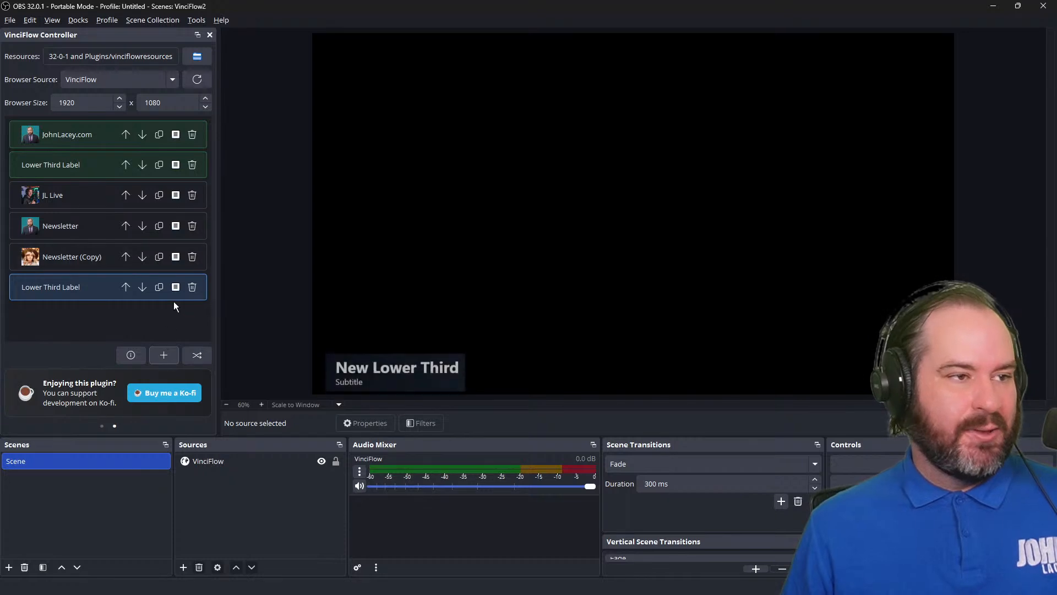
Set both the dock label and the title of the new lower third to Second Scene Collection
{"action": "left_click", "coordinate": [176, 287]}
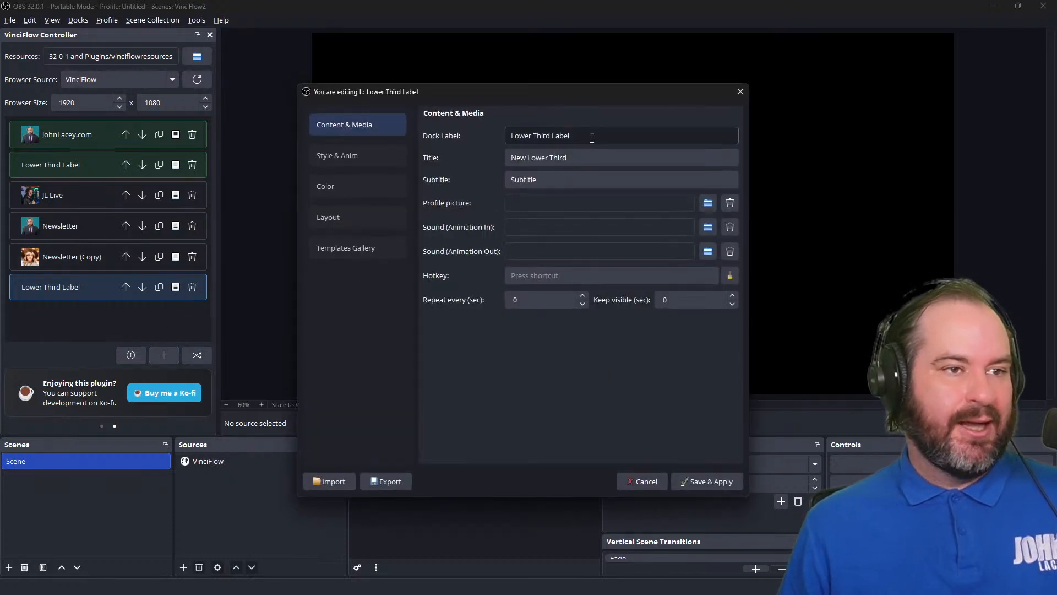
{"action": "left_click_drag", "start_coordinate": [592, 138], "coordinate": [402, 130]}
{"action": "type", "text": "Seco"}
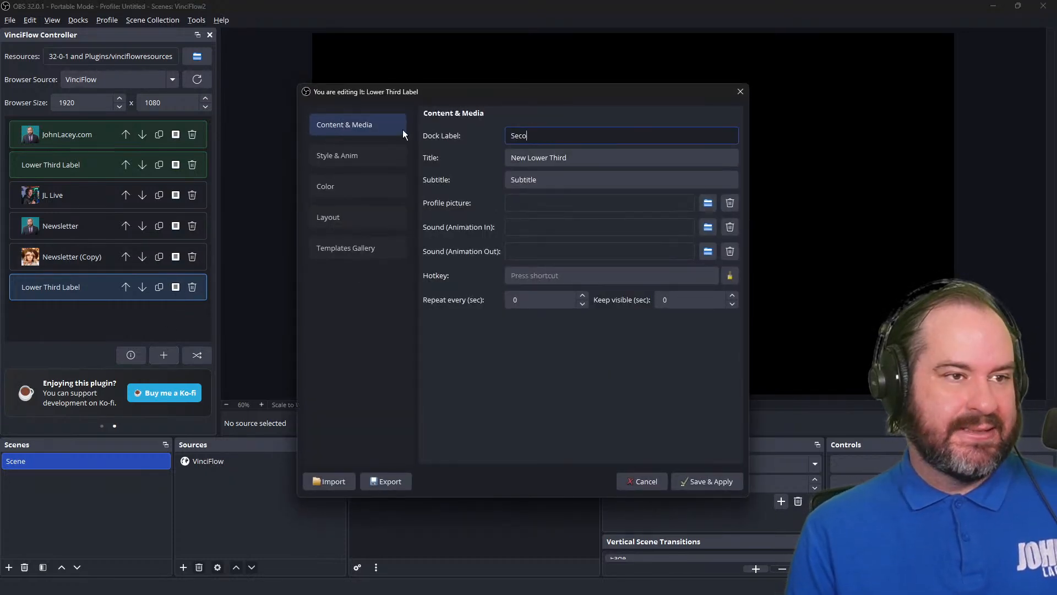
{"action": "type", "text": "nd Scene Collec"}
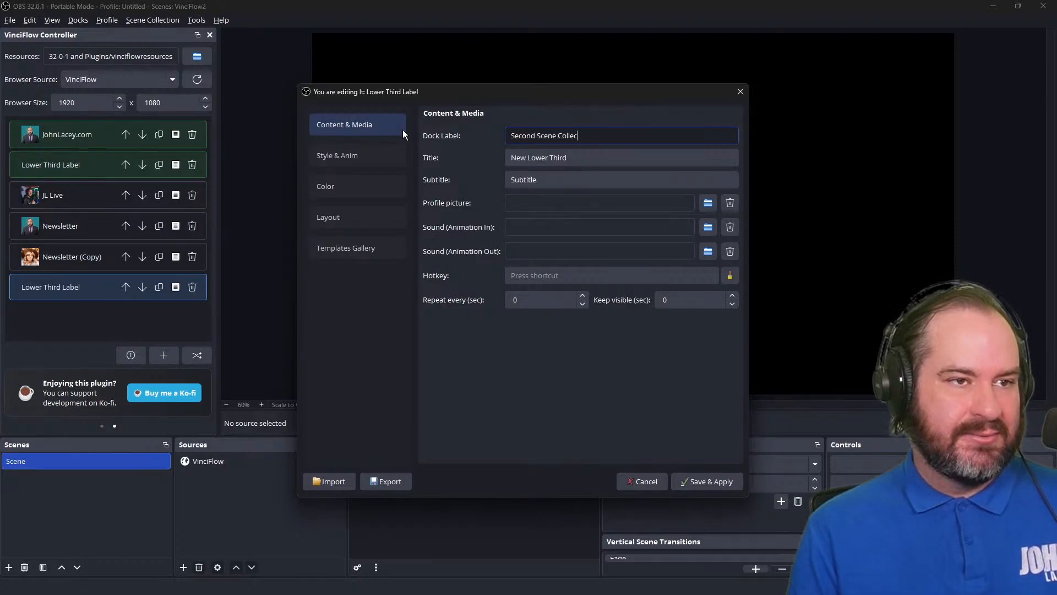
{"action": "type", "text": "tion"}
{"action": "key", "text": "Tab"}
{"action": "type", "text": "Second "}
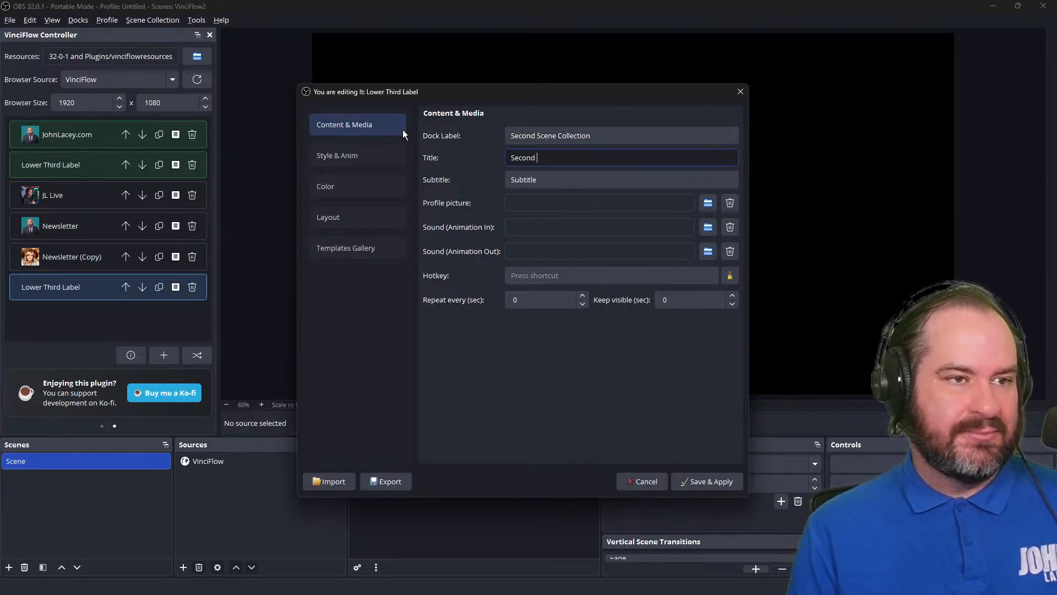
{"action": "type", "text": "Scene Co"}
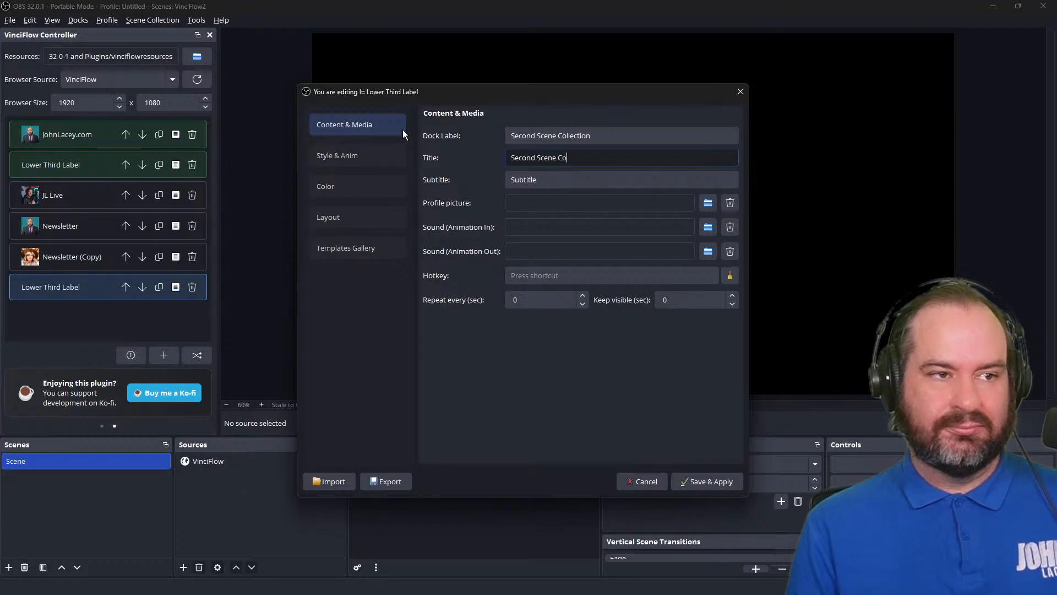
{"action": "type", "text": "llection"}
Set the new lower third's subtitle to JohnLacey.com, save the changes, and toggle the lower third off
{"action": "key", "text": "Tab"}
{"action": "type", "text": "J"}
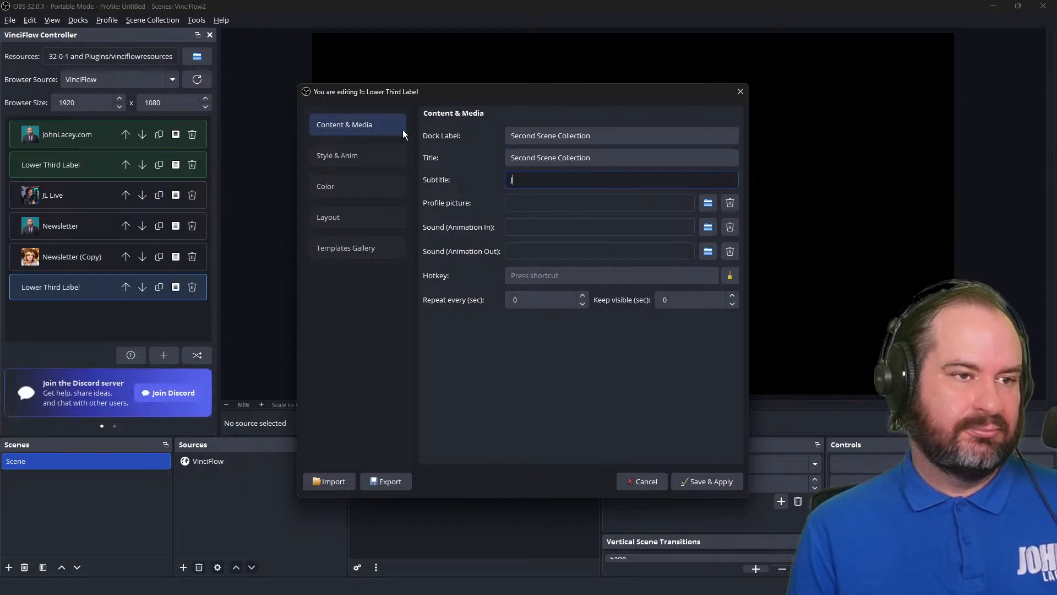
{"action": "type", "text": "ohnLacey.com"}
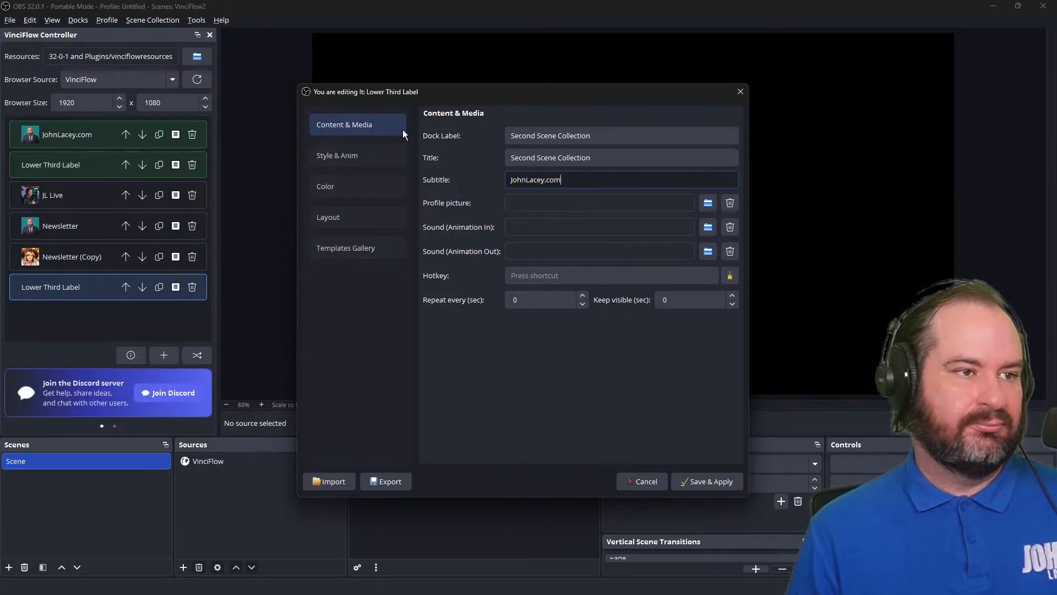
{"action": "left_click", "coordinate": [739, 486]}
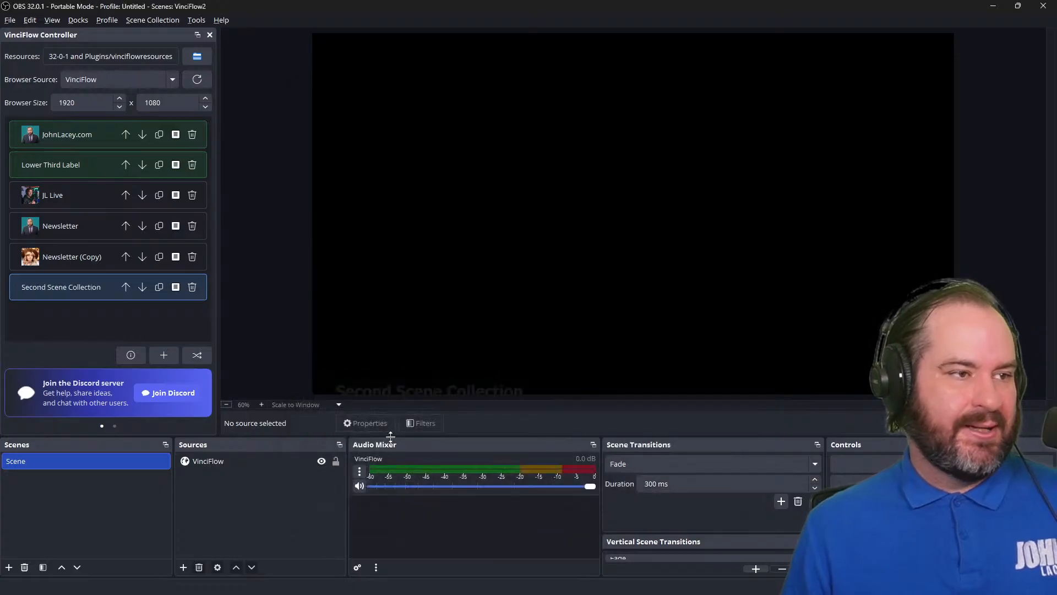
{"action": "left_click", "coordinate": [81, 288]}
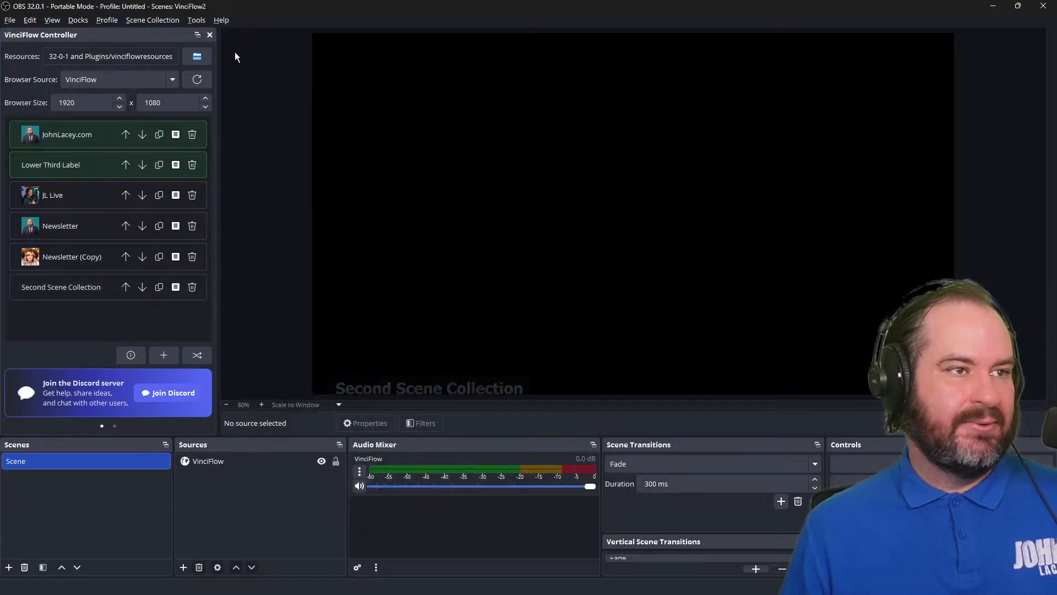
Switch to the VinciFlow scene collection and apply the missing files dialog without choosing a replacement file
{"action": "left_click", "coordinate": [147, 20]}
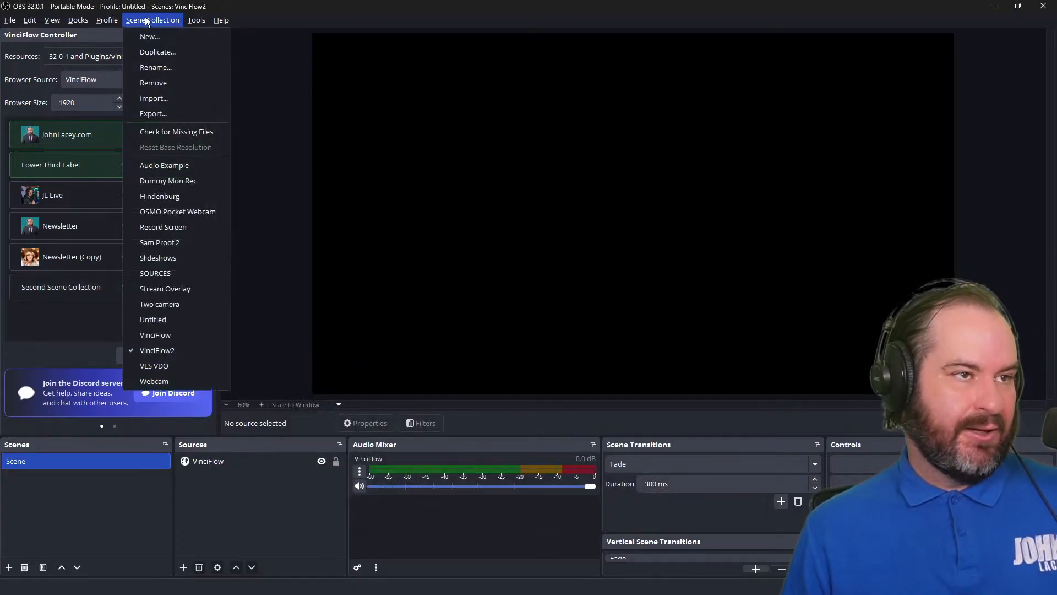
{"action": "left_click", "coordinate": [176, 341]}
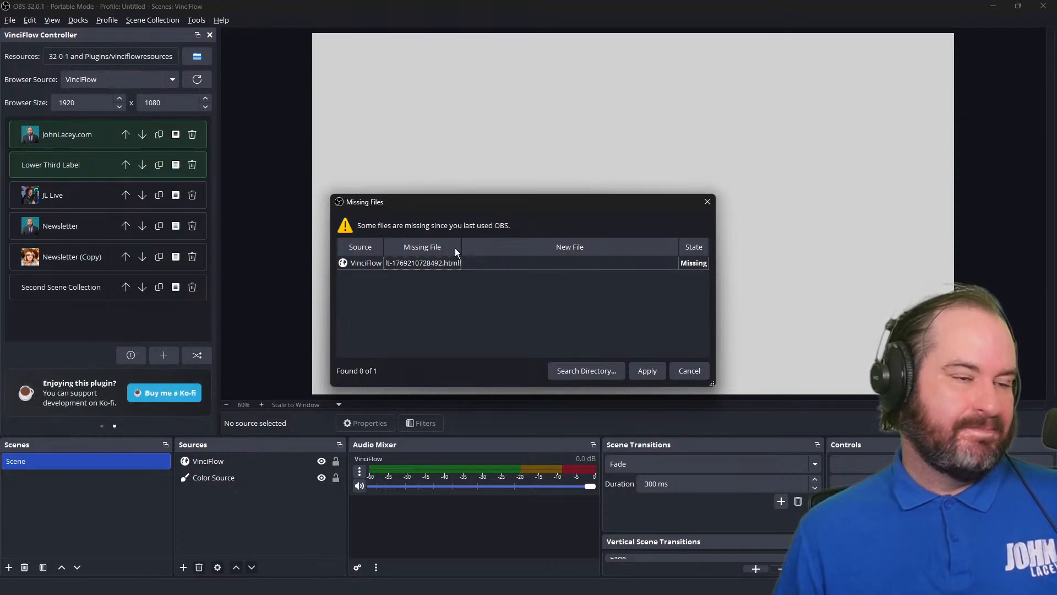
{"action": "left_click", "coordinate": [369, 263]}
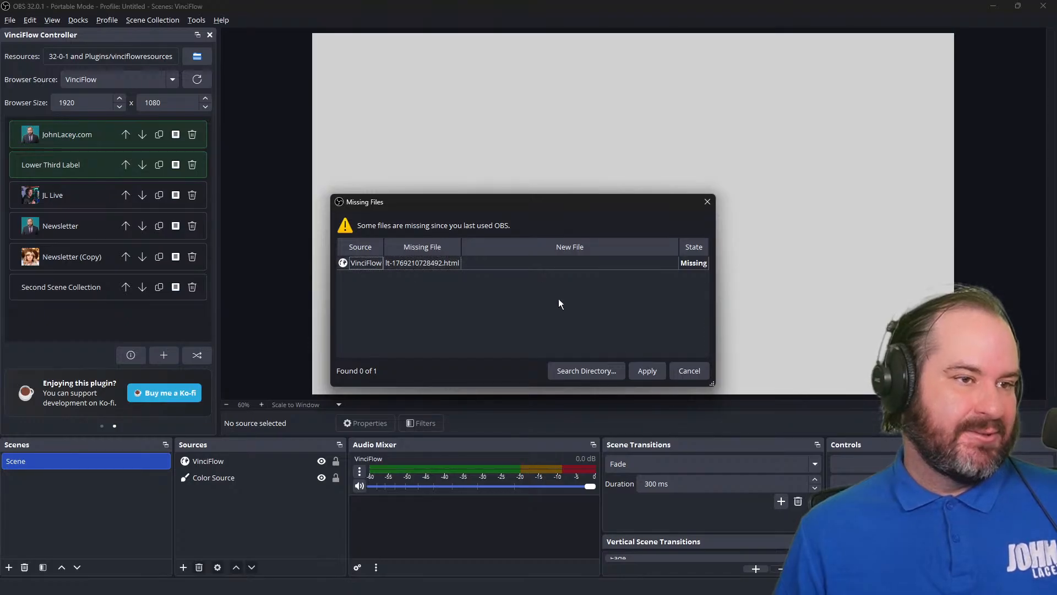
{"action": "left_click", "coordinate": [646, 369]}
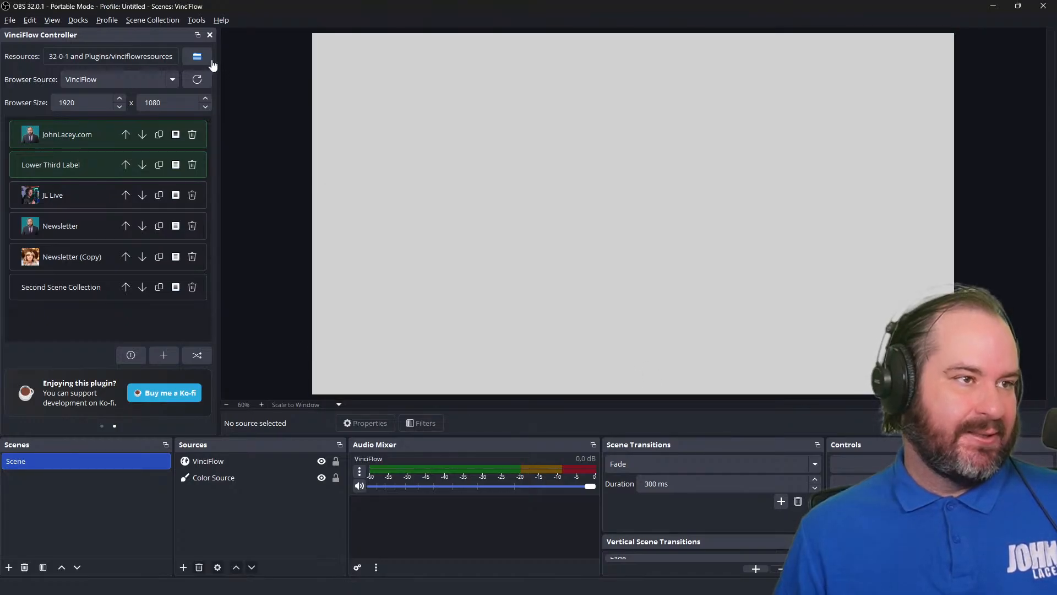
Refresh the VinciFlow Controller's list of browser sources and select VinciFlow as the browser source
{"action": "left_click", "coordinate": [172, 80]}
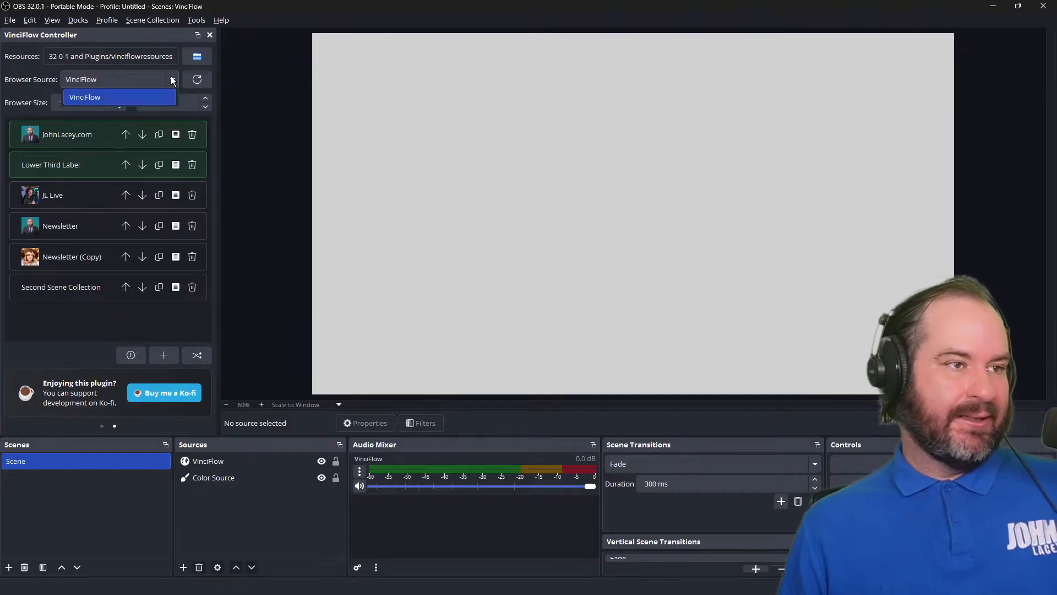
{"action": "left_click", "coordinate": [172, 80]}
{"action": "left_click", "coordinate": [188, 80]}
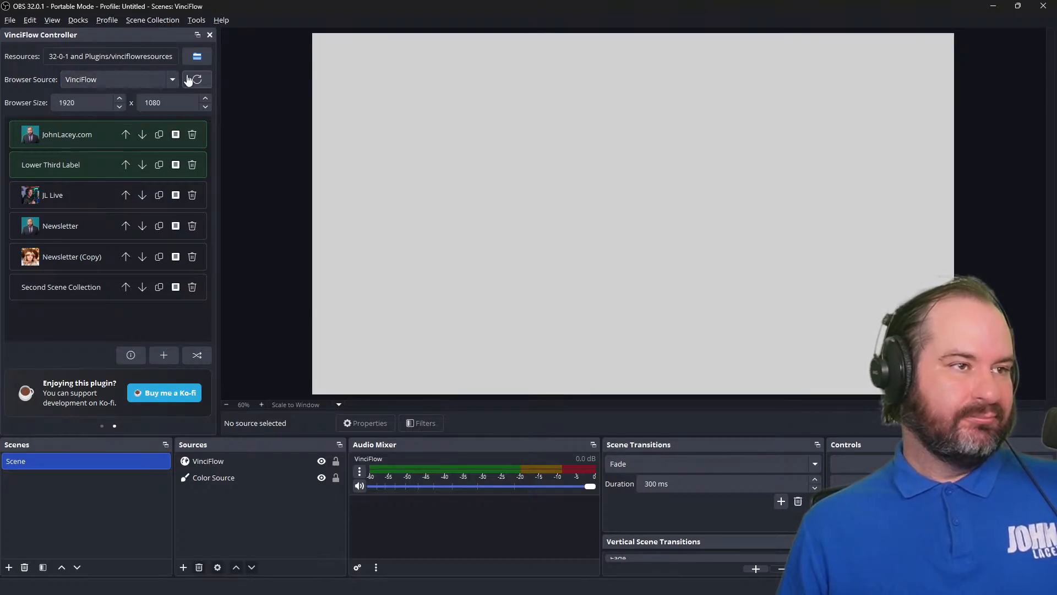
{"action": "left_click", "coordinate": [172, 81]}
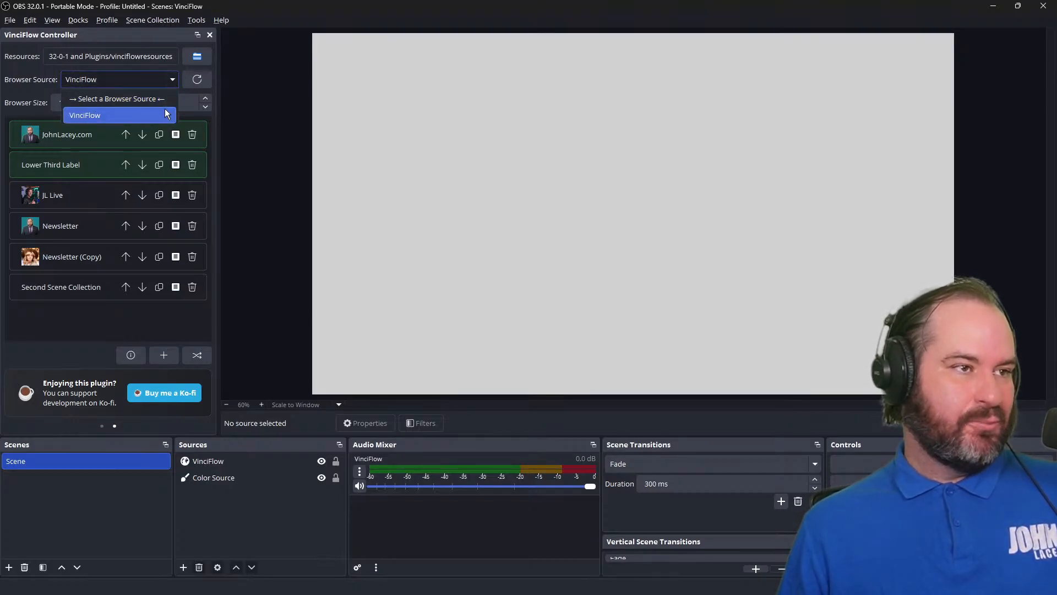
{"action": "left_click", "coordinate": [165, 114]}
Switch to the VinciFlow2 scene collection and check the local file in the VinciFlow source's properties
{"action": "left_click", "coordinate": [174, 19]}
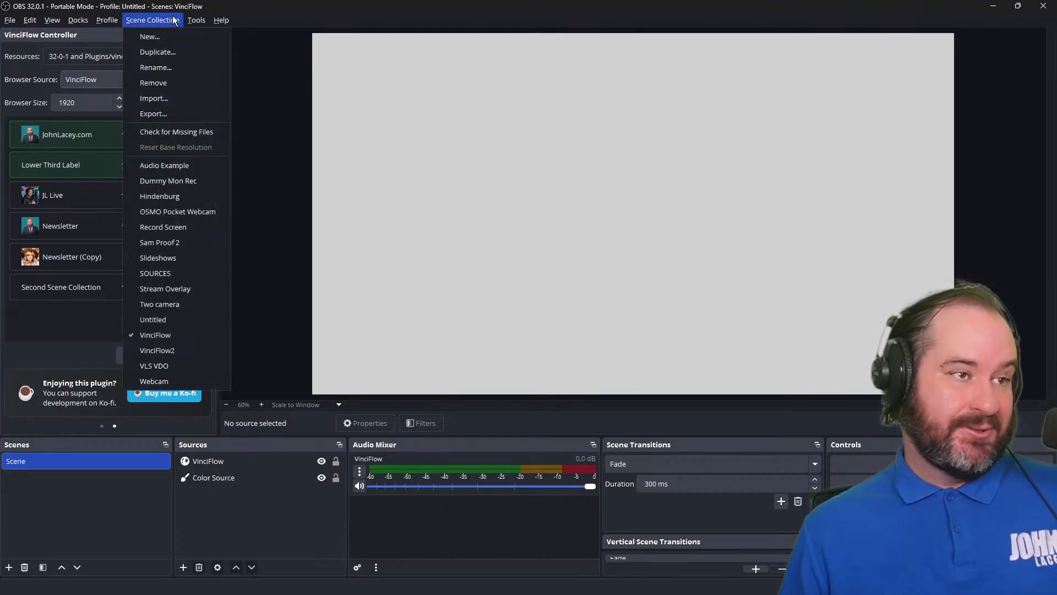
{"action": "left_click", "coordinate": [196, 345]}
{"action": "double_click", "coordinate": [258, 463]}
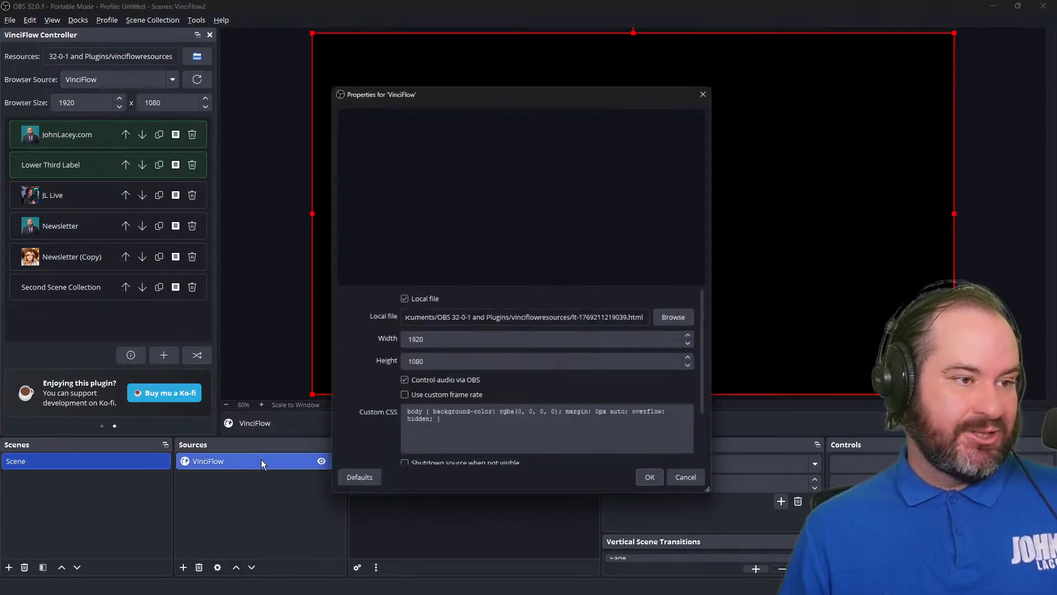
{"action": "left_click", "coordinate": [658, 486]}
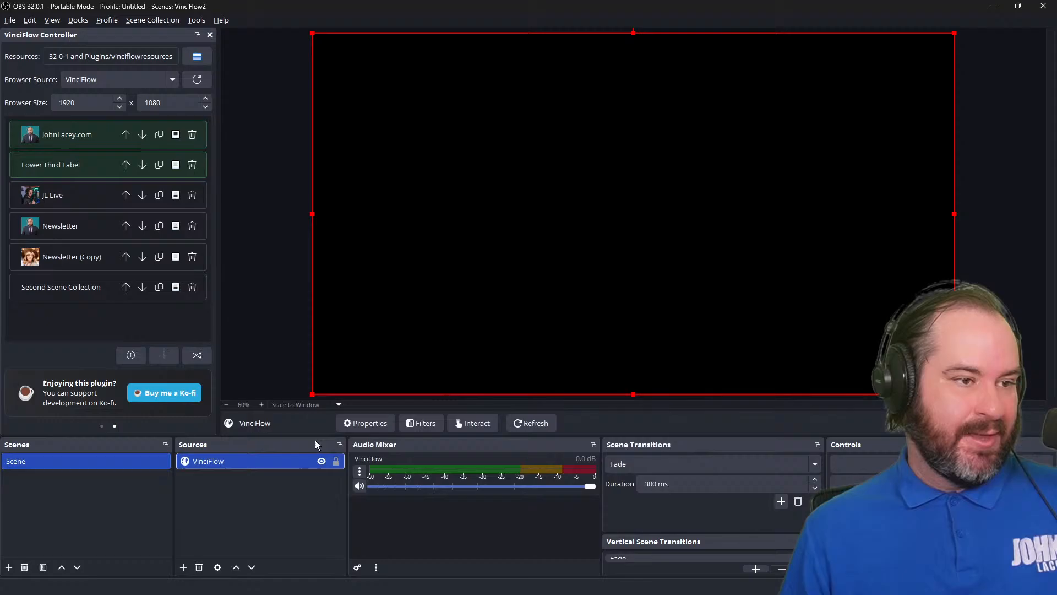
Rename the VinciFlow source in the VinciFlow2 scene collection to VinciFlow20
{"action": "right_click", "coordinate": [237, 464]}
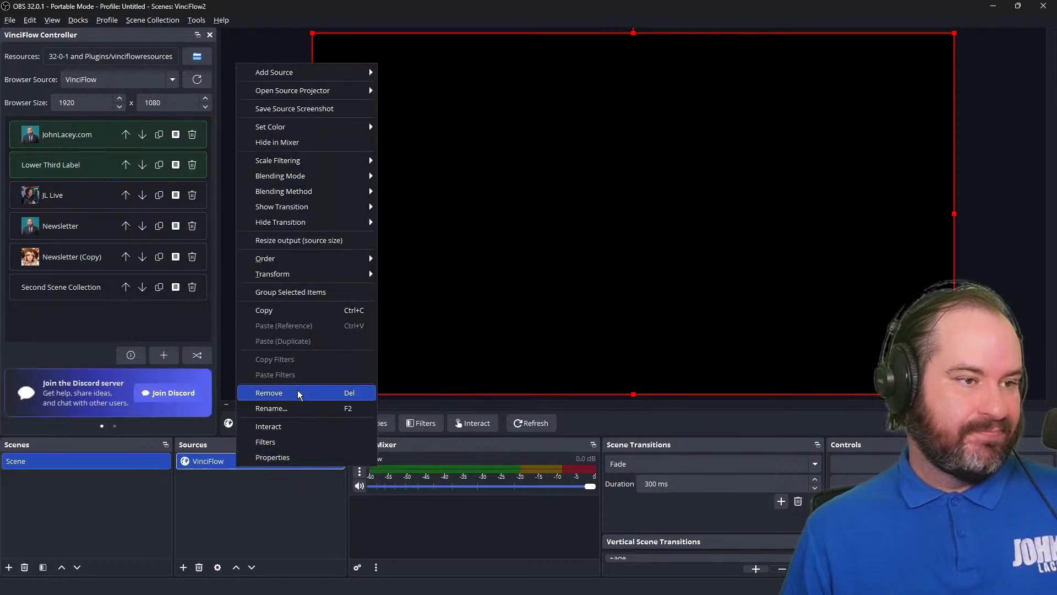
{"action": "left_click", "coordinate": [299, 407]}
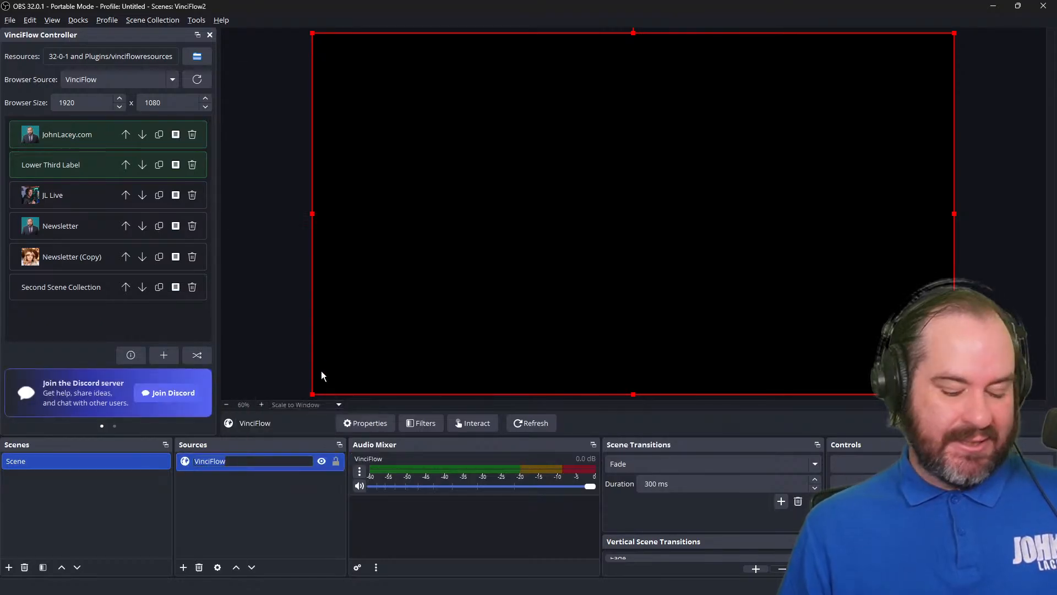
{"action": "key", "text": "Right"}
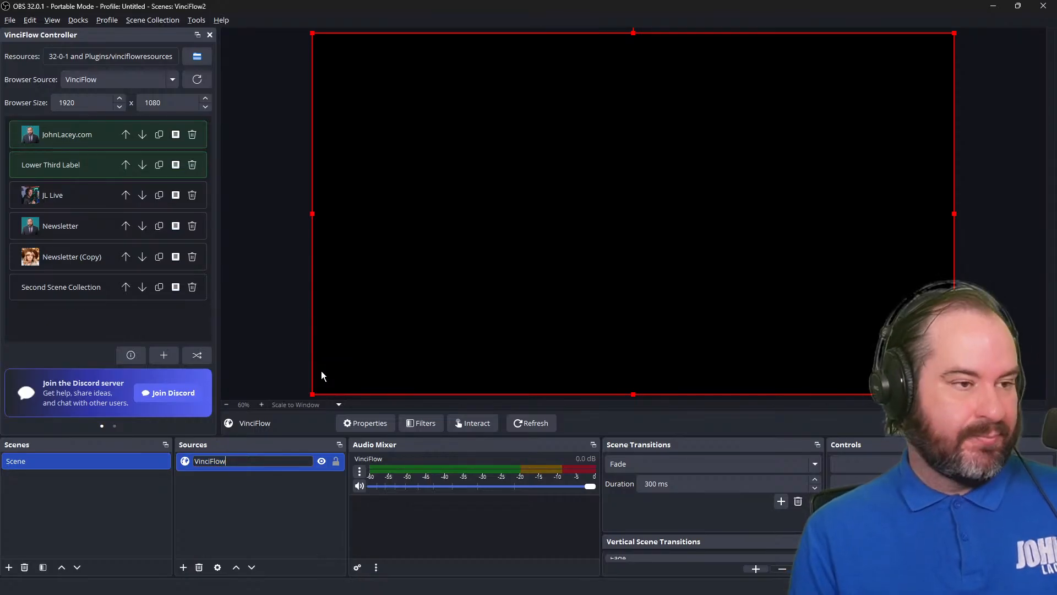
{"action": "type", "text": "20"}
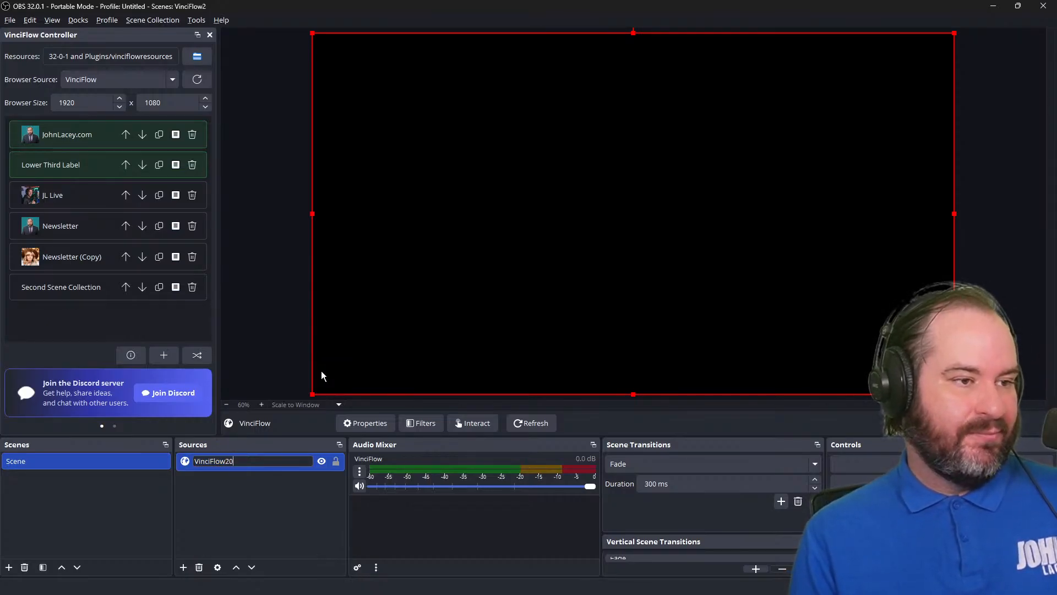
{"action": "key", "text": "Return"}
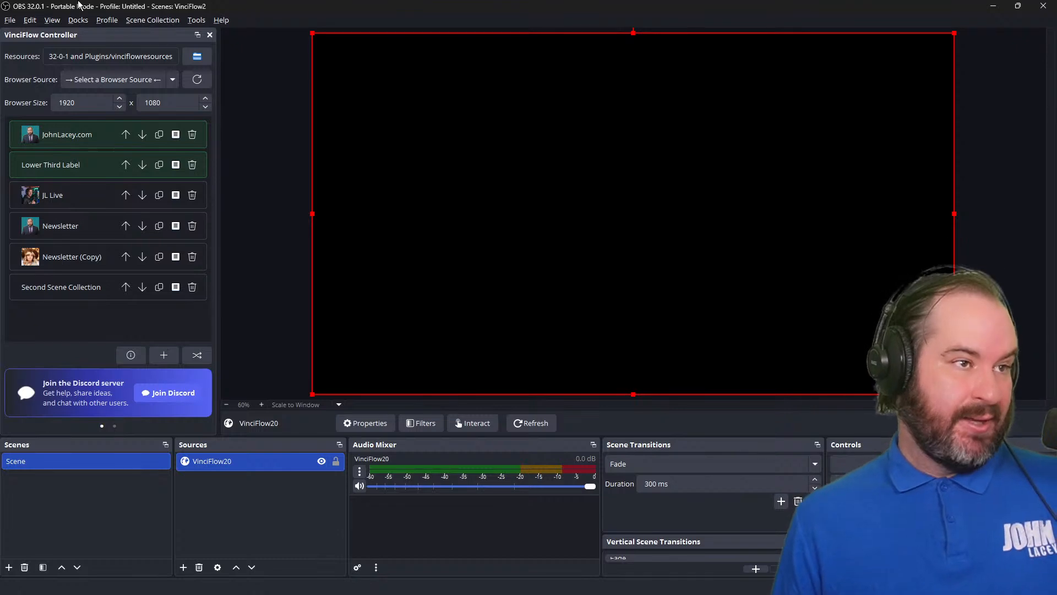
Switch back to the VinciFlow scene collection to check it against the renamed source in the other collection
{"action": "left_click", "coordinate": [163, 21]}
{"action": "left_click", "coordinate": [165, 23]}
{"action": "left_click", "coordinate": [165, 21]}
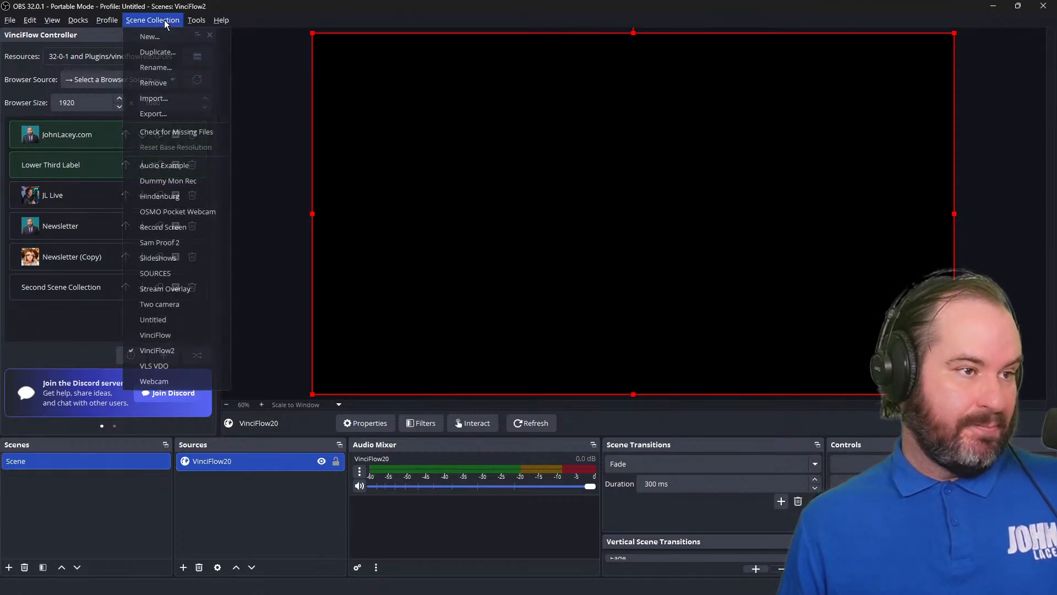
{"action": "left_click", "coordinate": [201, 335]}
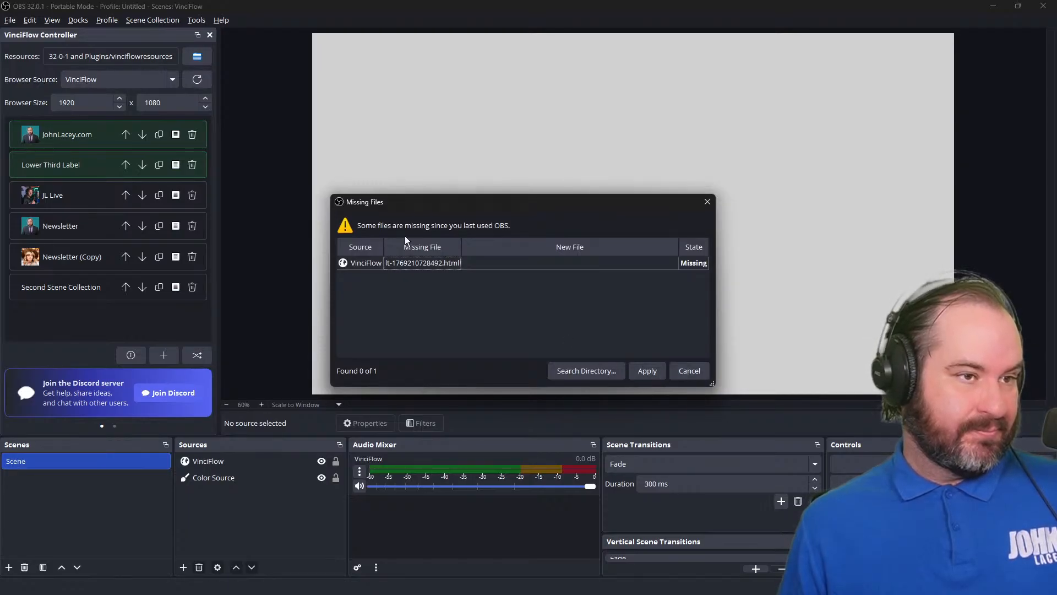
Dismiss the missing files notice and rename the VinciFlow source in the VinciFlow scene collection to VinciFlow10
{"action": "left_click", "coordinate": [647, 372]}
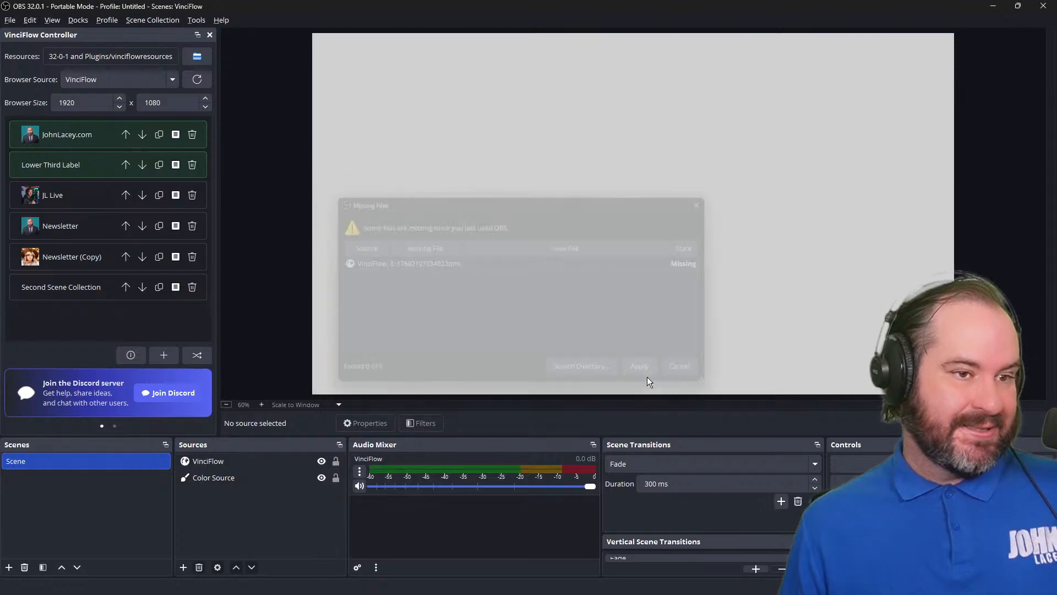
{"action": "left_click", "coordinate": [284, 471]}
{"action": "left_click", "coordinate": [284, 463]}
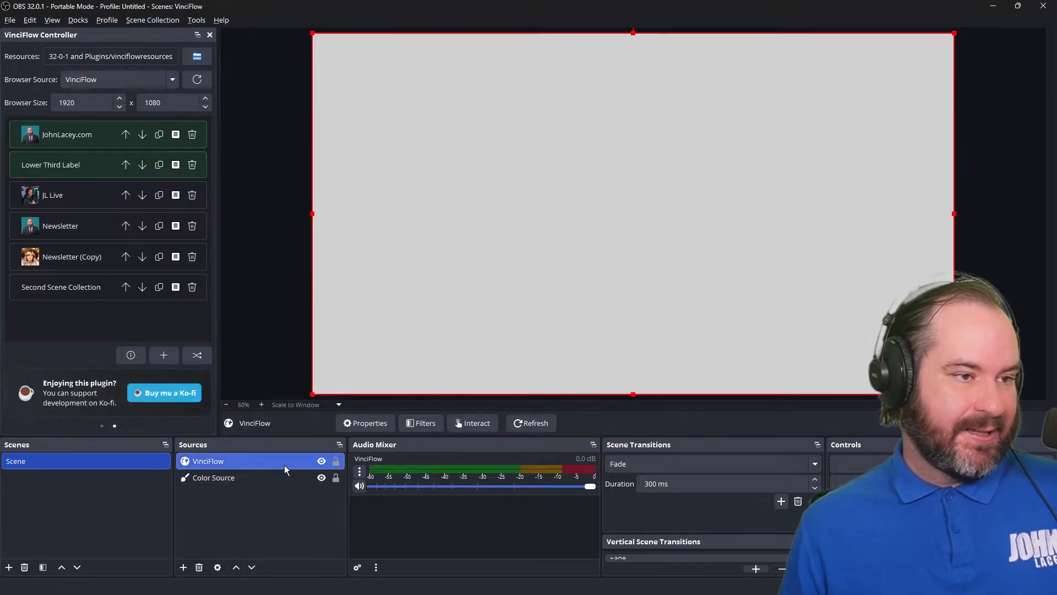
{"action": "right_click", "coordinate": [284, 464]}
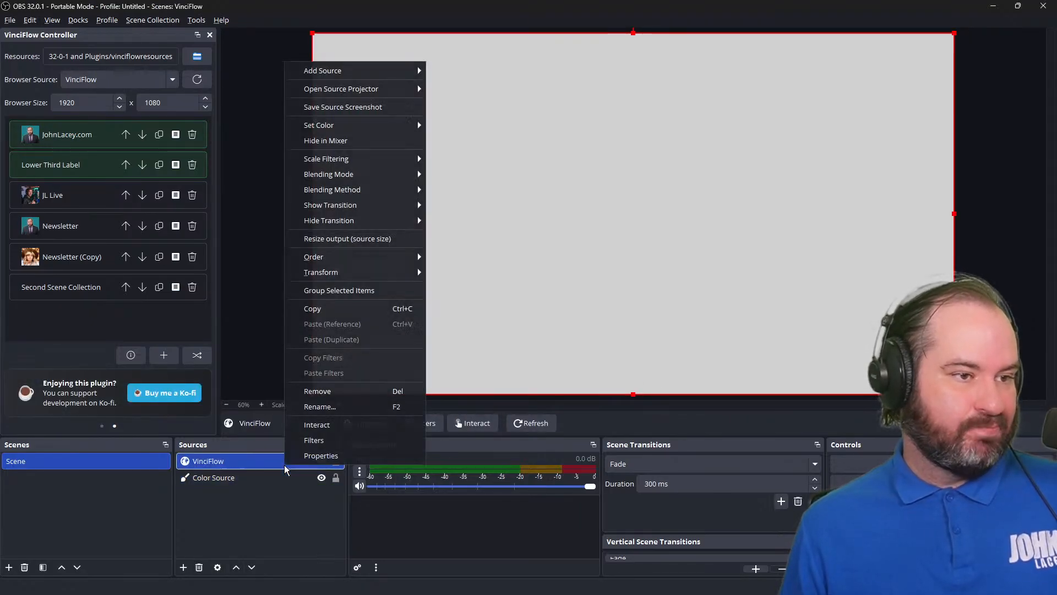
{"action": "left_click", "coordinate": [347, 406]}
{"action": "key", "text": "End"}
{"action": "type", "text": "10"}
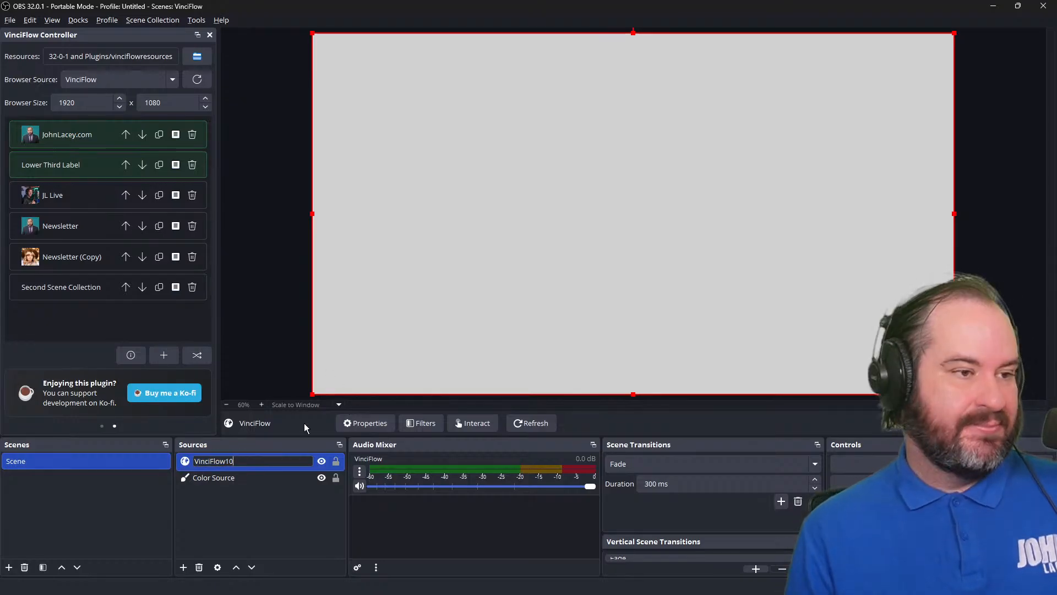
{"action": "key", "text": "Return"}
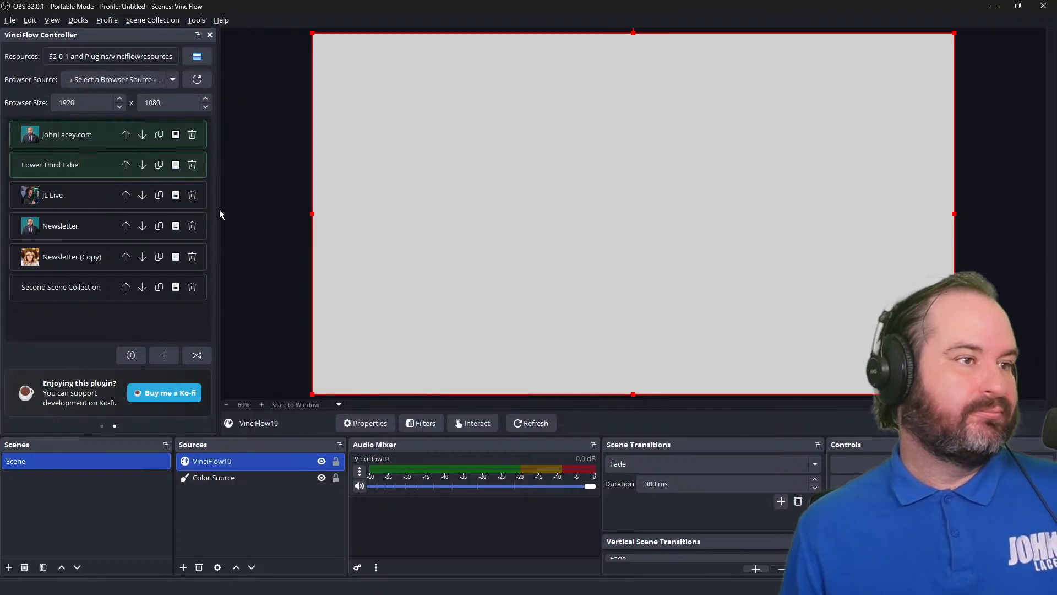
Set VinciFlow10 as the controller's browser source and test the first two lower thirds in the list
{"action": "left_click", "coordinate": [172, 80]}
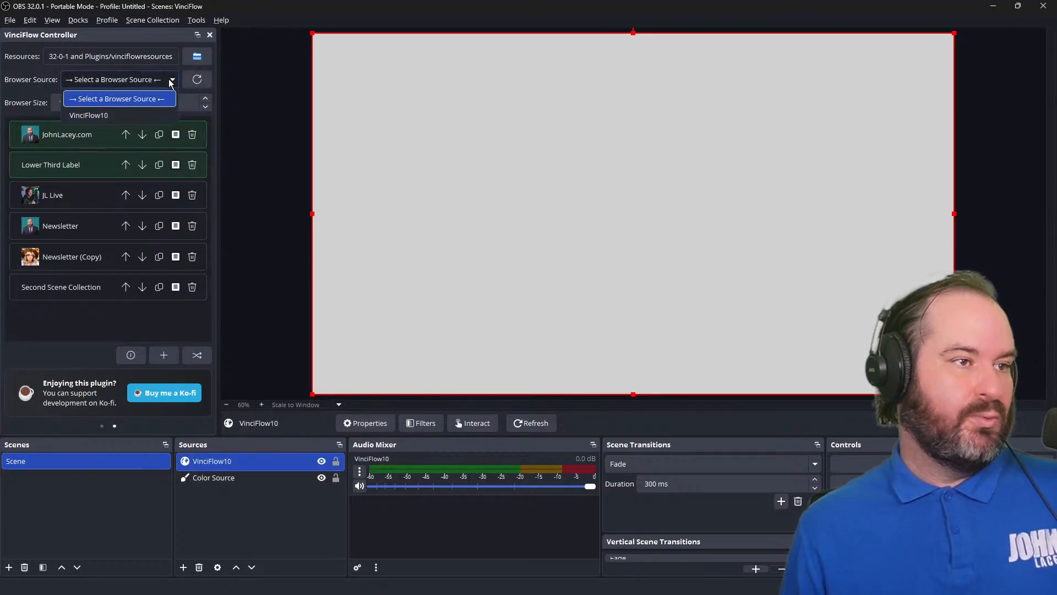
{"action": "left_click", "coordinate": [168, 116]}
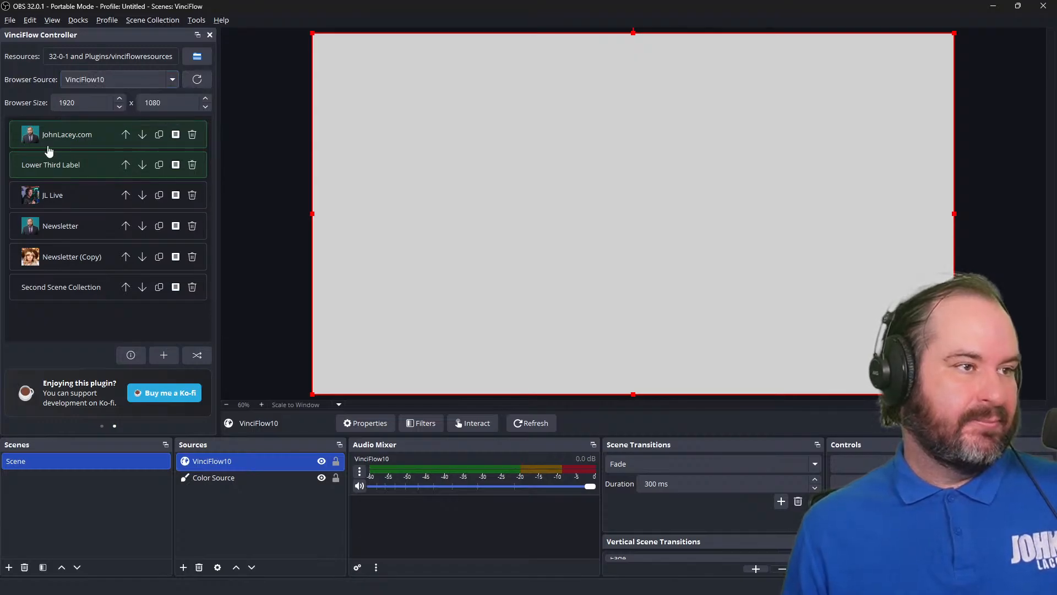
{"action": "left_click", "coordinate": [63, 147]}
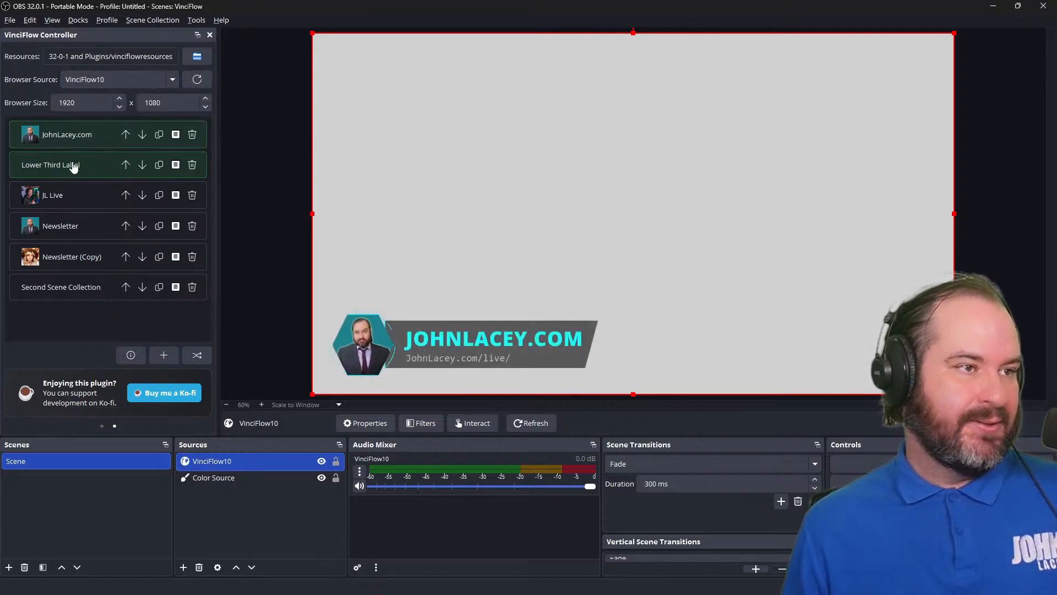
{"action": "left_click", "coordinate": [73, 168]}
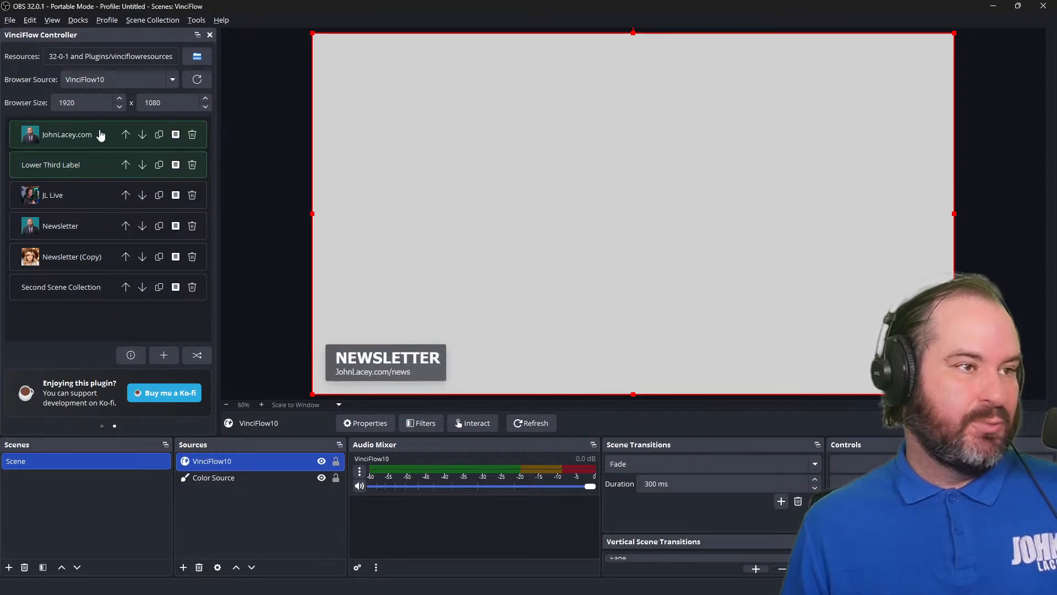
Switch to the VinciFlow2 scene collection, dismissing the missing files notice, and set VinciFlow20 as the browser source
{"action": "left_click", "coordinate": [181, 20]}
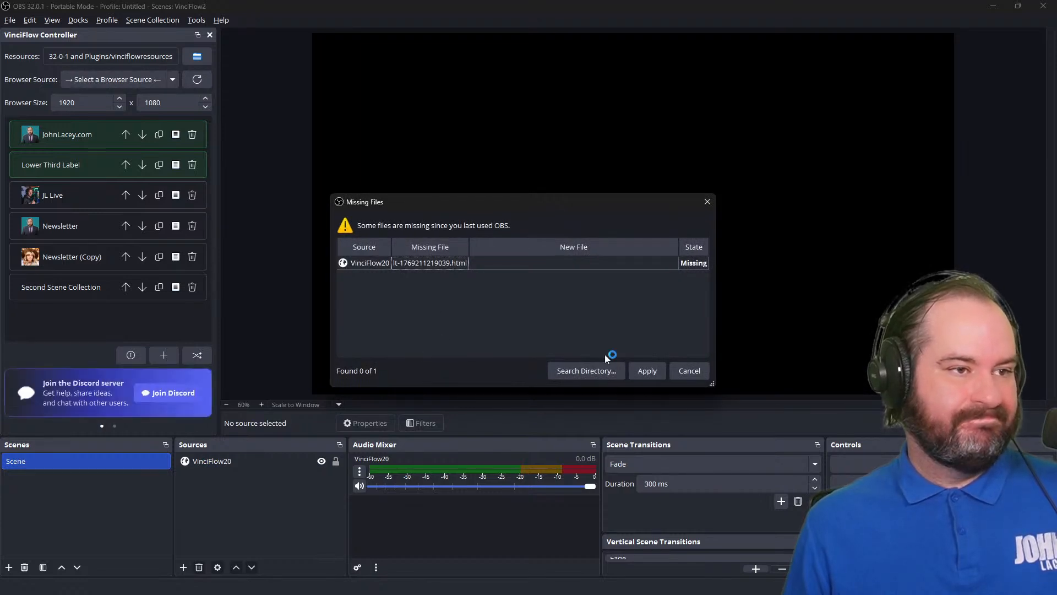
{"action": "left_click", "coordinate": [642, 372]}
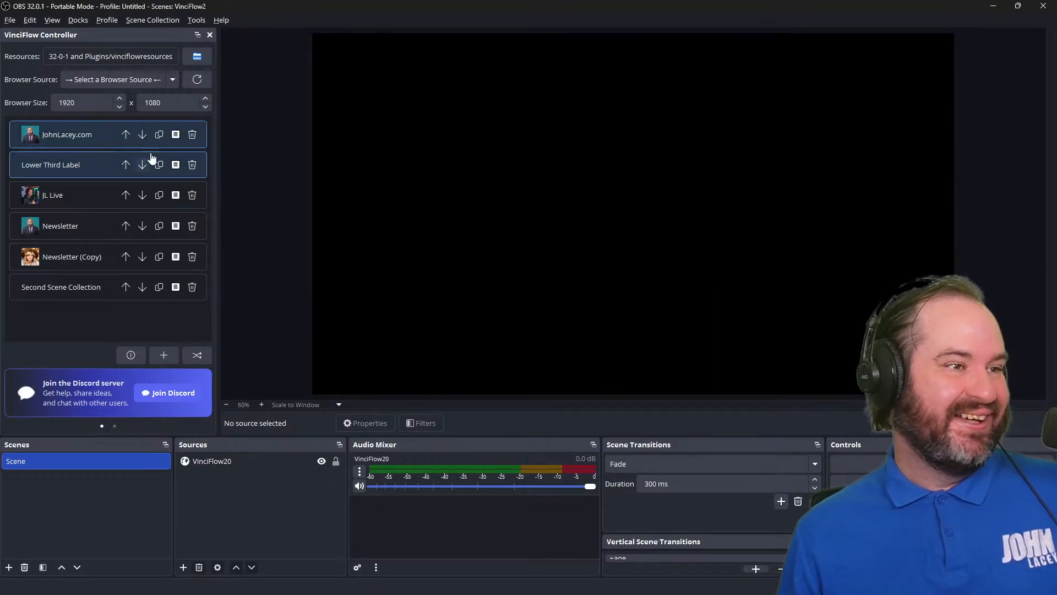
{"action": "left_click", "coordinate": [151, 80]}
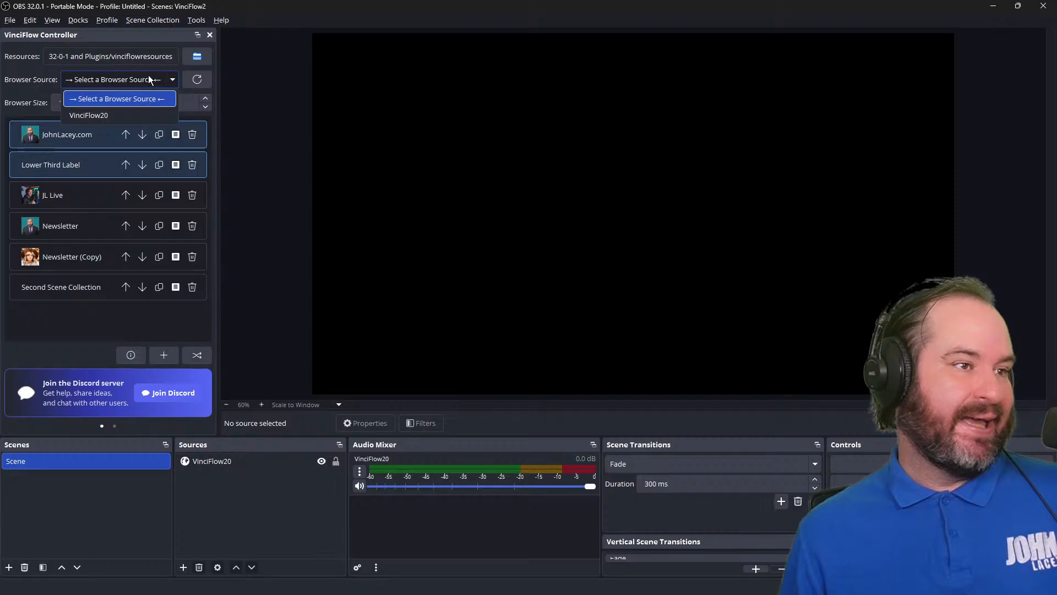
{"action": "left_click", "coordinate": [147, 114]}
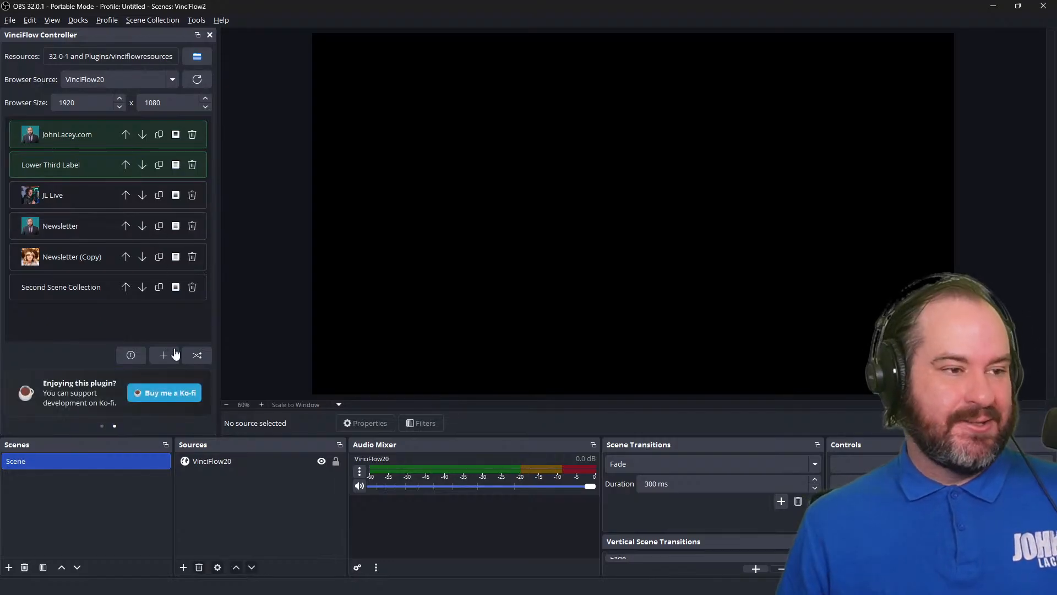
Switch back to the VinciFlow scene collection, dismiss the missing files notice, and reselect VinciFlow10 as the browser source
{"action": "left_click", "coordinate": [168, 20]}
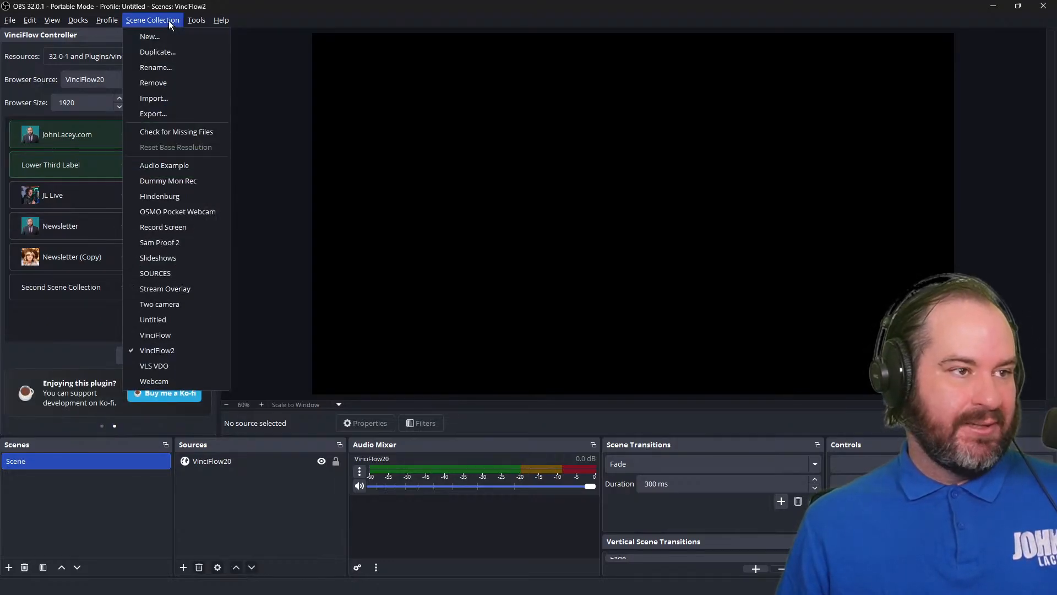
{"action": "left_click", "coordinate": [204, 337]}
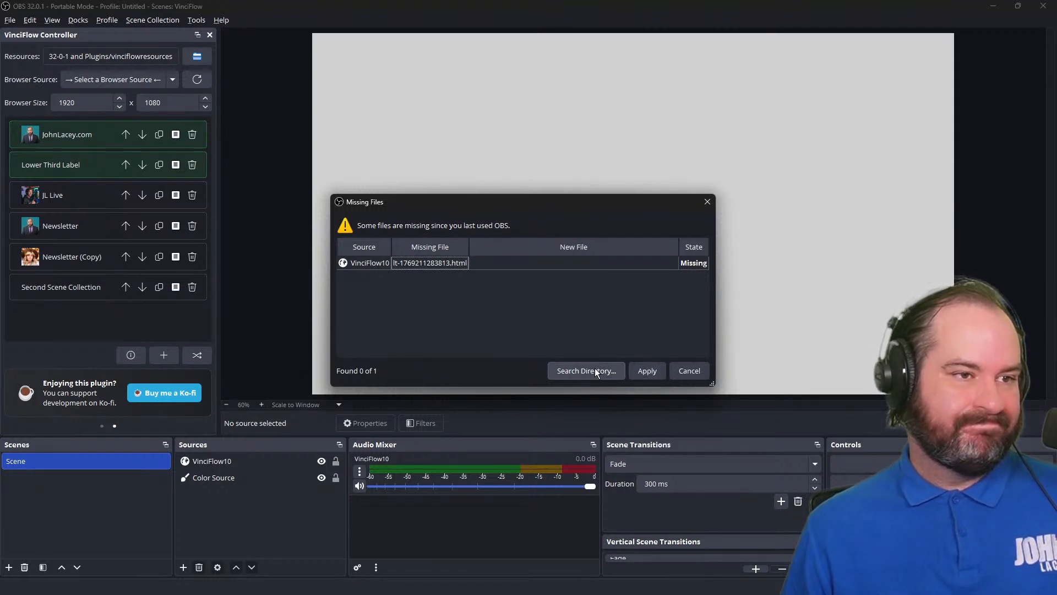
{"action": "left_click", "coordinate": [648, 370]}
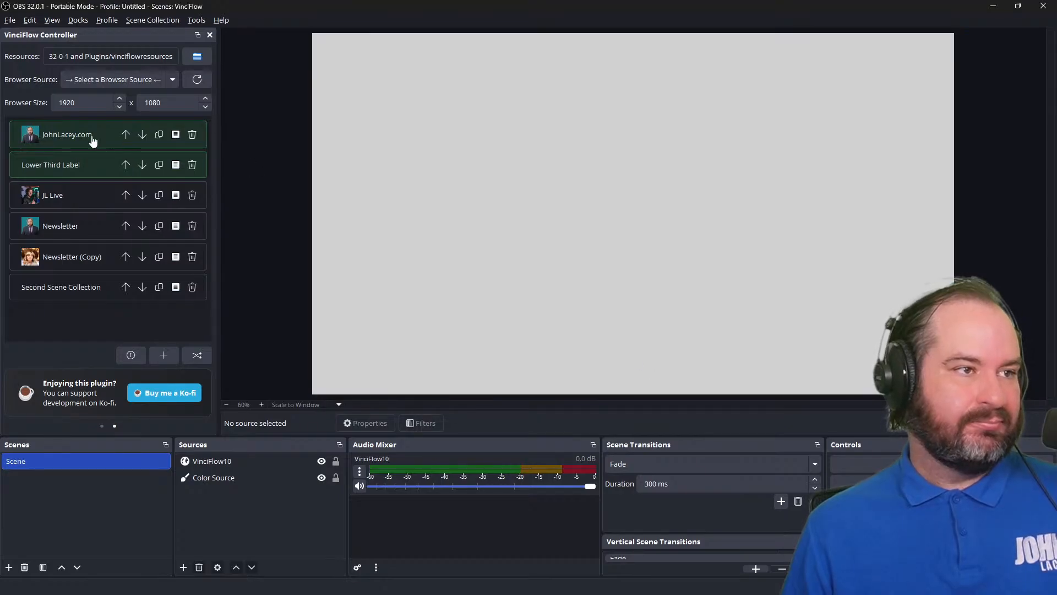
{"action": "left_click", "coordinate": [130, 78]}
{"action": "left_click", "coordinate": [131, 108]}
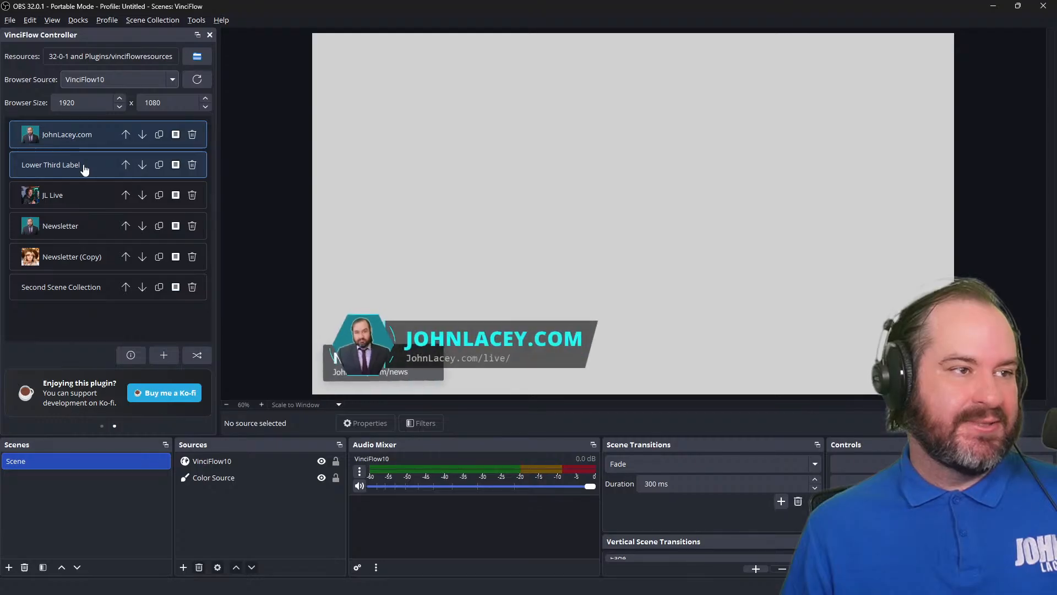
Hide the first two lower thirds and check the controller's list of browser sources
{"action": "left_click", "coordinate": [83, 165]}
{"action": "left_click", "coordinate": [86, 143]}
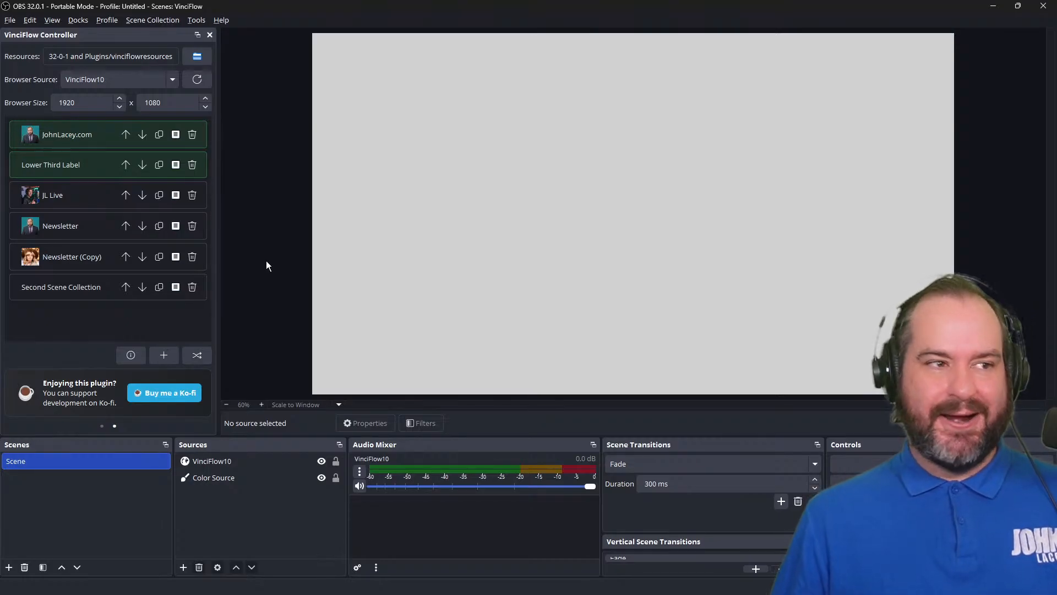
{"action": "left_click", "coordinate": [128, 81]}
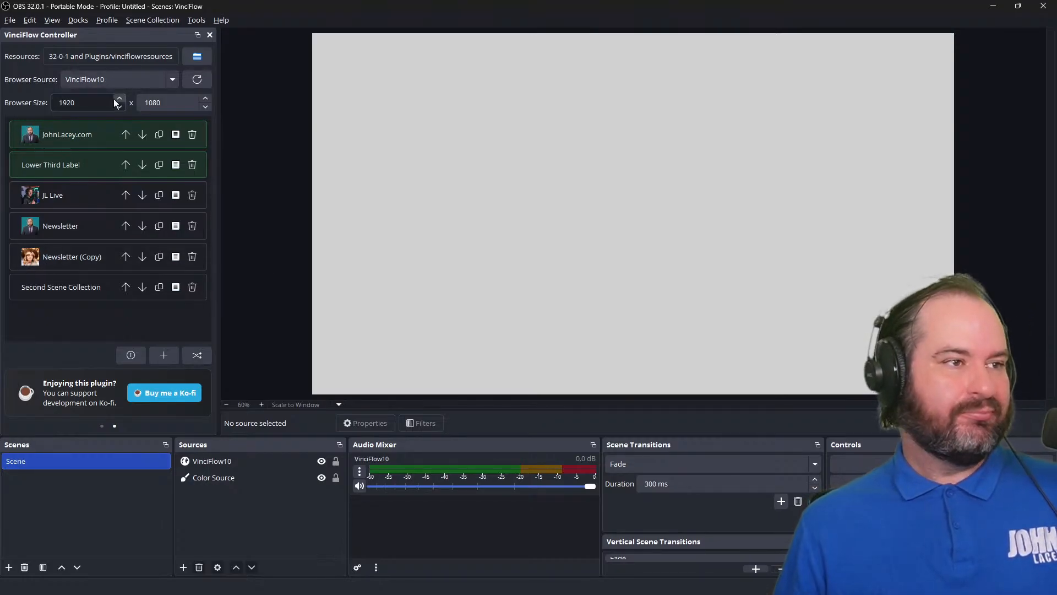
{"action": "left_click", "coordinate": [127, 81]}
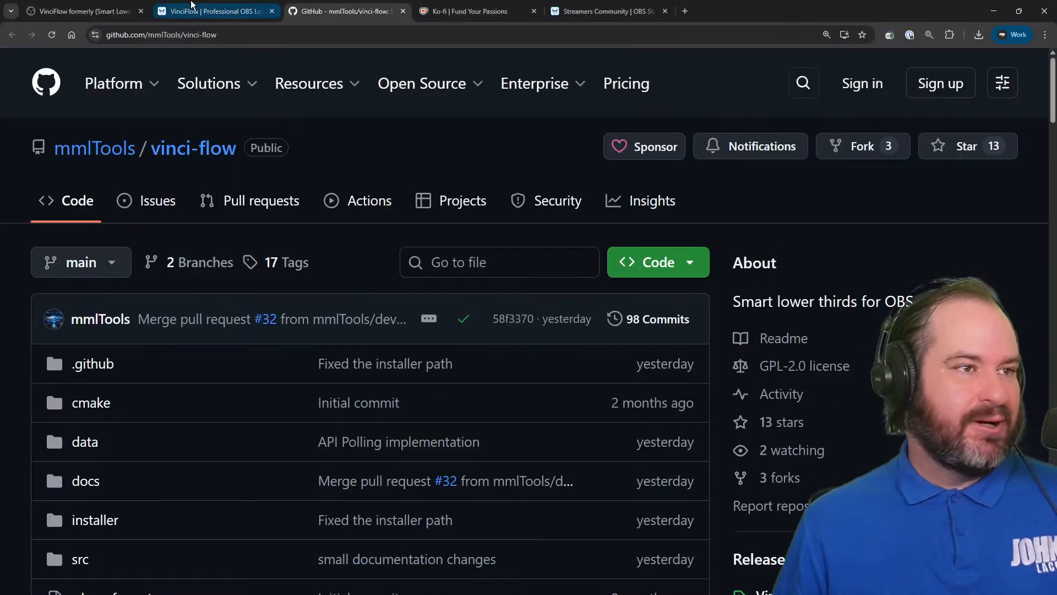
Switch to the web browser, reload the VinciFlow resource page on the OBS forum, and review its version, platform and documentation details
{"action": "left_click", "coordinate": [209, 11]}
{"action": "left_click", "coordinate": [82, 11]}
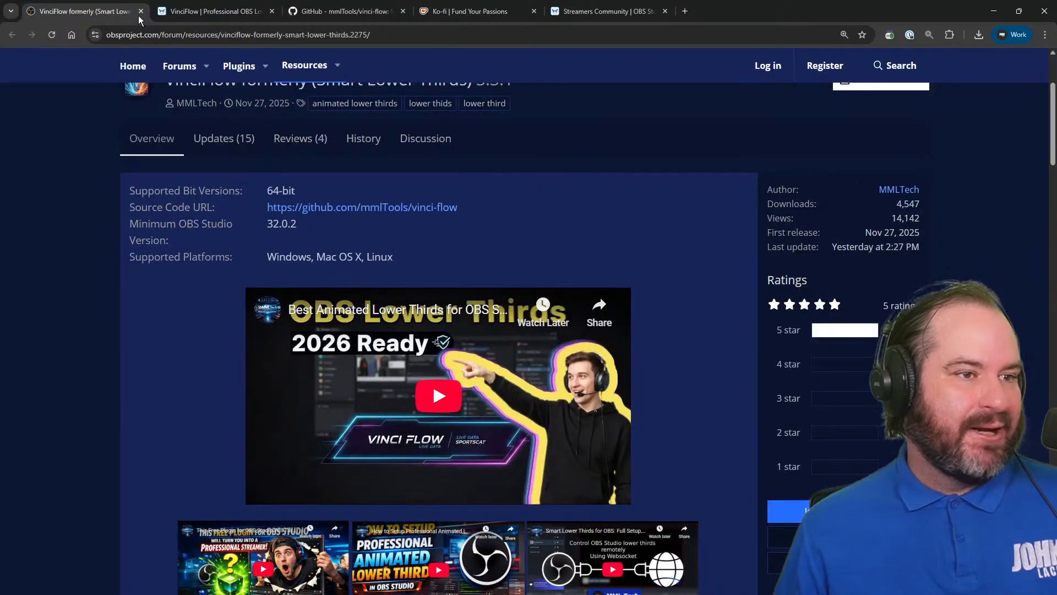
{"action": "right_click", "coordinate": [690, 205]}
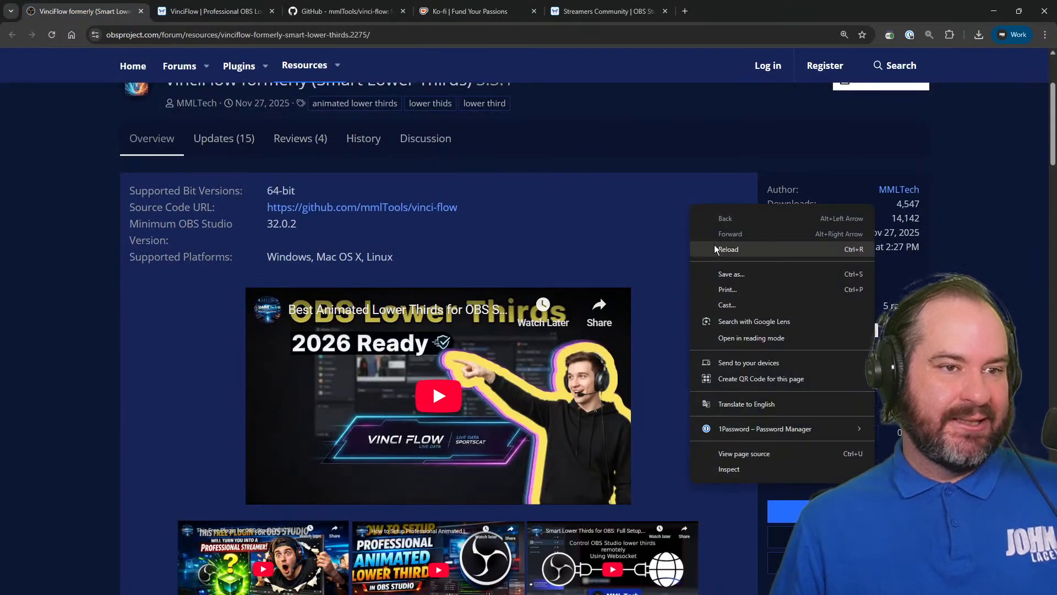
{"action": "left_click", "coordinate": [715, 244]}
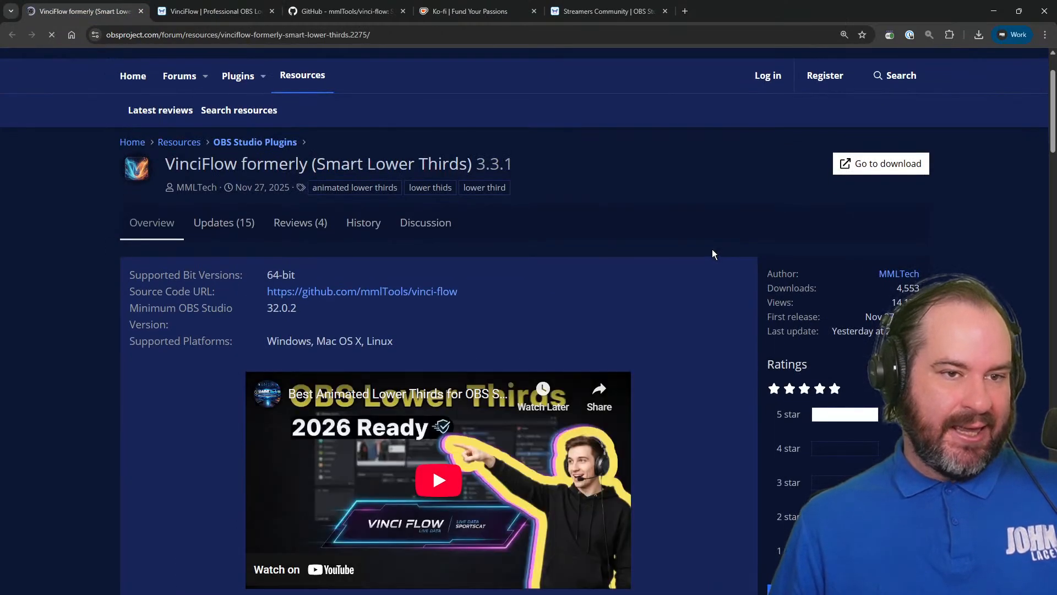
{"action": "scroll", "coordinate": [712, 248], "scroll_direction": "down", "scroll_amount": 10}
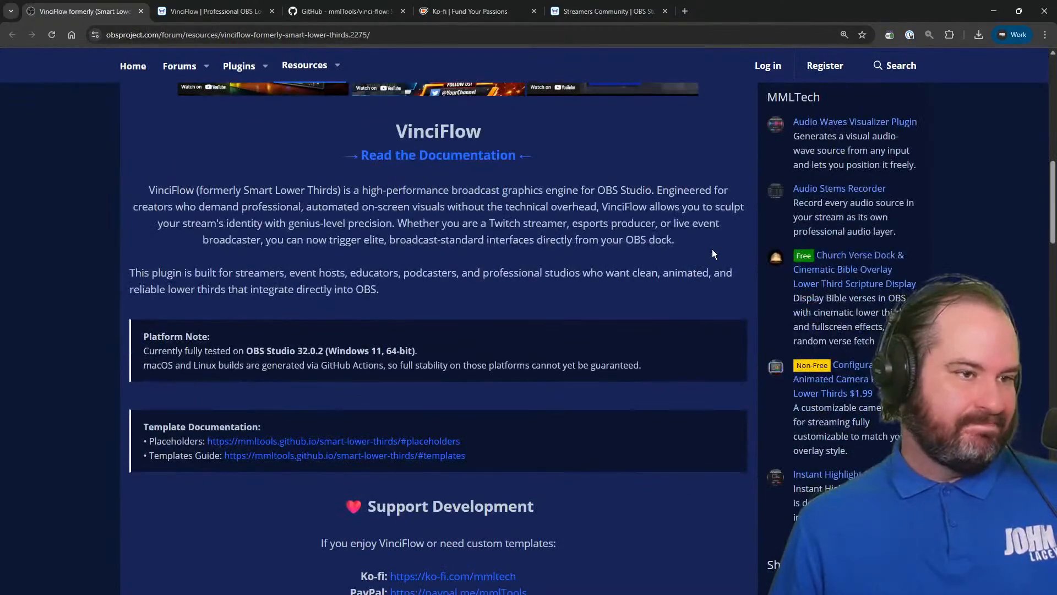
{"action": "scroll", "coordinate": [712, 249], "scroll_direction": "up", "scroll_amount": 3}
{"action": "scroll", "coordinate": [712, 249], "scroll_direction": "up", "scroll_amount": 10}
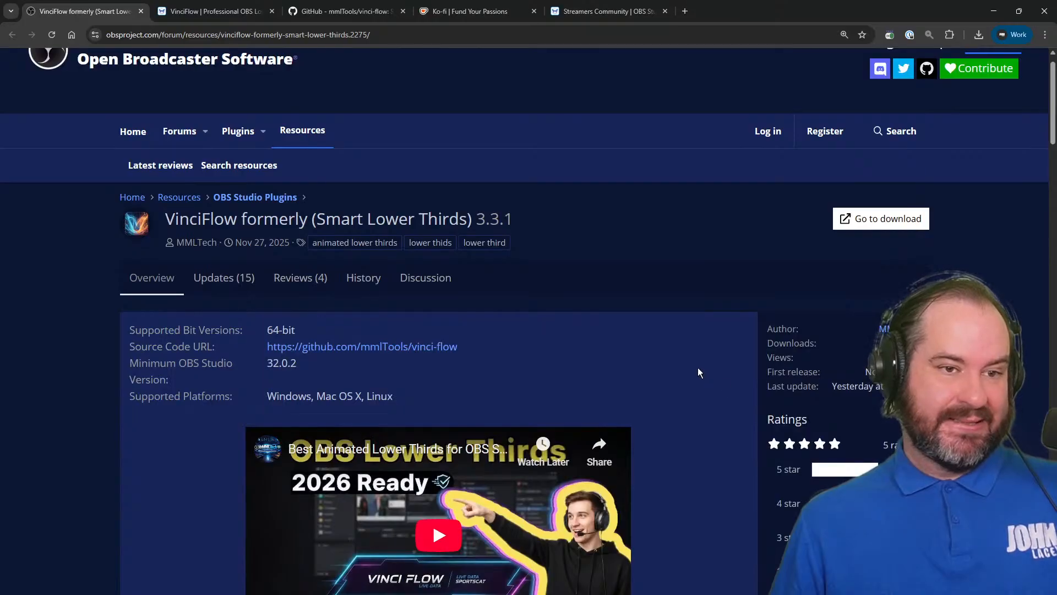
{"action": "scroll", "coordinate": [695, 367], "scroll_direction": "down", "scroll_amount": 10}
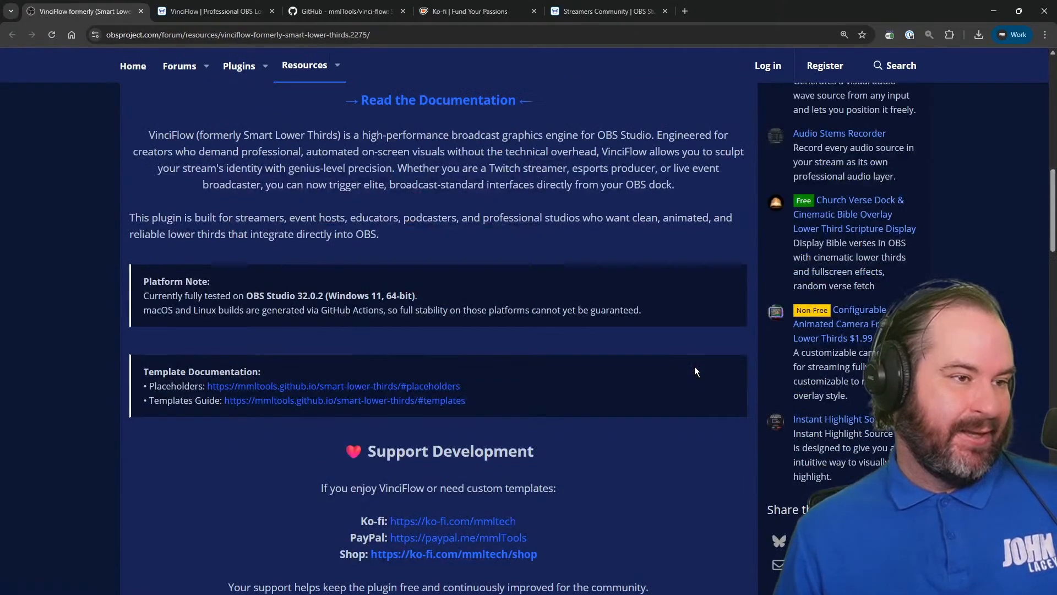
{"action": "scroll", "coordinate": [695, 371], "scroll_direction": "up", "scroll_amount": 8}
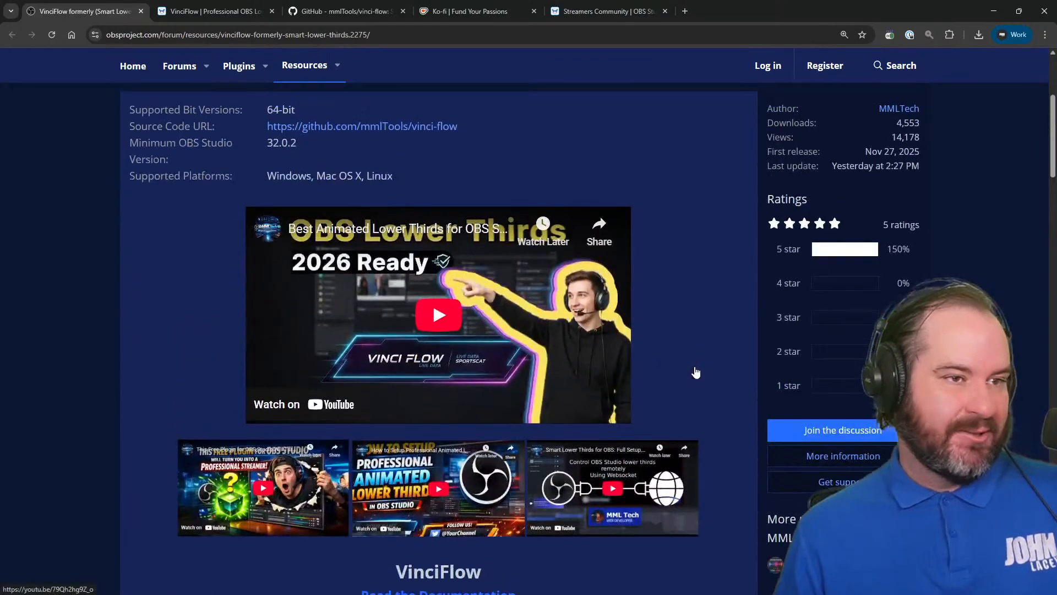
{"action": "scroll", "coordinate": [696, 372], "scroll_direction": "up", "scroll_amount": 3}
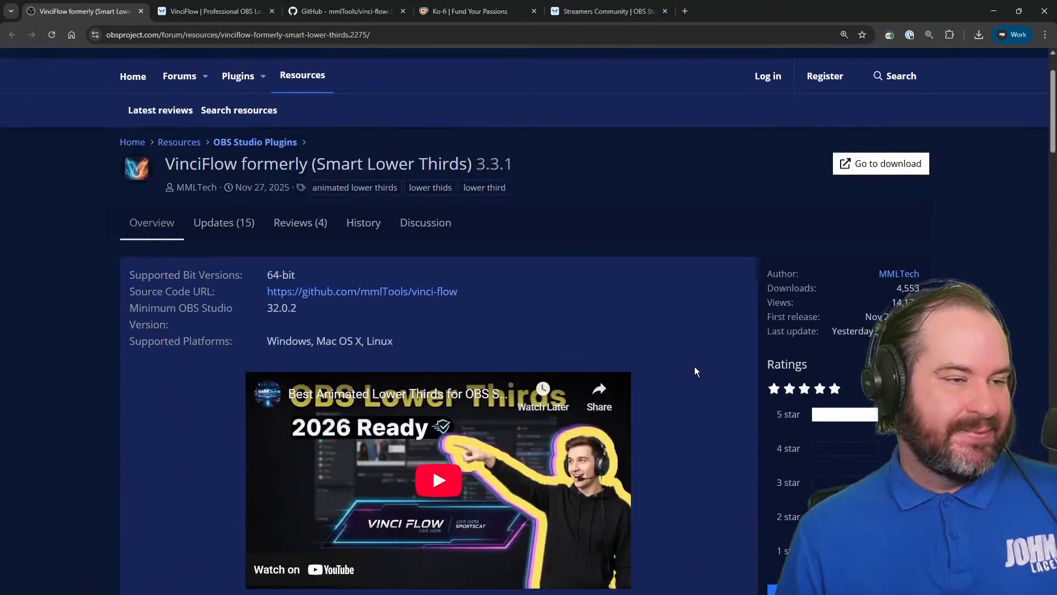
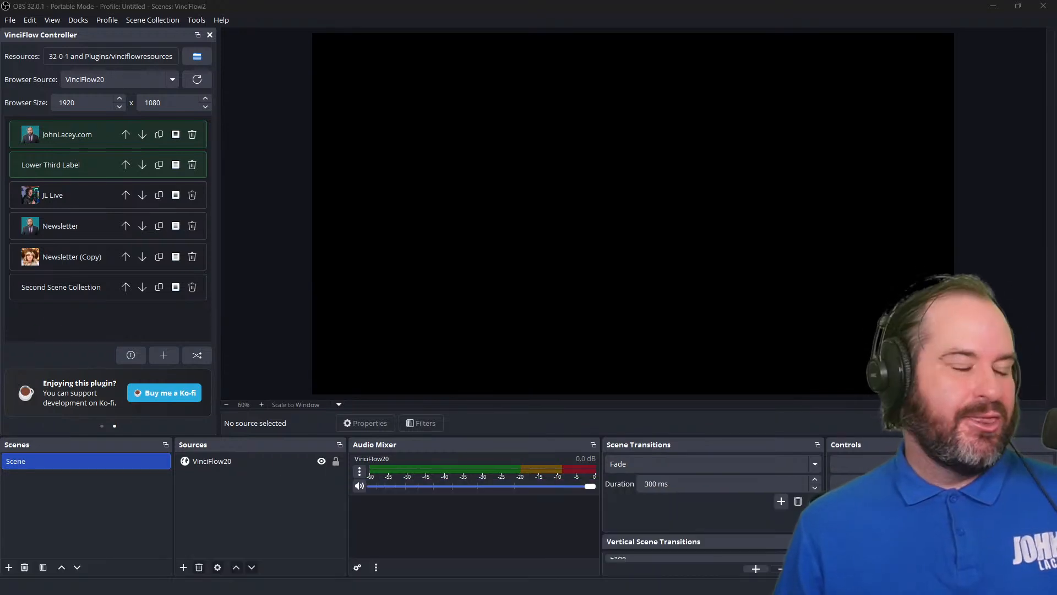
In the VinciFlow2 scene collection, show and hide the first two lower thirds, and trigger the Second Scene Collection one
{"action": "left_click", "coordinate": [93, 140]}
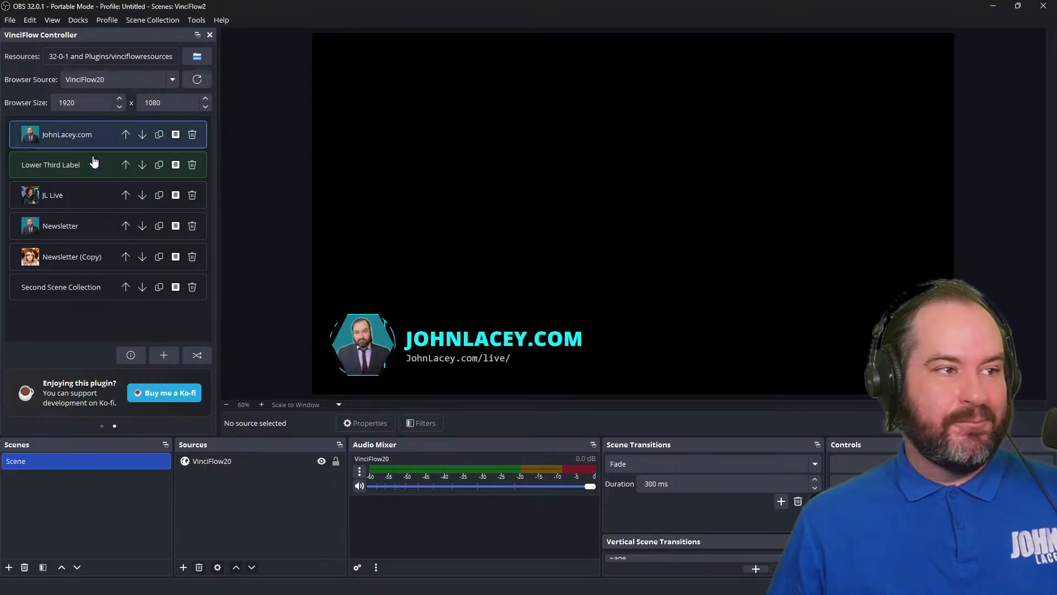
{"action": "left_click", "coordinate": [93, 161]}
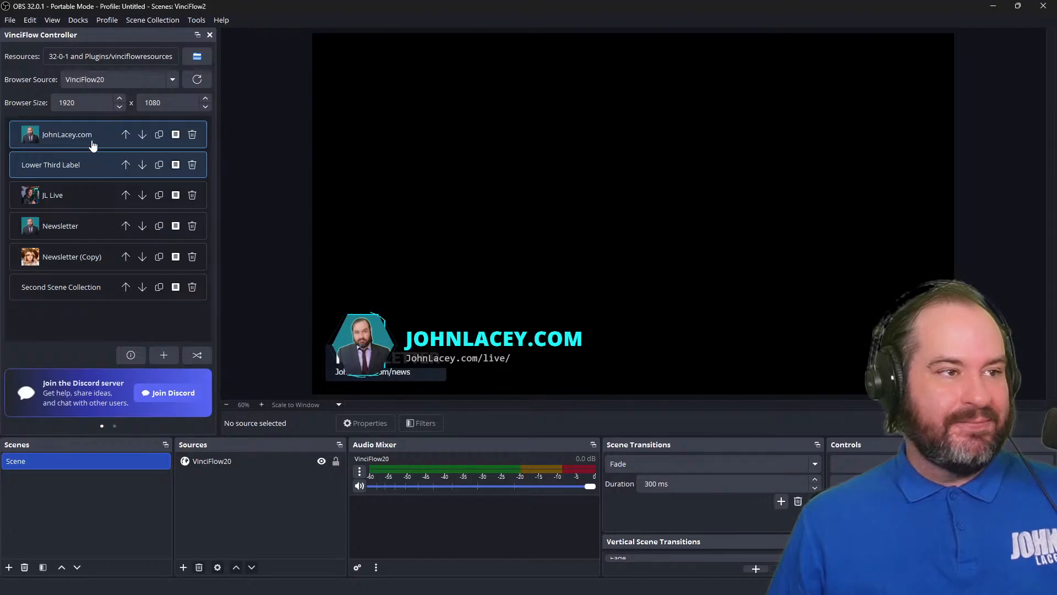
{"action": "left_click", "coordinate": [92, 144]}
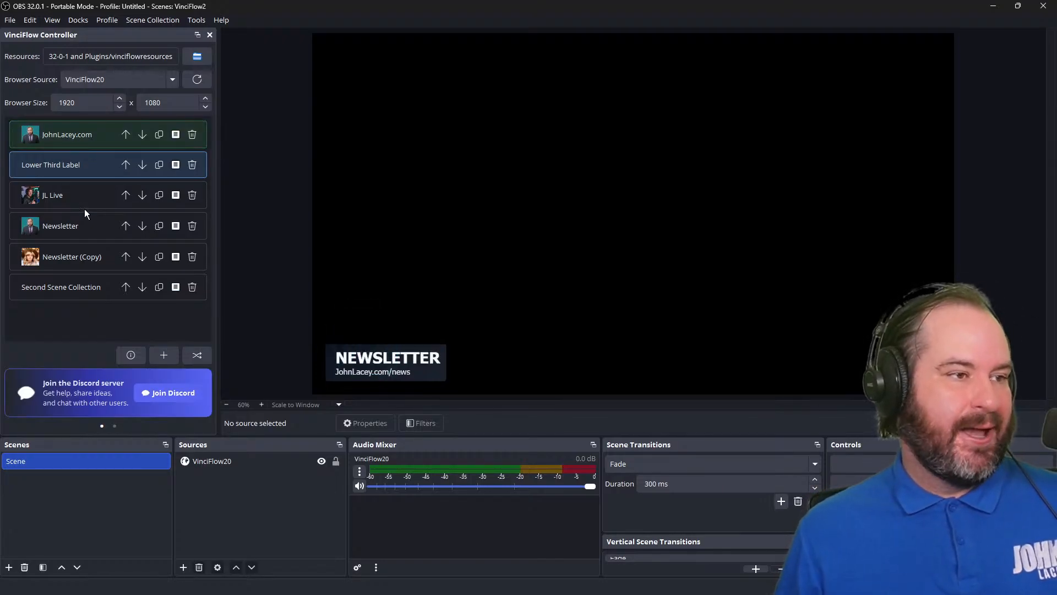
{"action": "left_click", "coordinate": [95, 164]}
{"action": "left_click", "coordinate": [95, 296]}
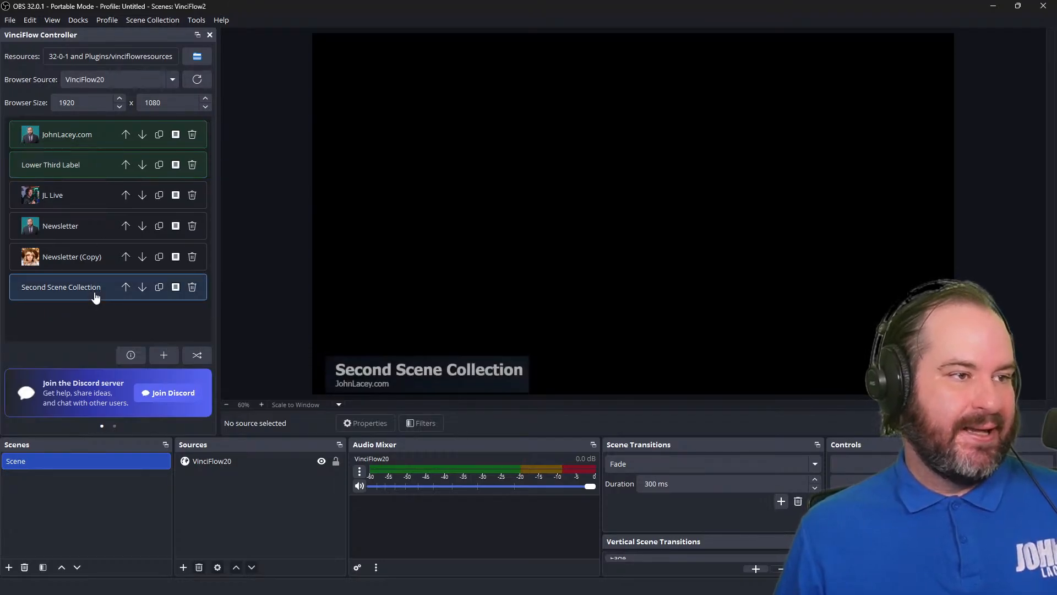
Switch to the VinciFlow scene collection, dismiss the missing files notice without relinking, and choose VinciFlow10 as the controller's browser source
{"action": "left_click", "coordinate": [275, 457]}
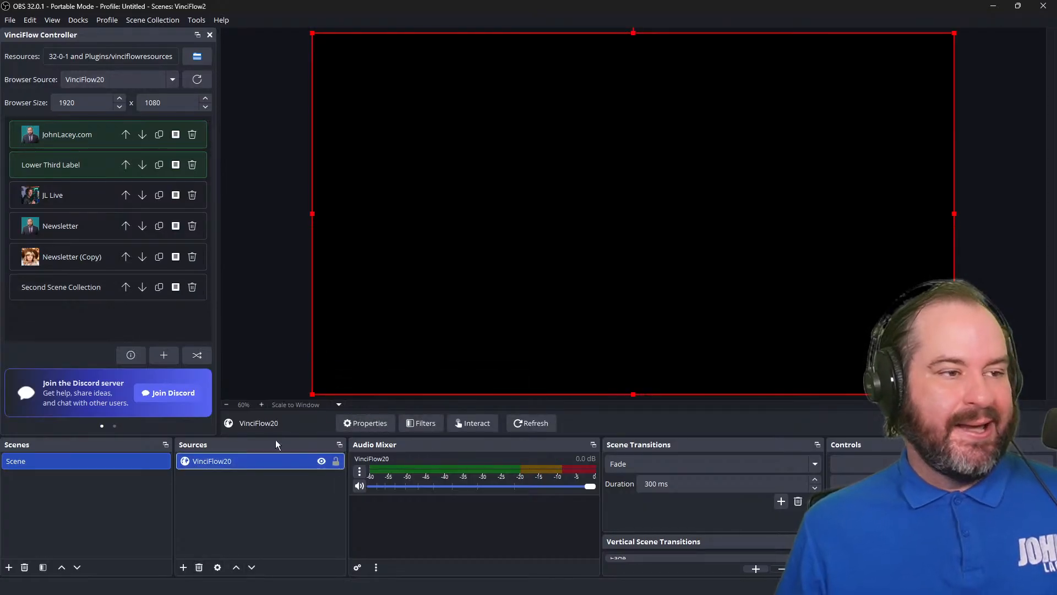
{"action": "left_click", "coordinate": [153, 20]}
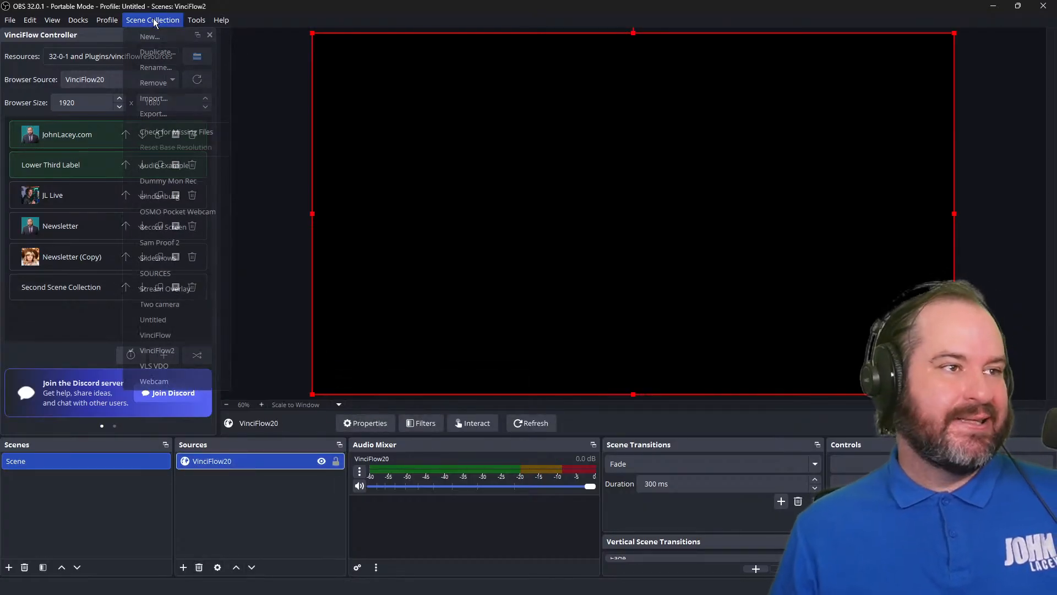
{"action": "left_click", "coordinate": [203, 337]}
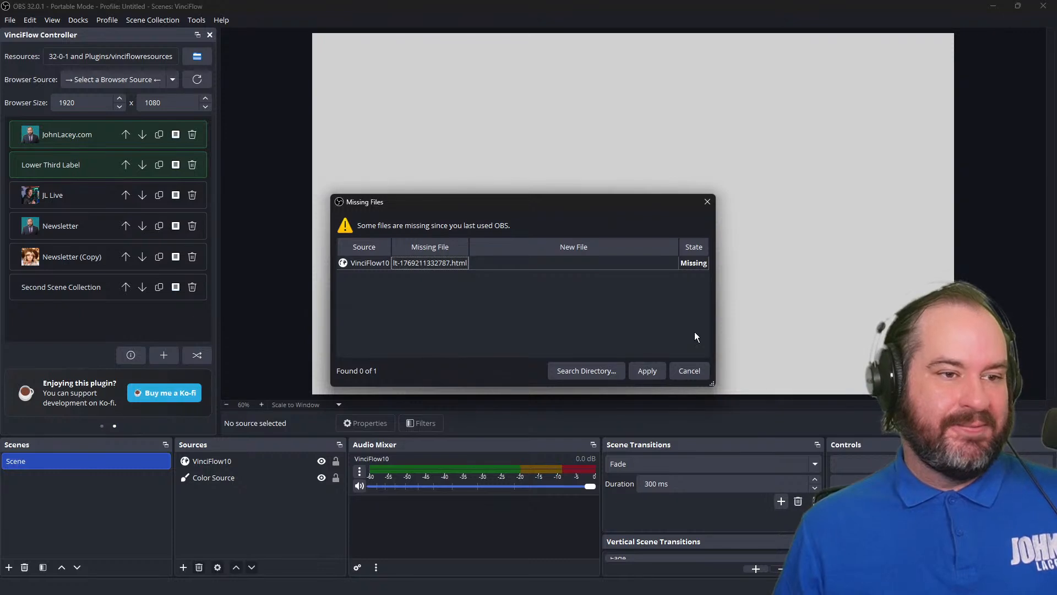
{"action": "left_click", "coordinate": [688, 370]}
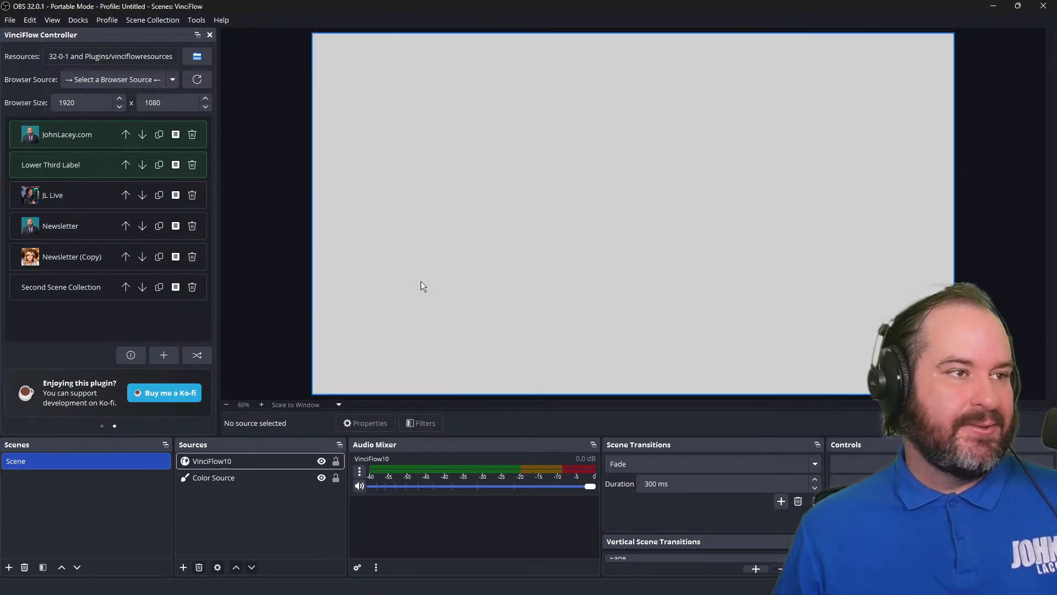
{"action": "left_click", "coordinate": [132, 81]}
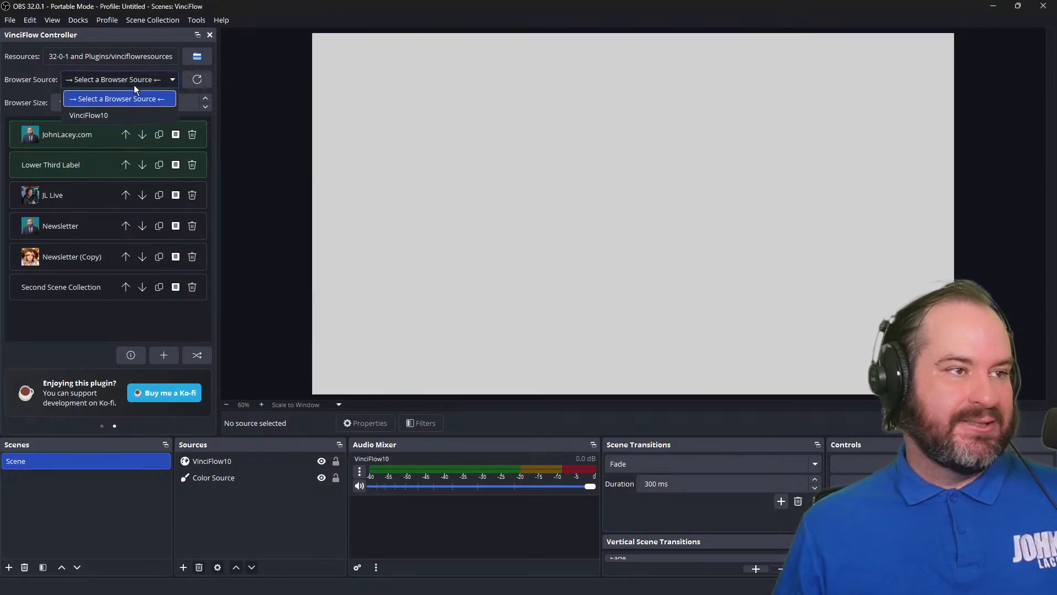
{"action": "left_click", "coordinate": [138, 113]}
Show and hide the first lower third, and show the Second Scene Collection lower third in the preview
{"action": "left_click", "coordinate": [59, 147]}
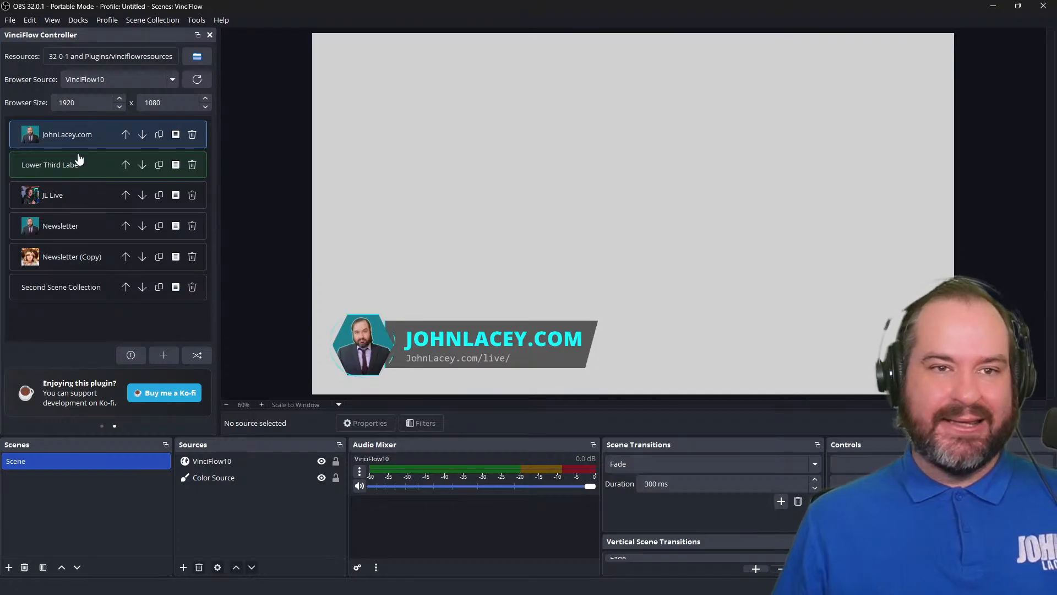
{"action": "left_click", "coordinate": [78, 146]}
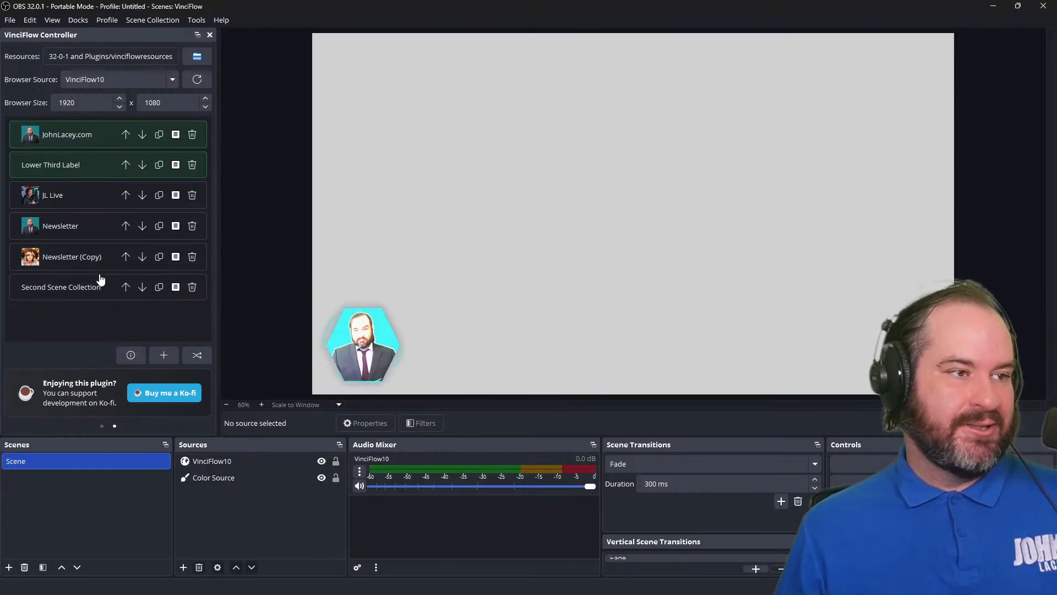
{"action": "left_click", "coordinate": [103, 287]}
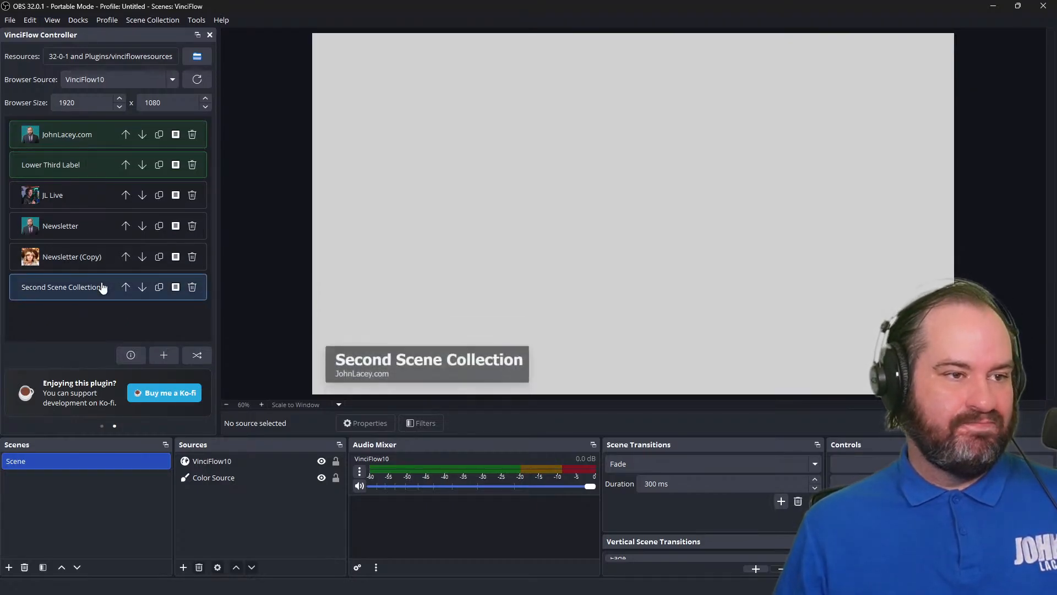
Set the Second Scene Collection lower third's animations to Zoom In and Zoom Out Down, save, and test it by hiding and showing it
{"action": "left_click", "coordinate": [175, 288]}
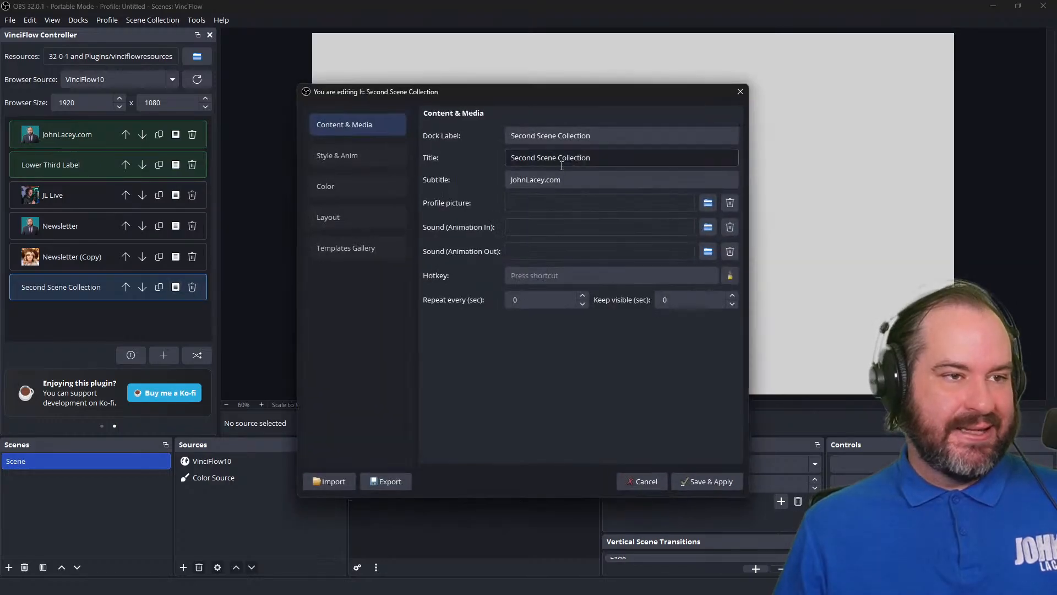
{"action": "left_click_drag", "start_coordinate": [572, 92], "coordinate": [798, 47]}
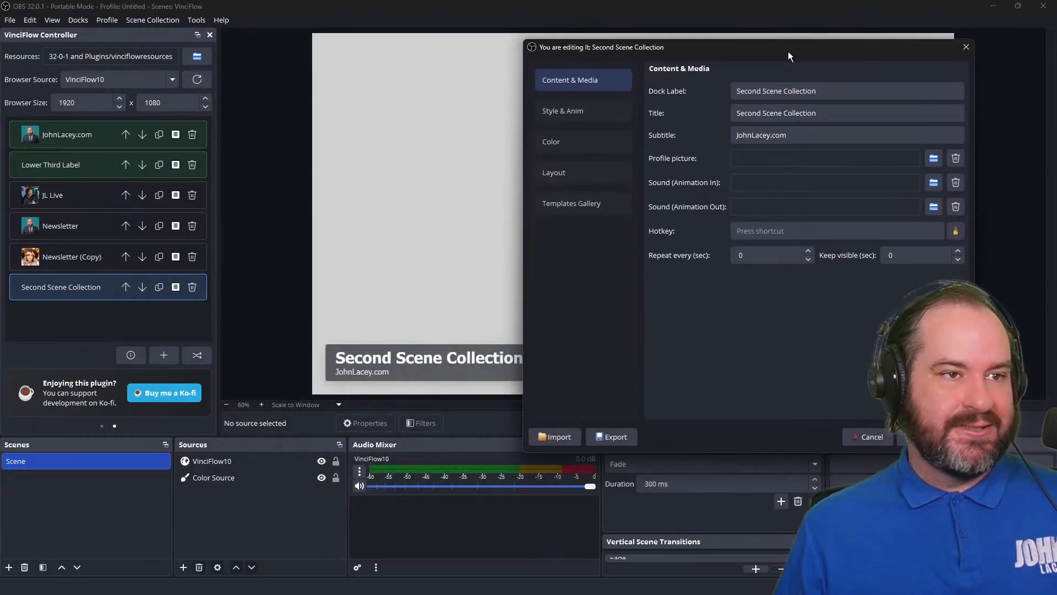
{"action": "left_click", "coordinate": [614, 106]}
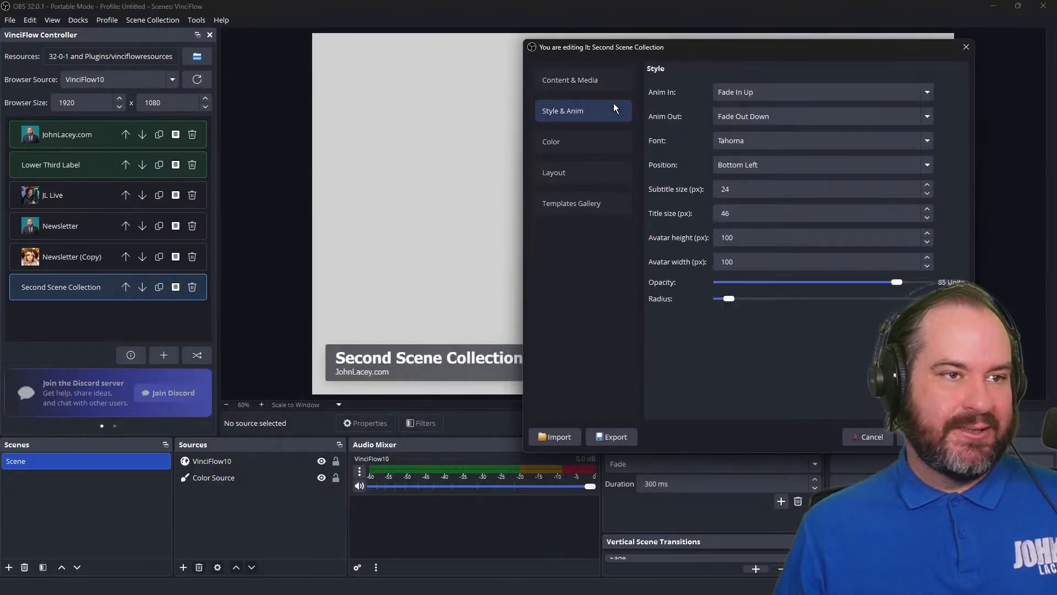
{"action": "left_click", "coordinate": [792, 87]}
{"action": "scroll", "coordinate": [797, 163], "scroll_direction": "down", "scroll_amount": 10}
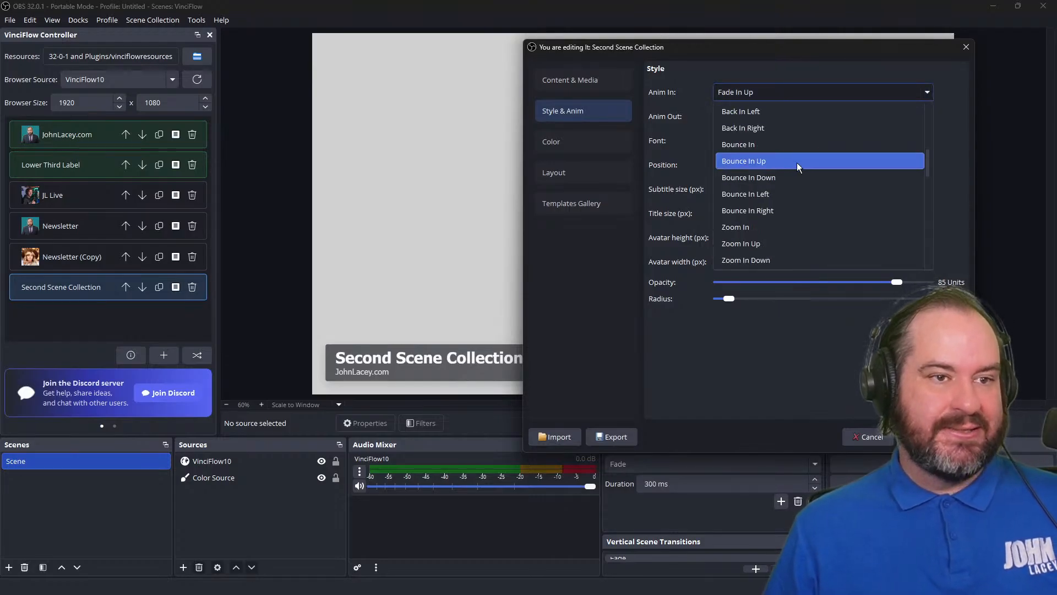
{"action": "scroll", "coordinate": [797, 198], "scroll_direction": "up", "scroll_amount": 1}
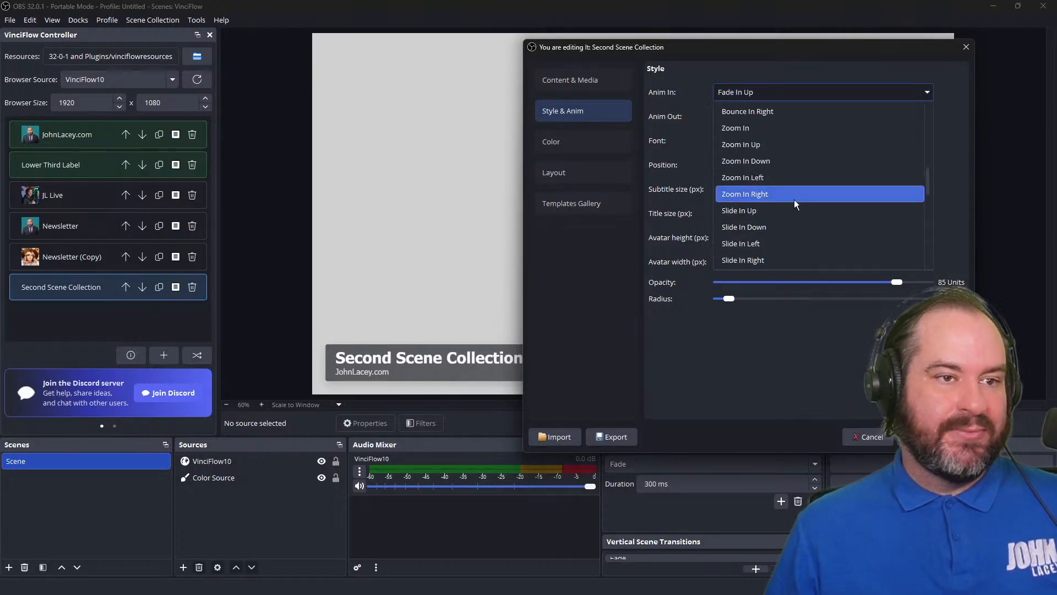
{"action": "left_click", "coordinate": [767, 127]}
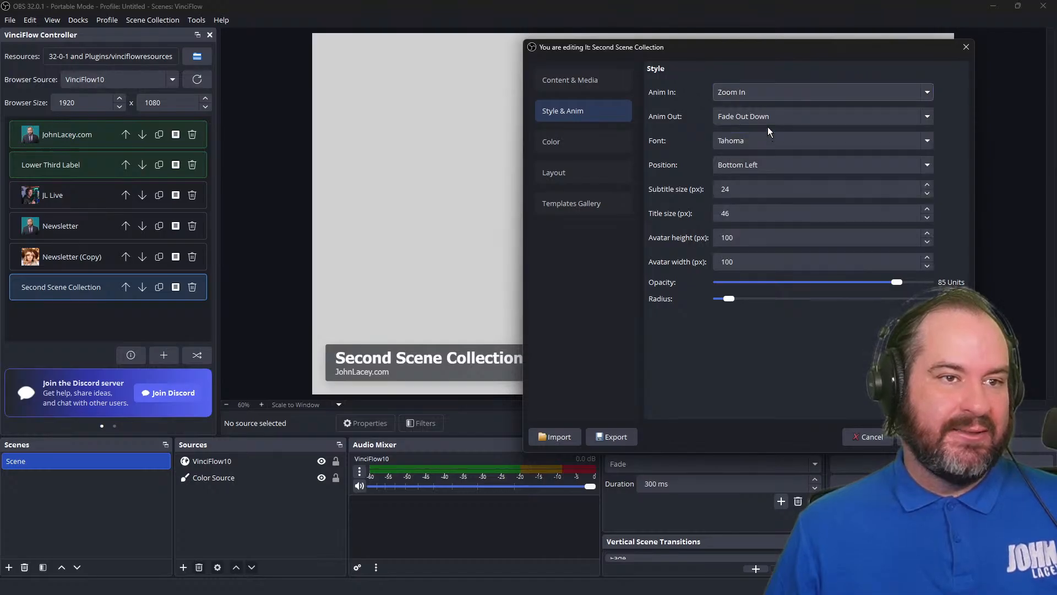
{"action": "left_click", "coordinate": [769, 116]}
{"action": "scroll", "coordinate": [809, 248], "scroll_direction": "down", "scroll_amount": 4}
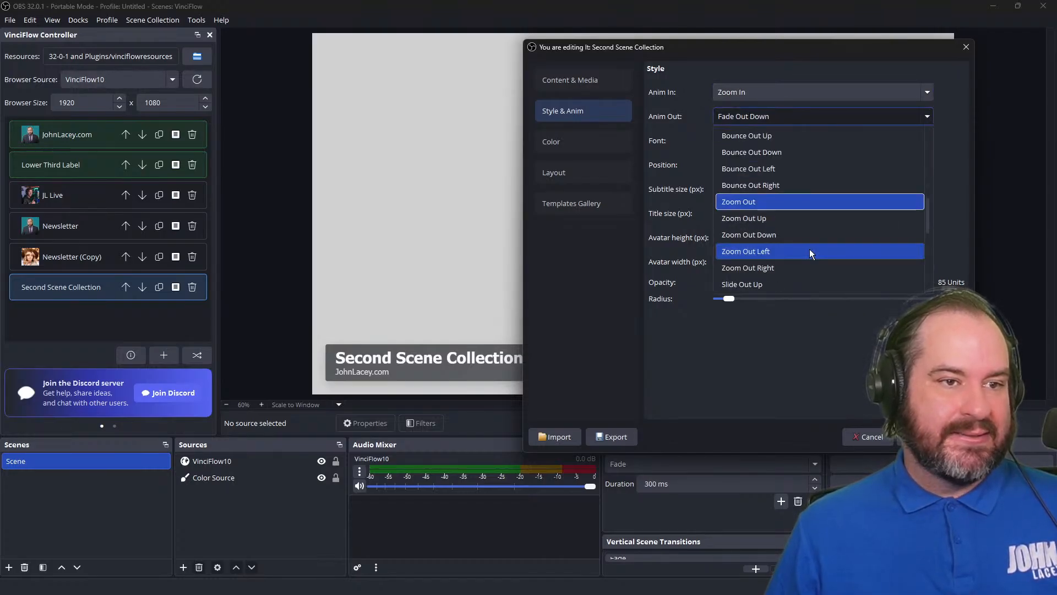
{"action": "left_click", "coordinate": [809, 234]}
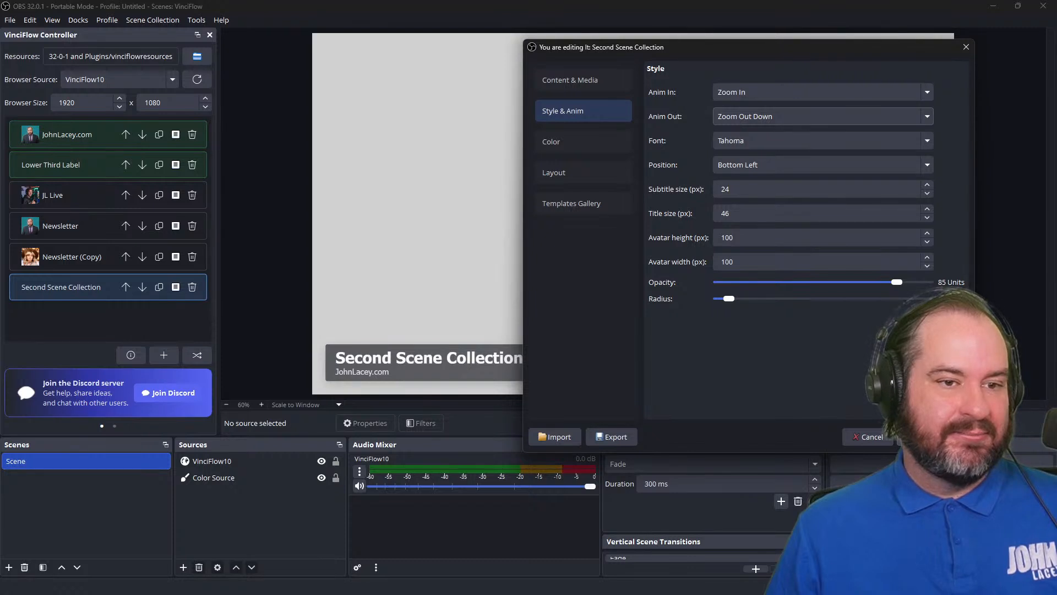
{"action": "left_click", "coordinate": [928, 437]}
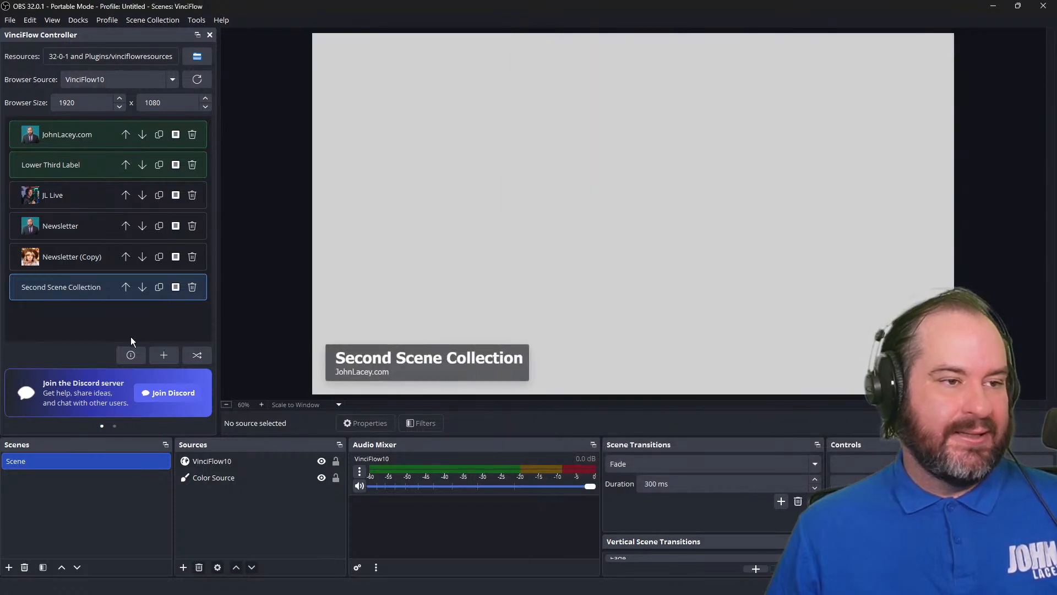
{"action": "left_click", "coordinate": [104, 291]}
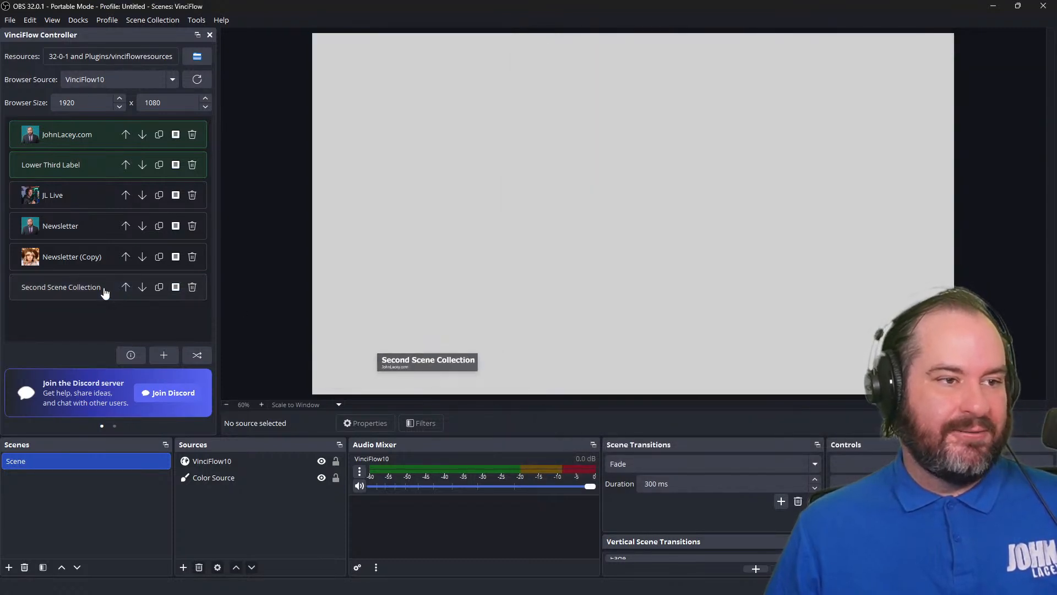
{"action": "left_click", "coordinate": [105, 292]}
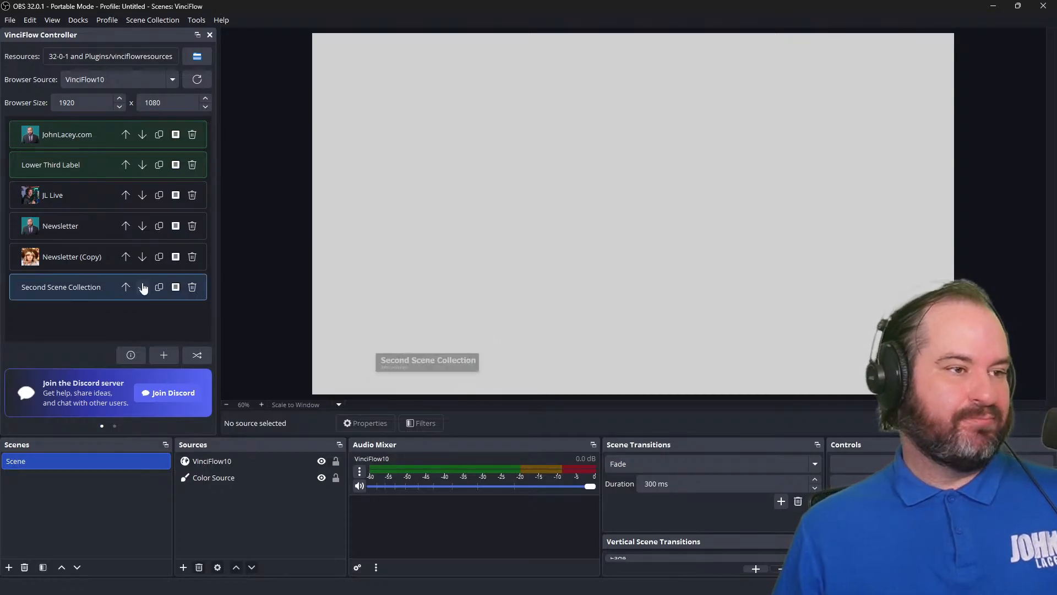
Review the Second Scene Collection lower third's content, style and animation, and color settings, leaving the editor without saving changes
{"action": "left_click", "coordinate": [175, 287]}
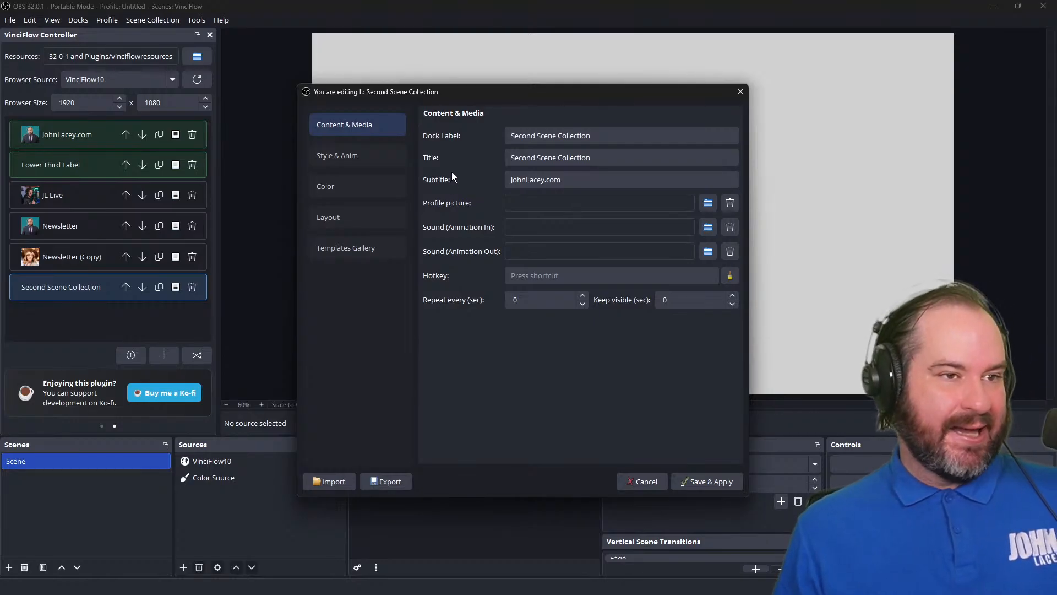
{"action": "left_click", "coordinate": [382, 161]}
{"action": "left_click", "coordinate": [382, 124]}
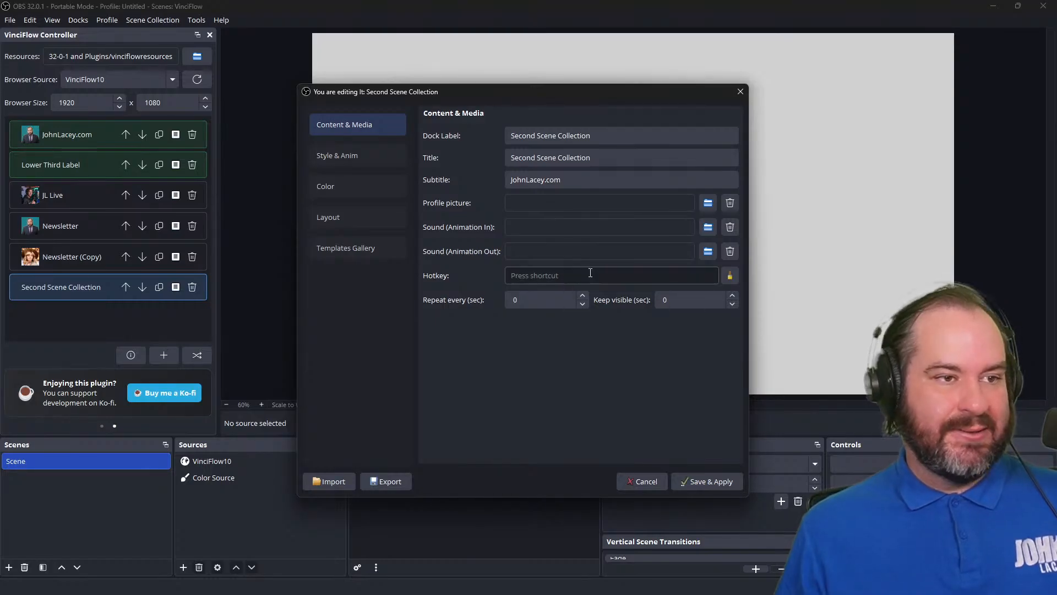
{"action": "left_click", "coordinate": [337, 159]}
{"action": "left_click", "coordinate": [656, 478]}
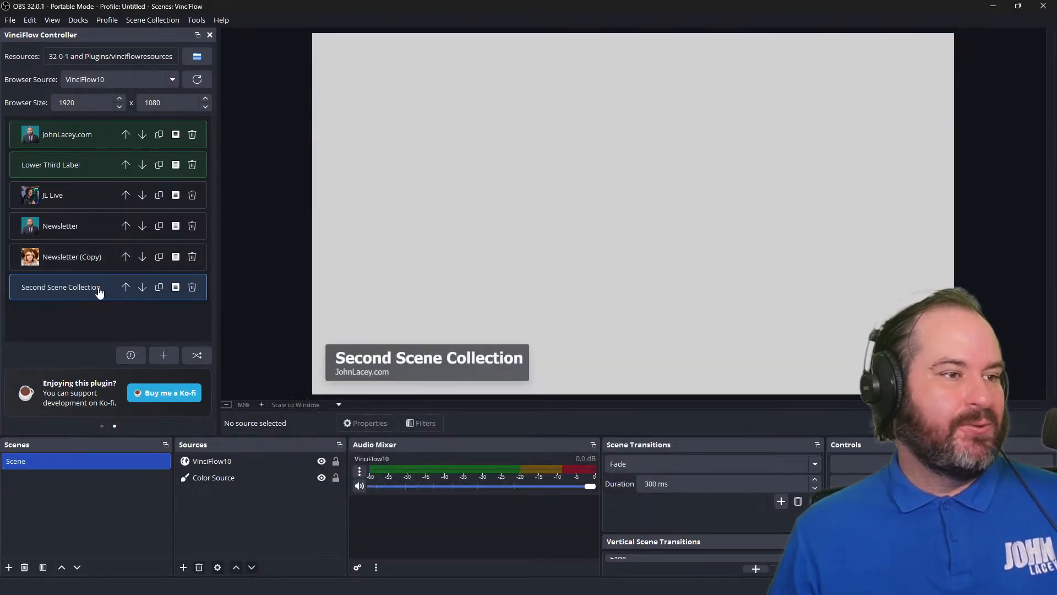
{"action": "left_click", "coordinate": [175, 288]}
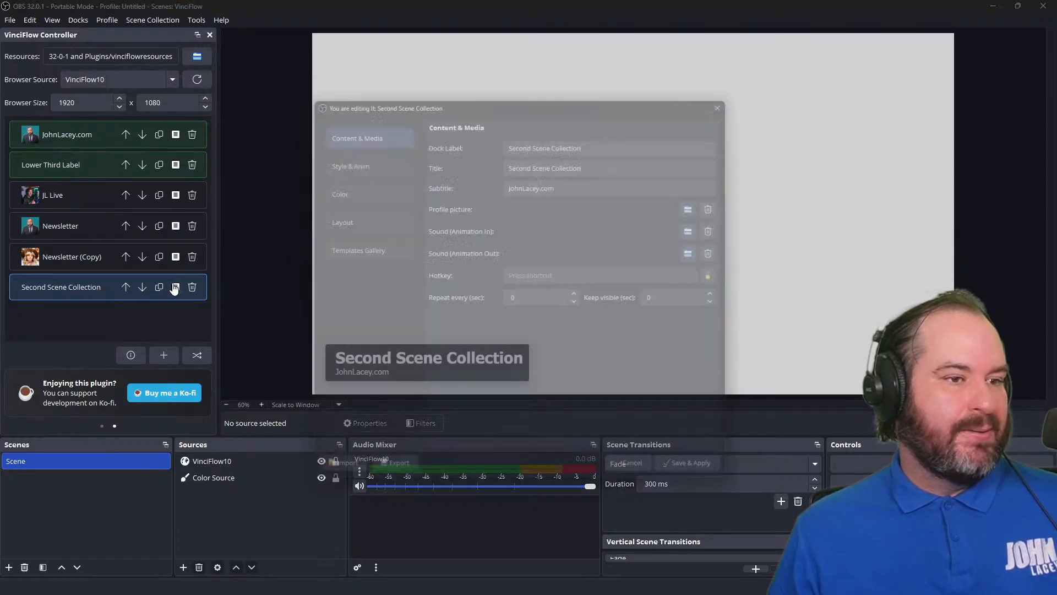
{"action": "left_click", "coordinate": [323, 154]}
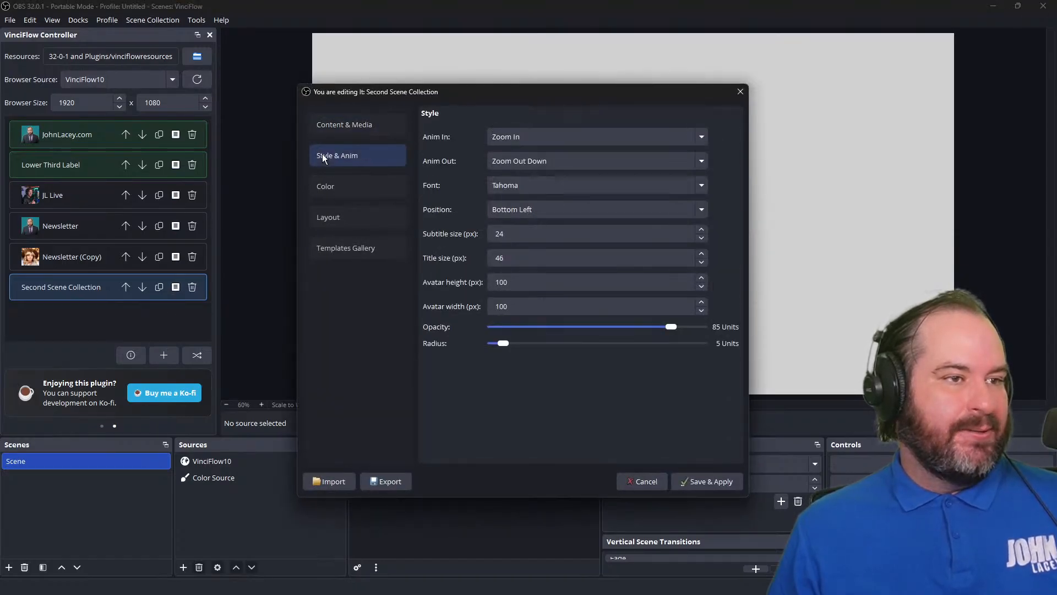
{"action": "left_click", "coordinate": [388, 183]}
{"action": "left_click", "coordinate": [385, 160]}
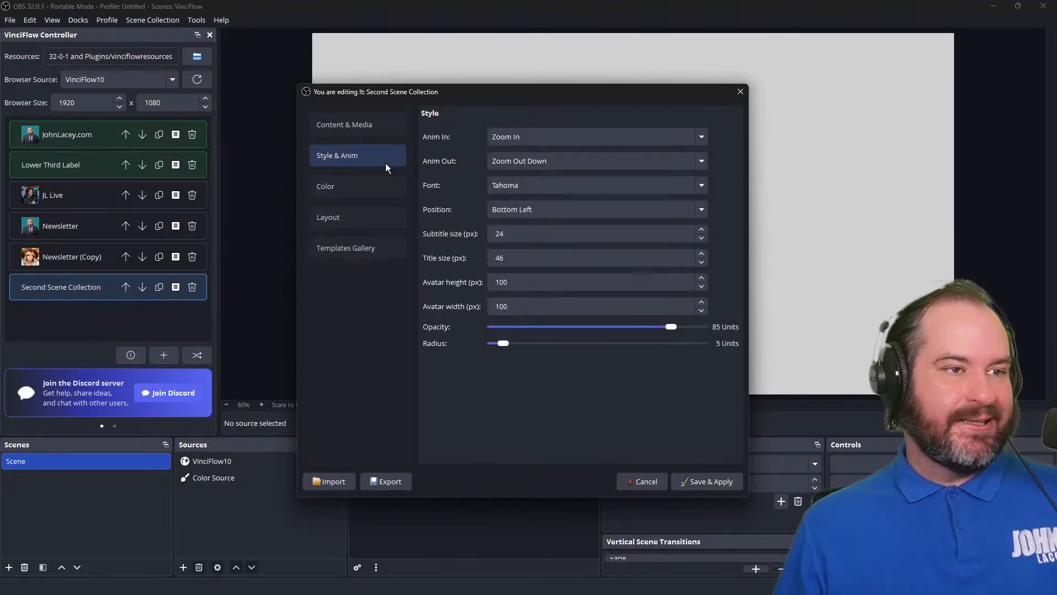
{"action": "left_click", "coordinate": [652, 481]}
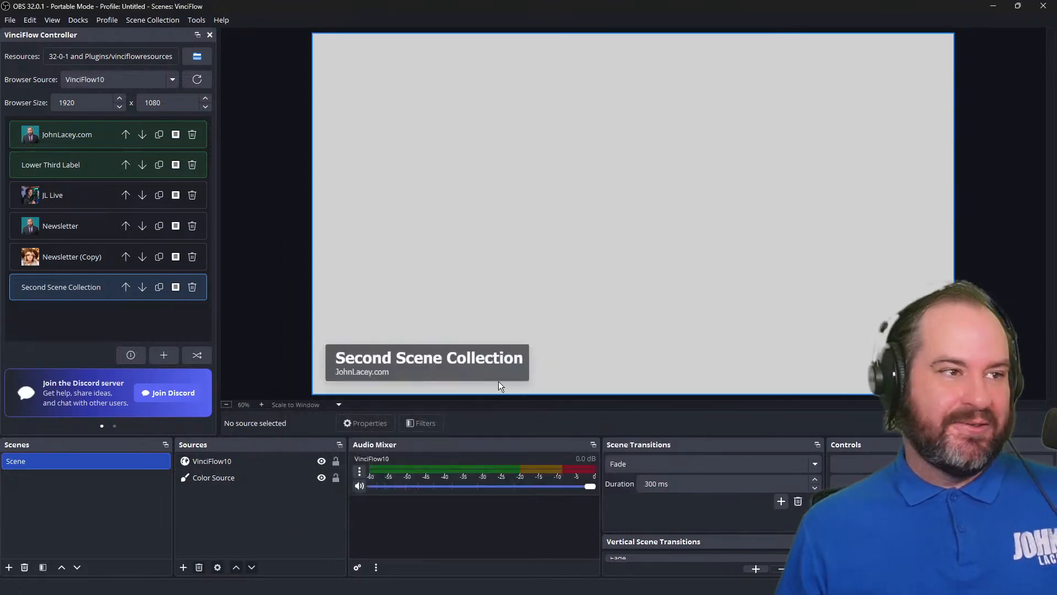
Switch to the VinciFlow2 scene collection, cancel the missing files notice, and set VinciFlow20 as the controller's browser source
{"action": "left_click", "coordinate": [169, 21]}
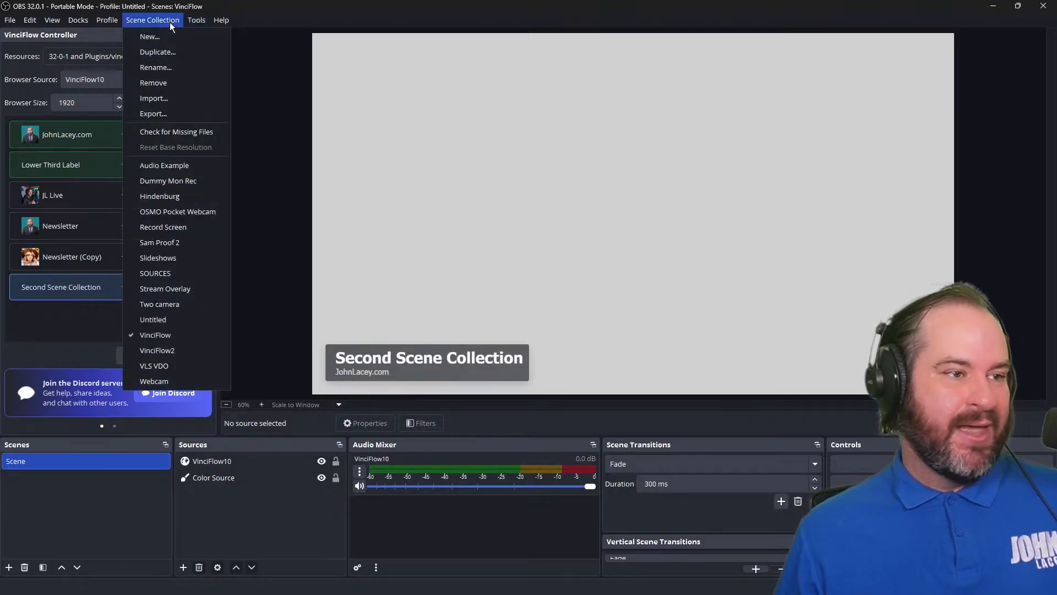
{"action": "left_click", "coordinate": [193, 347]}
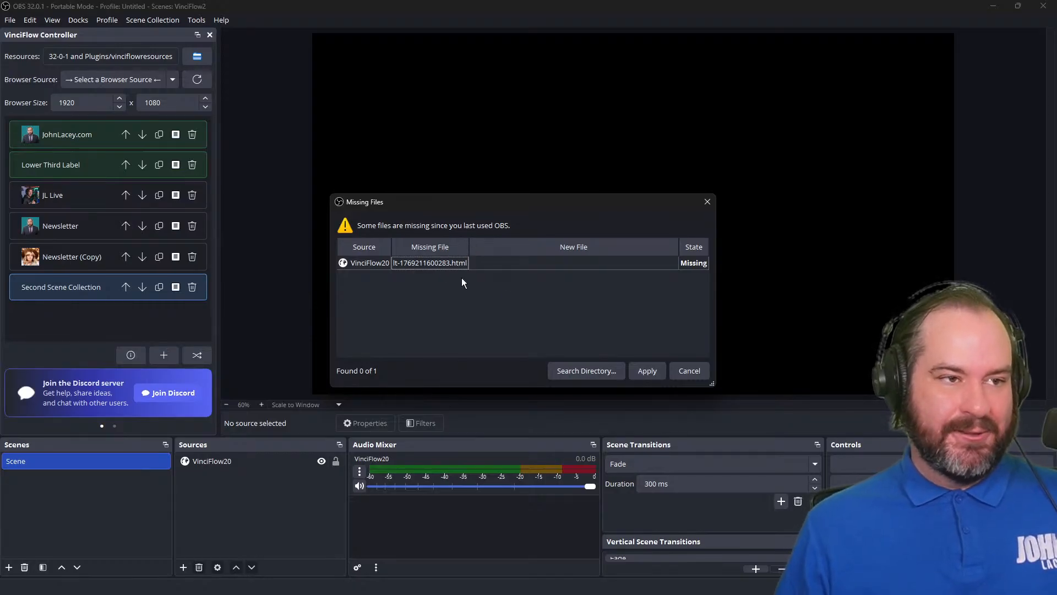
{"action": "left_click", "coordinate": [676, 370]}
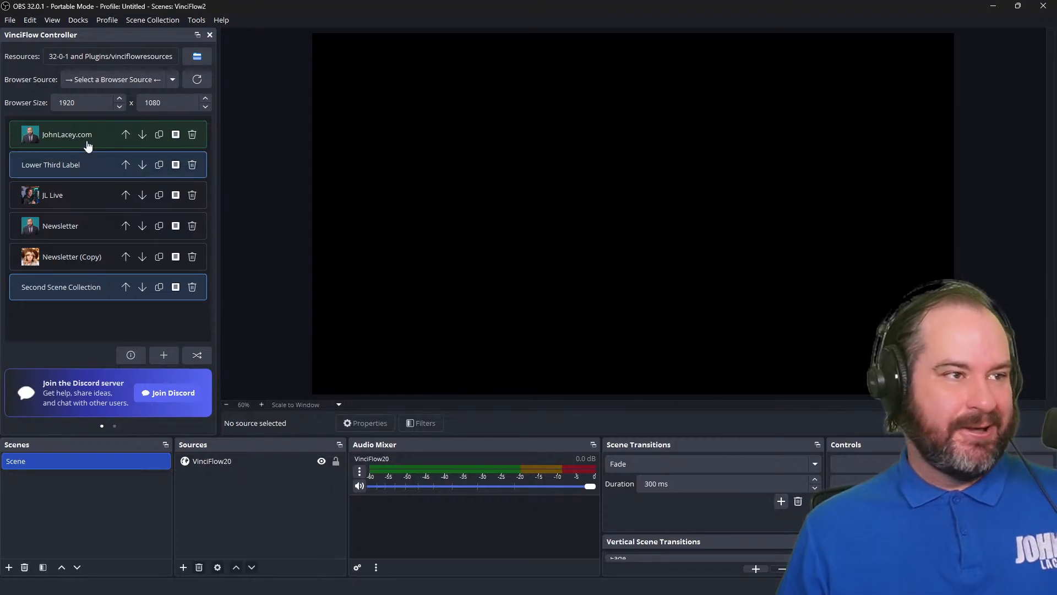
{"action": "left_click", "coordinate": [141, 79]}
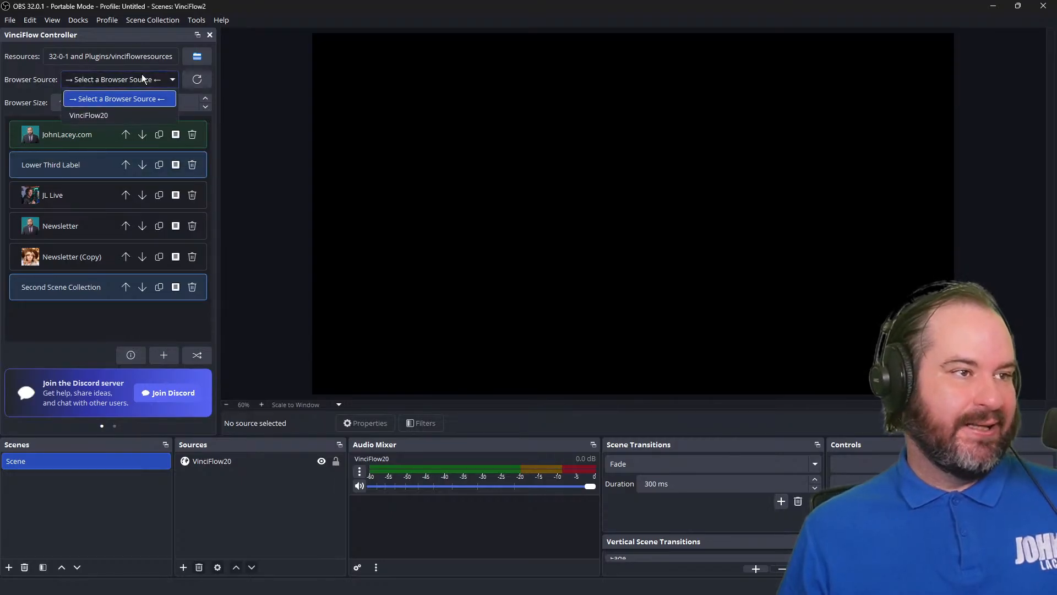
{"action": "left_click", "coordinate": [141, 115]}
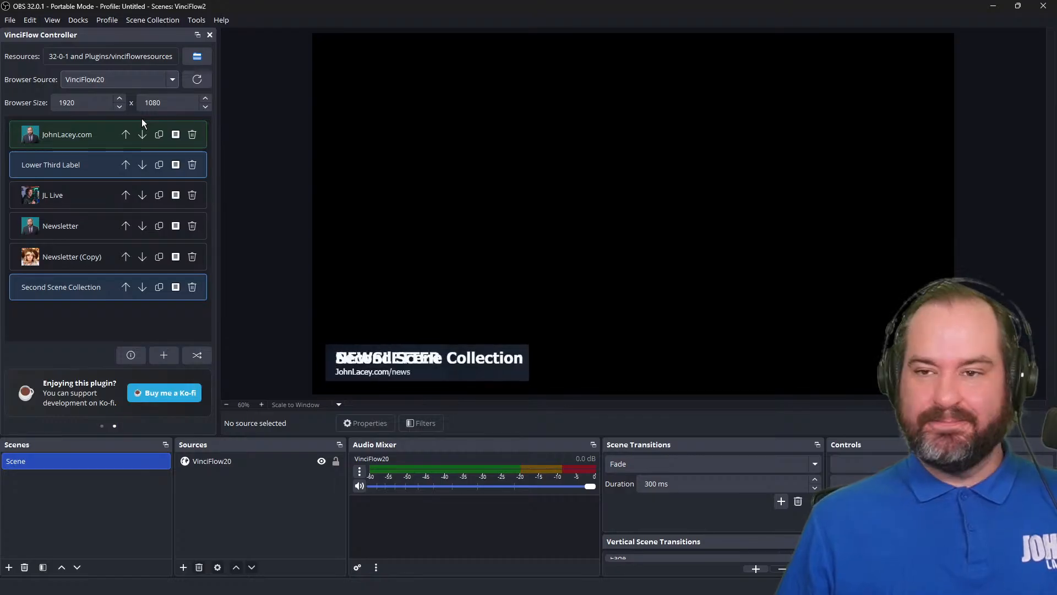
Hide the Lower Third Label and Second Scene Collection lower thirds, and review the OBS Obsessed group's settings
{"action": "left_click", "coordinate": [102, 167]}
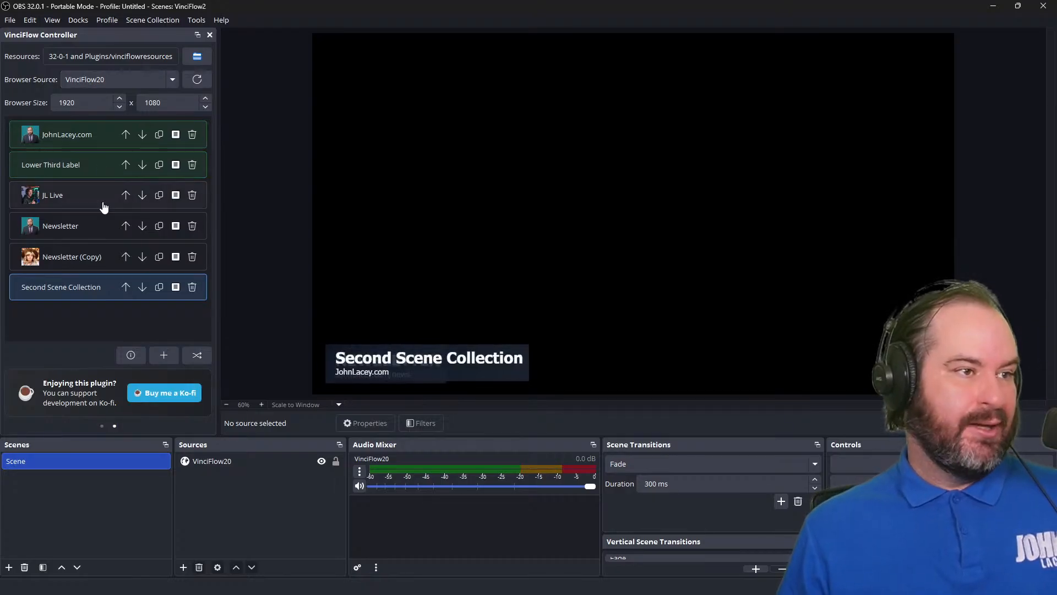
{"action": "left_click", "coordinate": [101, 287]}
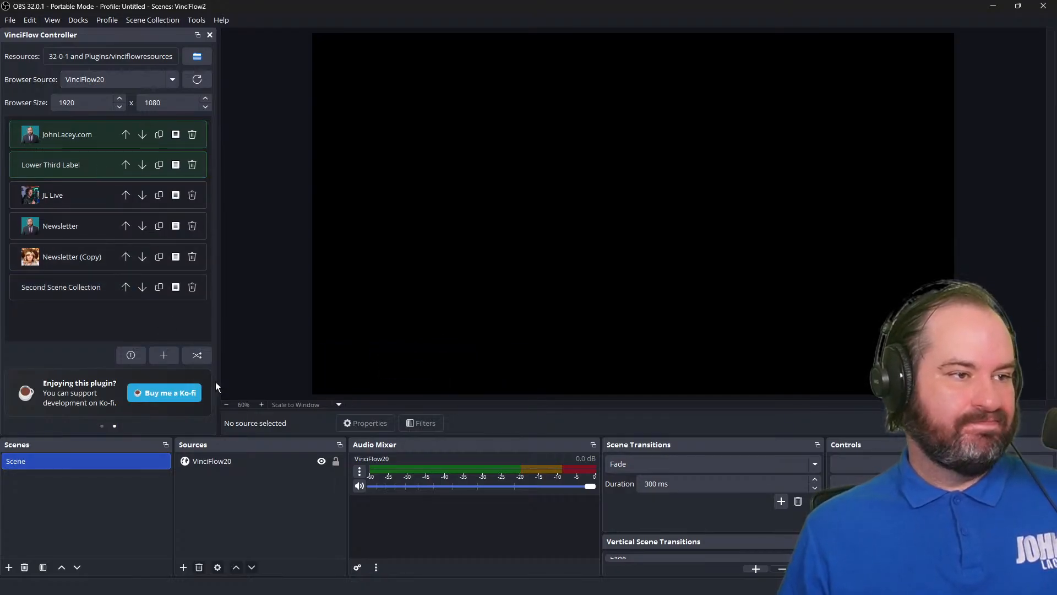
{"action": "left_click", "coordinate": [190, 356]}
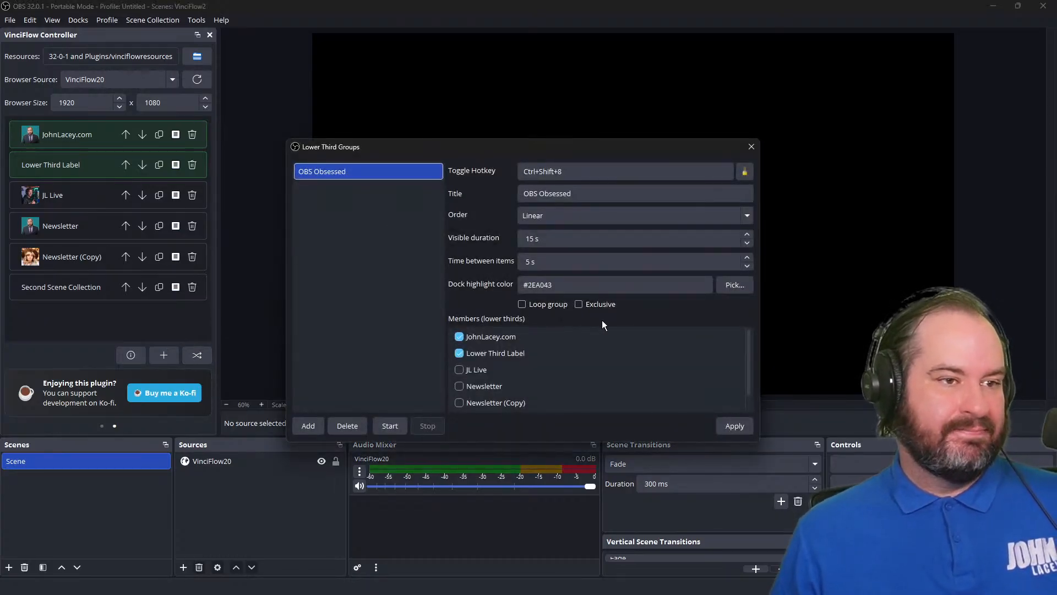
{"action": "left_click", "coordinate": [751, 146]}
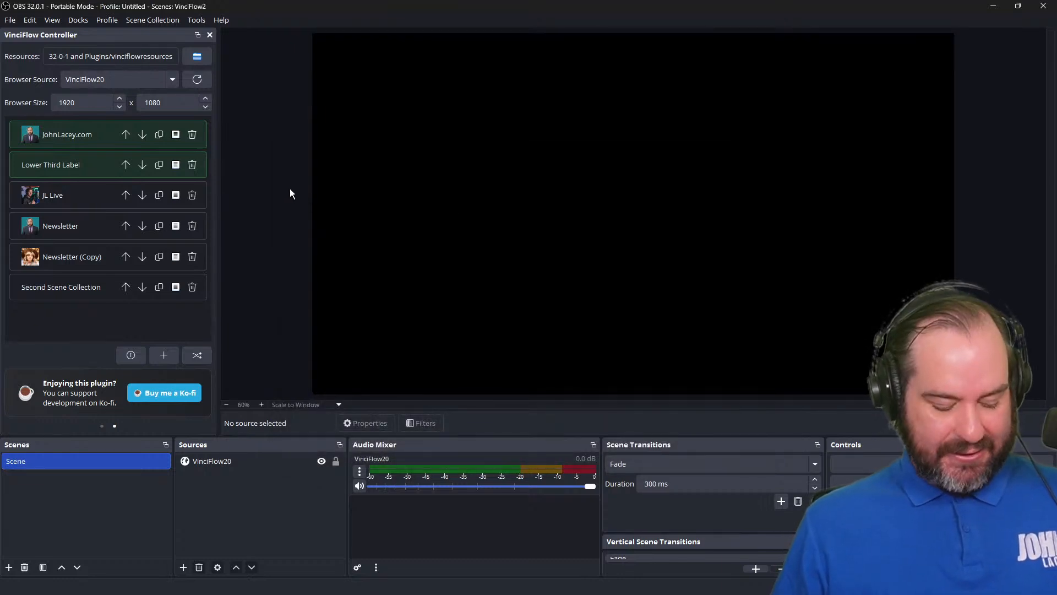
Play the JohnLacey.com lower third, and browse the templates gallery in the Second Scene Collection lower third's editor
{"action": "key", "text": "ctrl+1"}
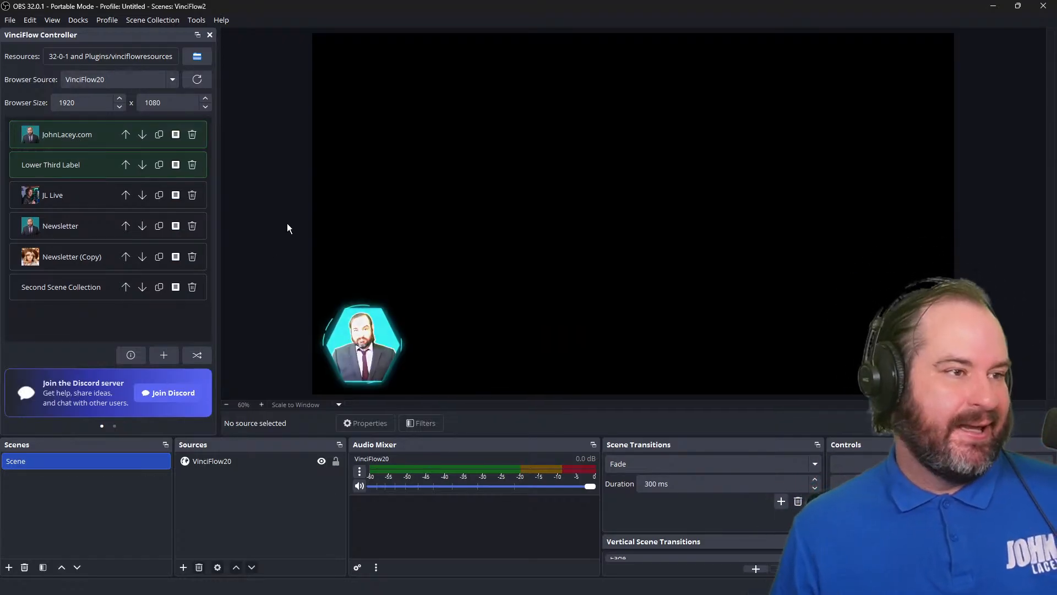
{"action": "left_click", "coordinate": [175, 286]}
{"action": "left_click", "coordinate": [368, 248]}
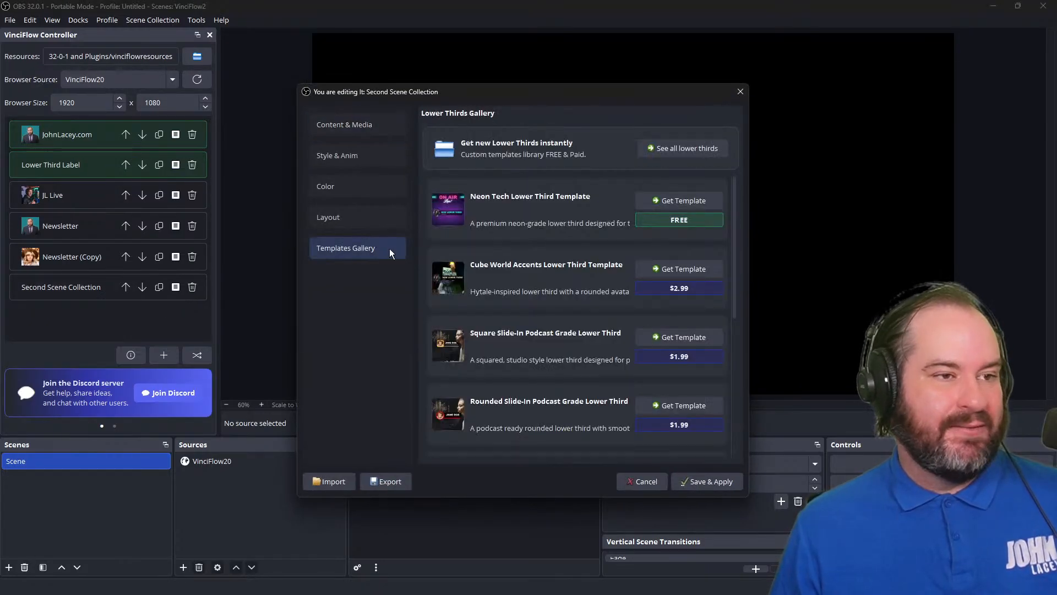
{"action": "scroll", "coordinate": [574, 325], "scroll_direction": "down", "scroll_amount": 5}
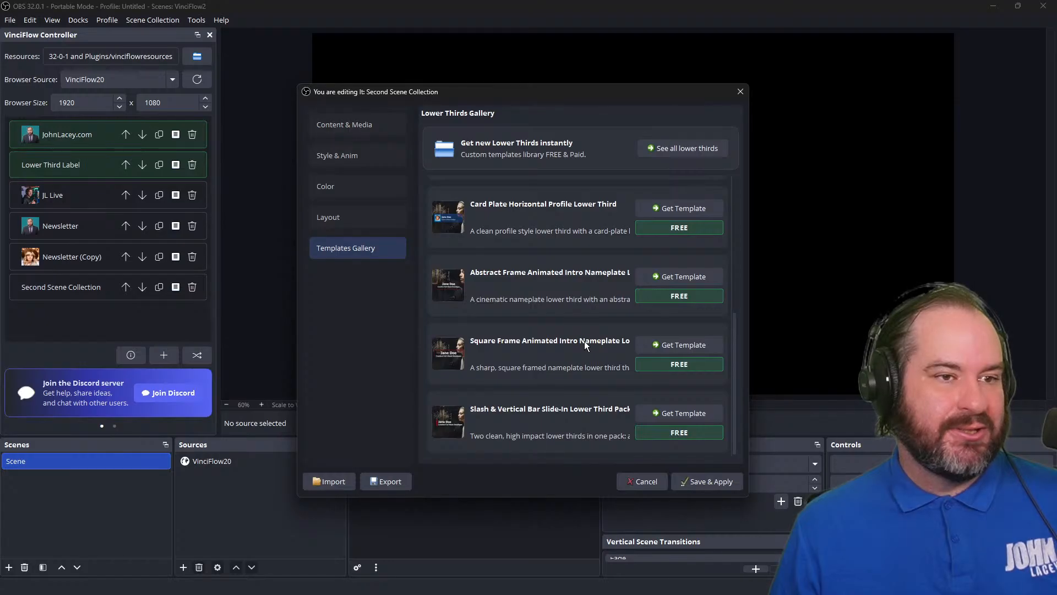
{"action": "scroll", "coordinate": [602, 346], "scroll_direction": "up", "scroll_amount": 5}
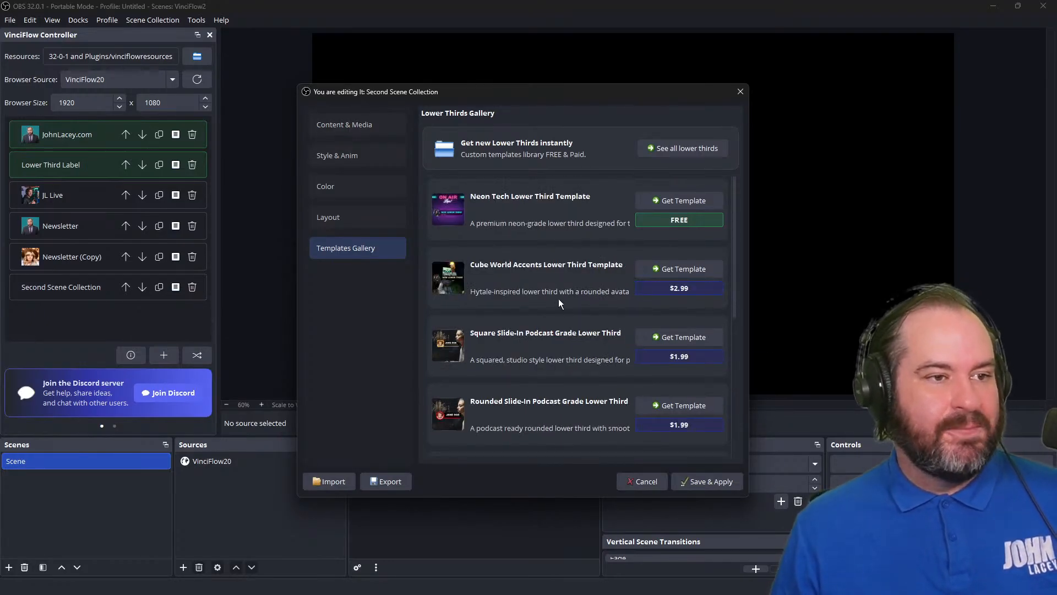
Review the Second Scene Collection lower third's layout, content, style and animation, color, and template gallery sections
{"action": "left_click", "coordinate": [332, 221]}
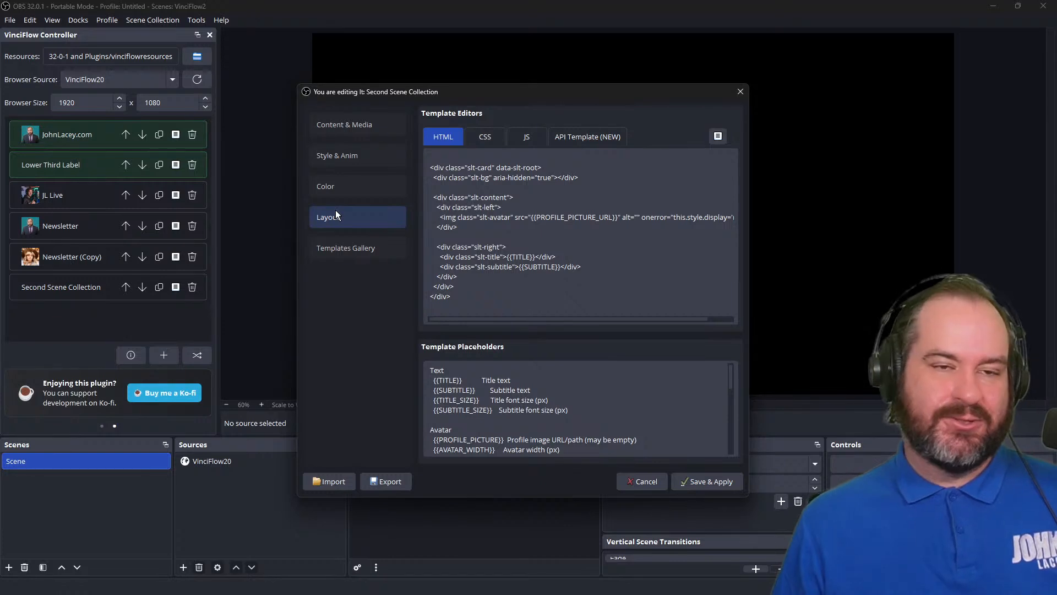
{"action": "left_click", "coordinate": [347, 126]}
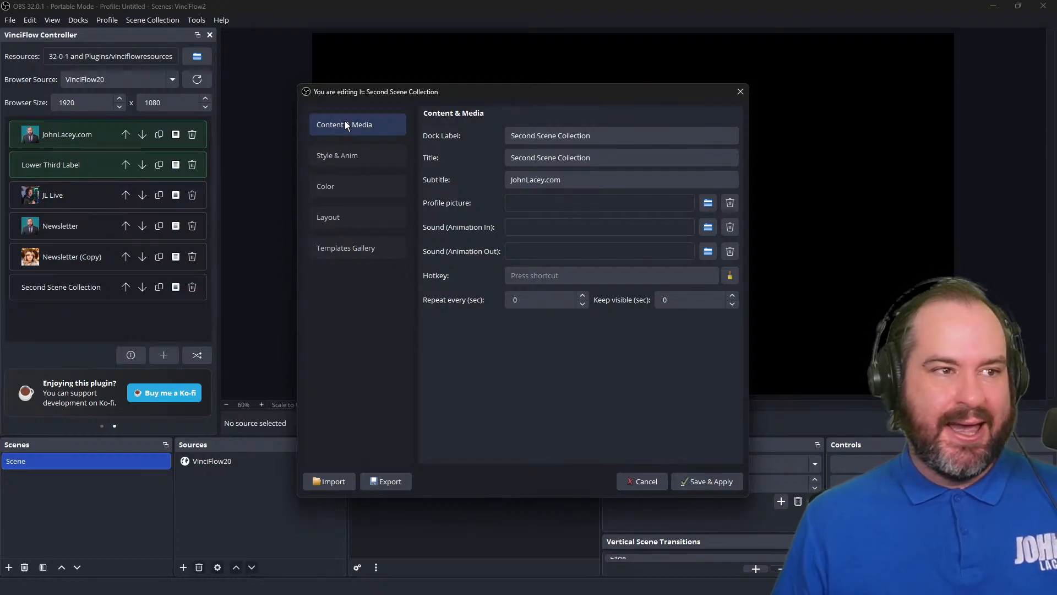
{"action": "left_click", "coordinate": [356, 153]}
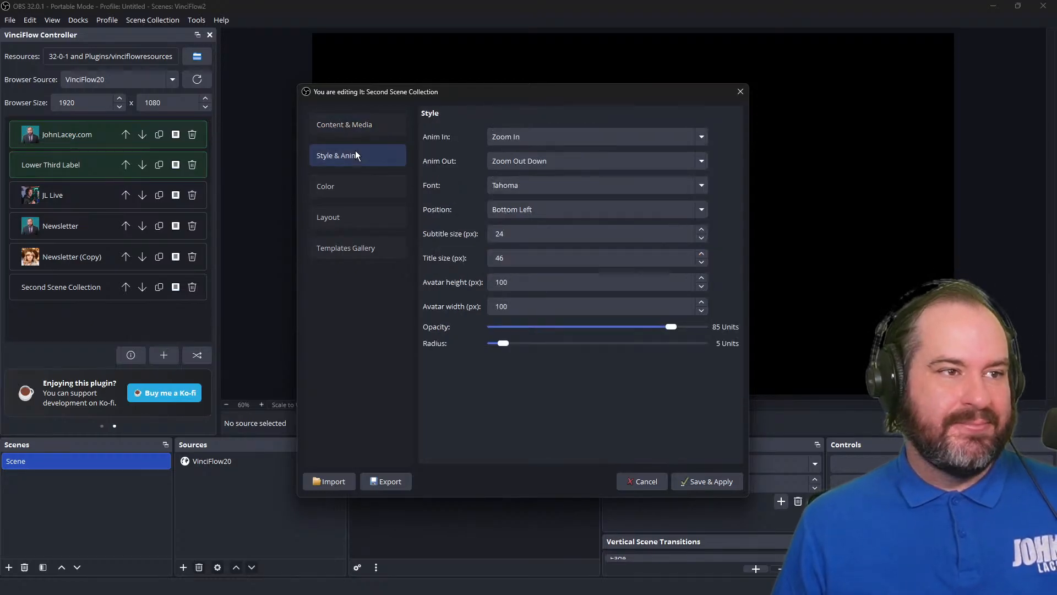
{"action": "left_click", "coordinate": [367, 195]}
{"action": "left_click", "coordinate": [372, 212]}
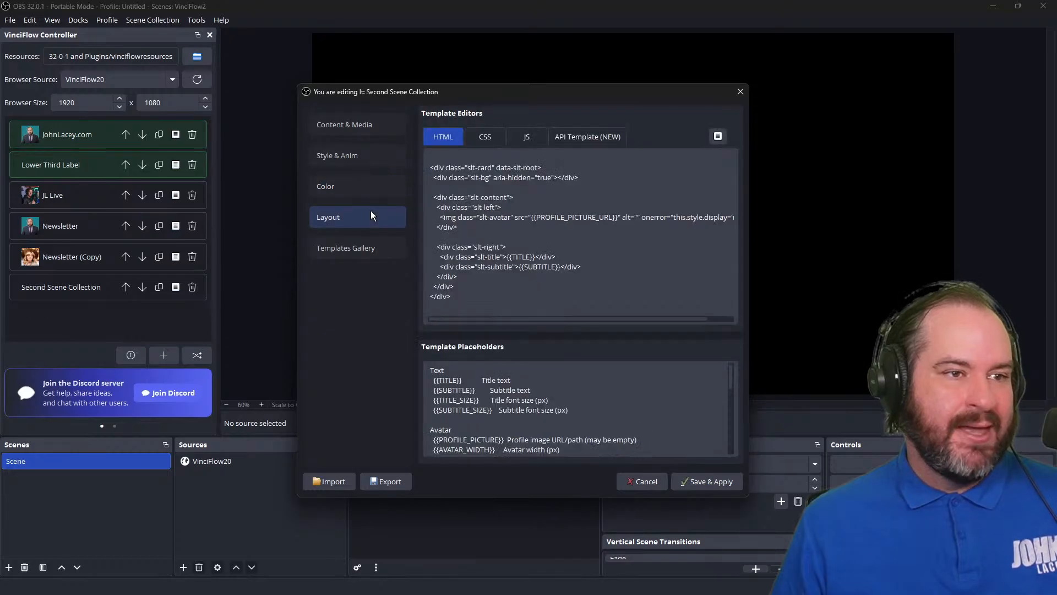
{"action": "left_click", "coordinate": [373, 247]}
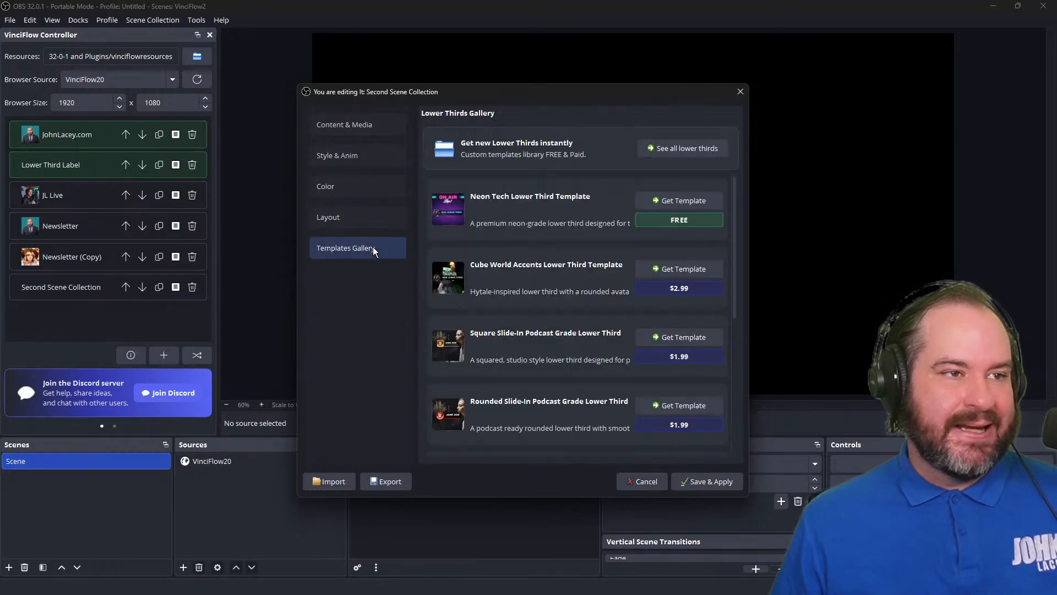
{"action": "left_click", "coordinate": [388, 125]}
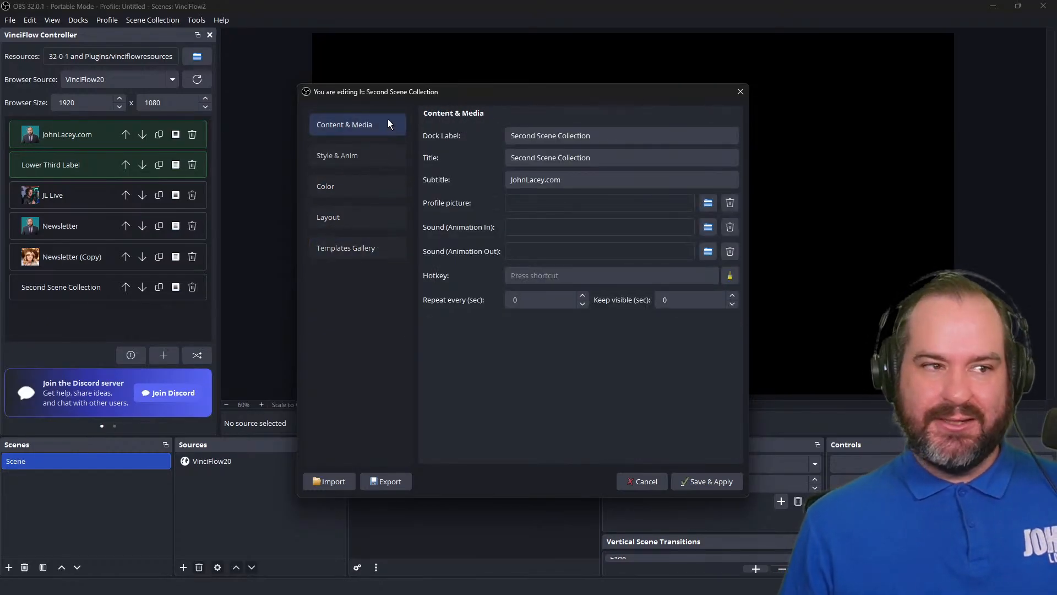
{"action": "left_click", "coordinate": [384, 158]}
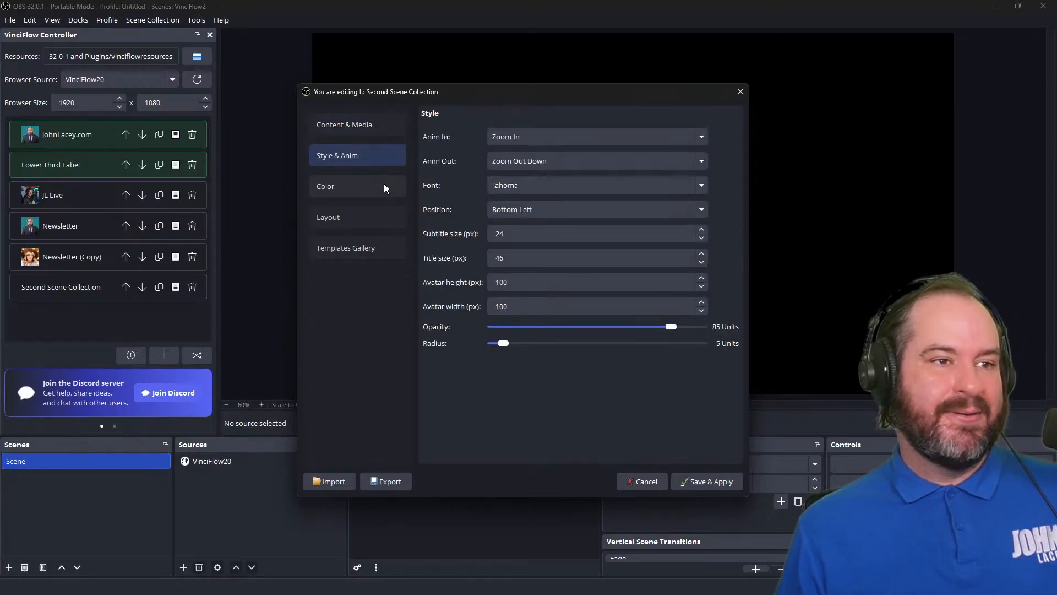
{"action": "left_click", "coordinate": [384, 185]}
Set the Second Scene Collection lower third's font to Sixtyfour Convergence, and save after reviewing the layout's template placeholders
{"action": "left_click", "coordinate": [384, 165]}
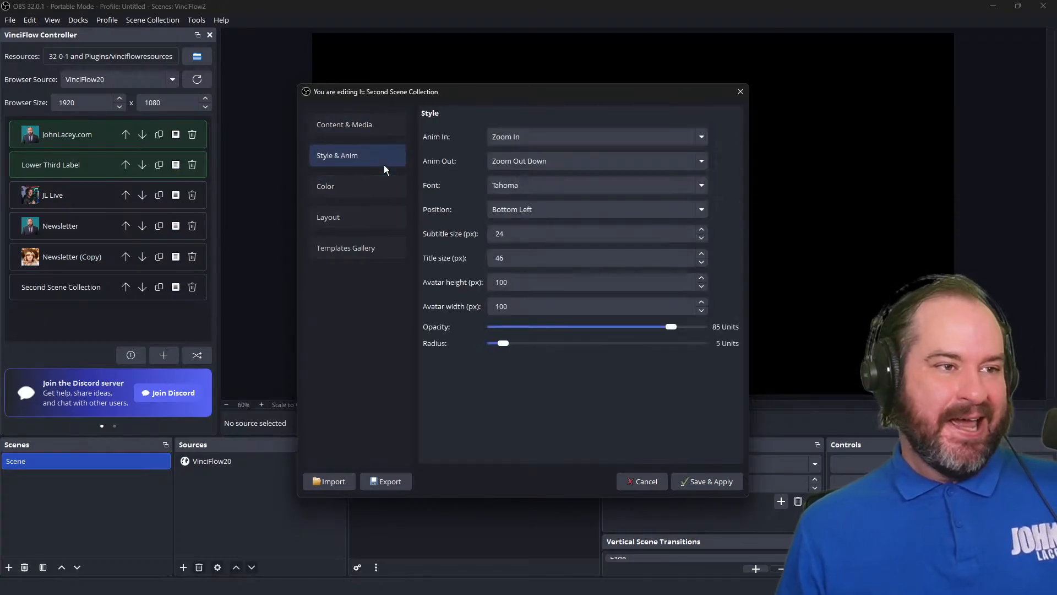
{"action": "left_click", "coordinate": [525, 184]}
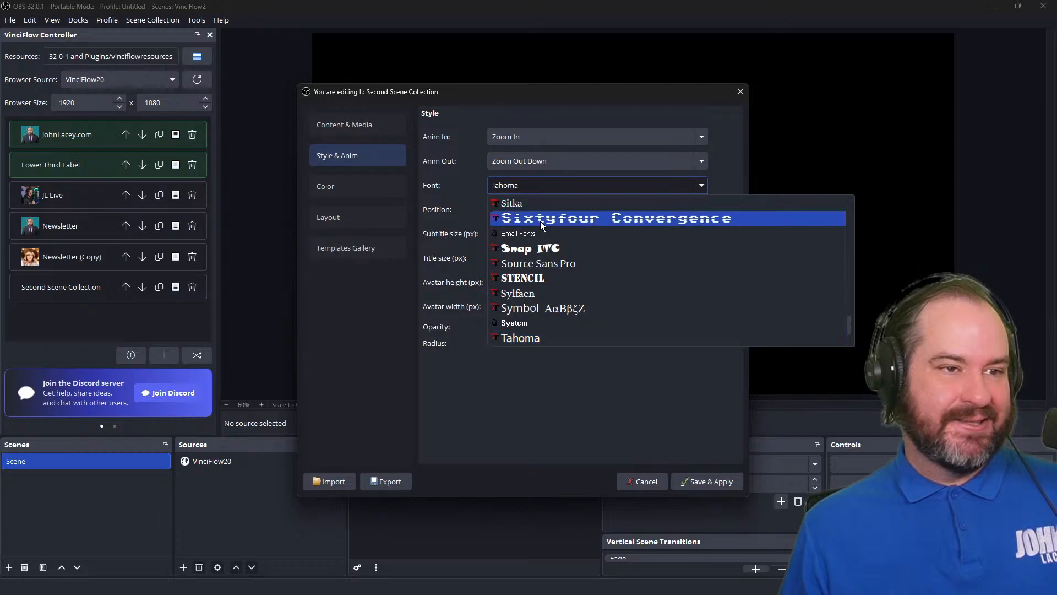
{"action": "left_click", "coordinate": [543, 220]}
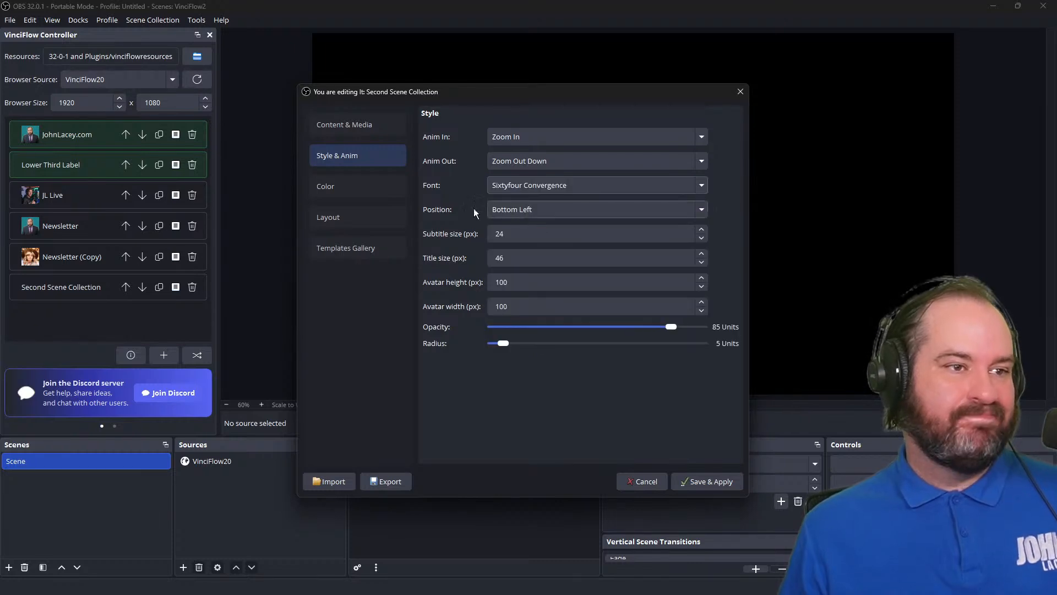
{"action": "left_click", "coordinate": [362, 220]}
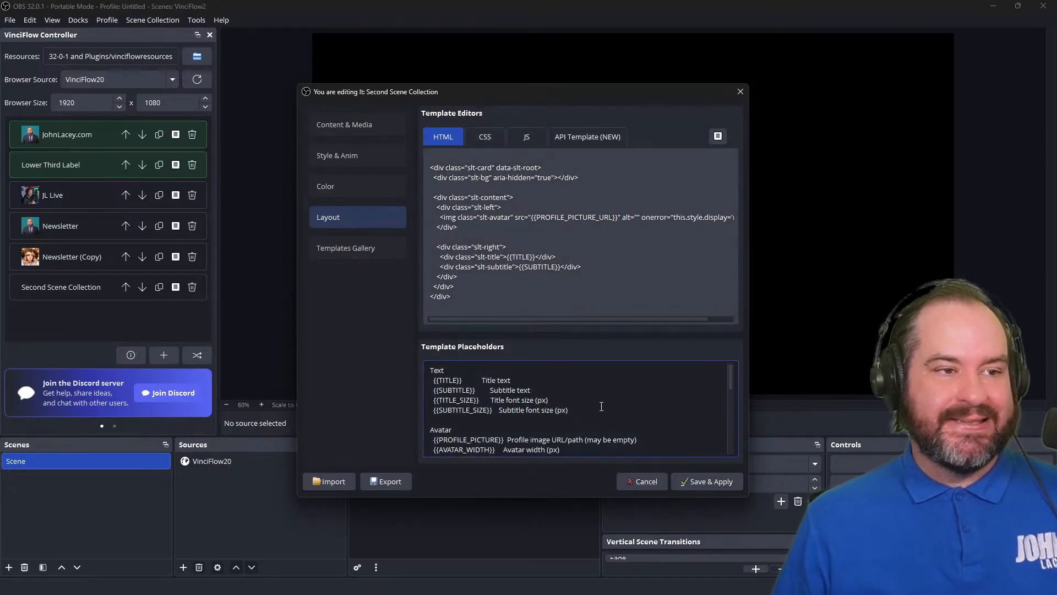
{"action": "scroll", "coordinate": [601, 406], "scroll_direction": "down", "scroll_amount": 6}
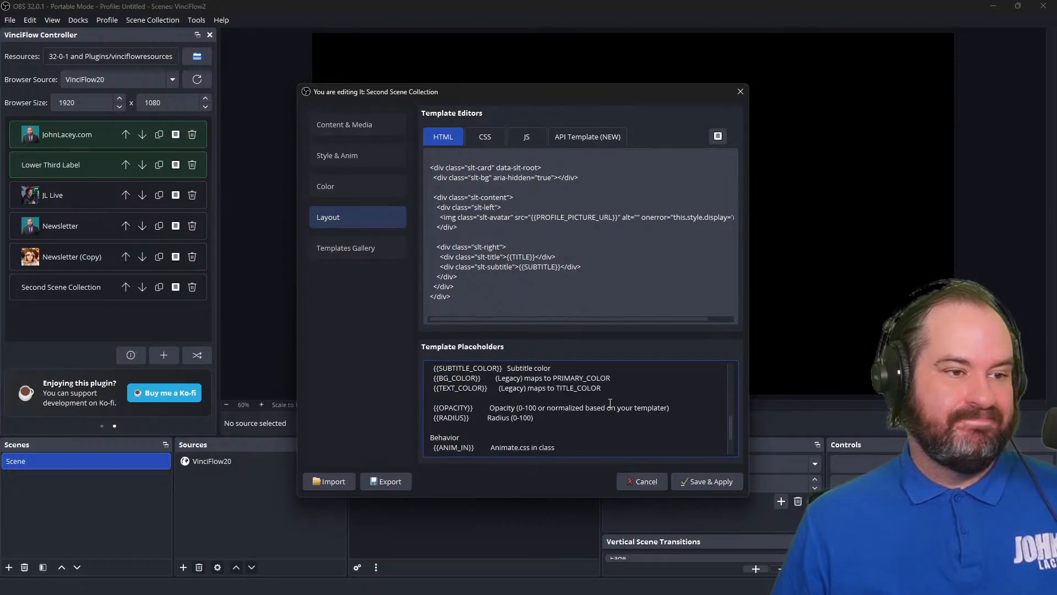
{"action": "scroll", "coordinate": [610, 404], "scroll_direction": "down", "scroll_amount": 1}
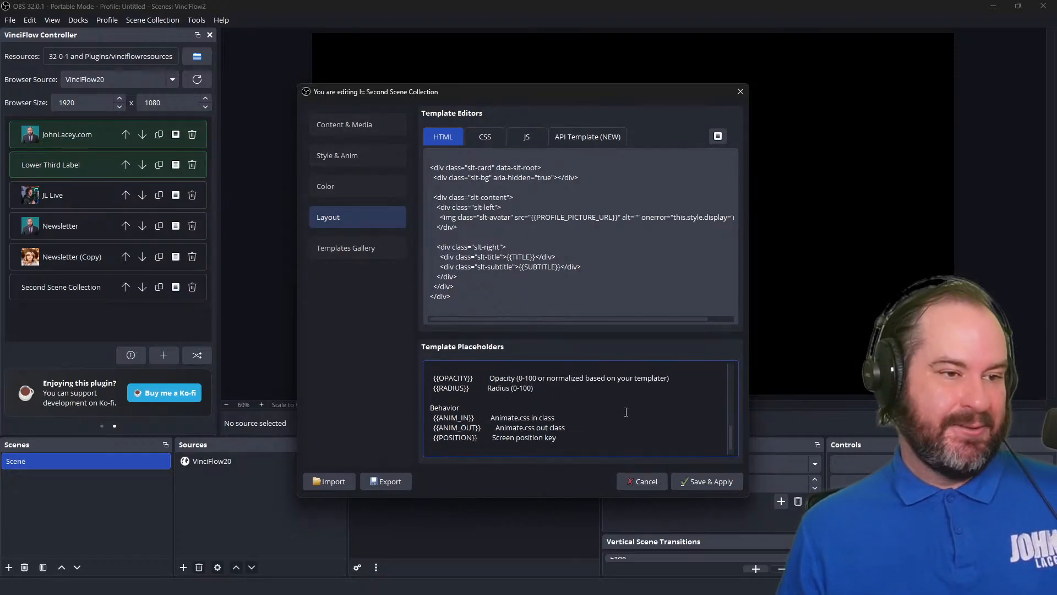
{"action": "scroll", "coordinate": [626, 412], "scroll_direction": "down", "scroll_amount": 1}
{"action": "left_click", "coordinate": [716, 484]}
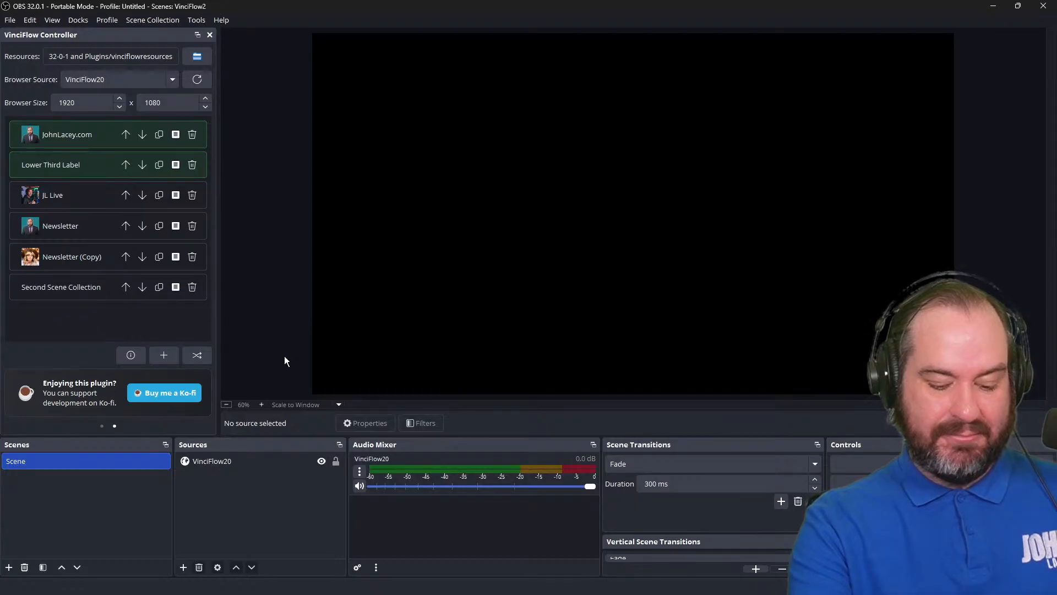
Import a template into the Newsletter lower third and save it to rebuild the files
{"action": "key", "text": "4"}
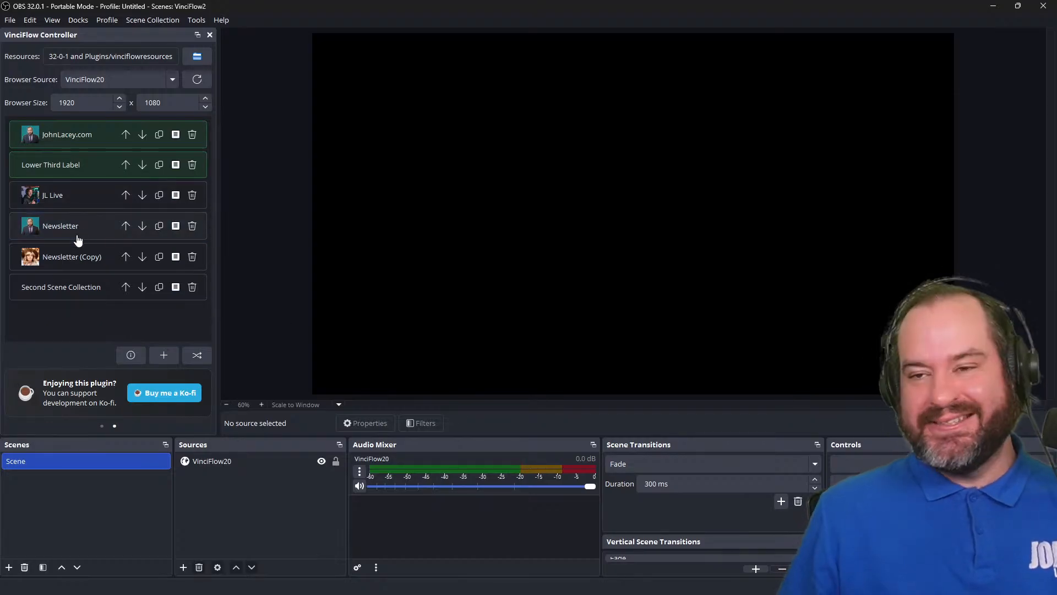
{"action": "left_click", "coordinate": [176, 226]}
{"action": "left_click", "coordinate": [394, 153]}
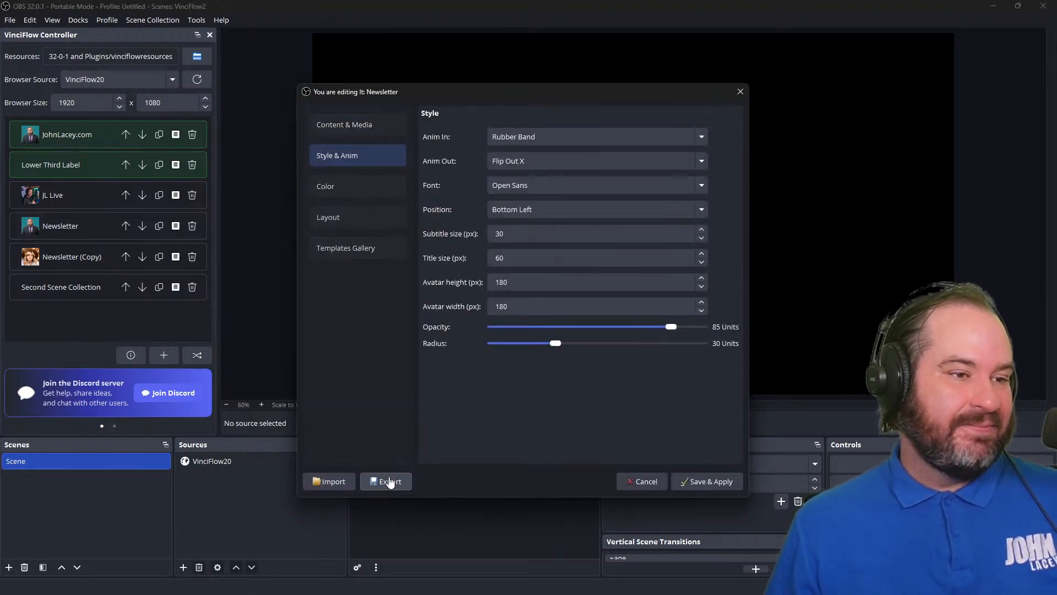
{"action": "left_click", "coordinate": [336, 480]}
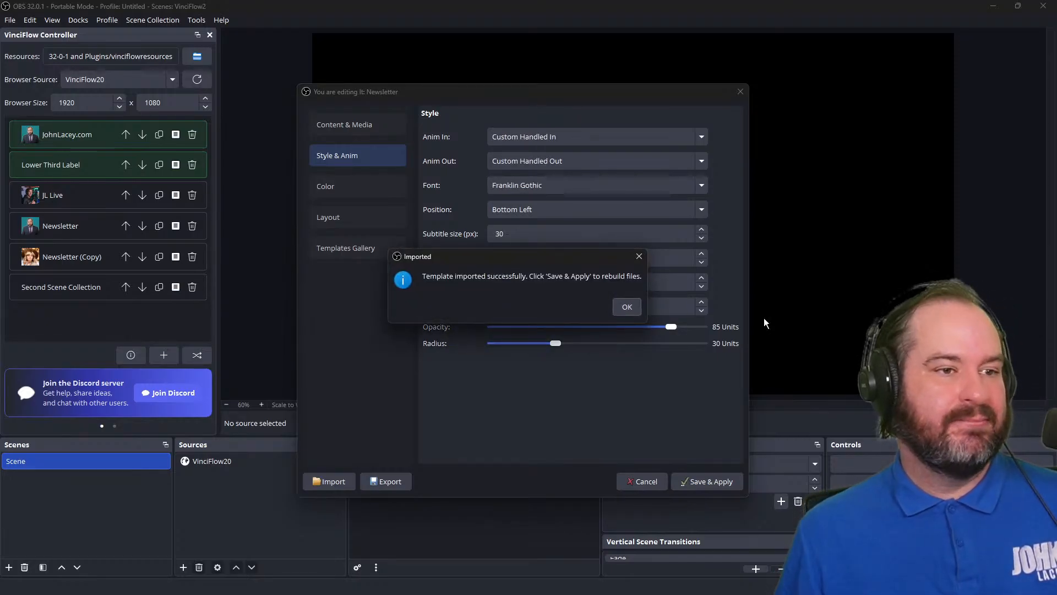
{"action": "left_click", "coordinate": [626, 306]}
{"action": "left_click", "coordinate": [718, 488]}
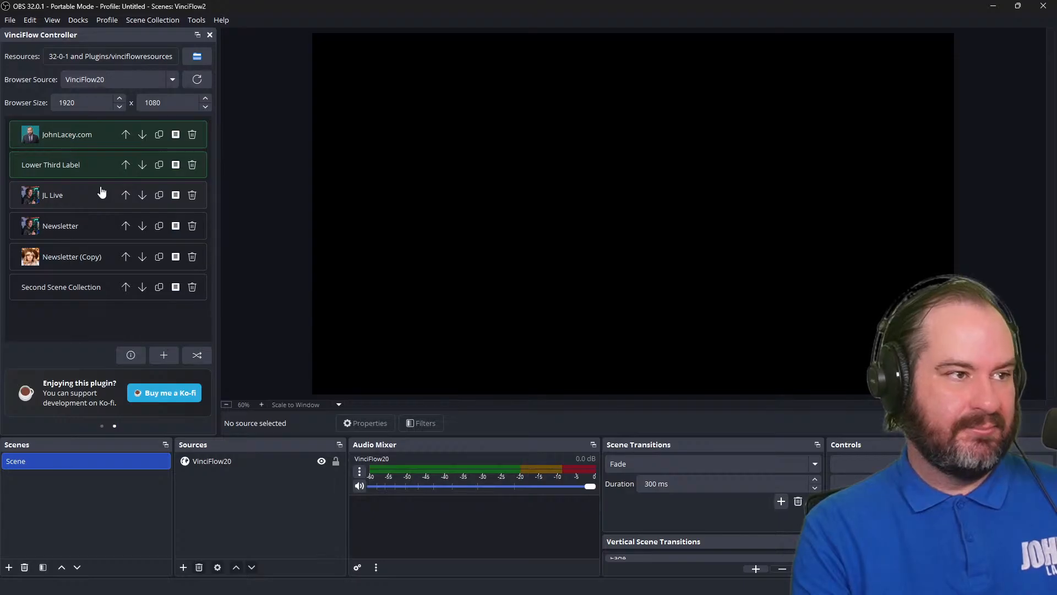
Test the Newsletter and Newsletter (Copy) lower thirds by toggling them, leaving Newsletter shown
{"action": "left_click", "coordinate": [108, 237]}
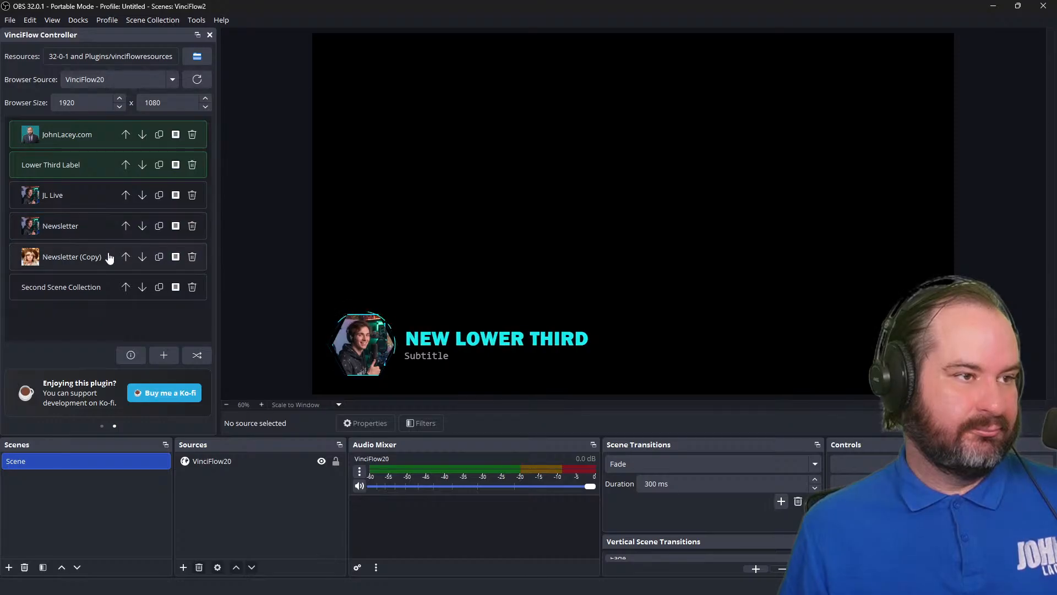
{"action": "left_click", "coordinate": [108, 256]}
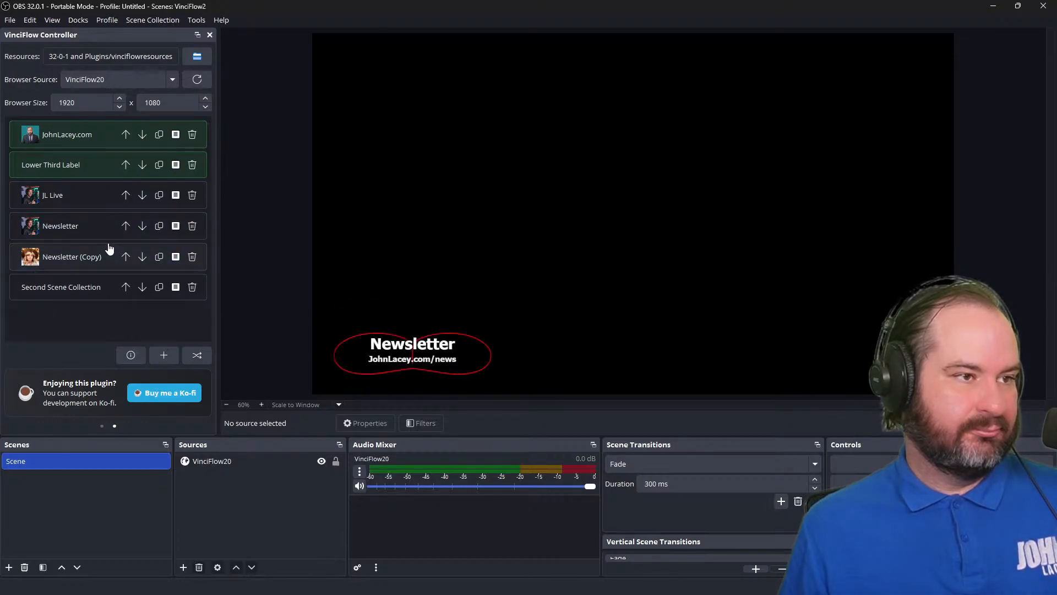
{"action": "left_click", "coordinate": [109, 232]}
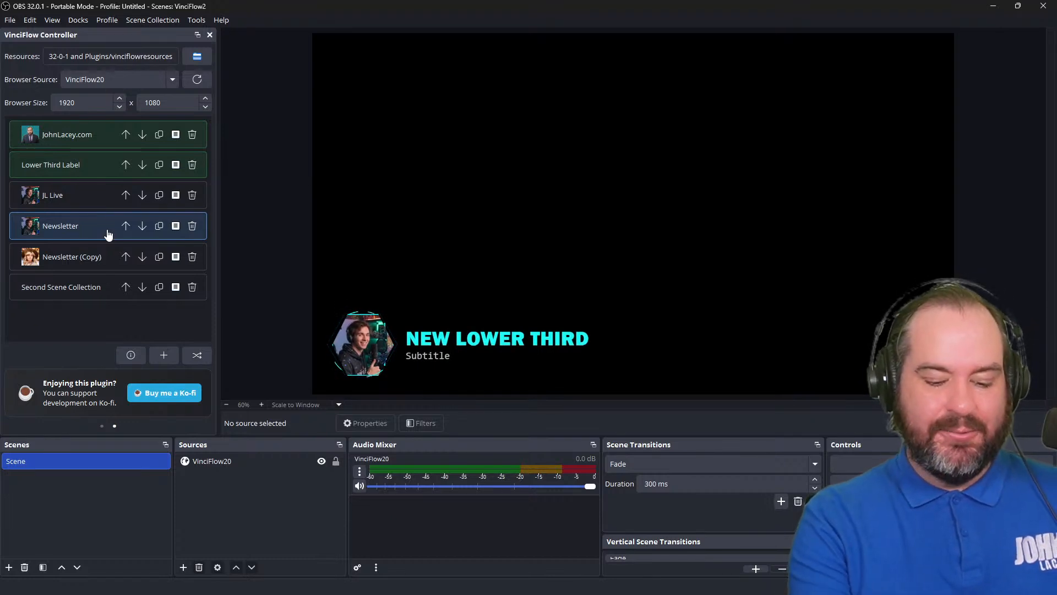
Assign Ctrl+Shift+F24 as the Newsletter lower third's hotkey and save the changes
{"action": "left_click", "coordinate": [176, 227]}
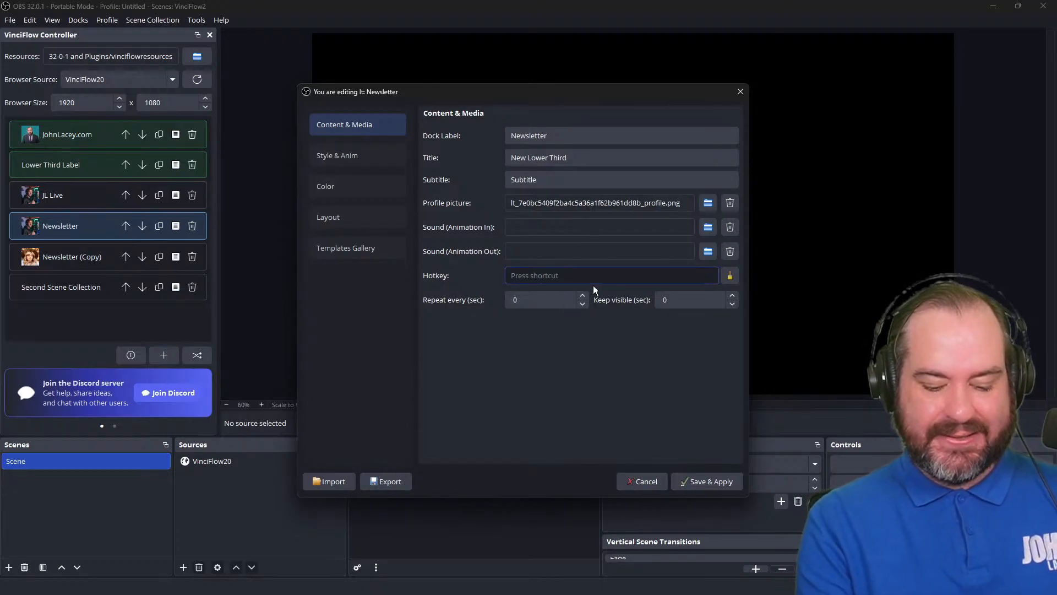
{"action": "key", "text": "ctrl+shift+F24"}
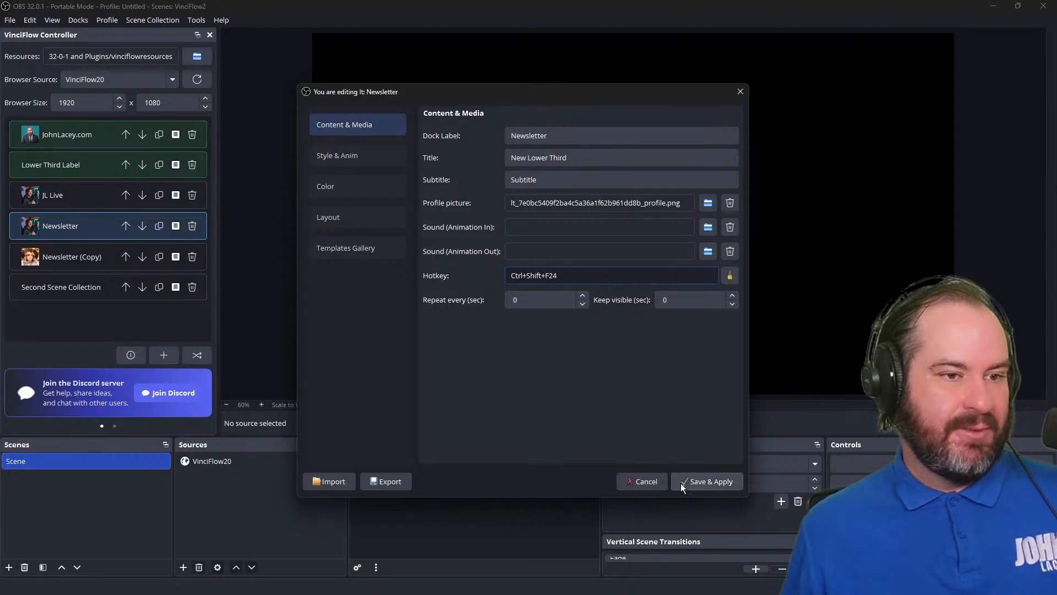
{"action": "left_click", "coordinate": [703, 481]}
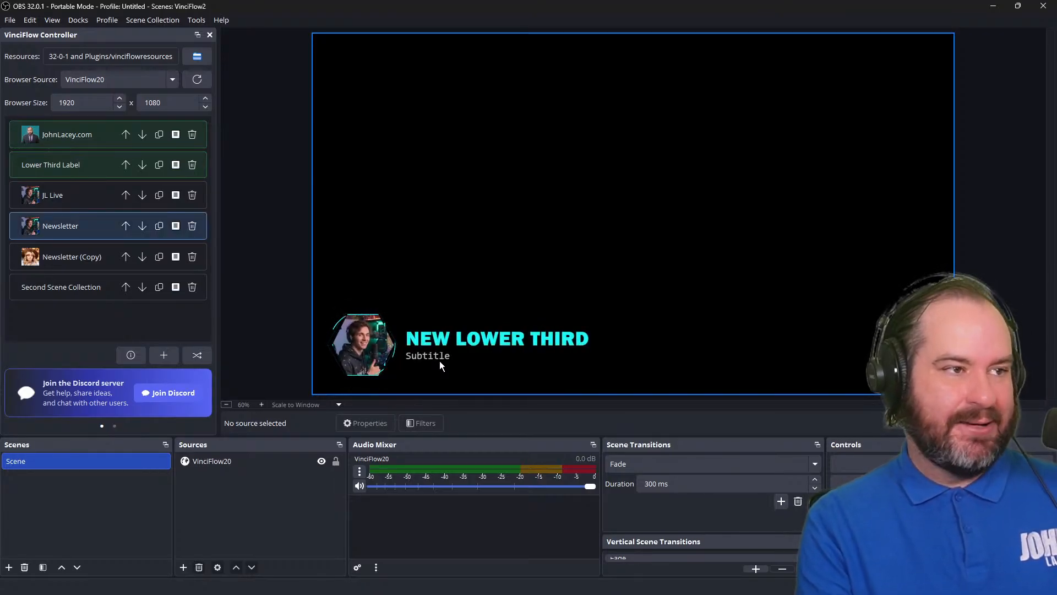
Show the JohnLacey.com lower third, review its content and style settings, and save it
{"action": "left_click", "coordinate": [72, 136]}
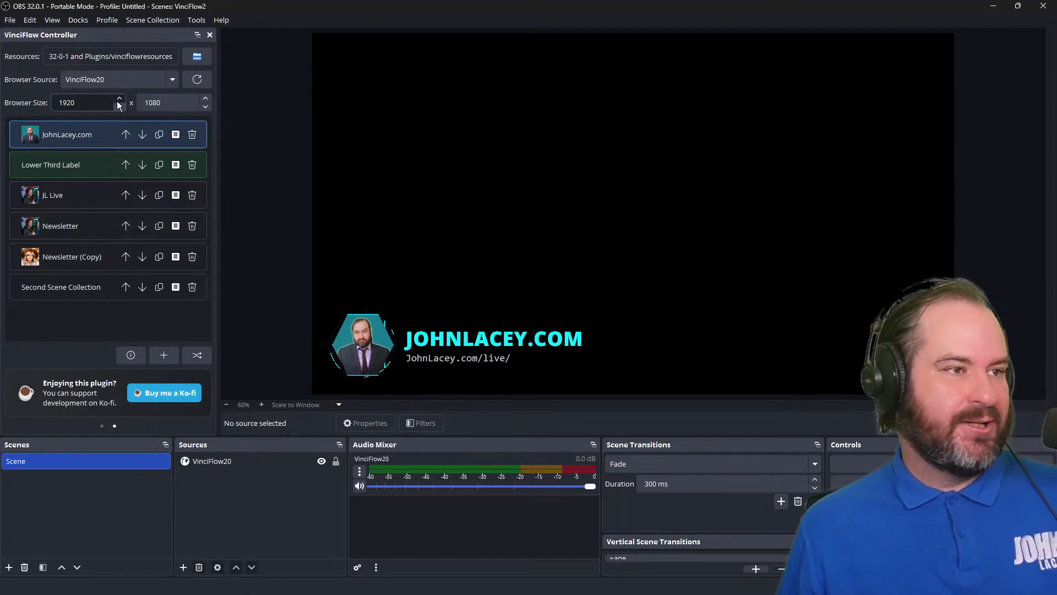
{"action": "left_click", "coordinate": [174, 136]}
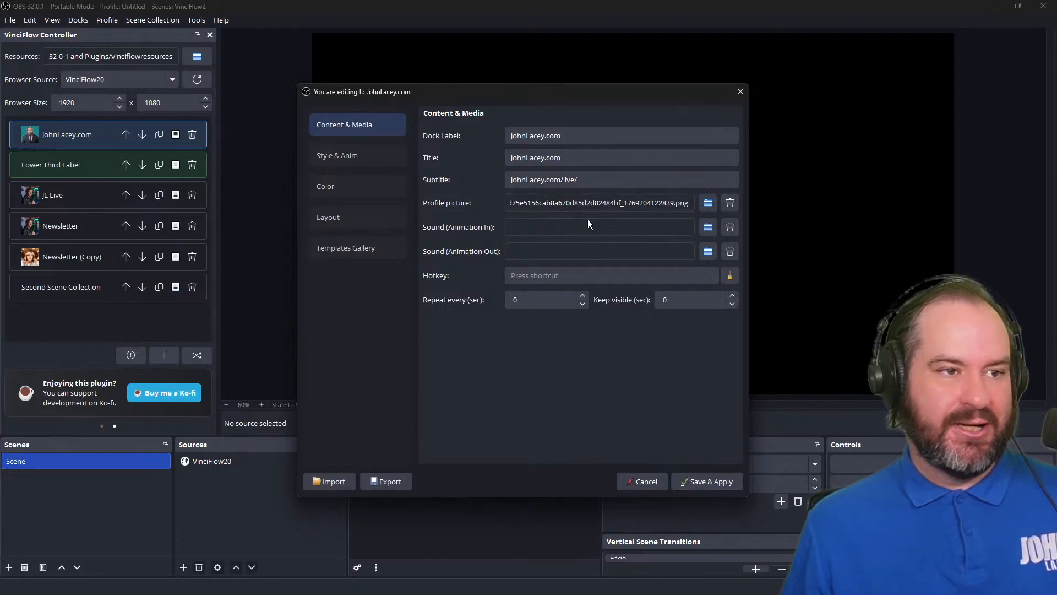
{"action": "left_click", "coordinate": [354, 154]}
{"action": "left_click", "coordinate": [703, 482]}
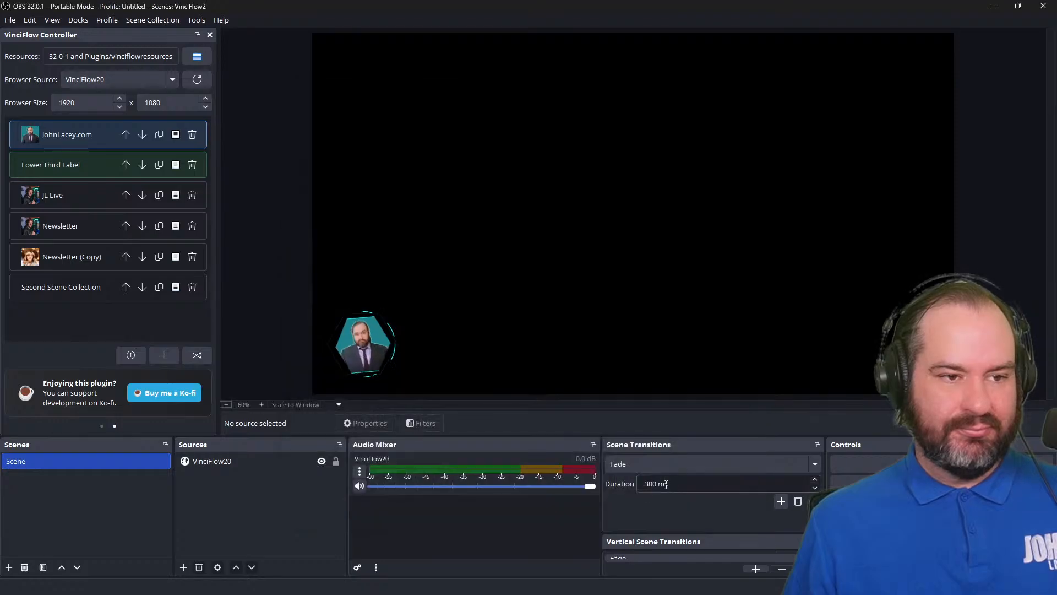